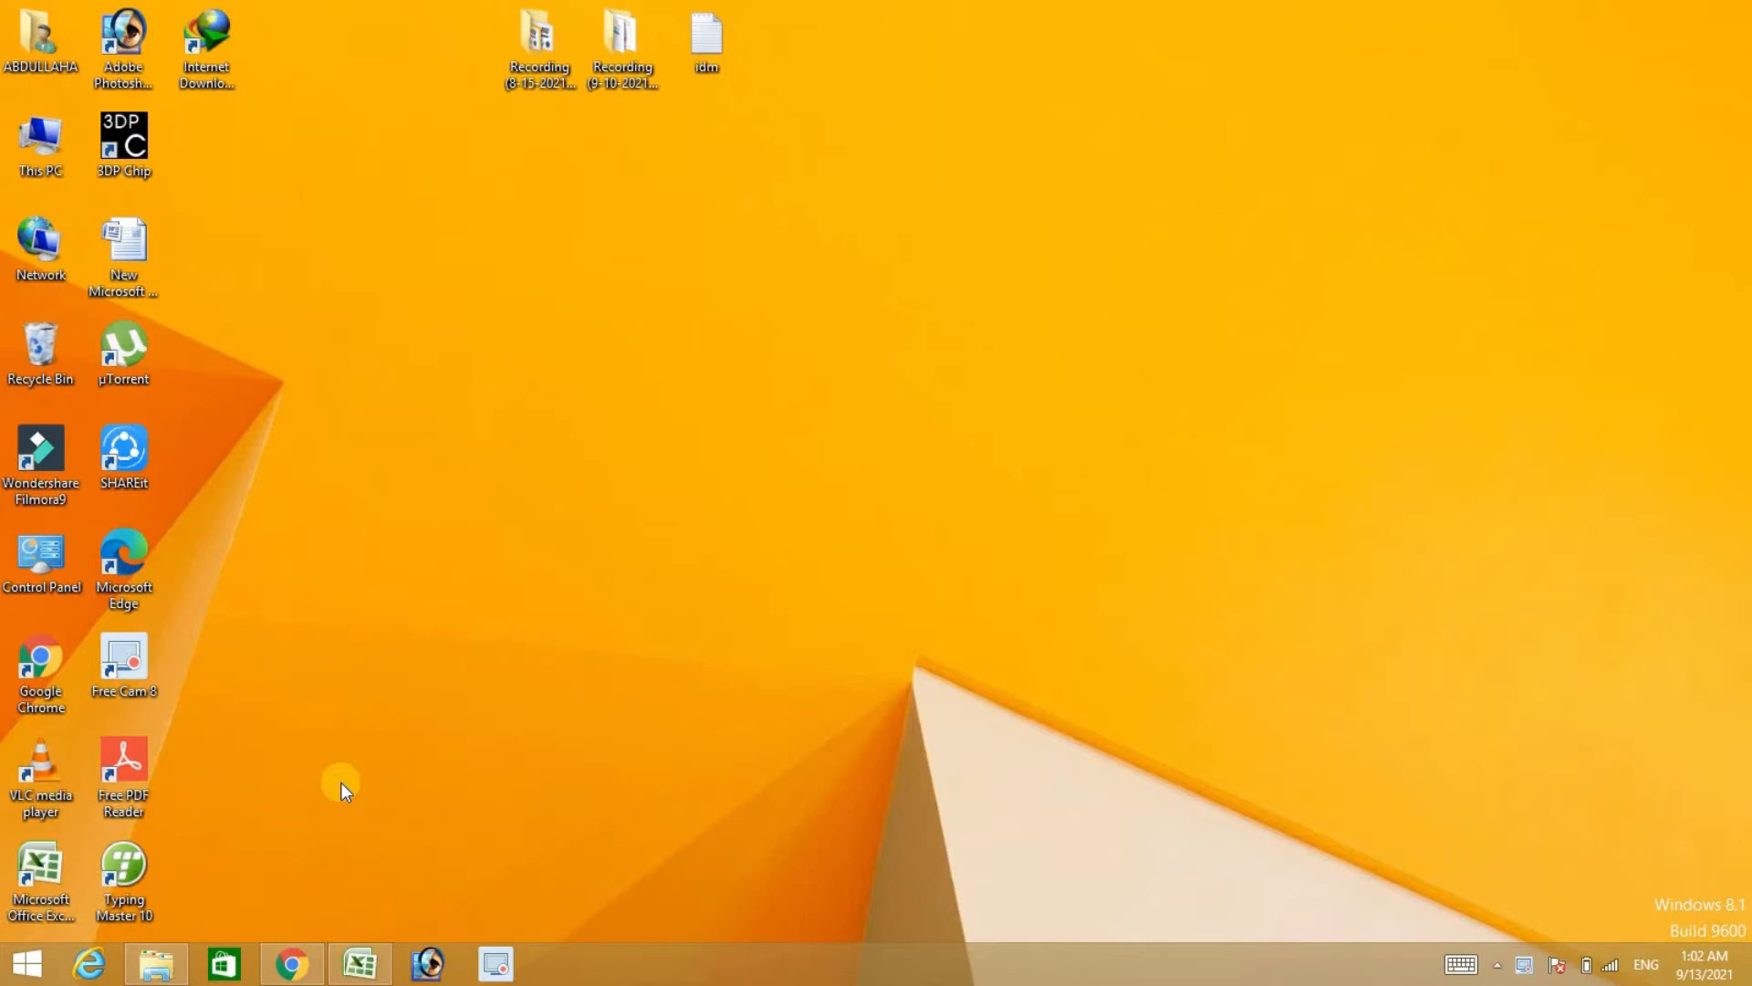
# Switch to the Book1 workbook in Excel and look over the PRODUCTION CALCULATION table and the items in its NAME column.
pyautogui.click(368, 973)
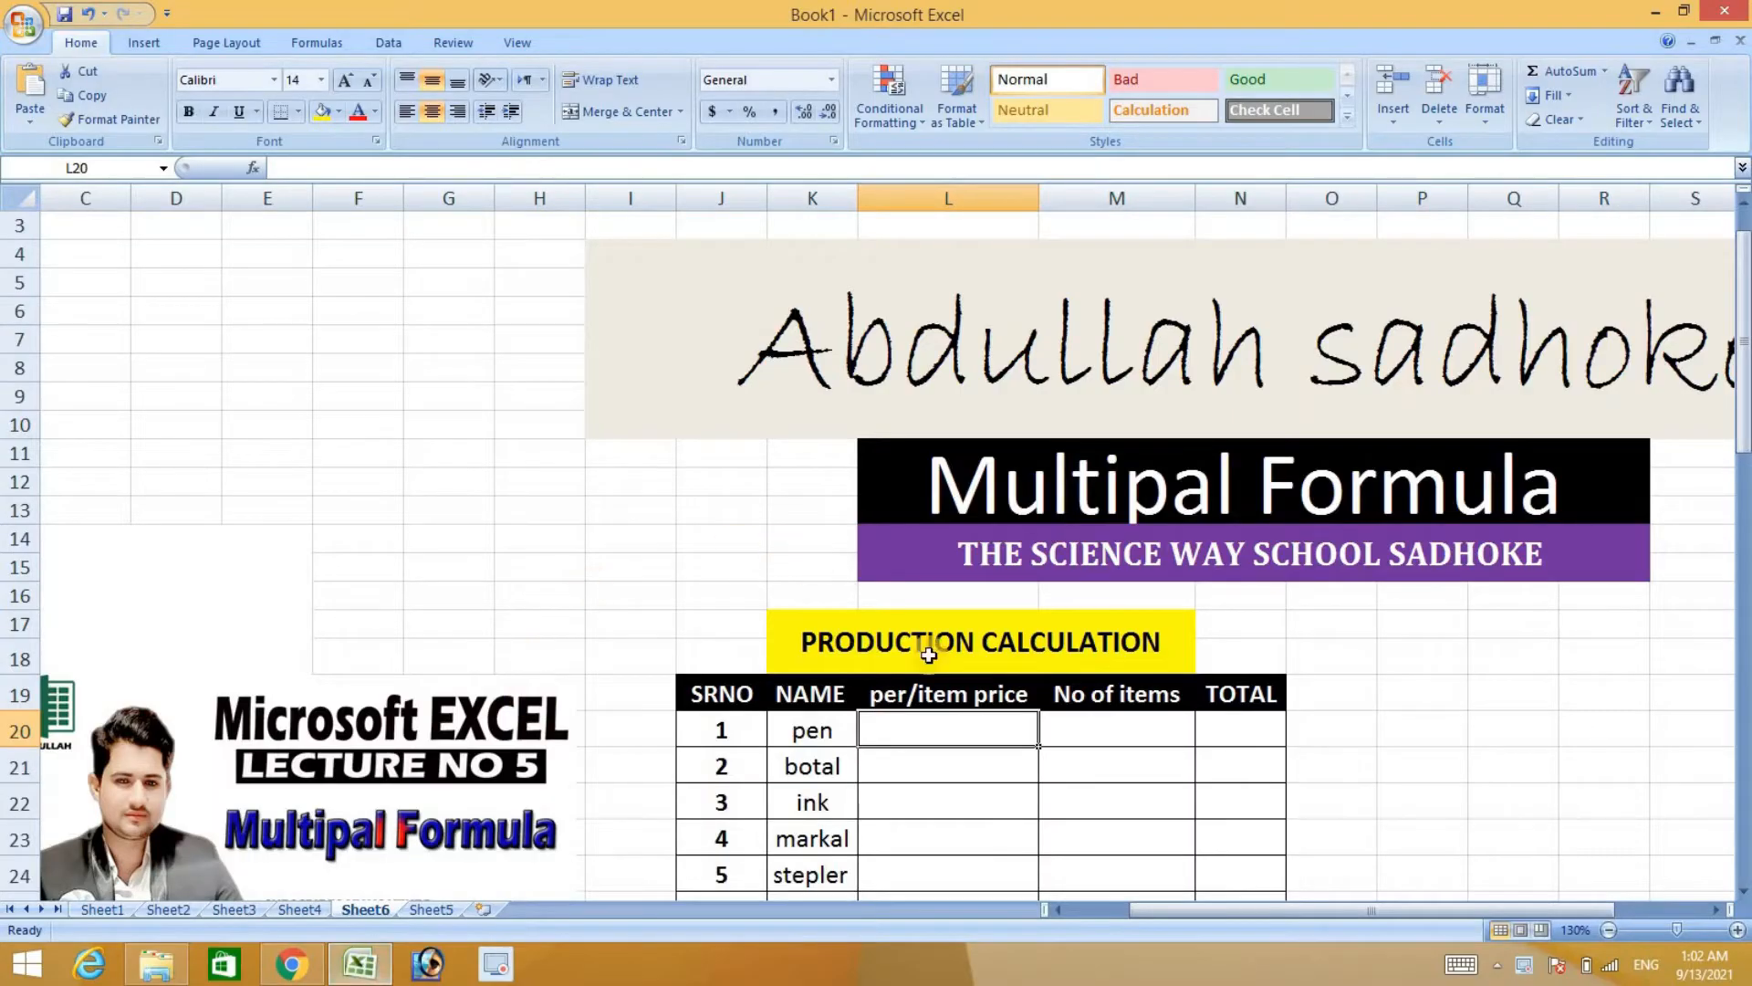
pyautogui.moveTo(1225, 916); pyautogui.dragTo(1249, 915)
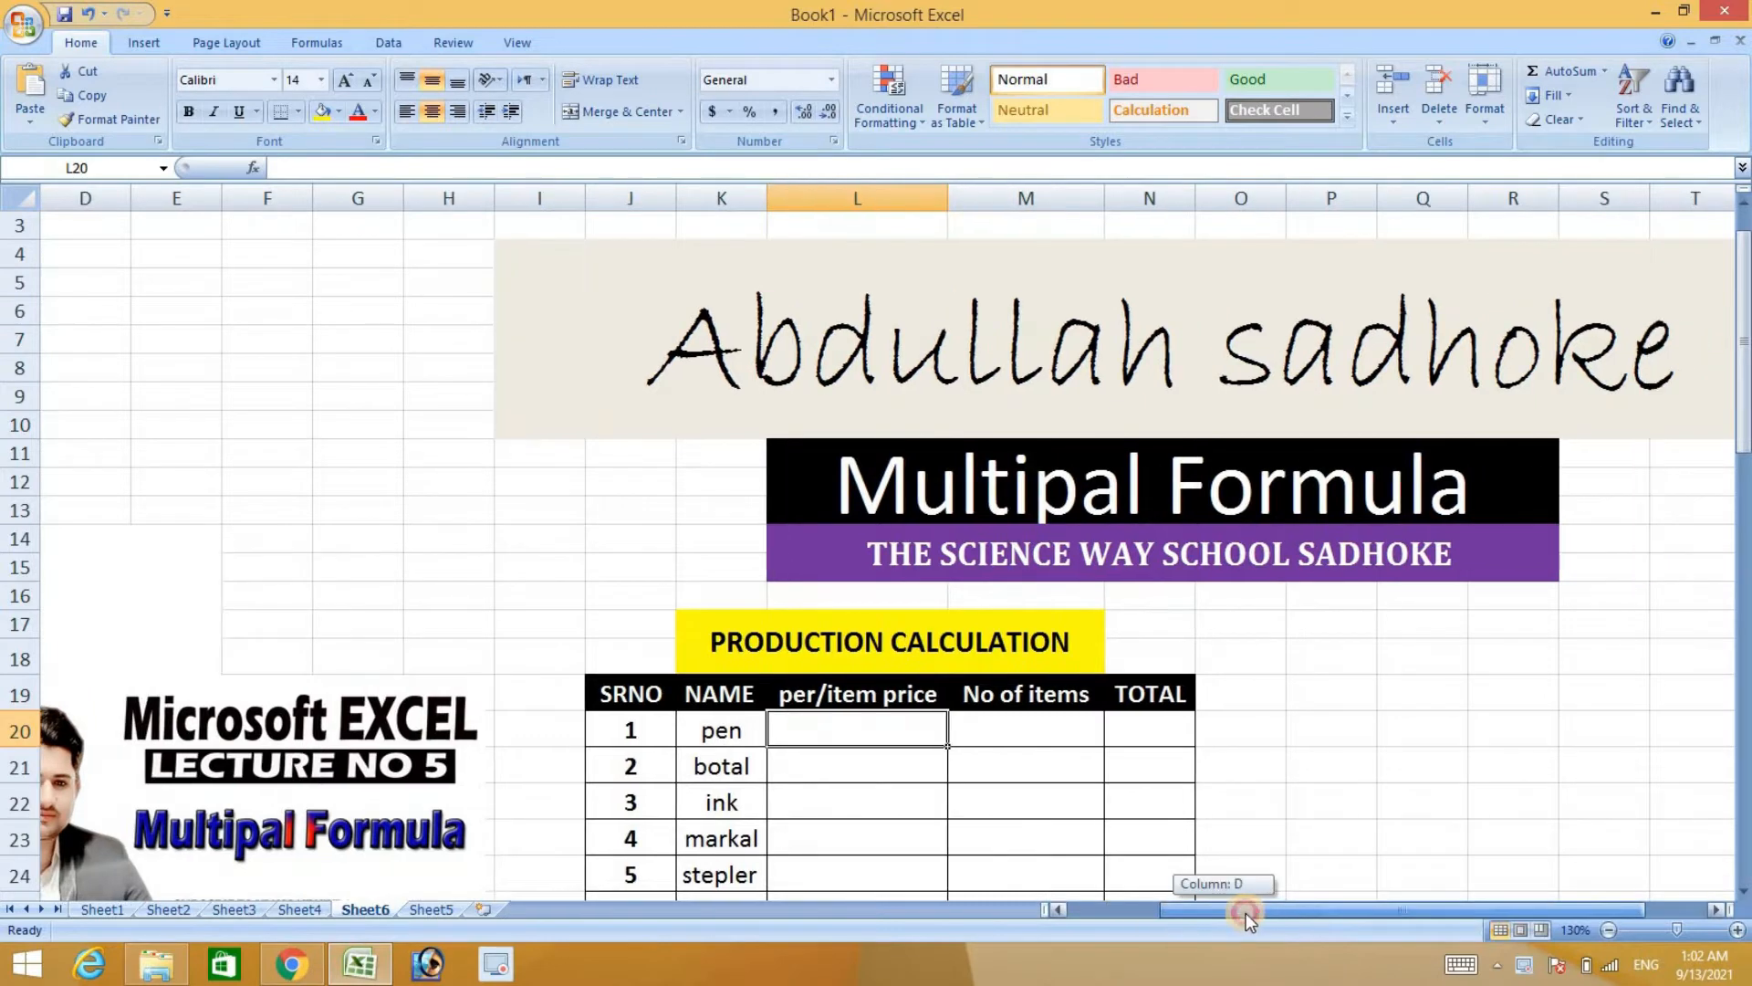
pyautogui.scroll(-2, 1156, 800)
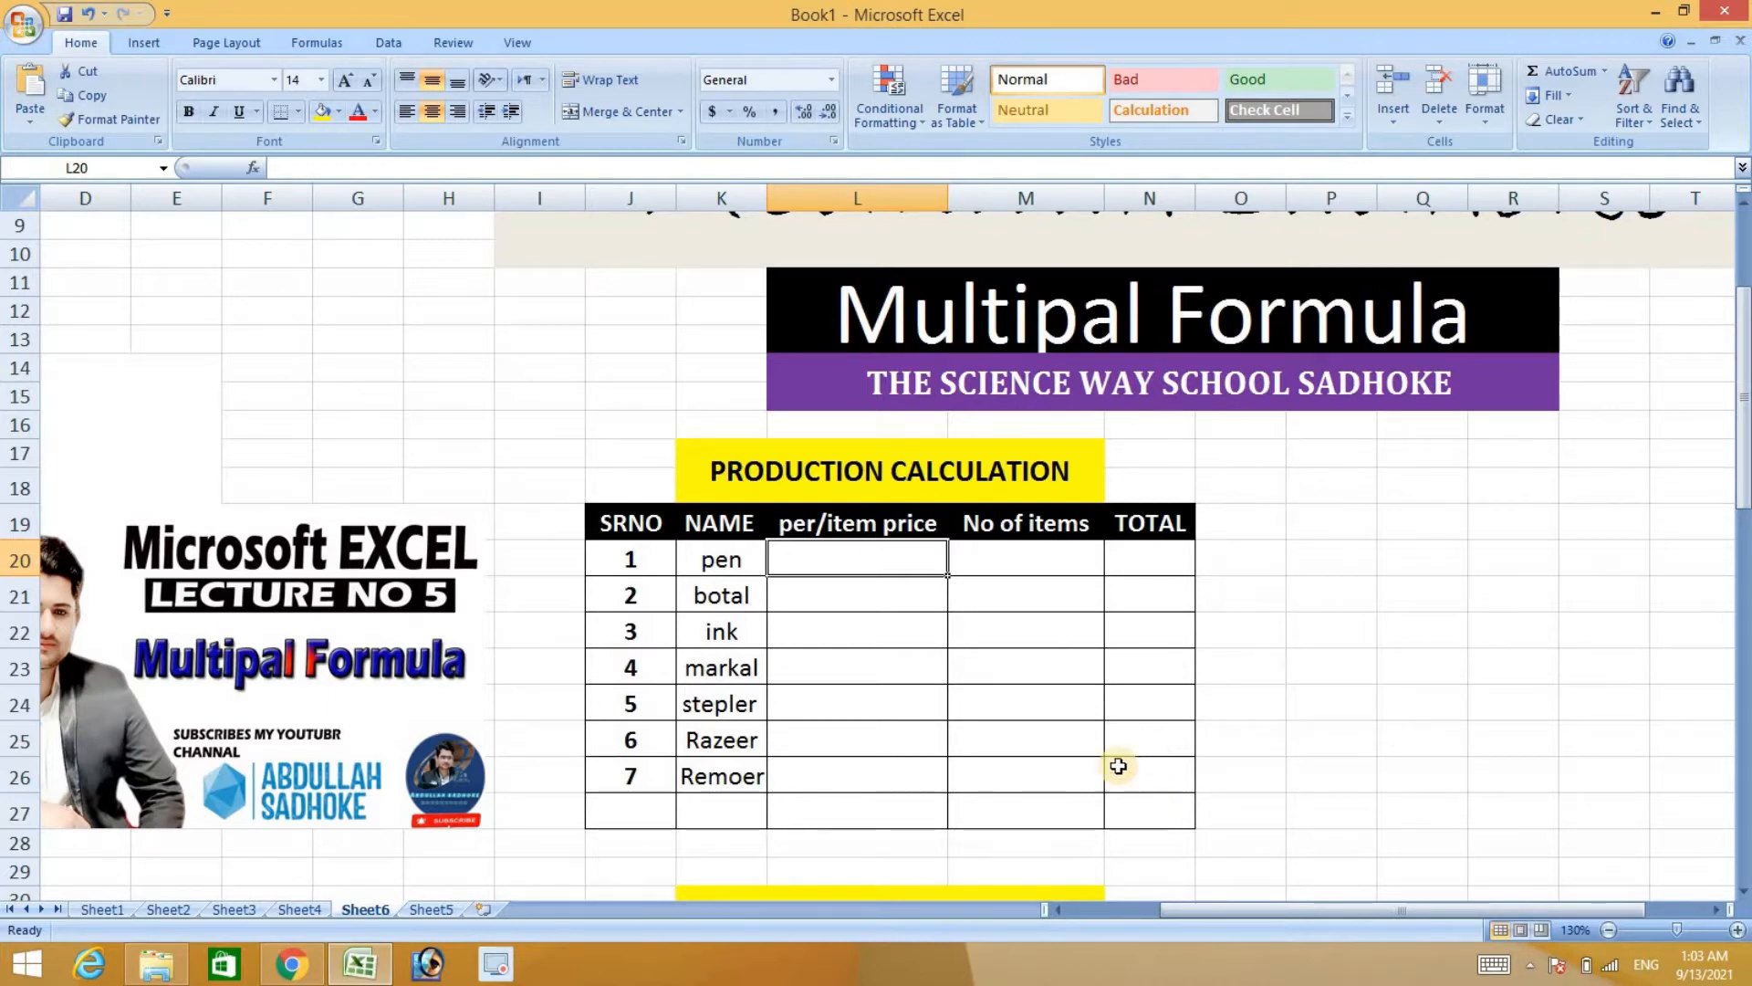
pyautogui.click(1530, 965)
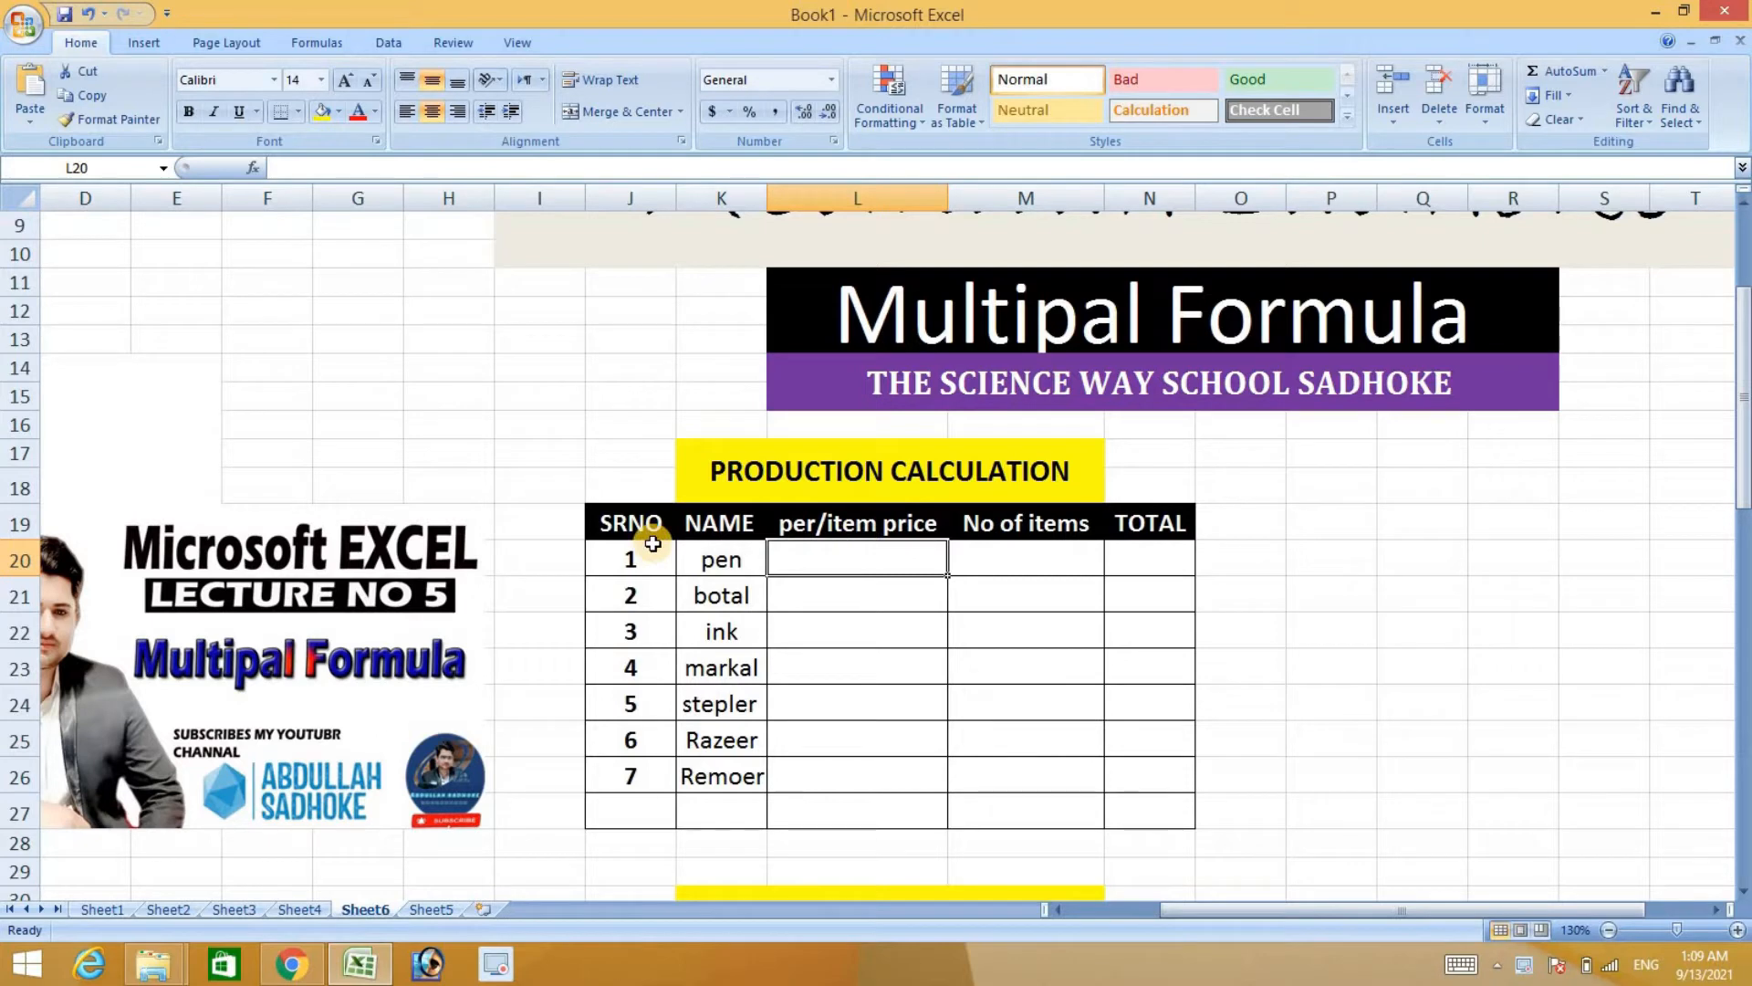
pyautogui.click(750, 532)
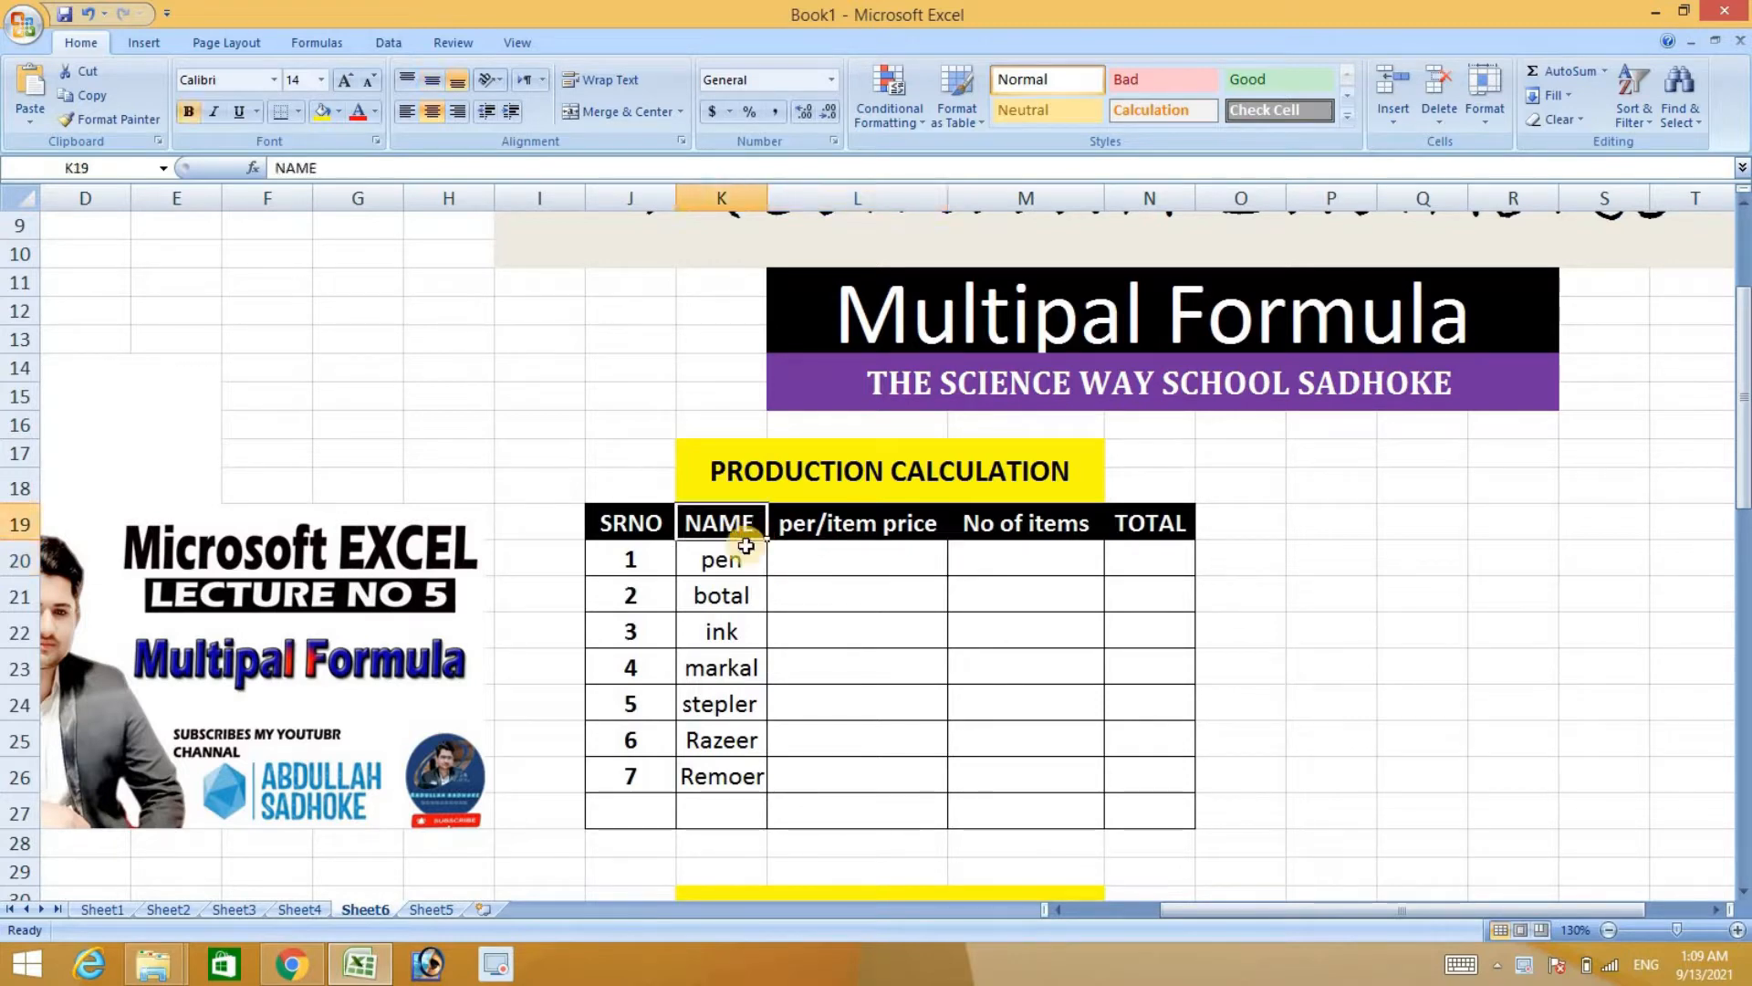
pyautogui.press('Down')
pyautogui.press('Down')
pyautogui.press('Down')
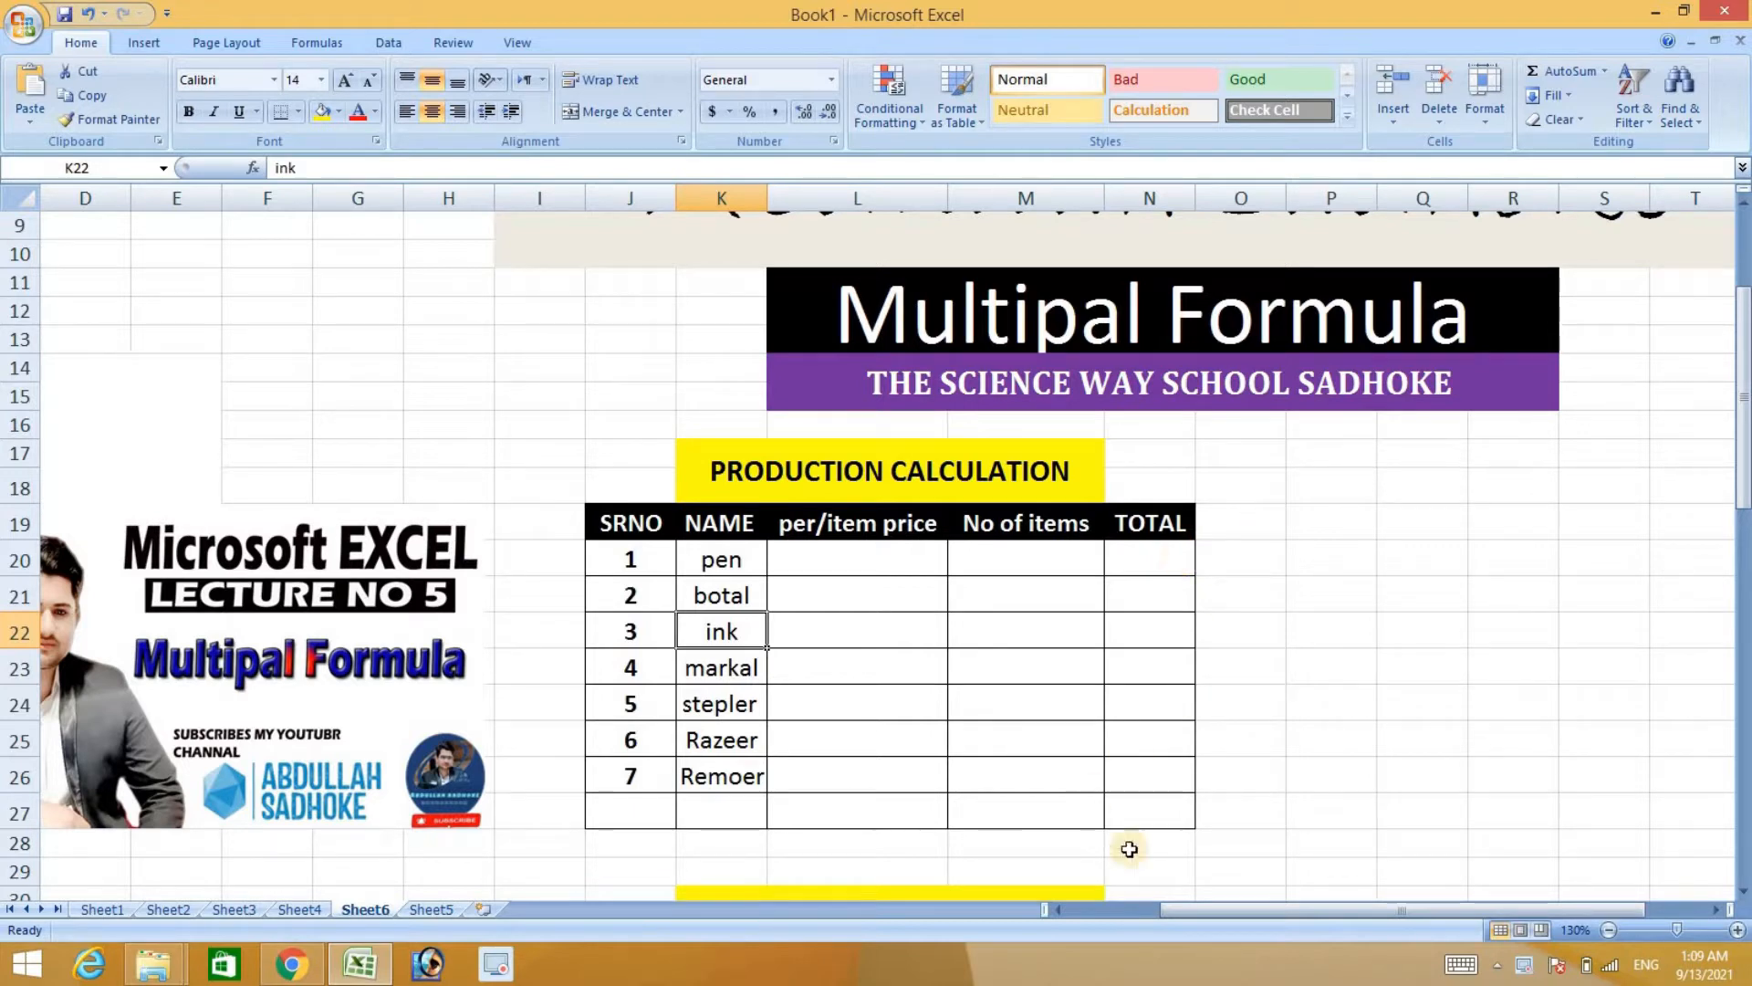
# Write the addition example 2+2+2+2 in cell P20 beside the production table and enter =8 as its answer in Q20.
pyautogui.moveTo(1241, 907); pyautogui.dragTo(1324, 913)
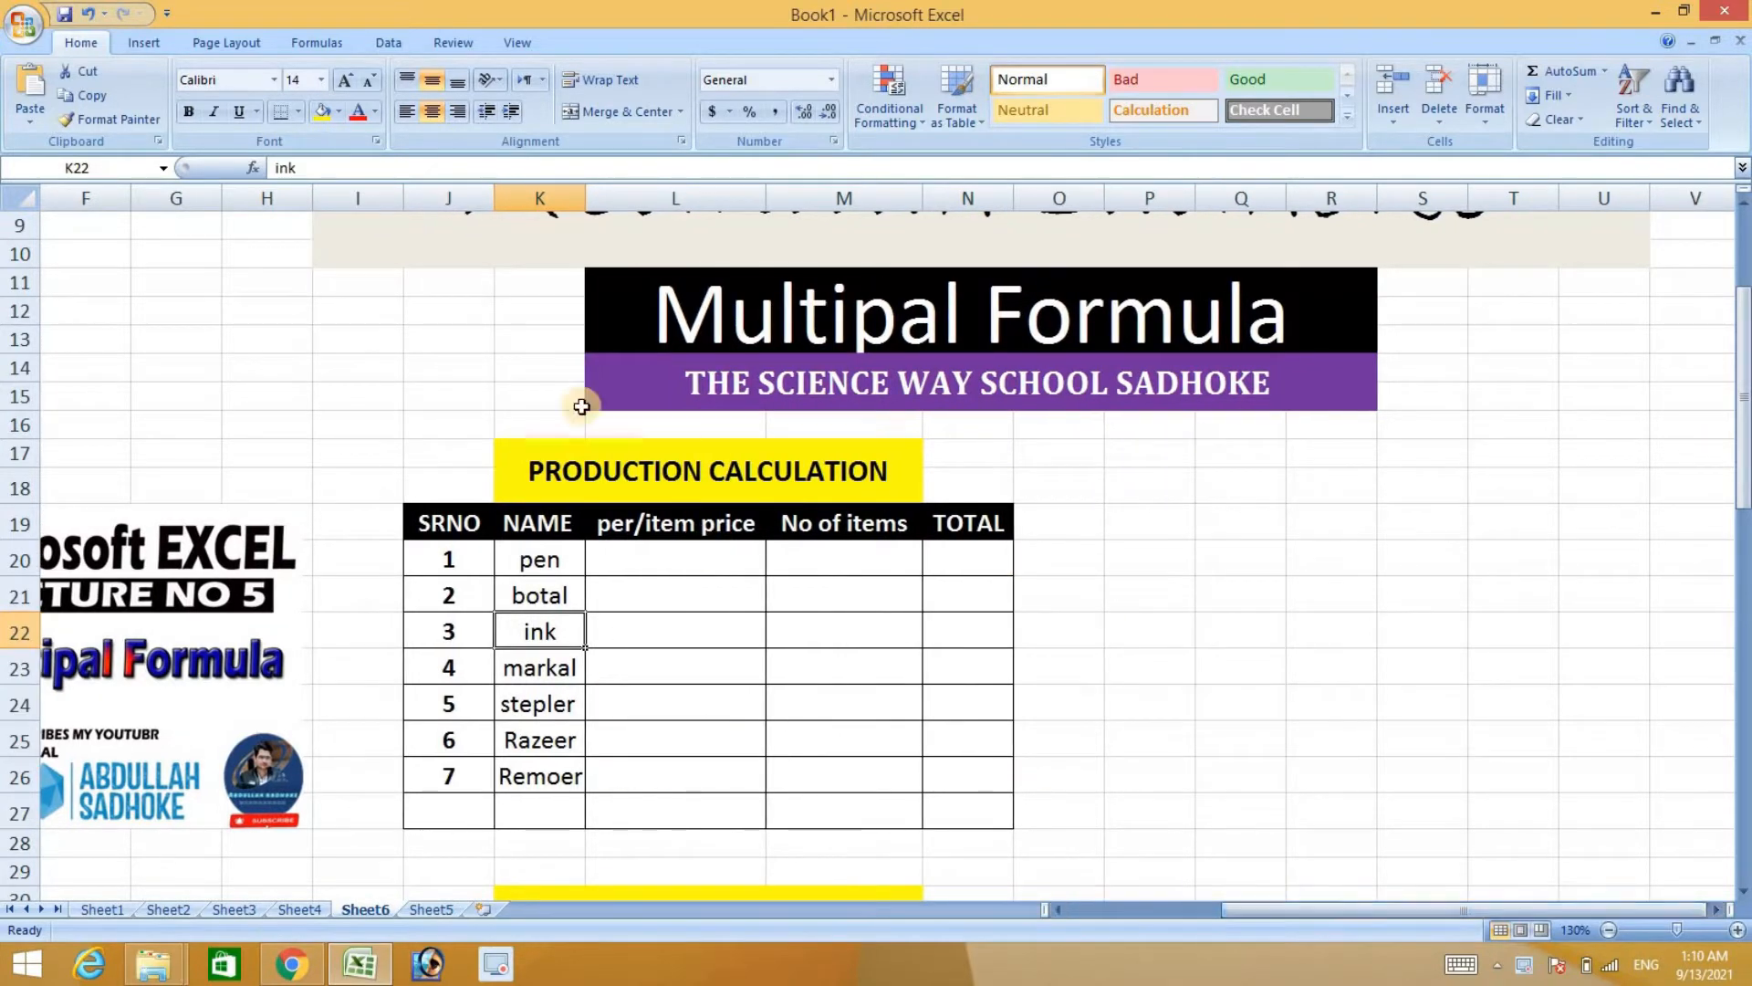
pyautogui.click(1154, 573)
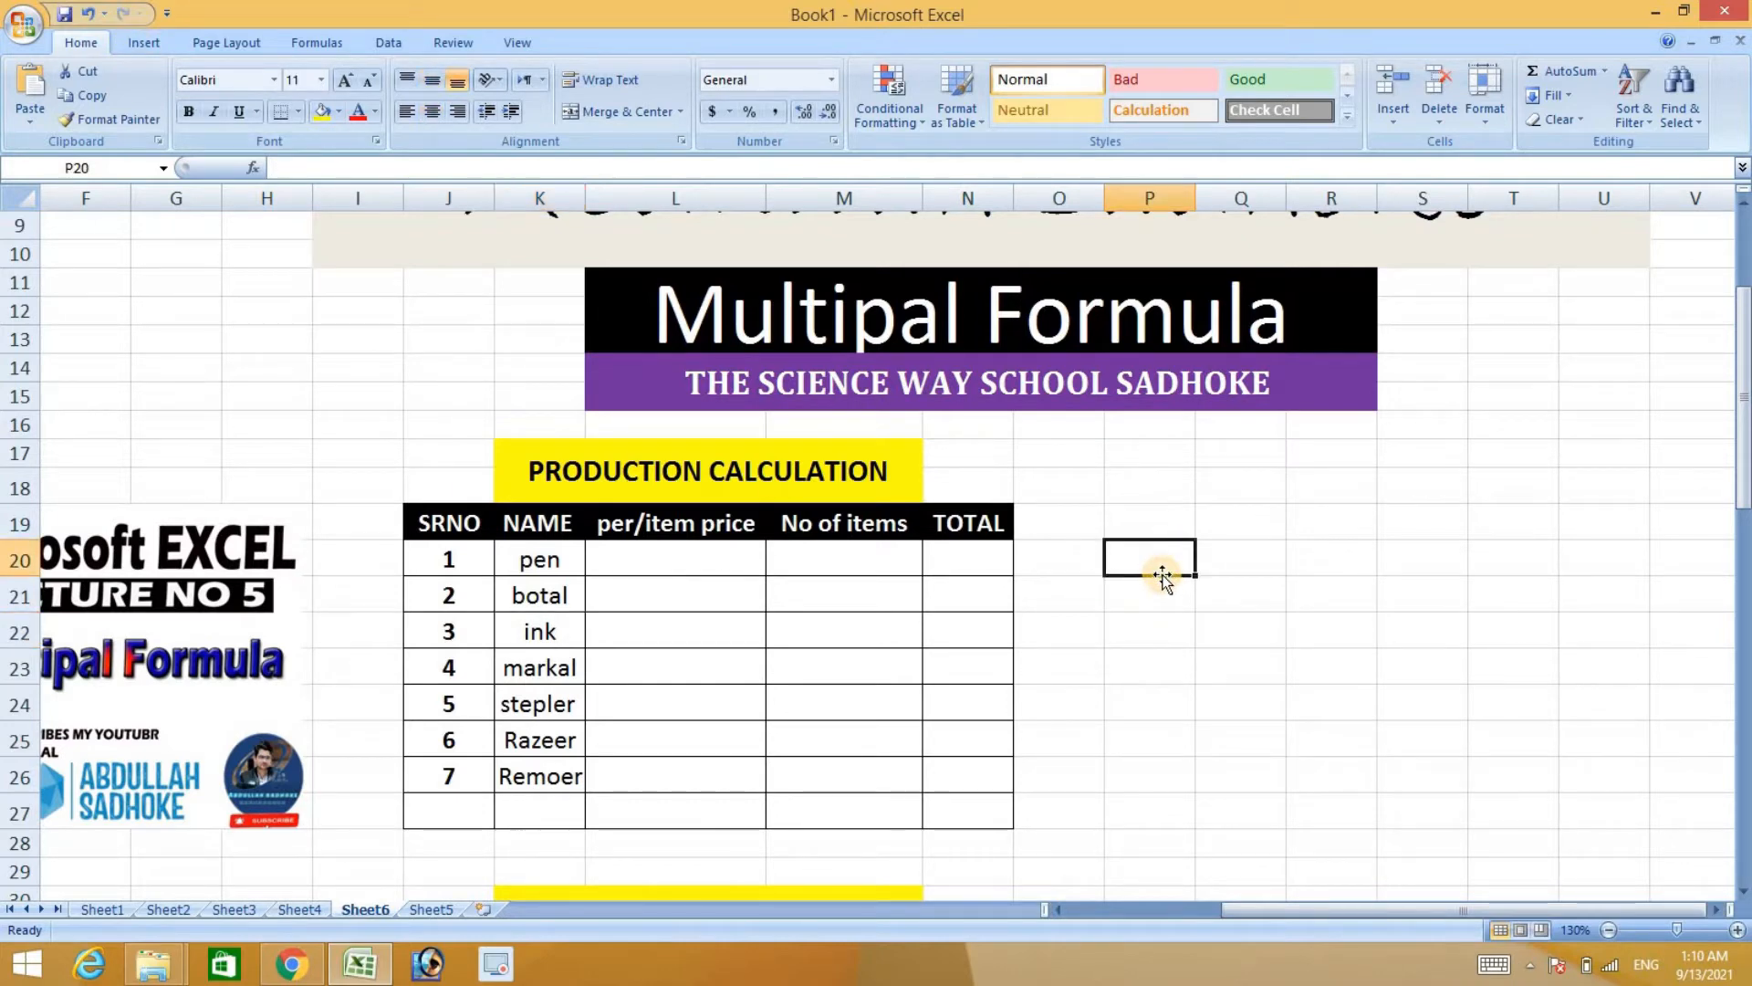
pyautogui.write('2')
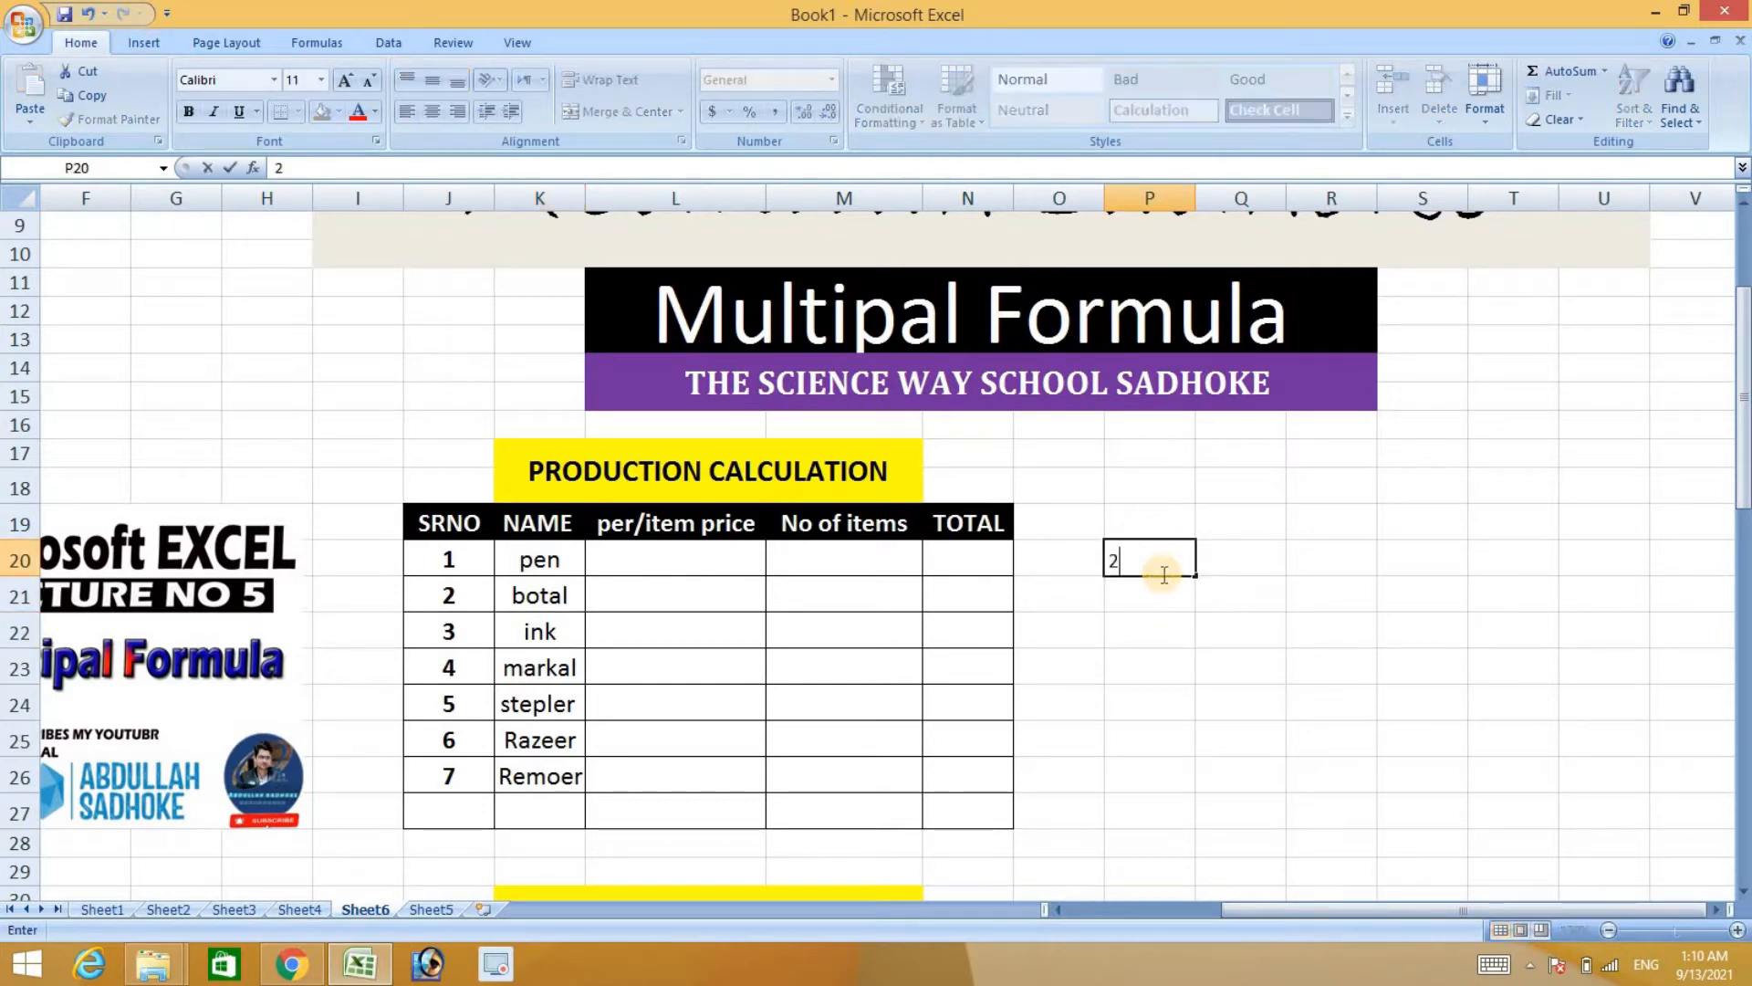
pyautogui.write('+2+2+2')
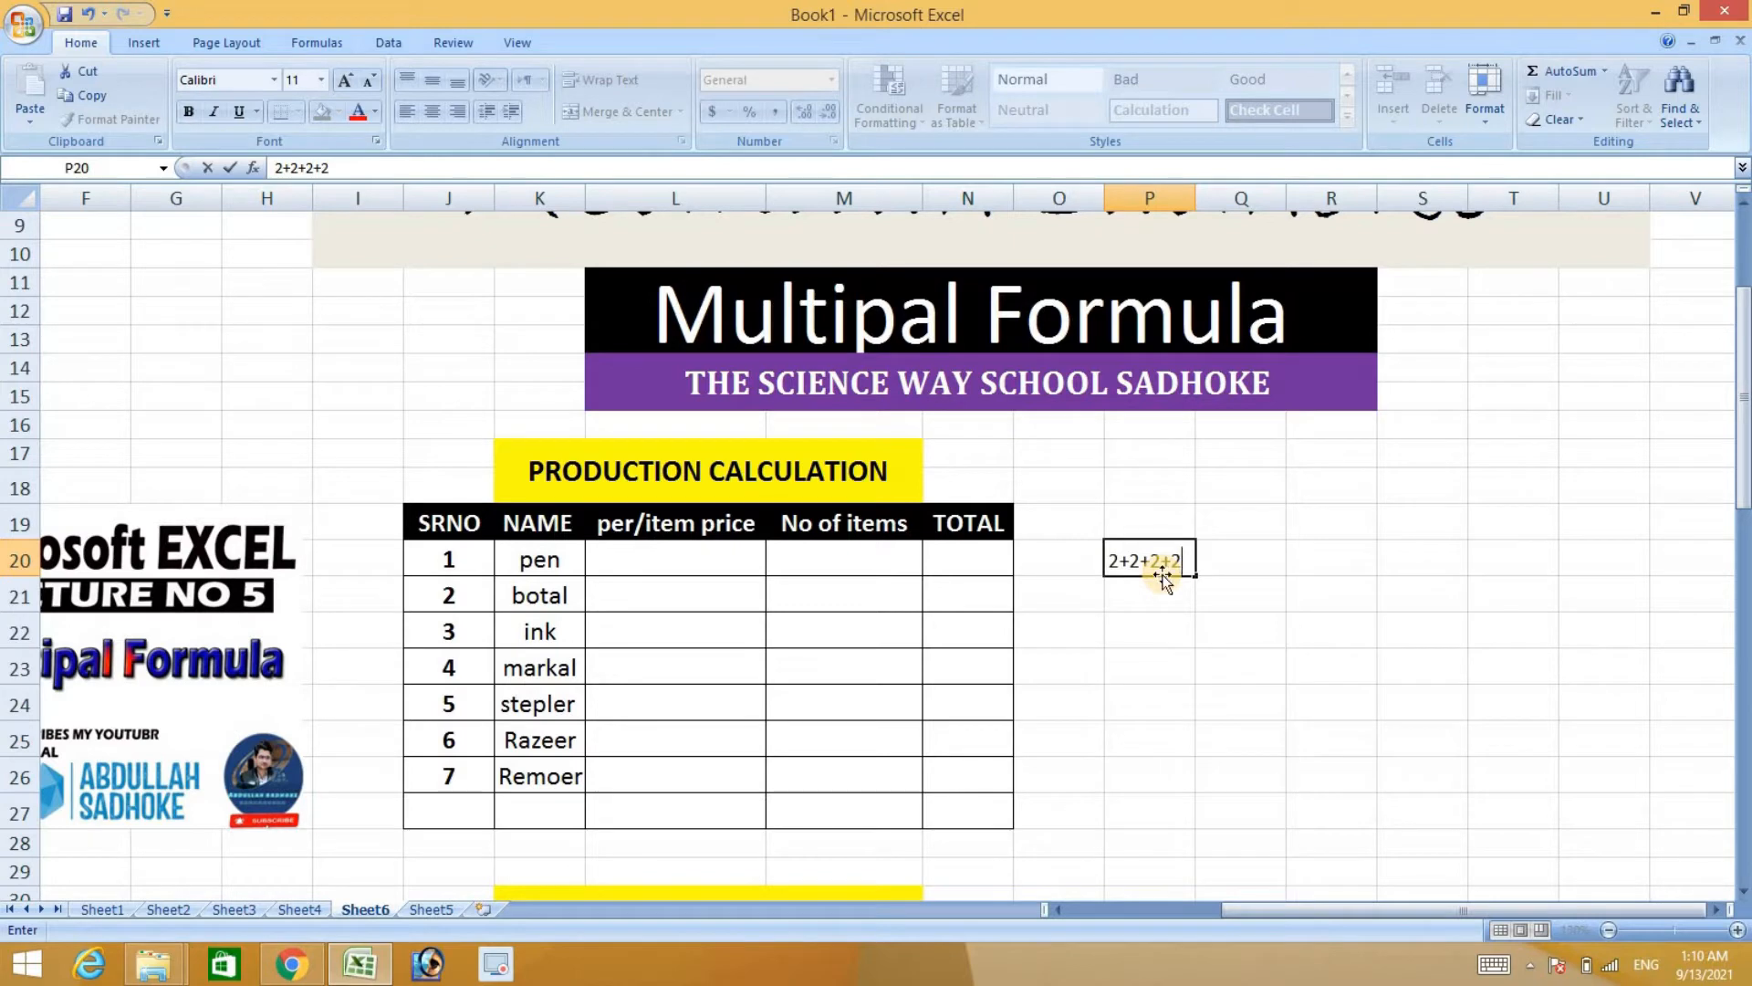
pyautogui.press('Return')
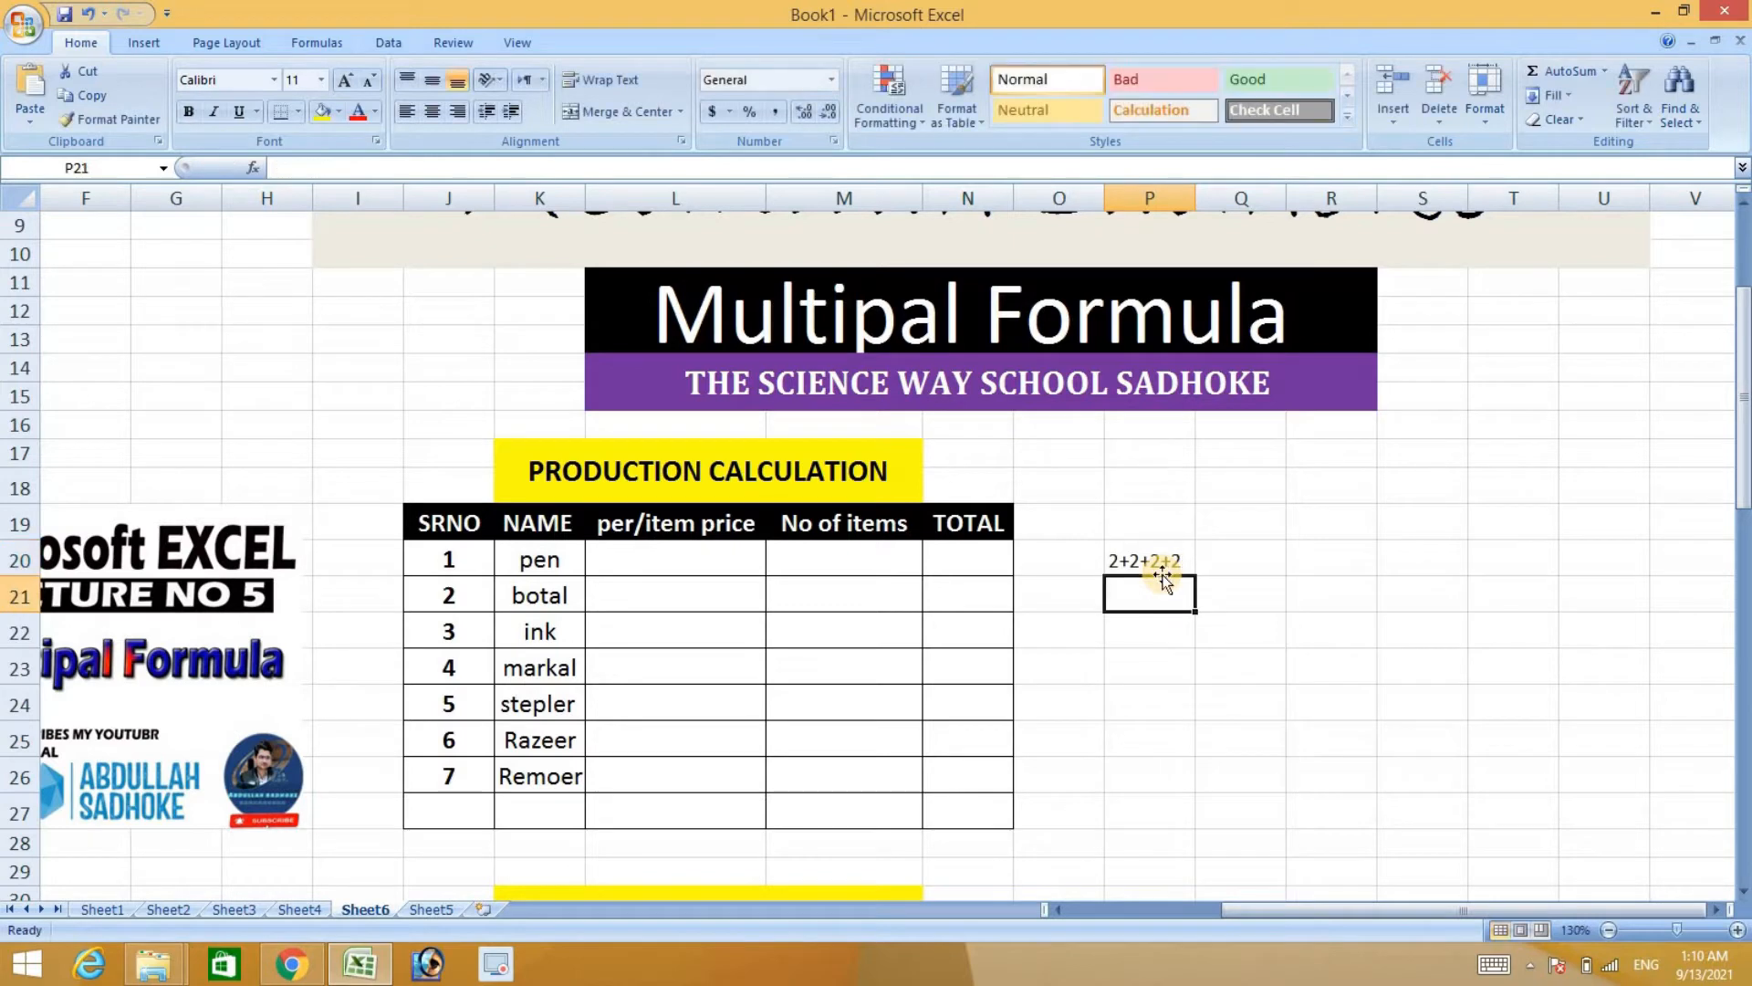
pyautogui.doubleClick(1232, 559)
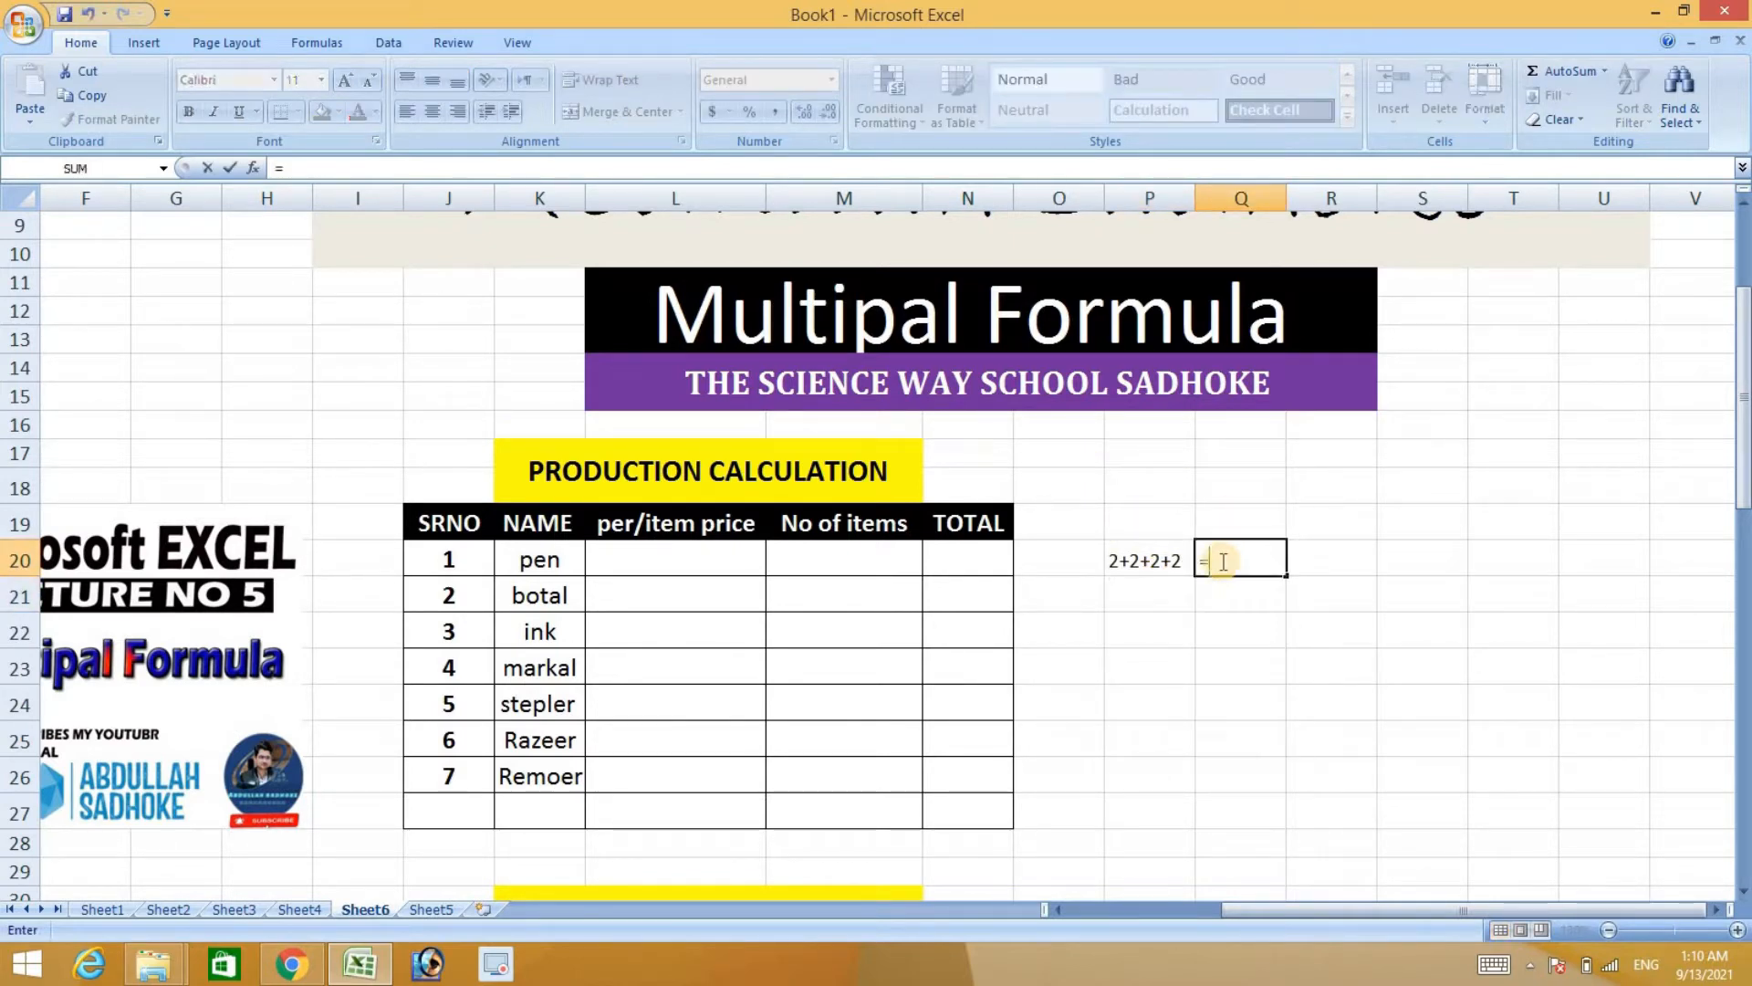
pyautogui.write('=')
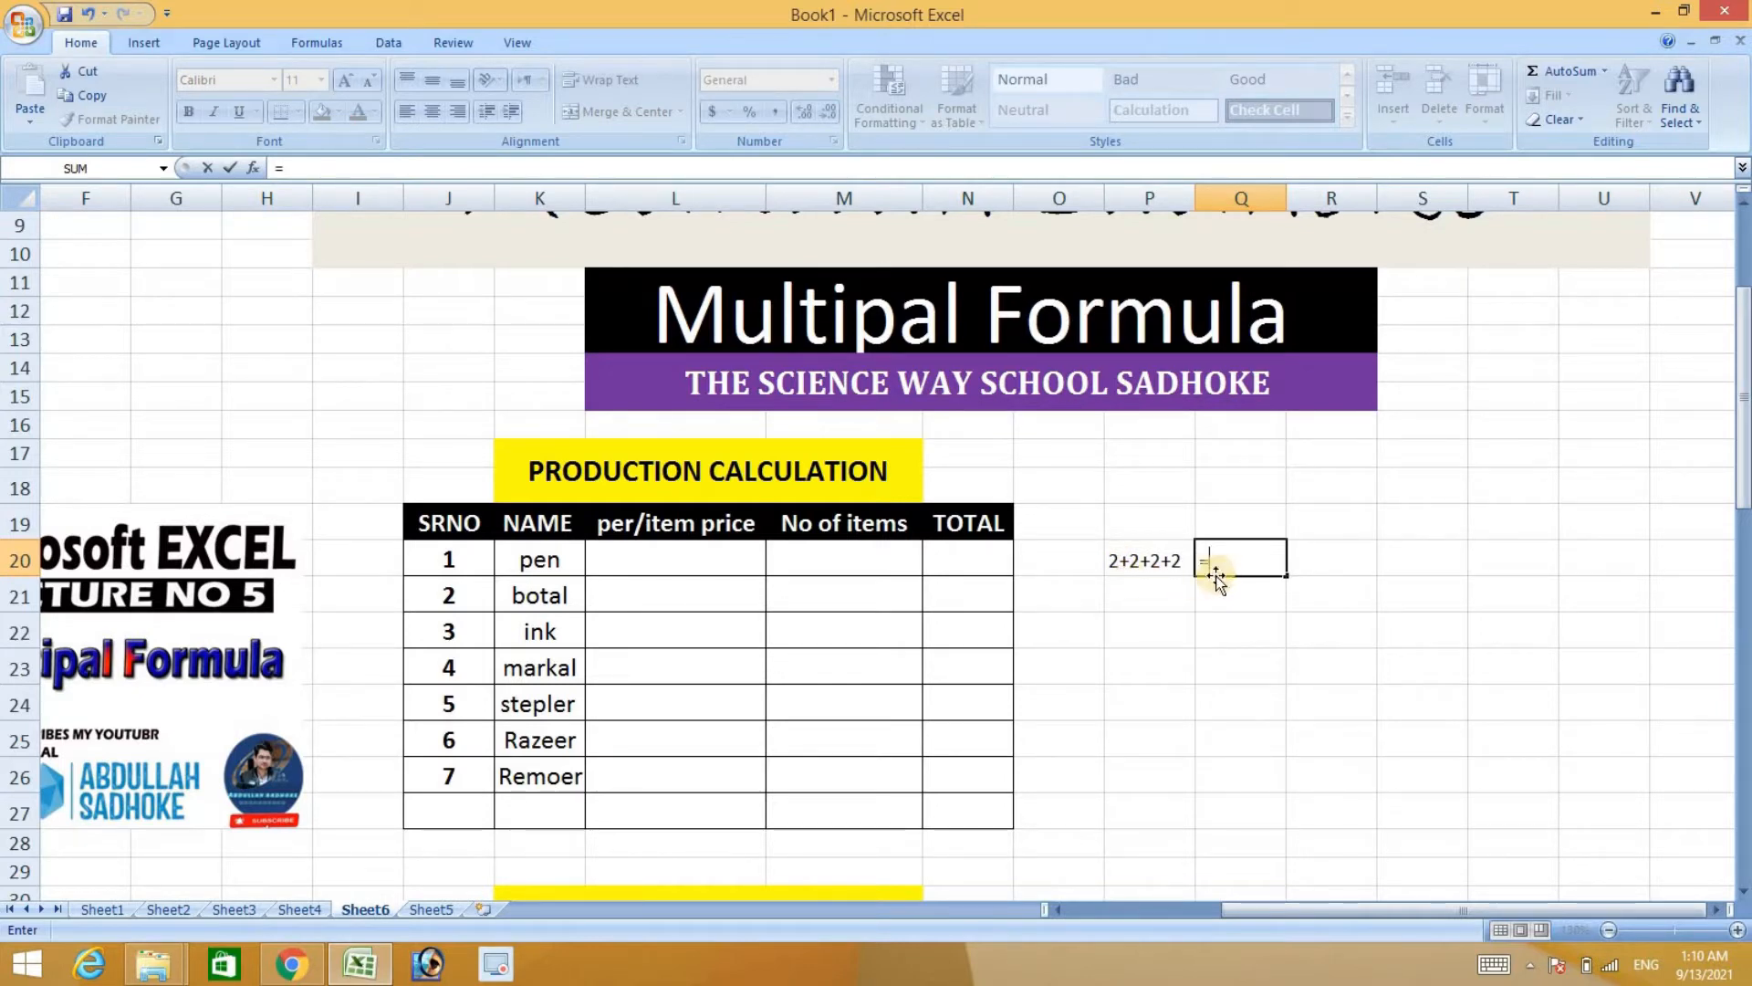
pyautogui.write('8')
# Write the multiplication example 2*4 in cell P21 and enter its answer 8 in Q21.
pyautogui.click(1150, 607)
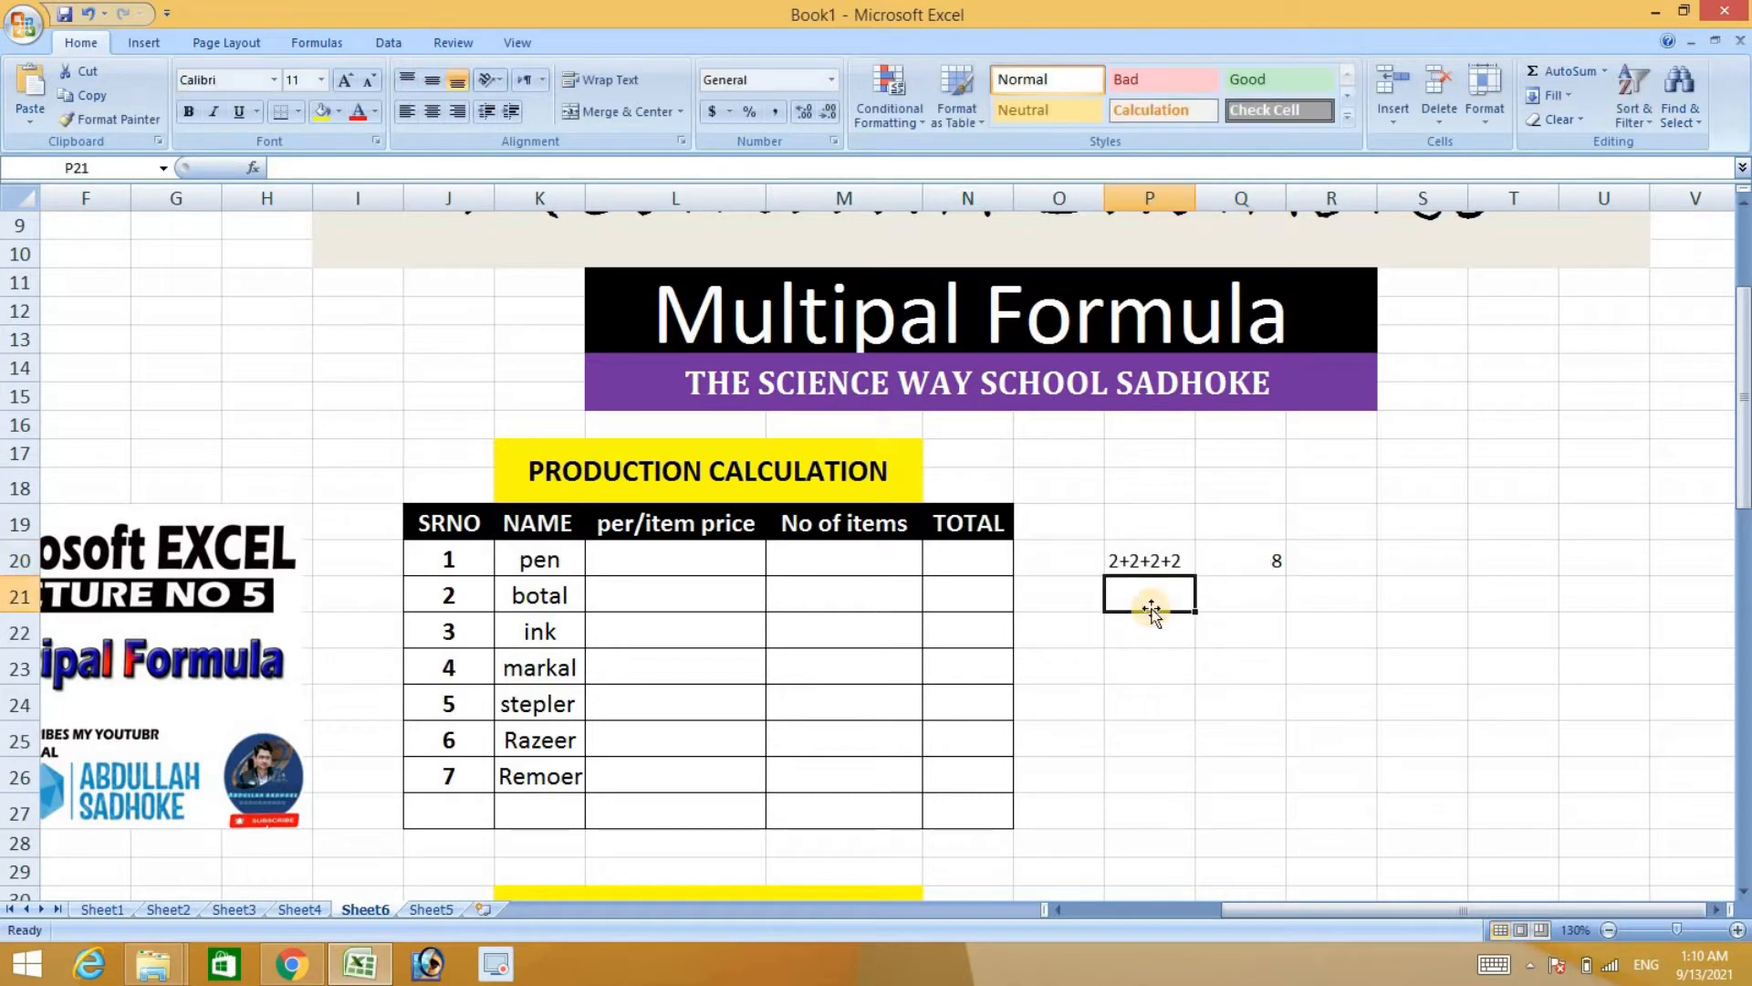
pyautogui.write('2')
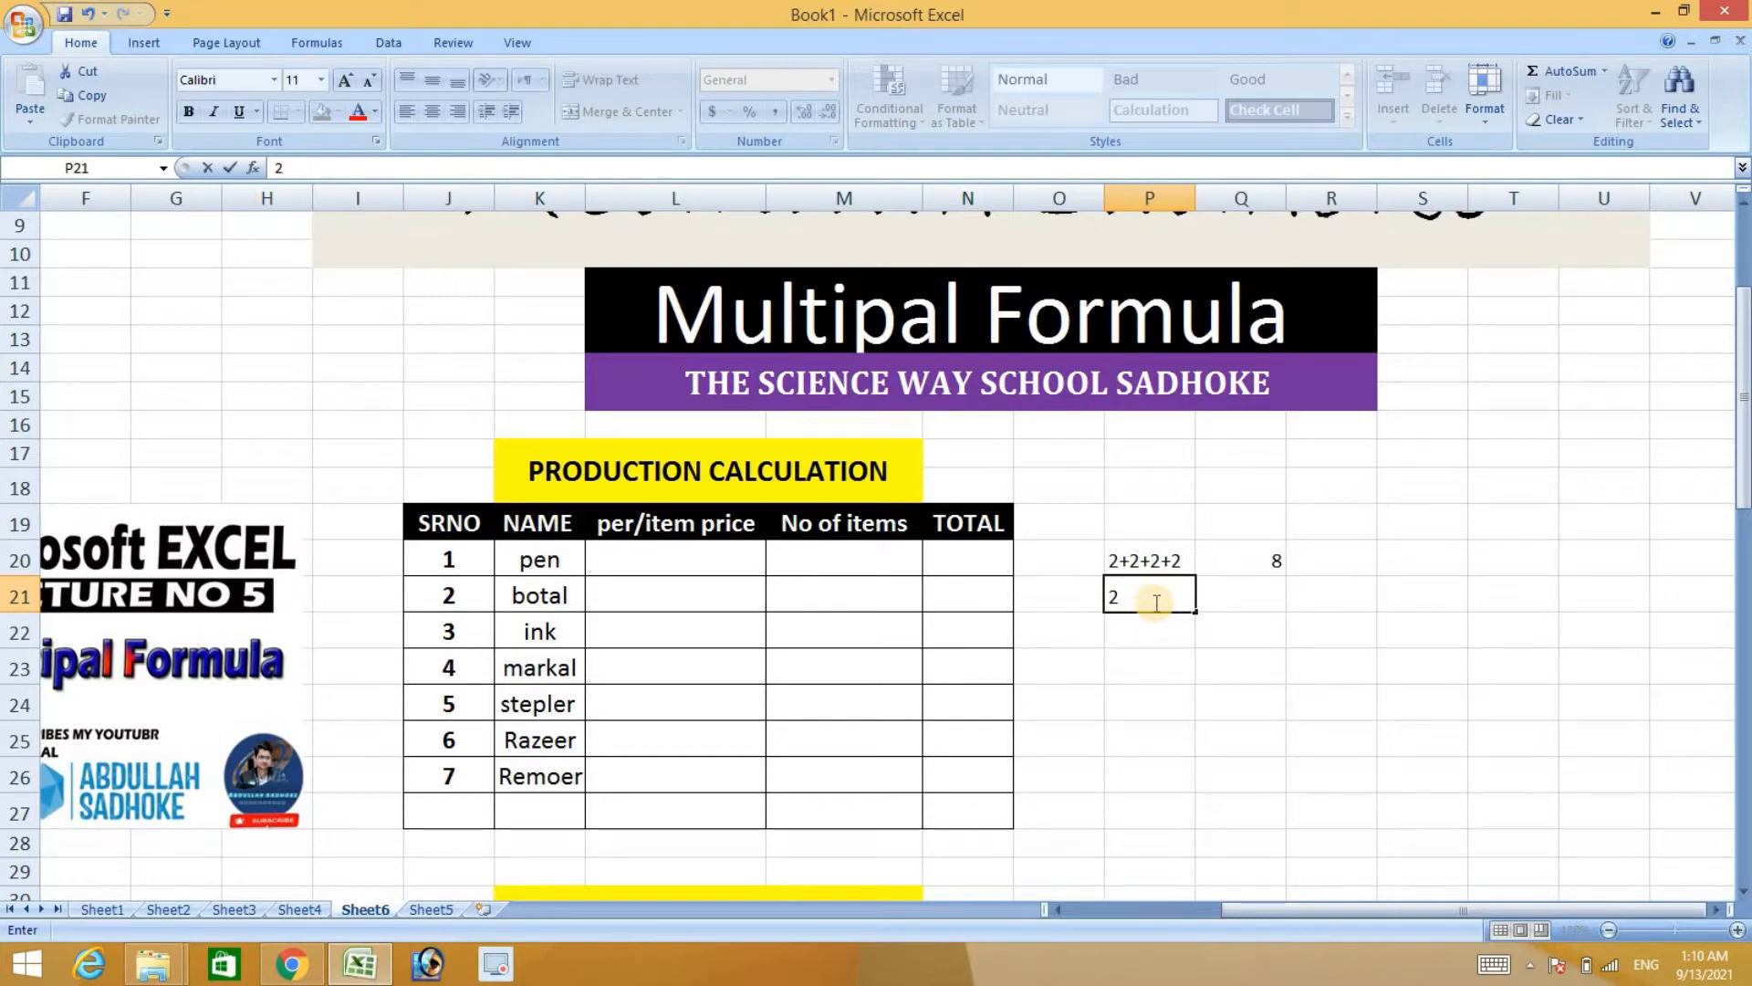
pyautogui.write('*4')
pyautogui.press('Return')
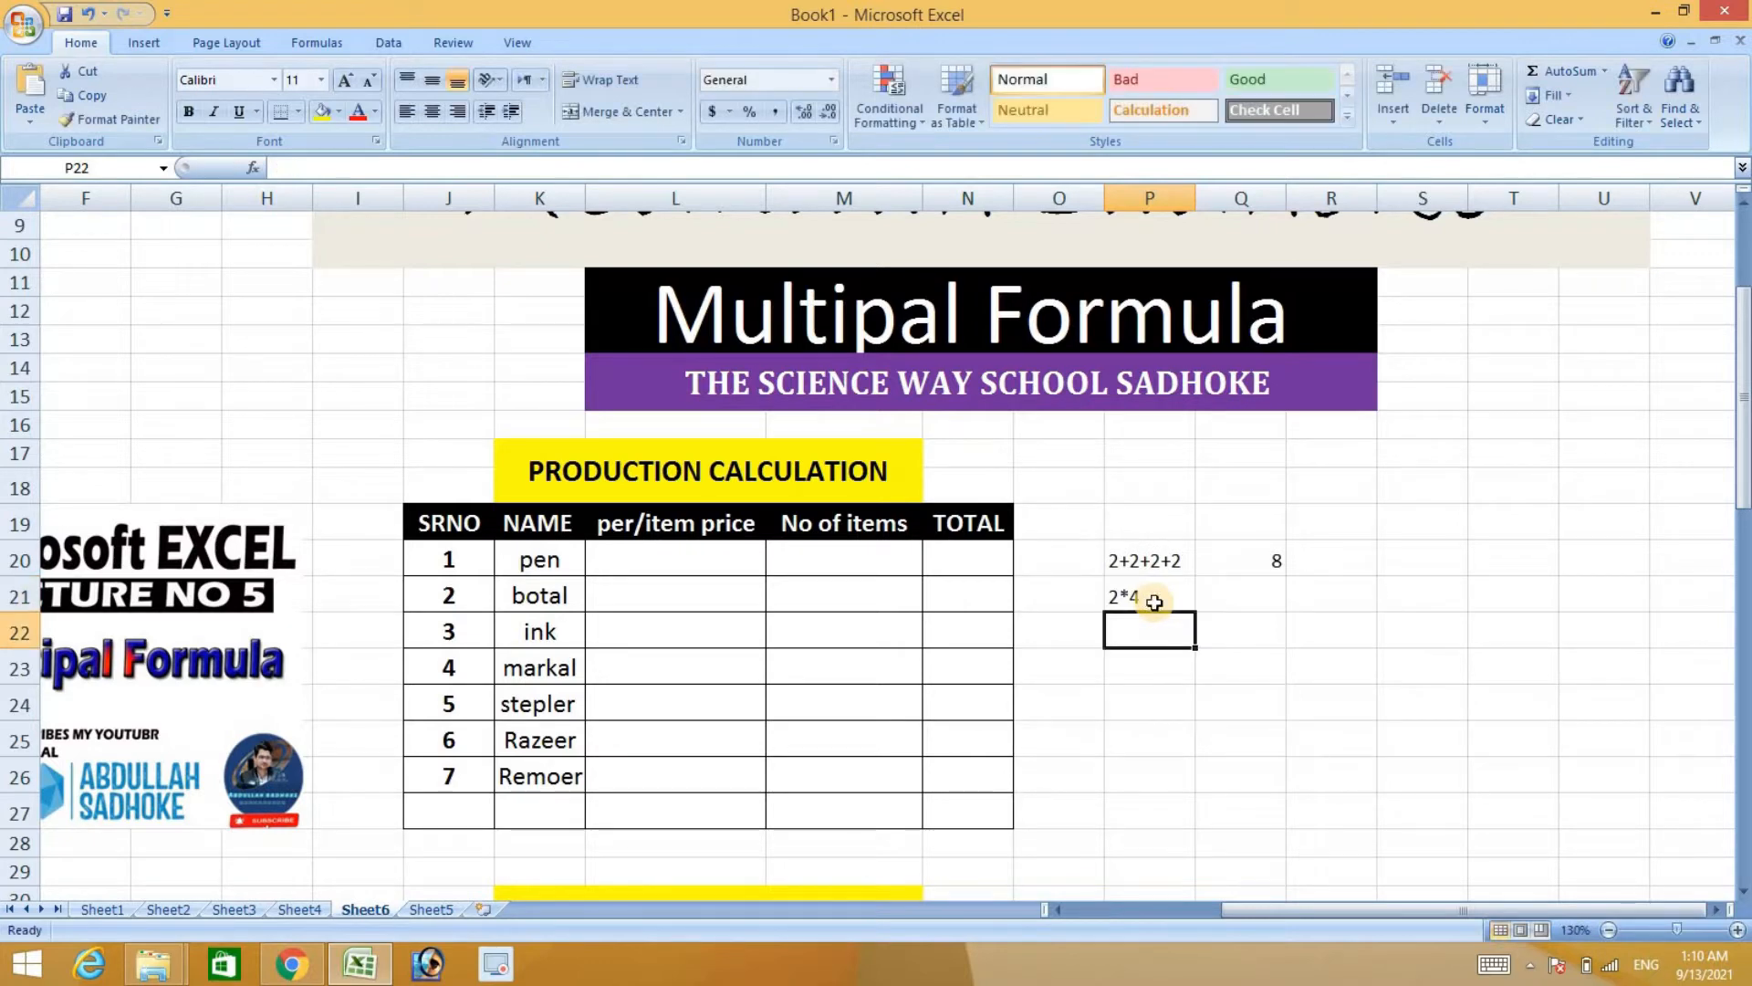
pyautogui.click(1161, 597)
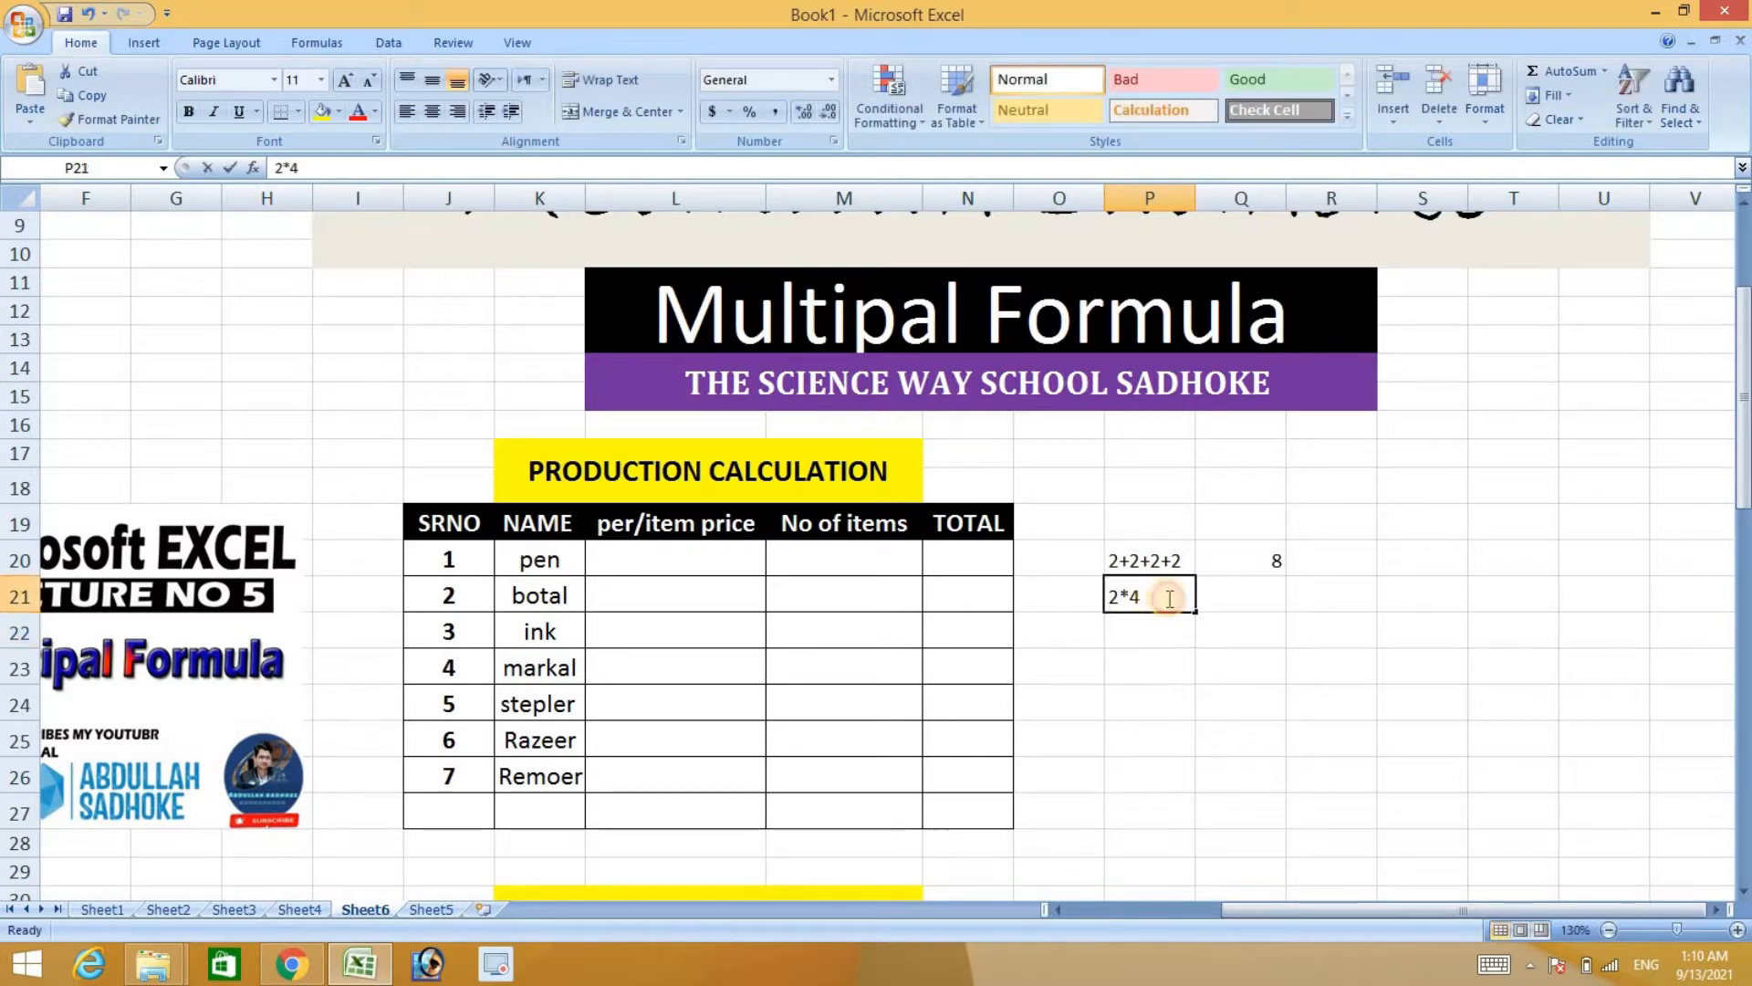
pyautogui.click(1222, 596)
pyautogui.doubleClick(1223, 597)
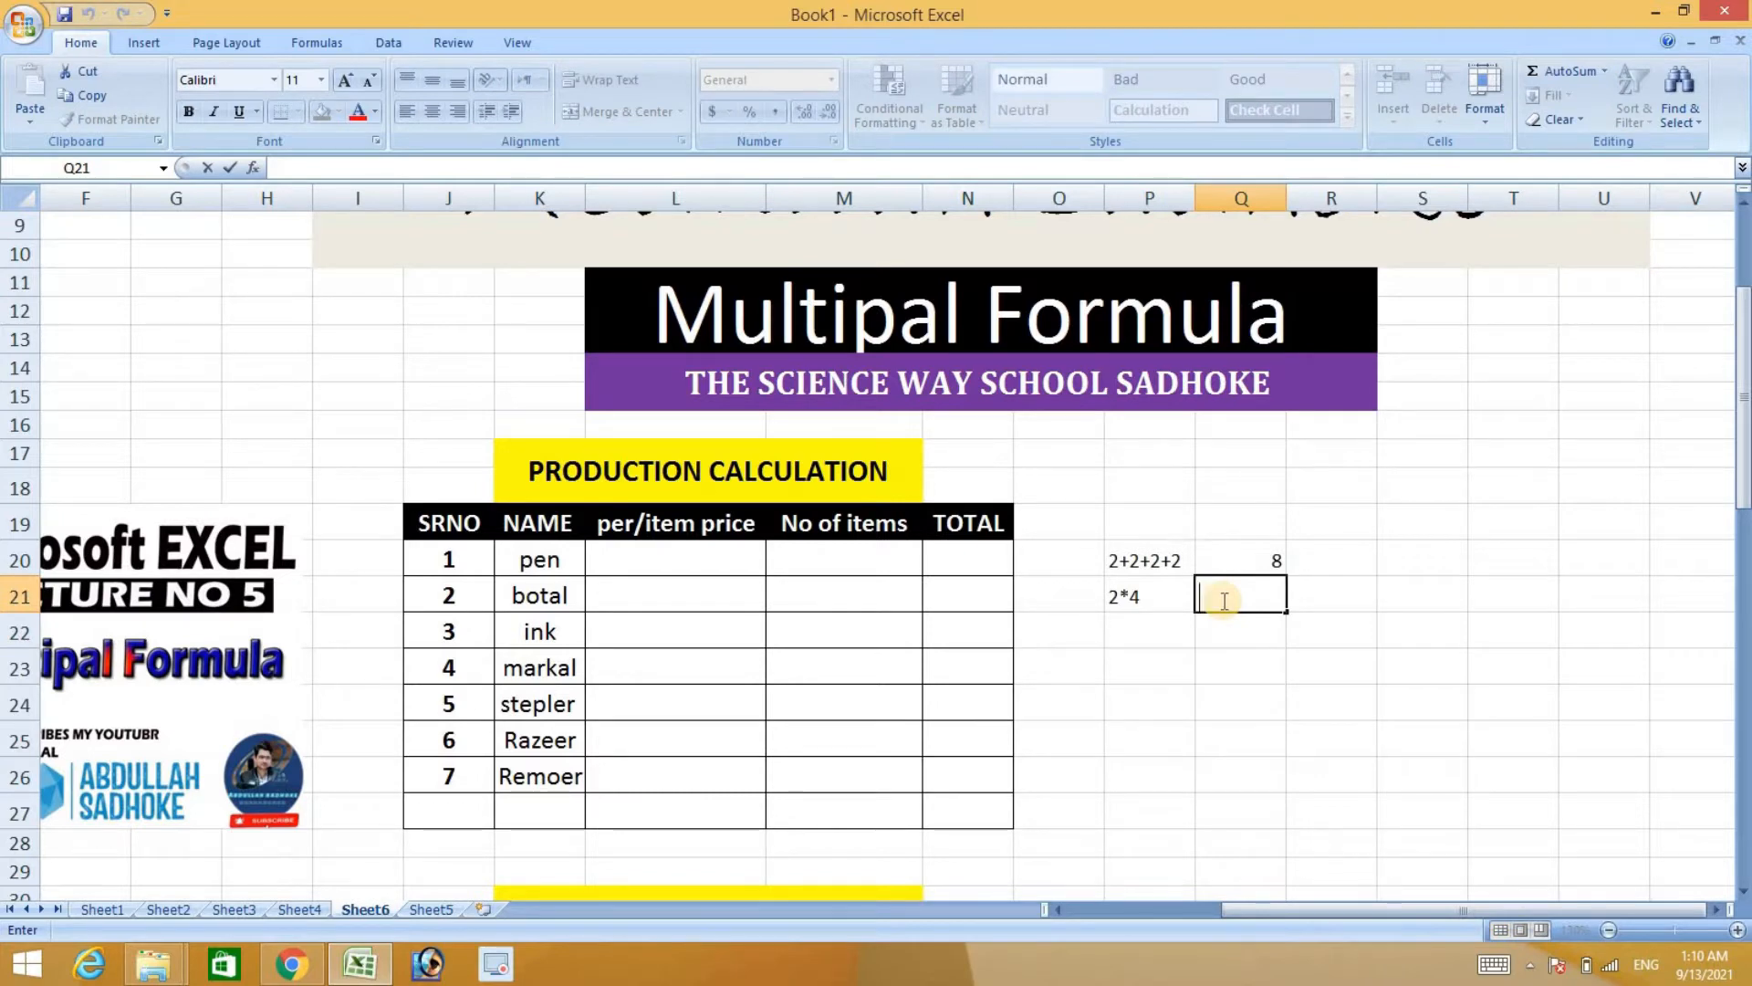
pyautogui.write('8')
pyautogui.click(1303, 625)
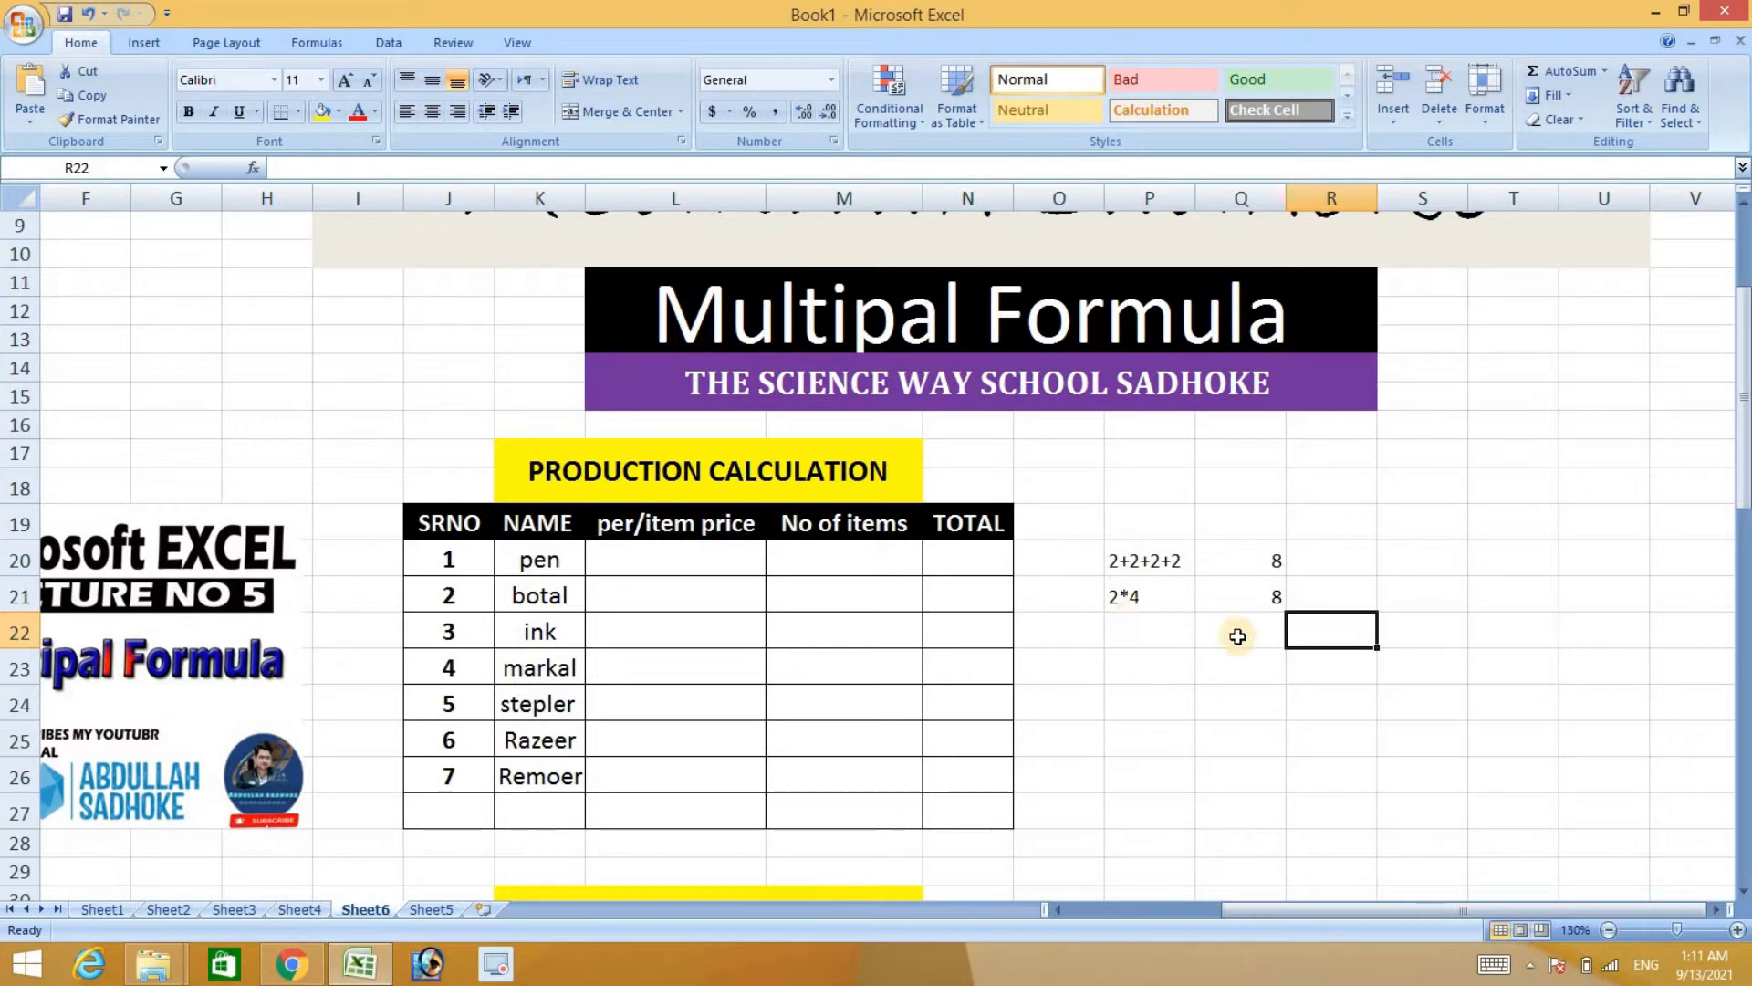
# Write the addition example 3+3+3 in cell P22 and enter its answer 9 in Q22.
pyautogui.doubleClick(1127, 626)
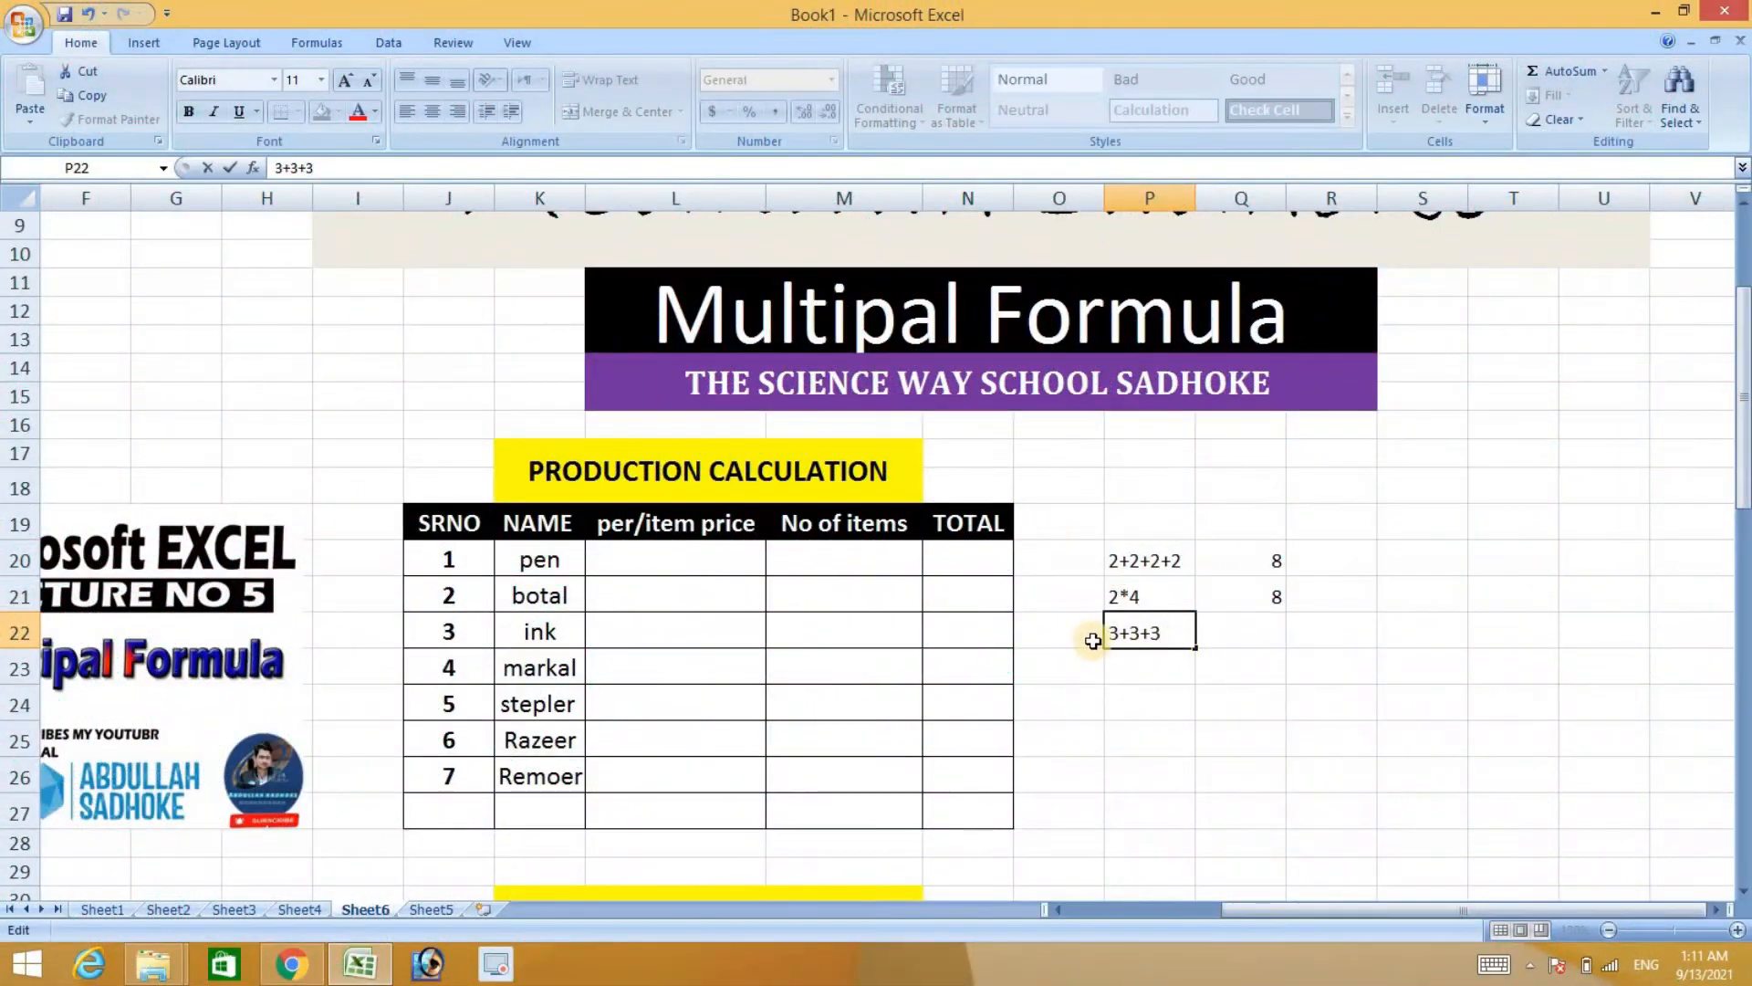
pyautogui.moveTo(1100, 638); pyautogui.dragTo(1127, 641)
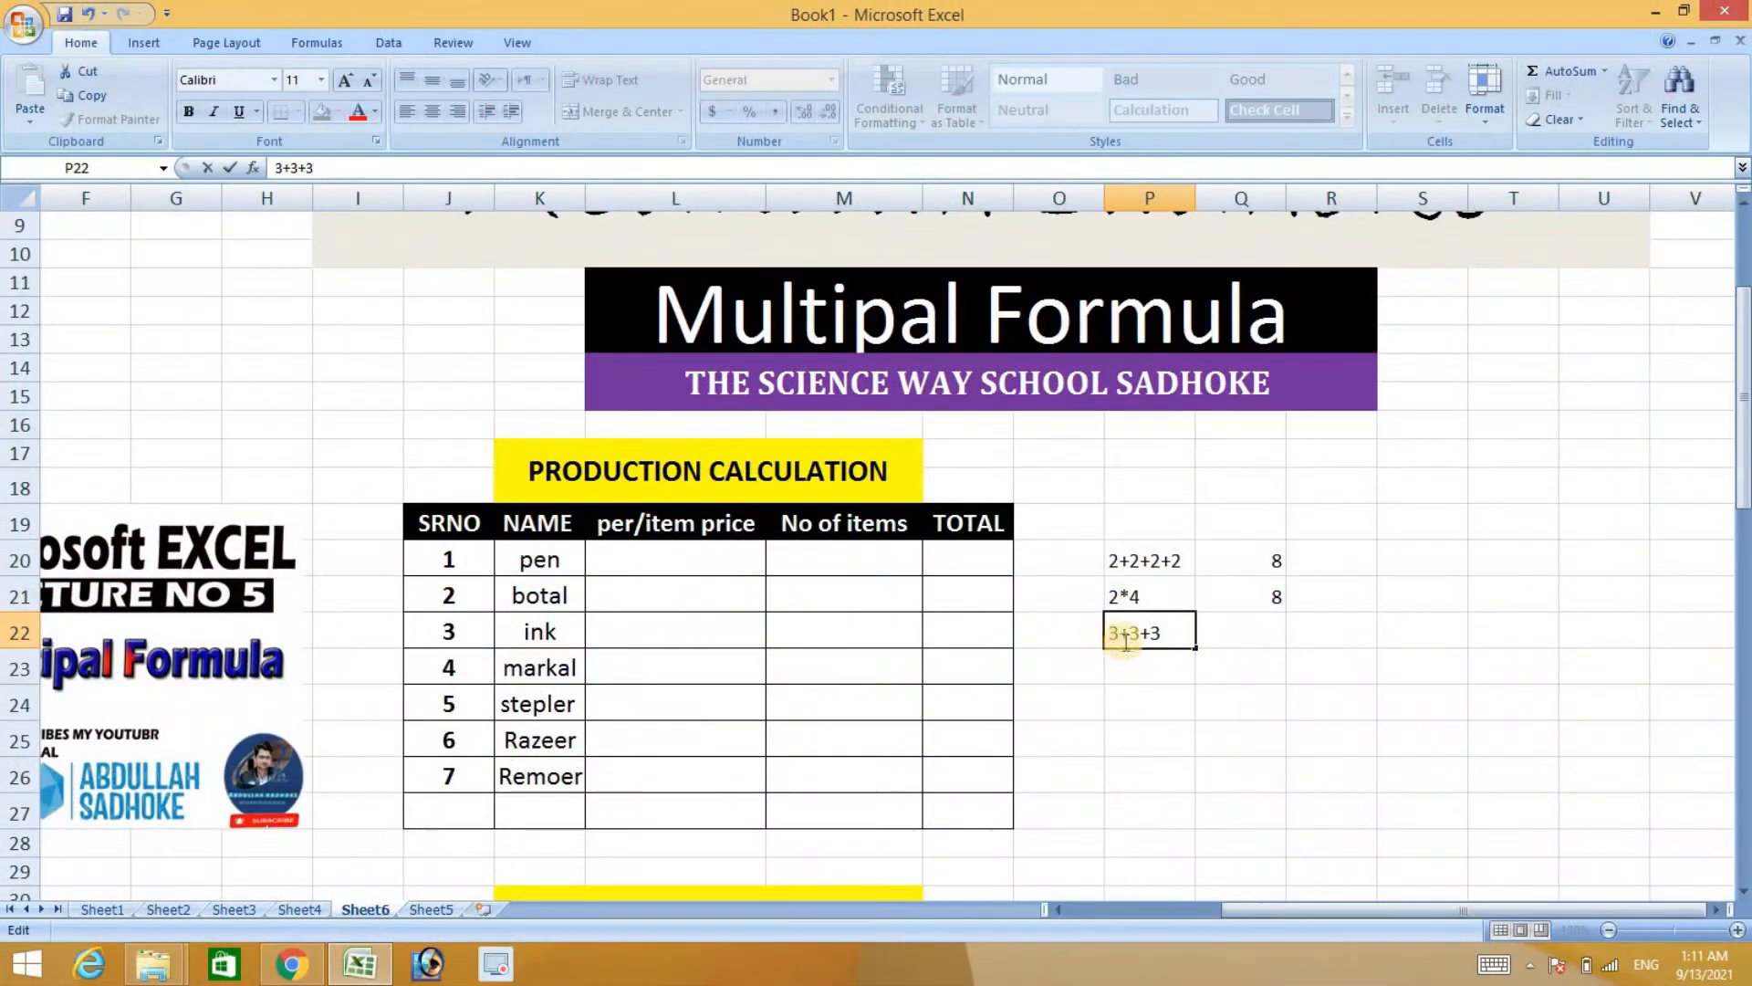
pyautogui.click(1259, 636)
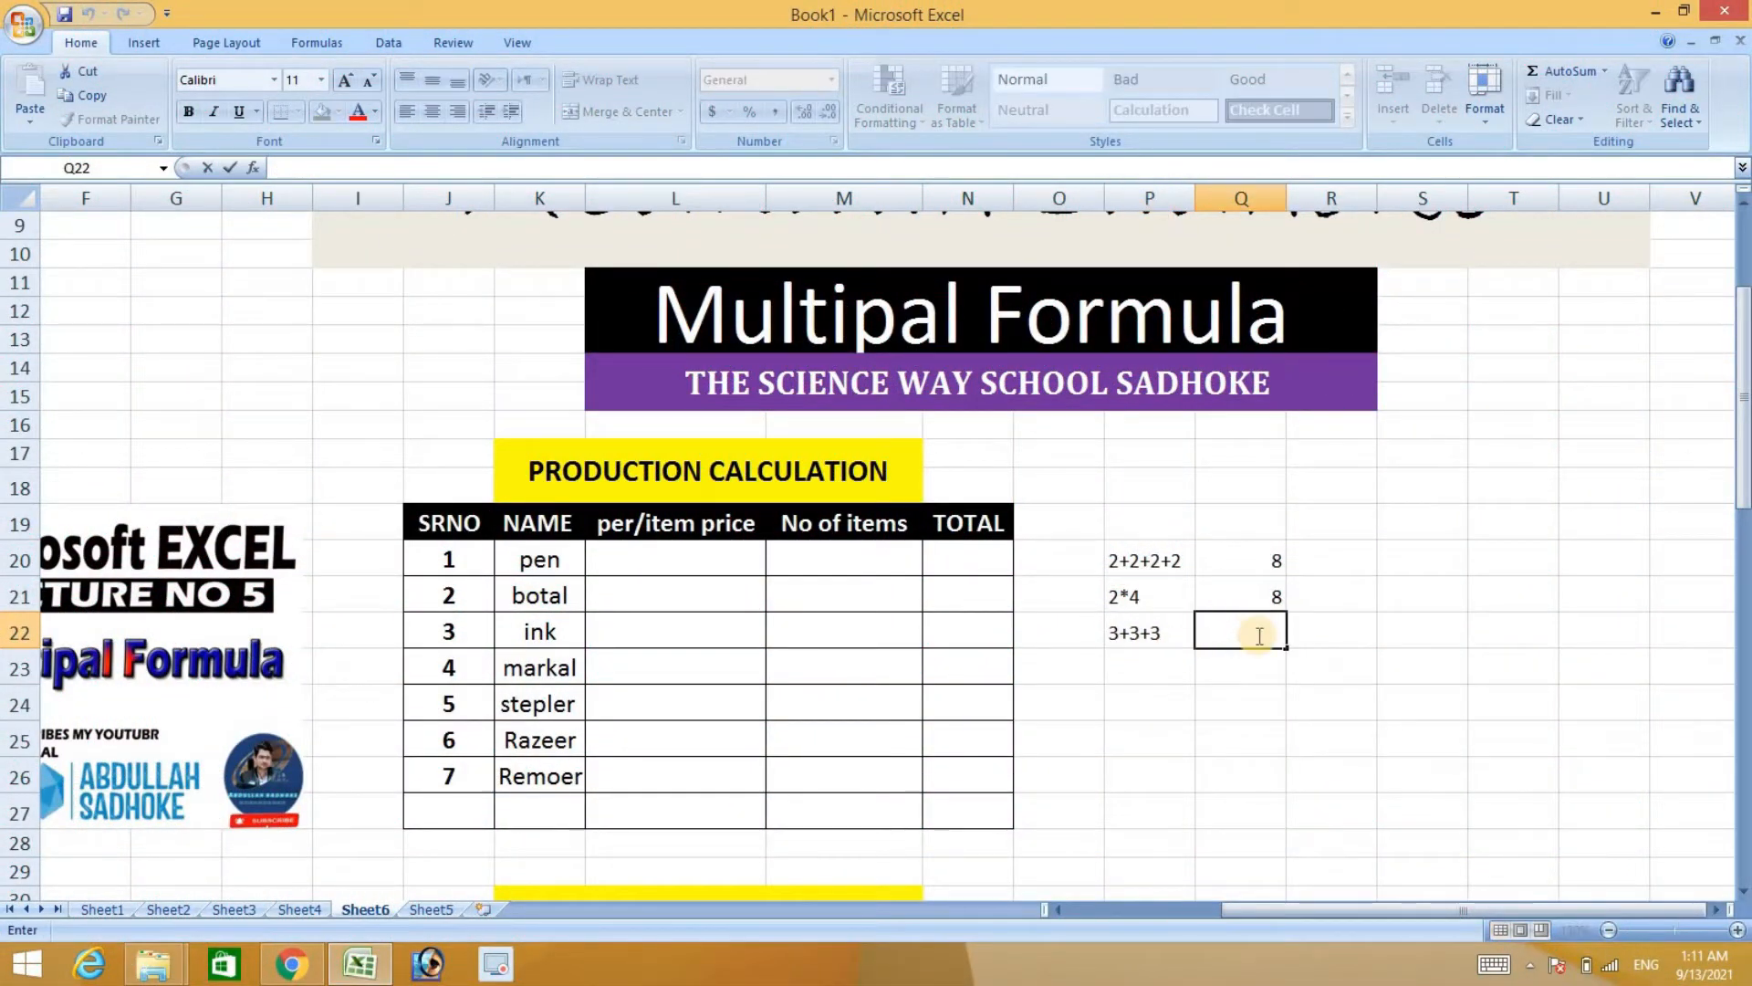
pyautogui.write('9')
# Write the multiplication example 3*3 in cell P23 and enter its answer 9 in Q23.
pyautogui.click(1162, 669)
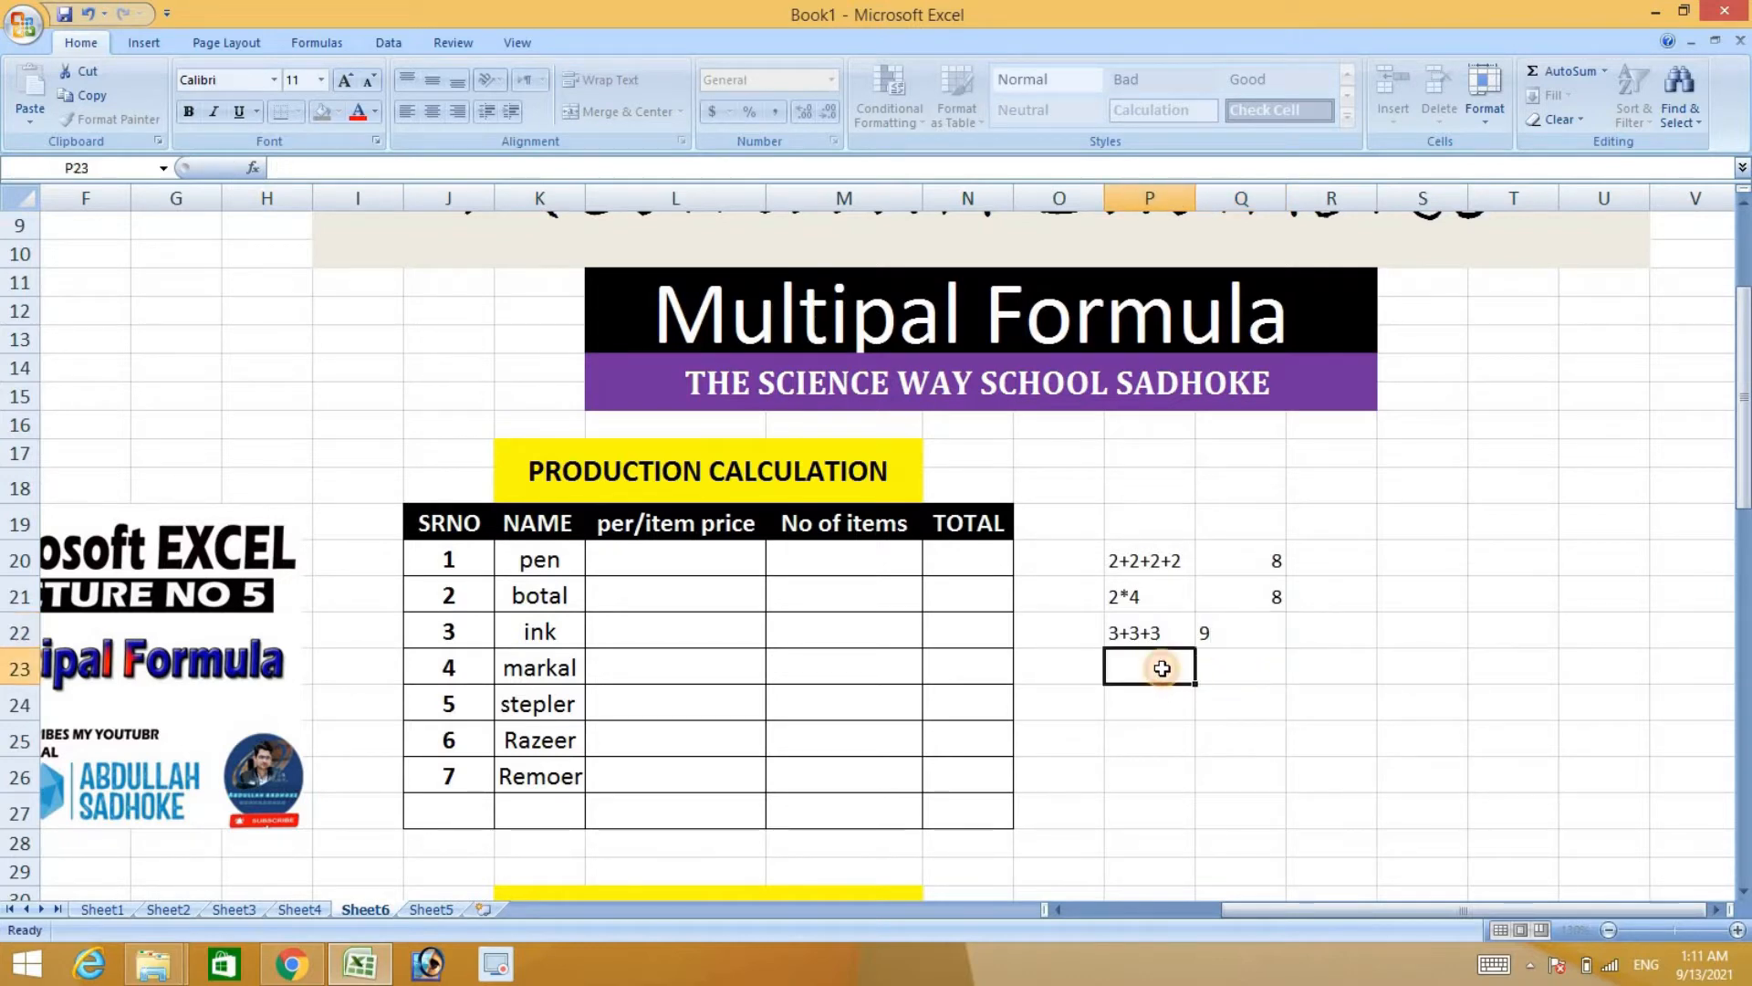
pyautogui.doubleClick(1162, 669)
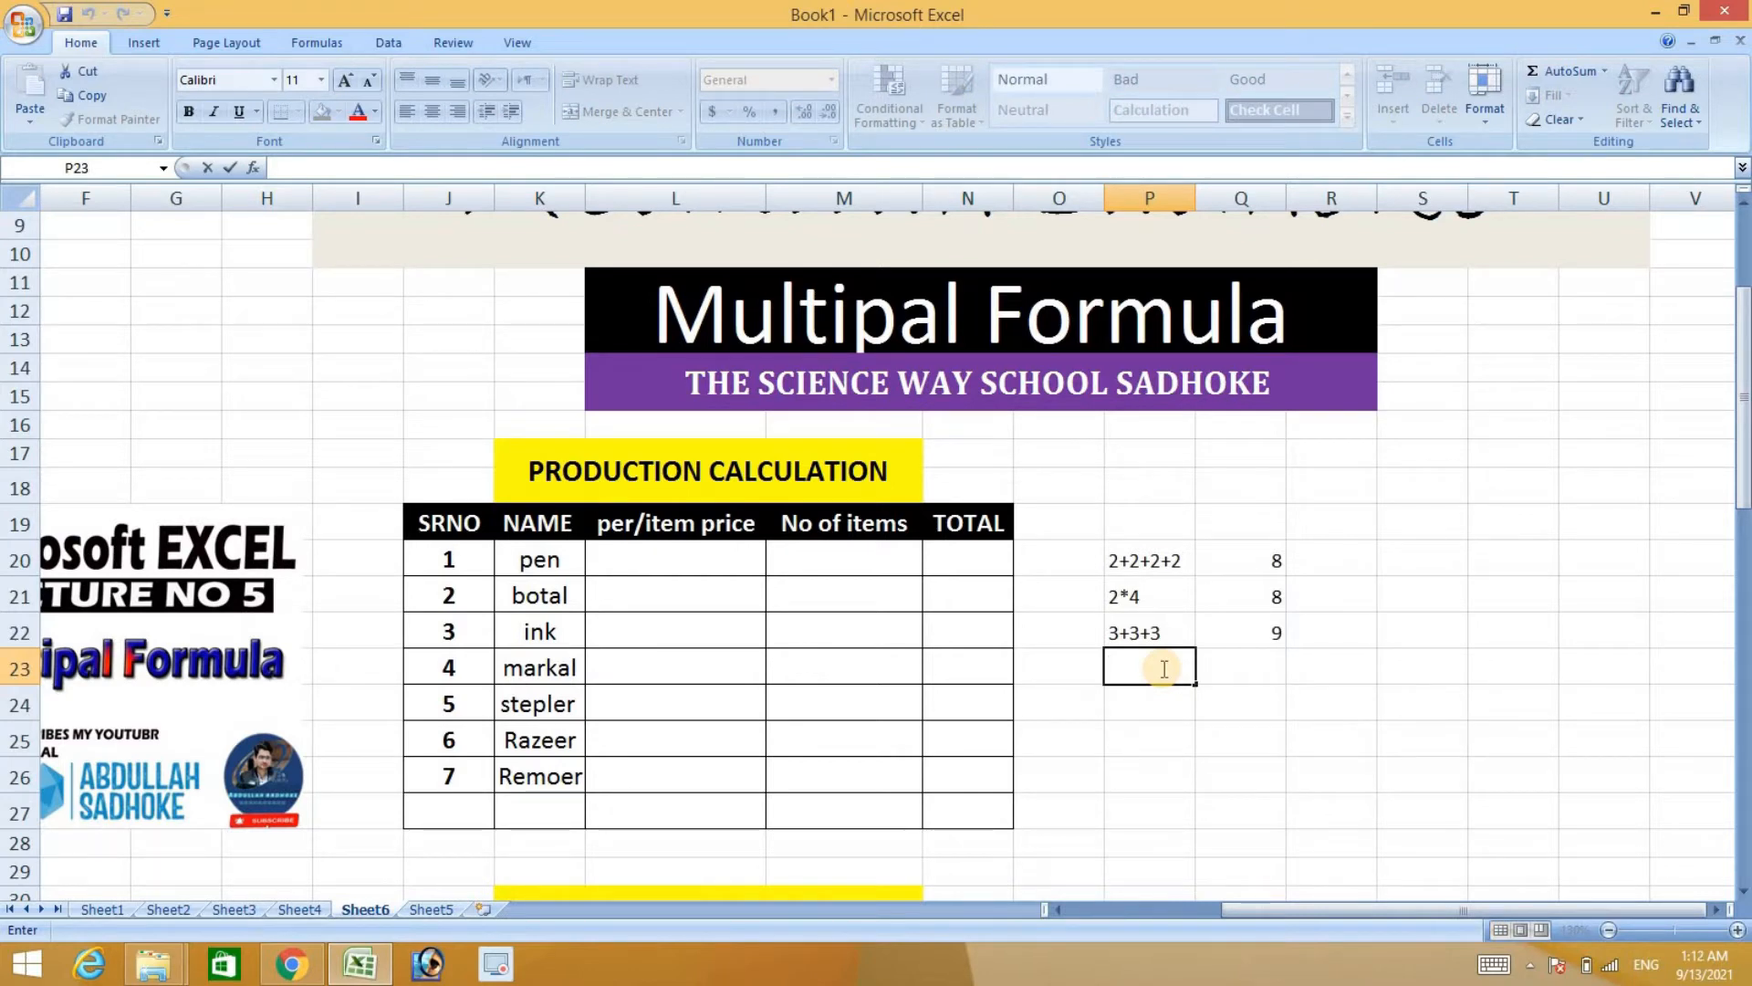
pyautogui.write('3*3')
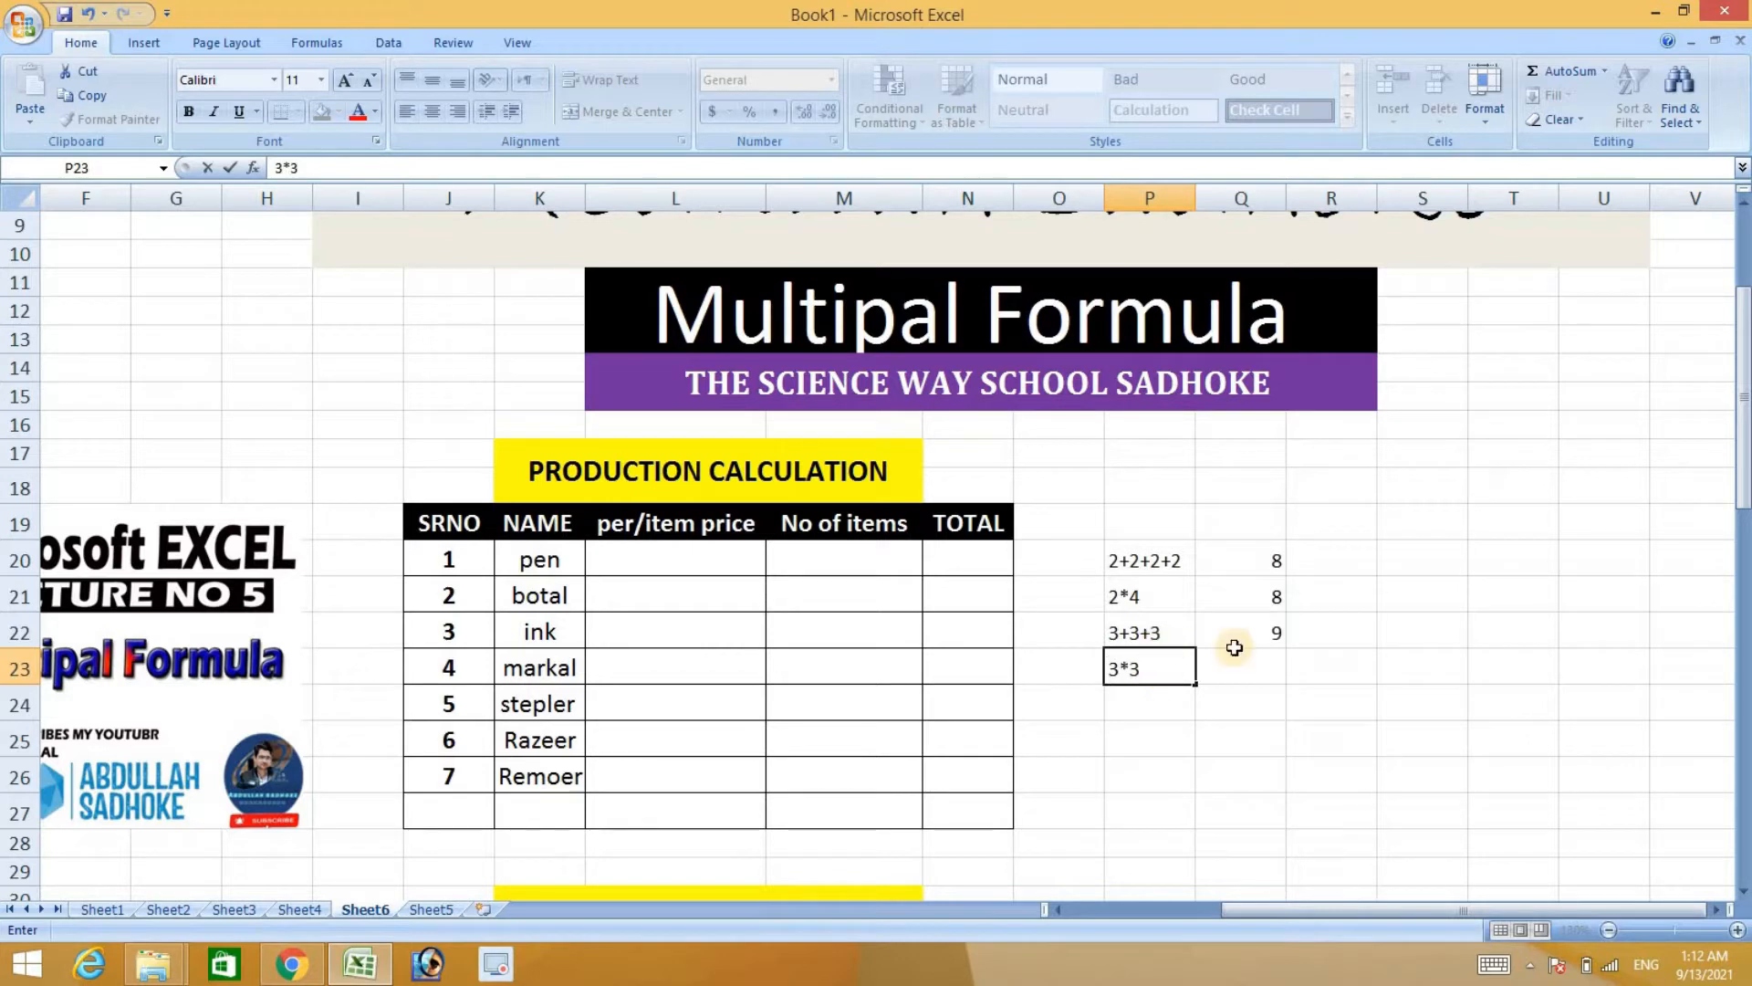
pyautogui.click(1265, 667)
pyautogui.write('9')
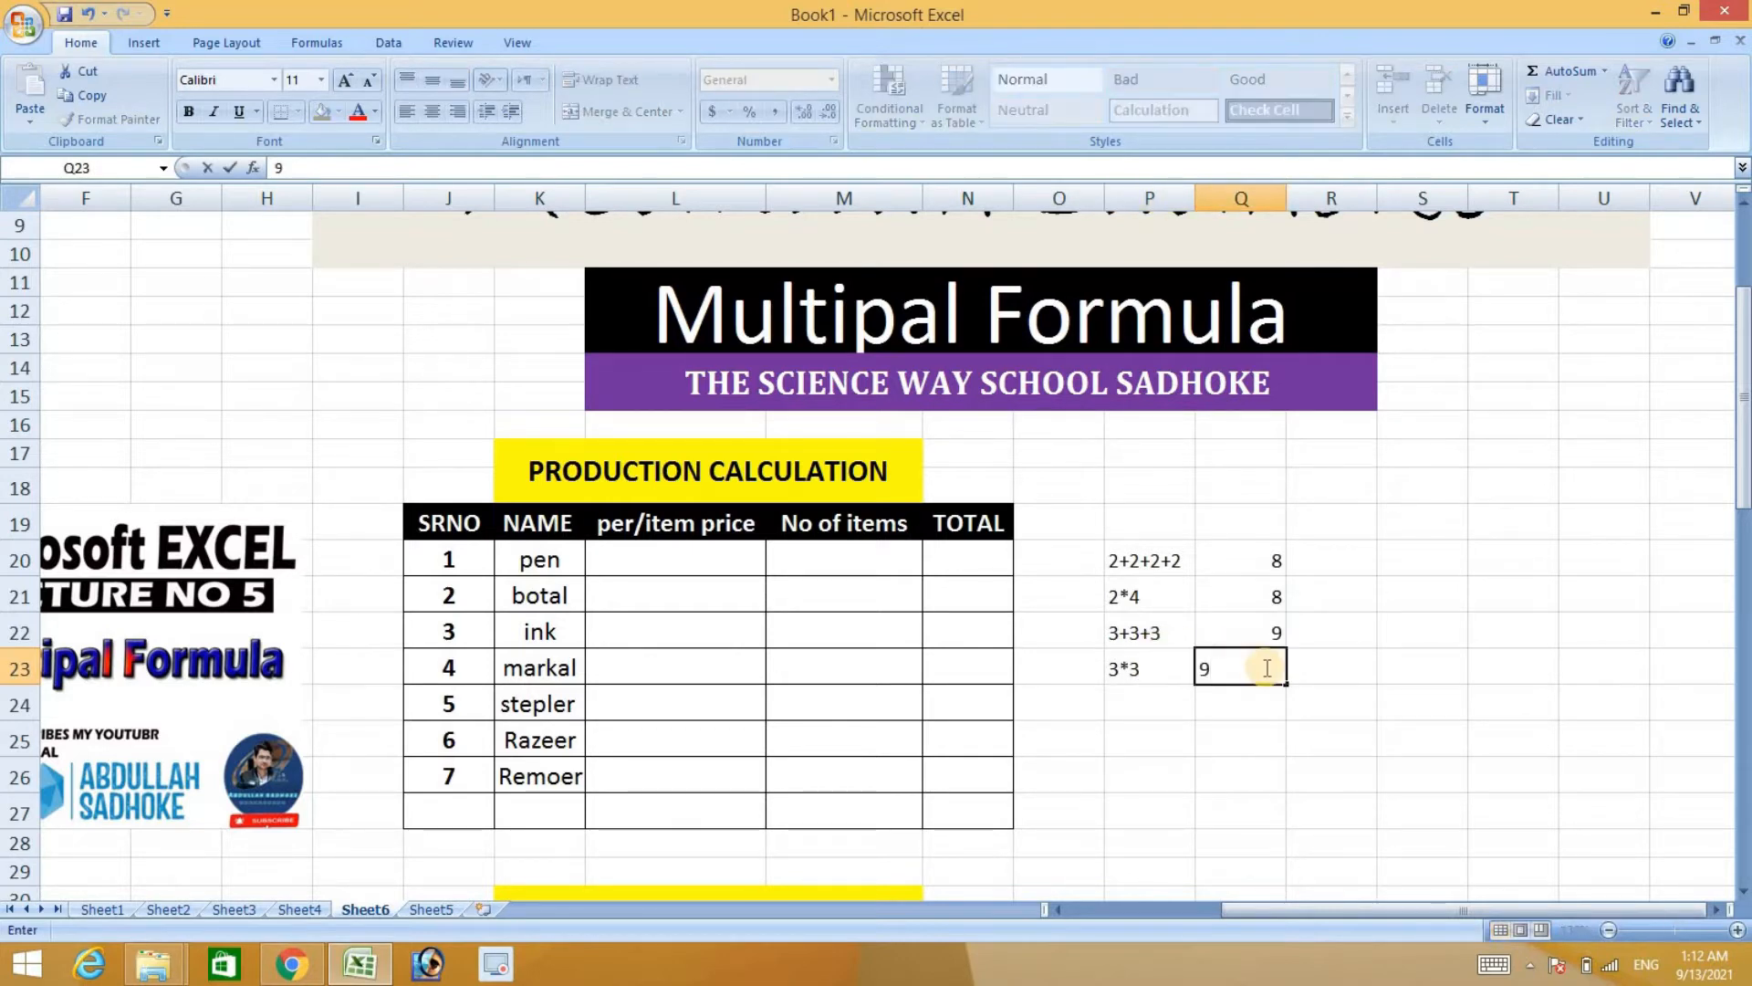
pyautogui.click(1268, 706)
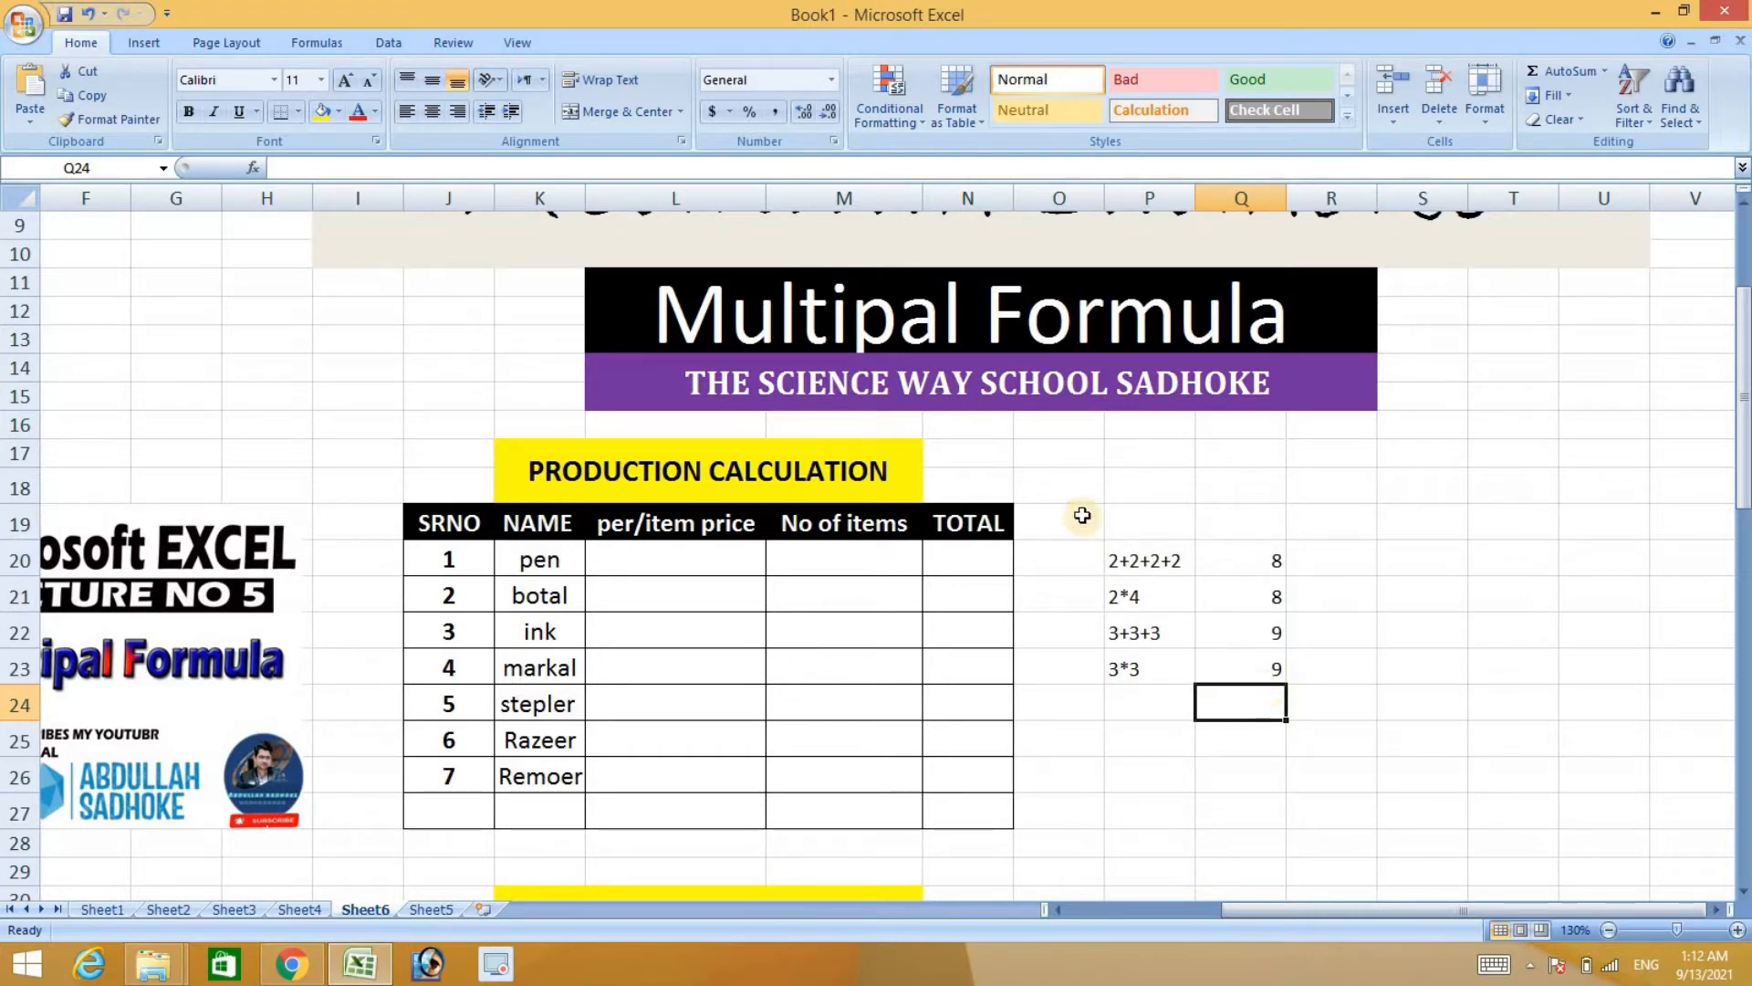
# Clear all the worked examples from the range O19:Q24.
pyautogui.moveTo(1080, 508); pyautogui.dragTo(1282, 694)
pyautogui.press('Delete')
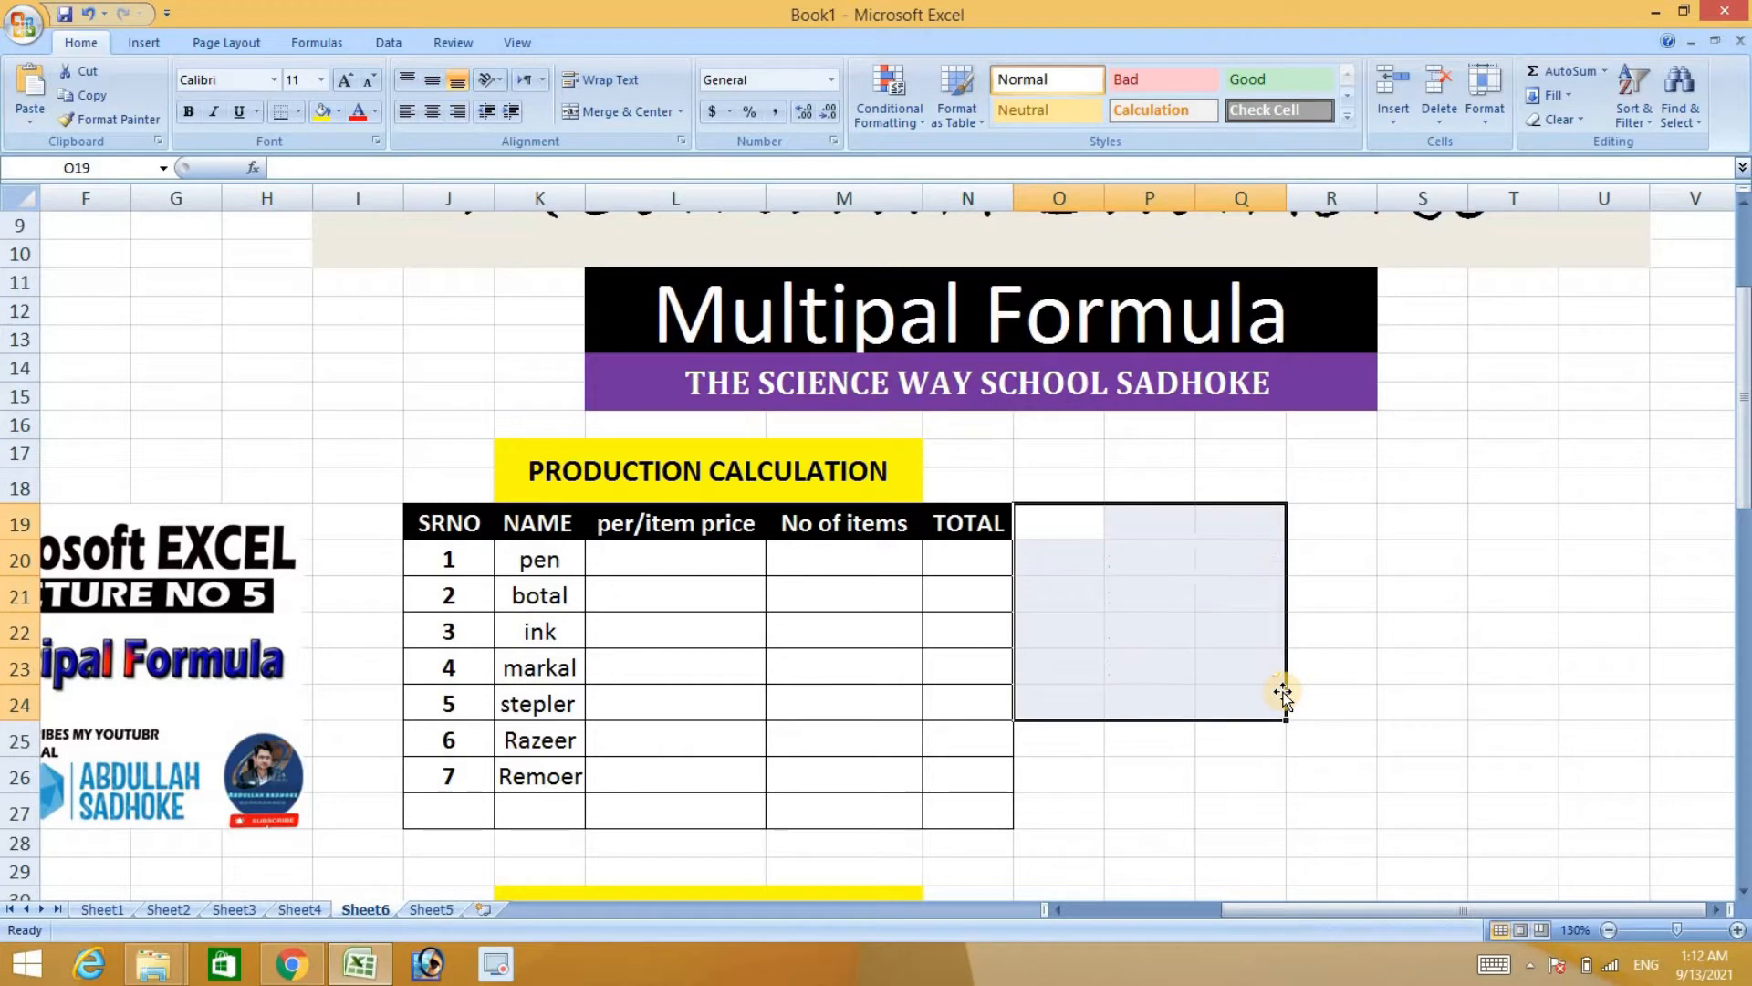
# Look over the WORKER CALCULATION table and return to the pen row's per/item price cell in the production table.
pyautogui.scroll(-4, 723, 567)
pyautogui.click(724, 566)
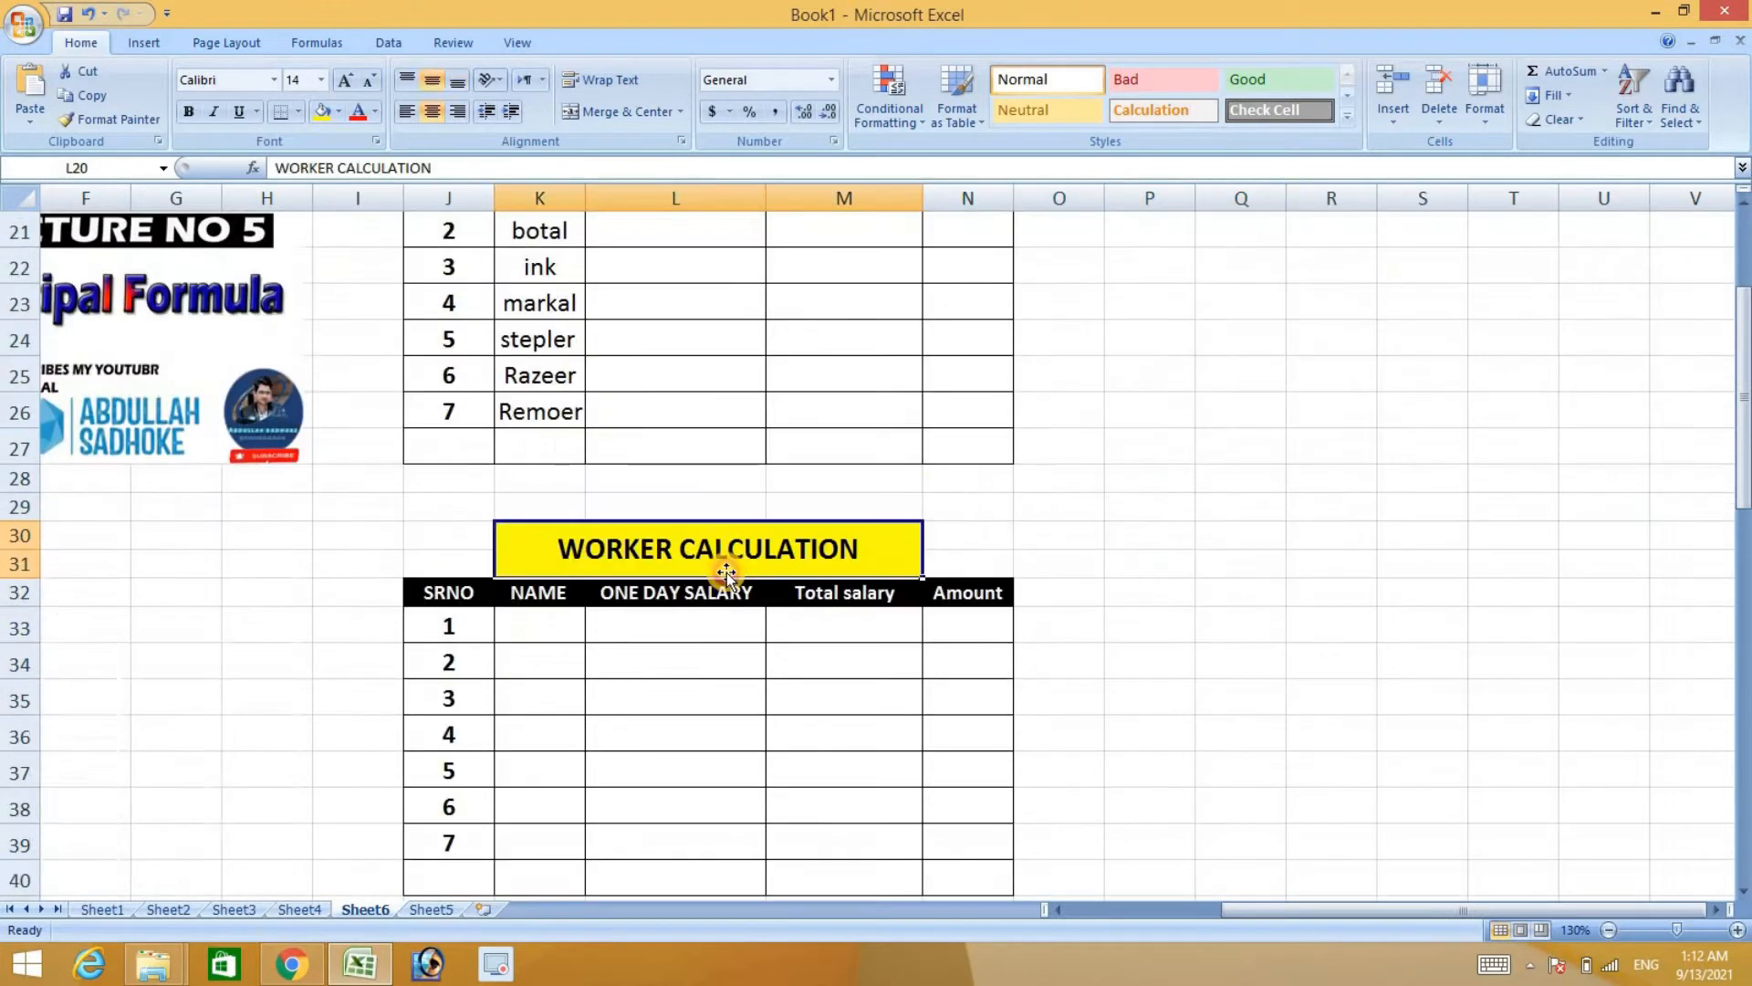
pyautogui.scroll(3, 756, 588)
pyautogui.doubleClick(677, 491)
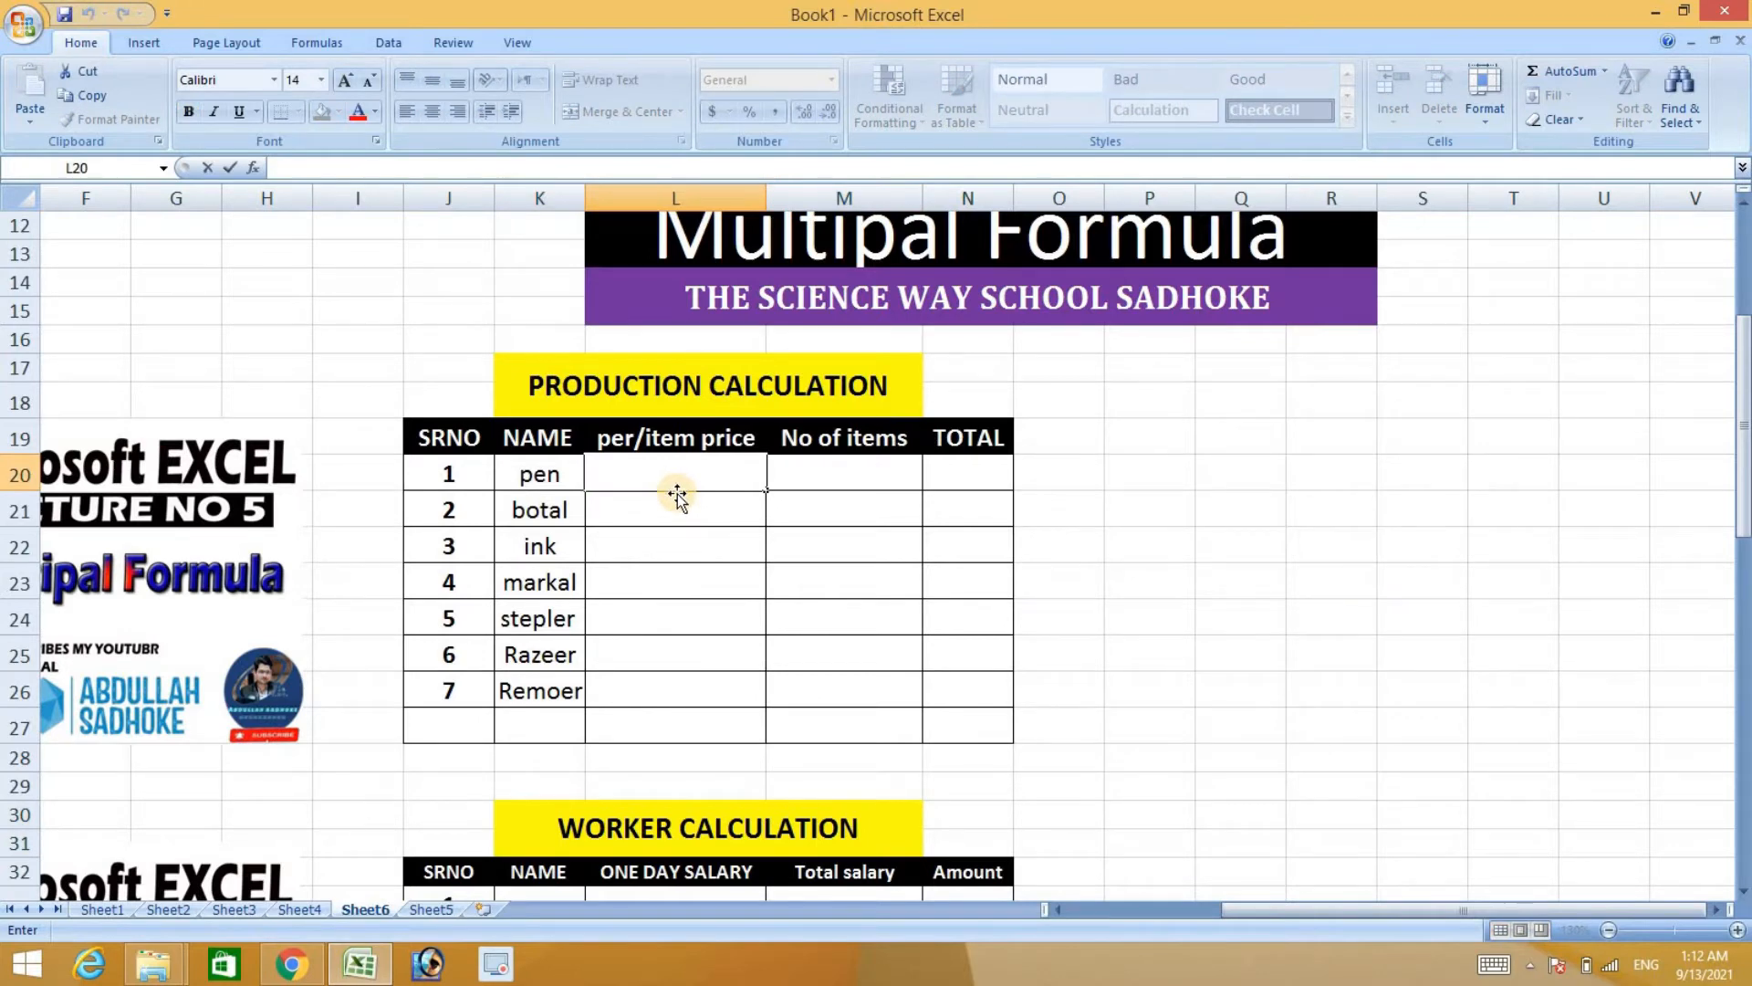
pyautogui.click(430, 966)
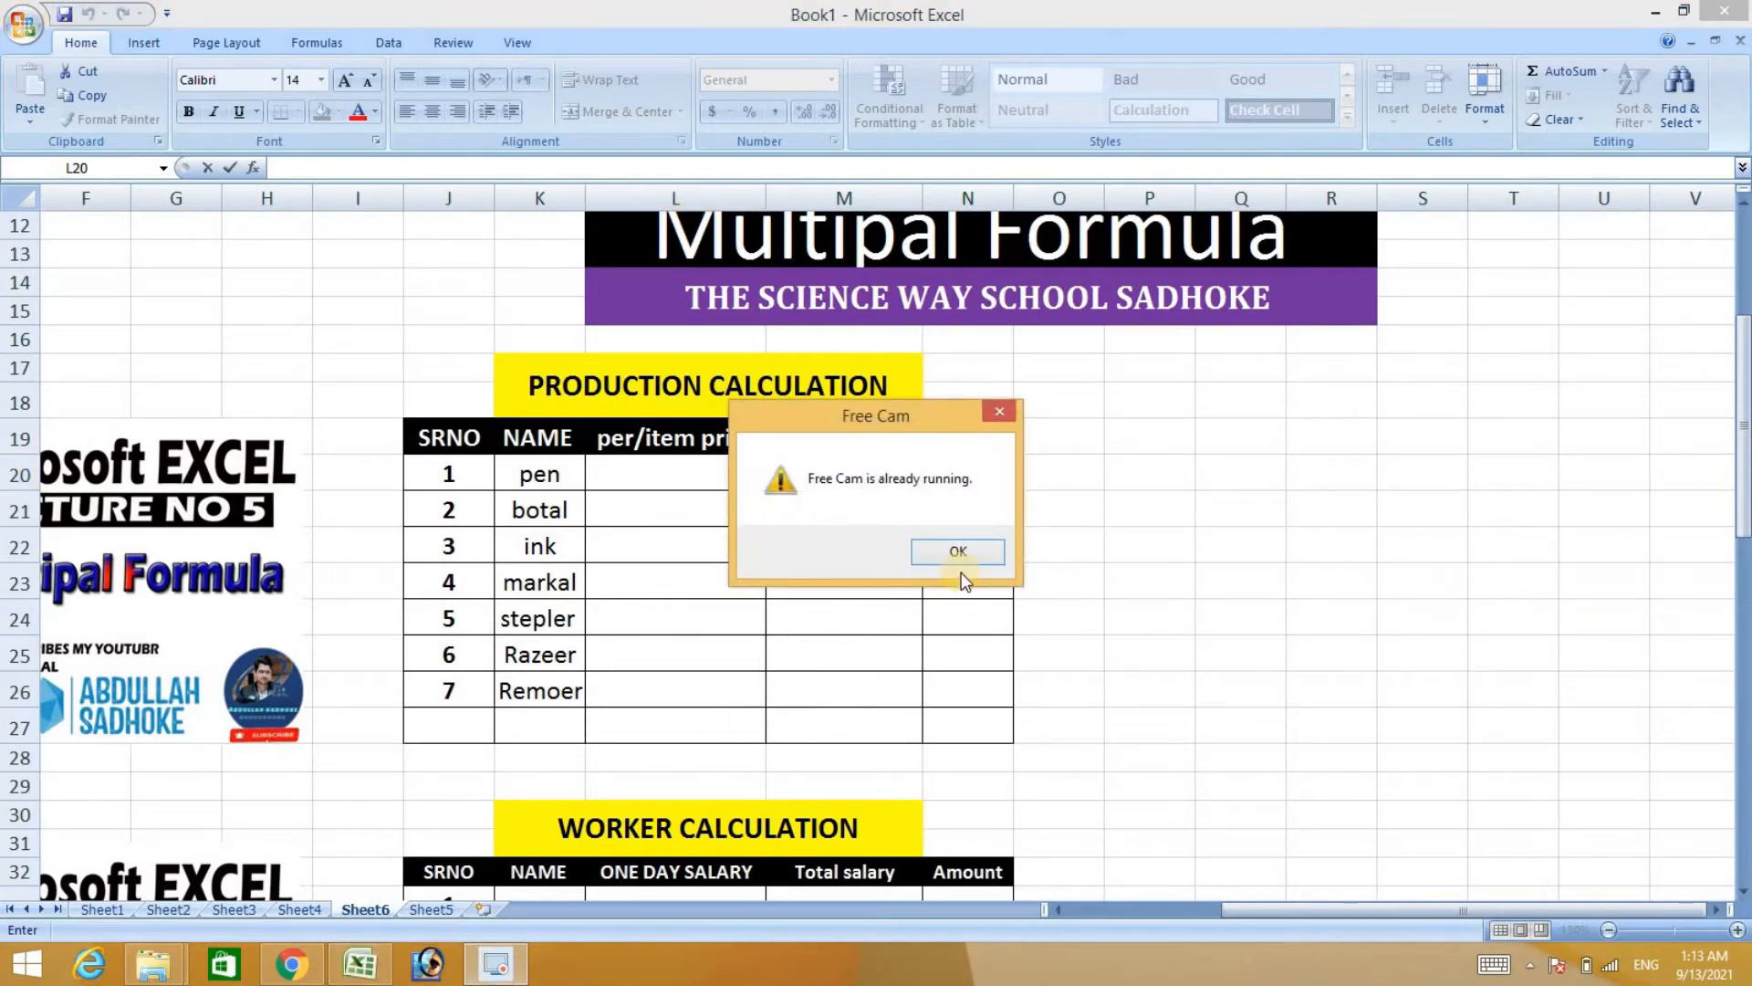
pyautogui.click(959, 552)
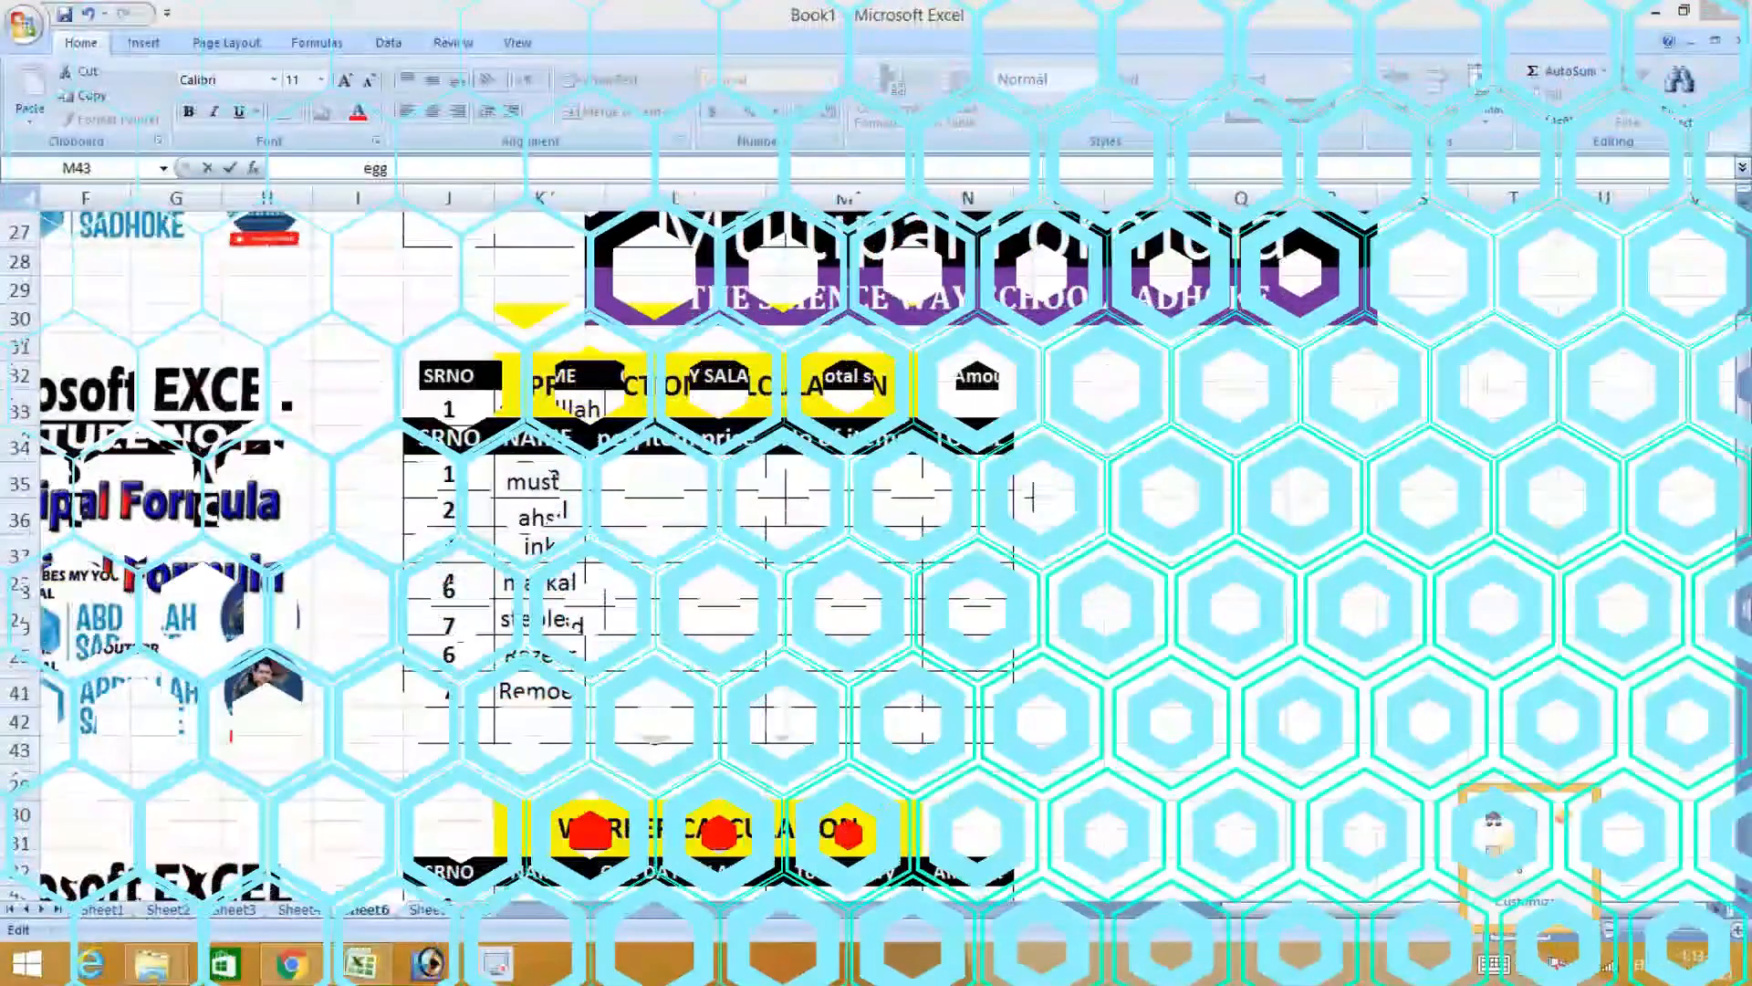
# Switch to Chrome to view the translated definition of multiple and the YouTube search pages, and return to the Excel workbook.
pyautogui.click(289, 968)
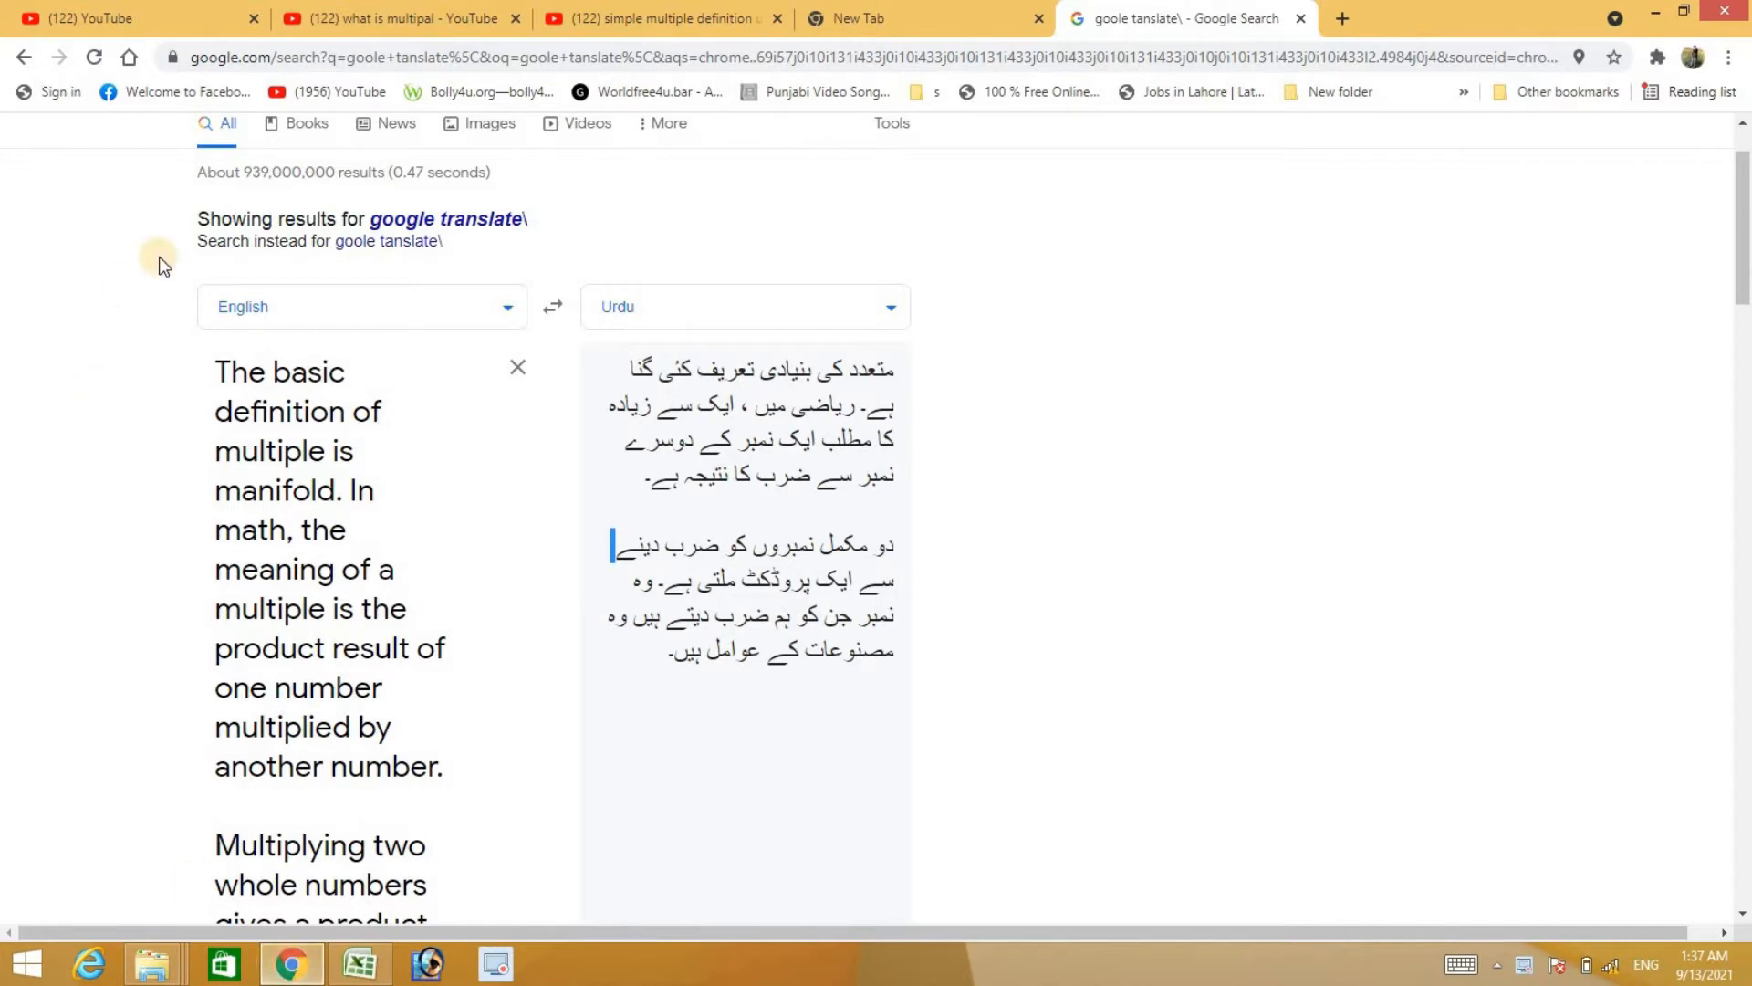
pyautogui.click(720, 13)
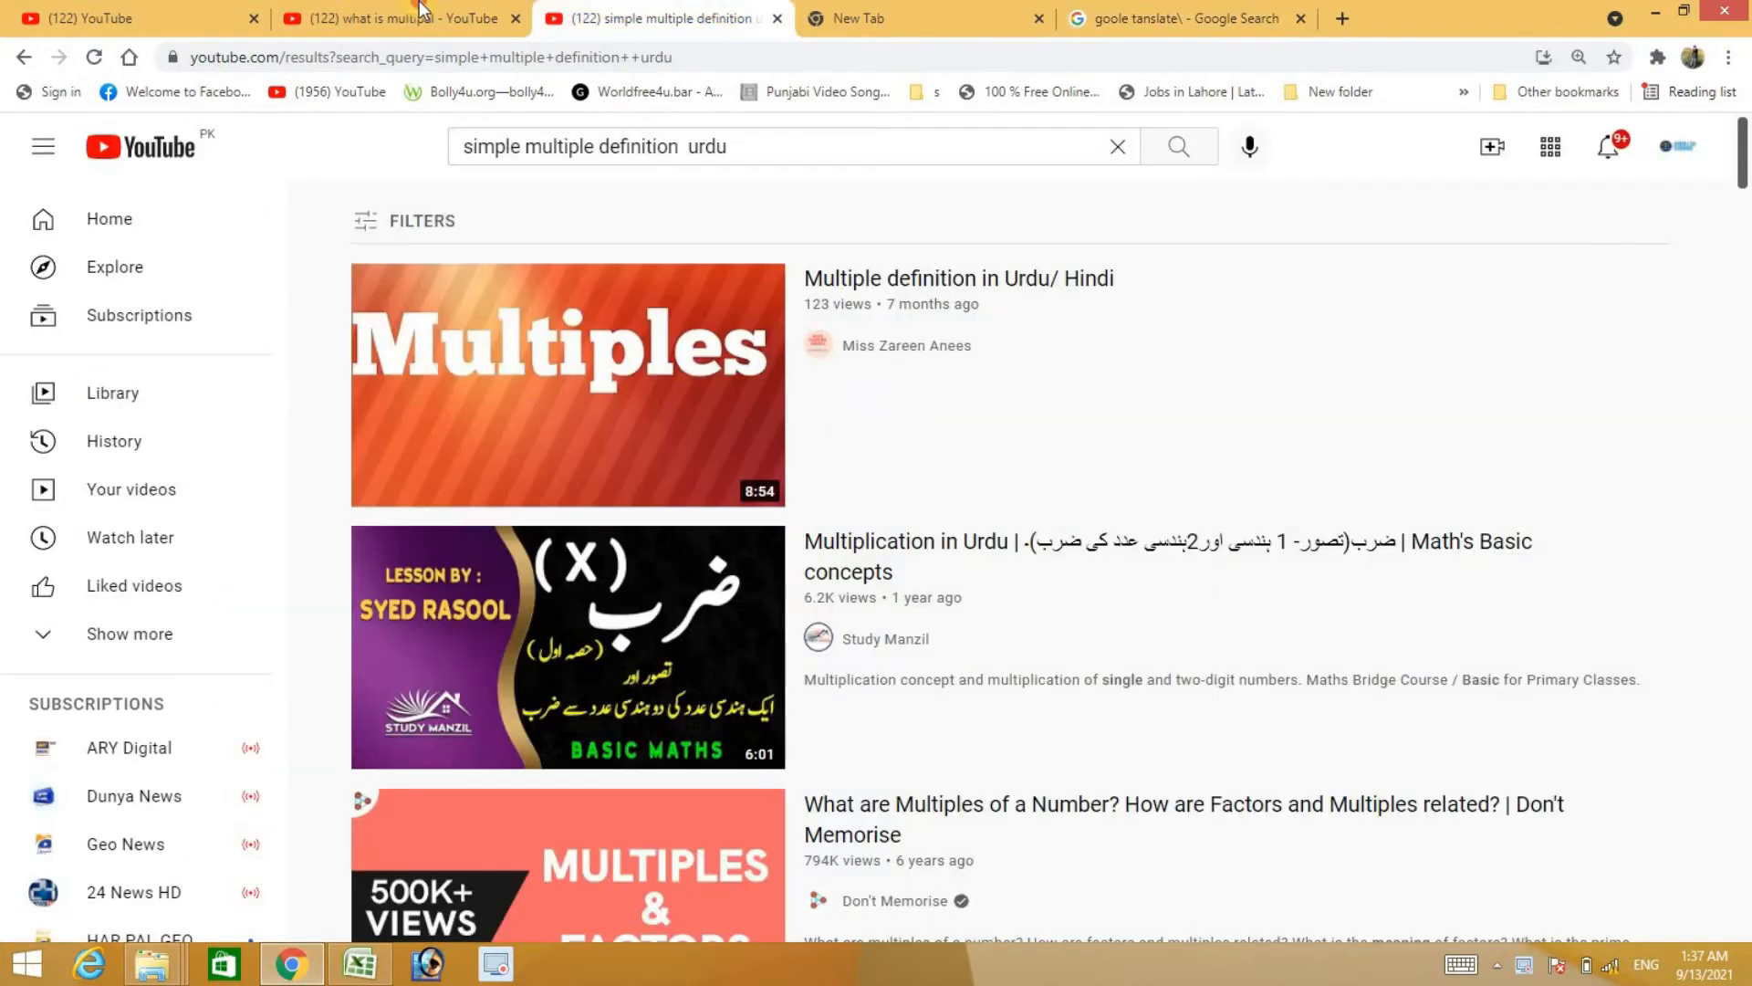
pyautogui.click(417, 16)
pyautogui.click(349, 965)
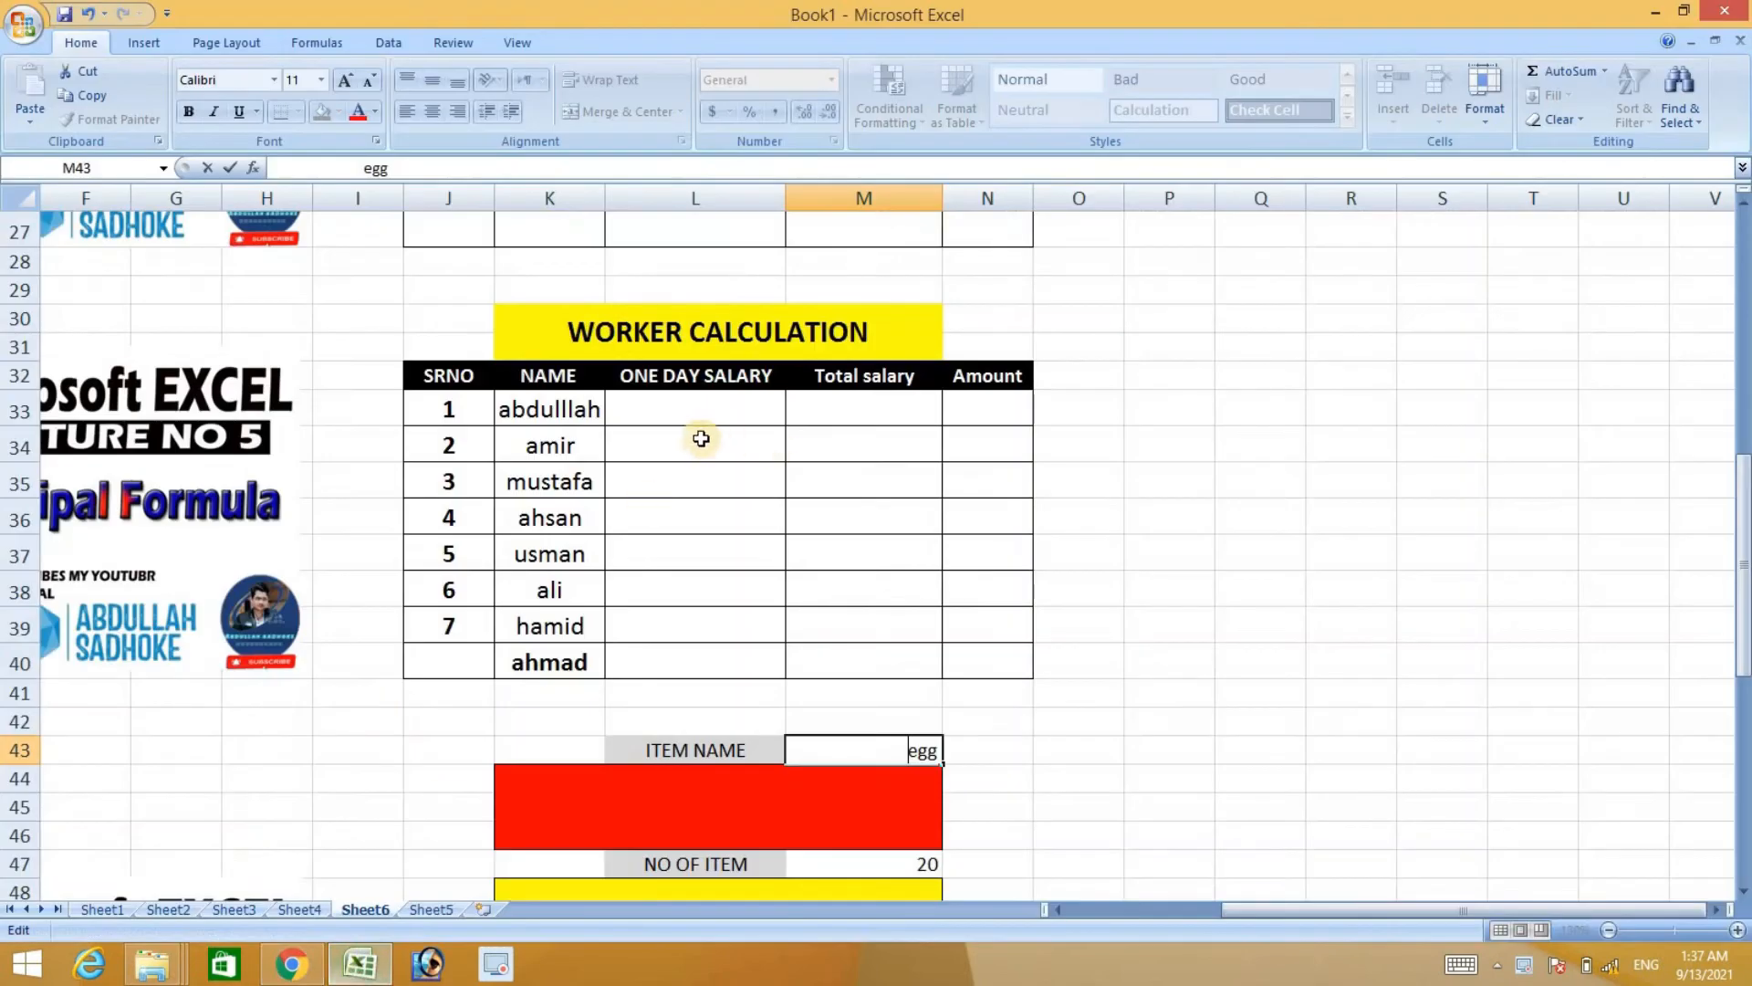
# Enter the per/item prices in the production table: 100 for pen, 20 for botal and 25 for ink.
pyautogui.click(706, 414)
pyautogui.doubleClick(708, 414)
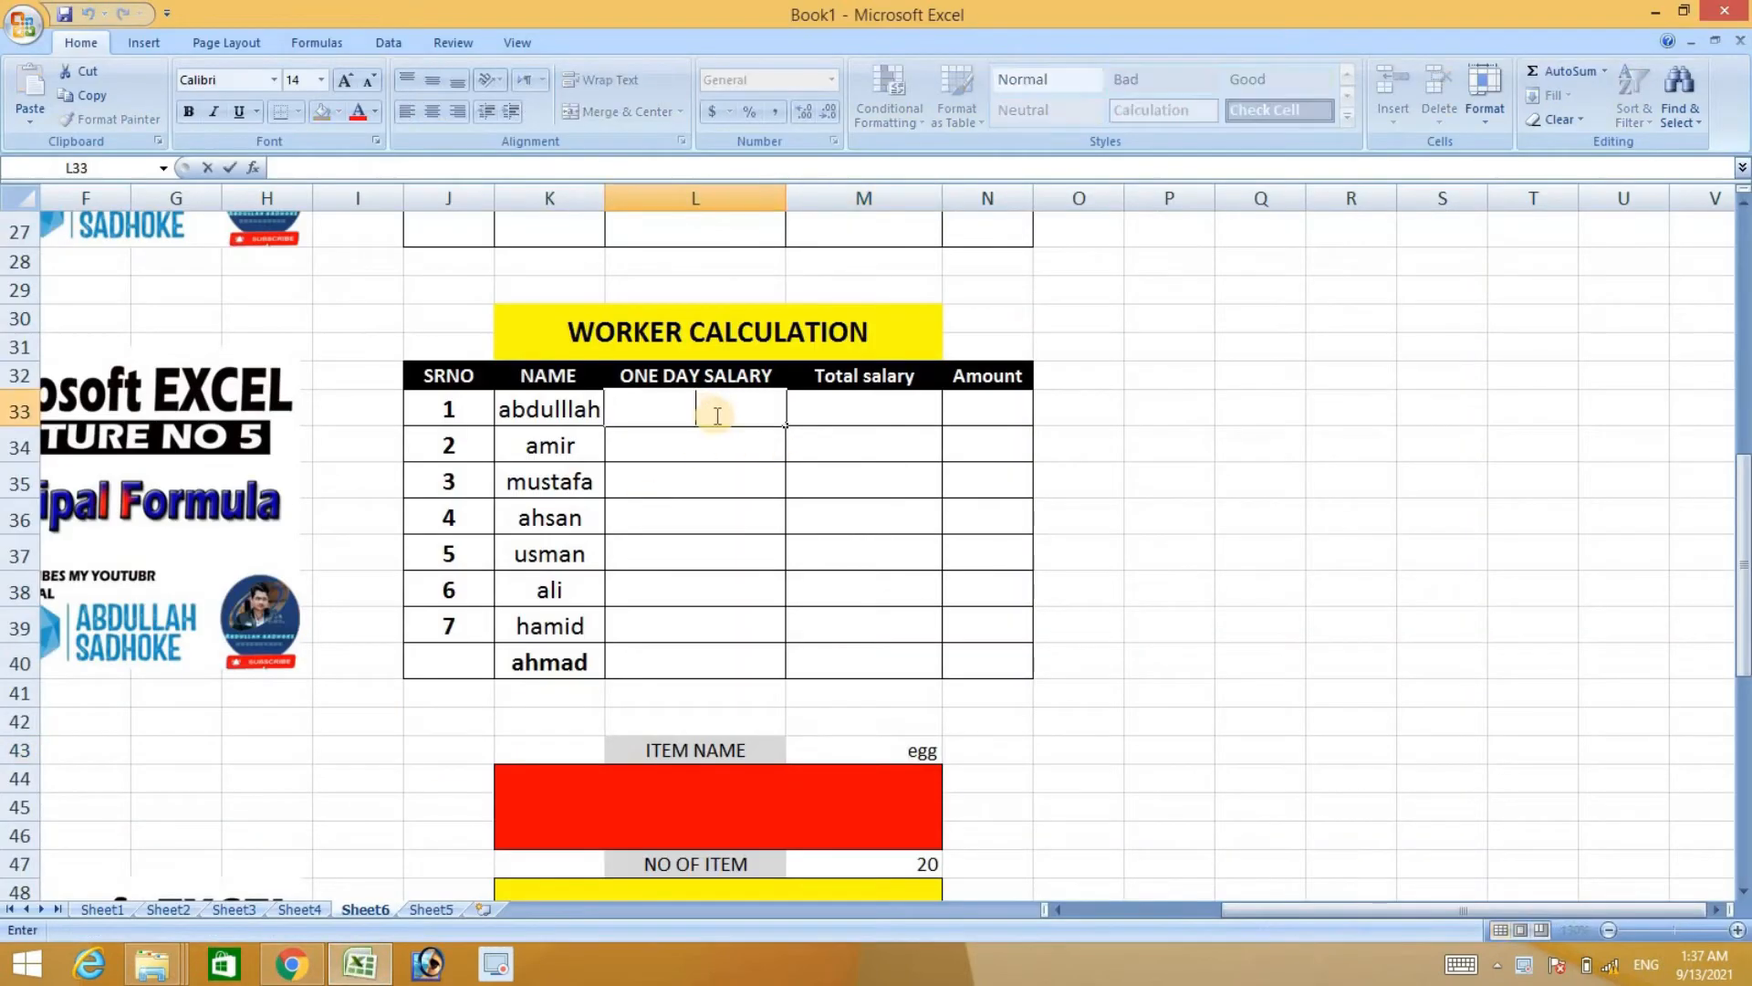
pyautogui.scroll(4, 715, 419)
pyautogui.click(650, 386)
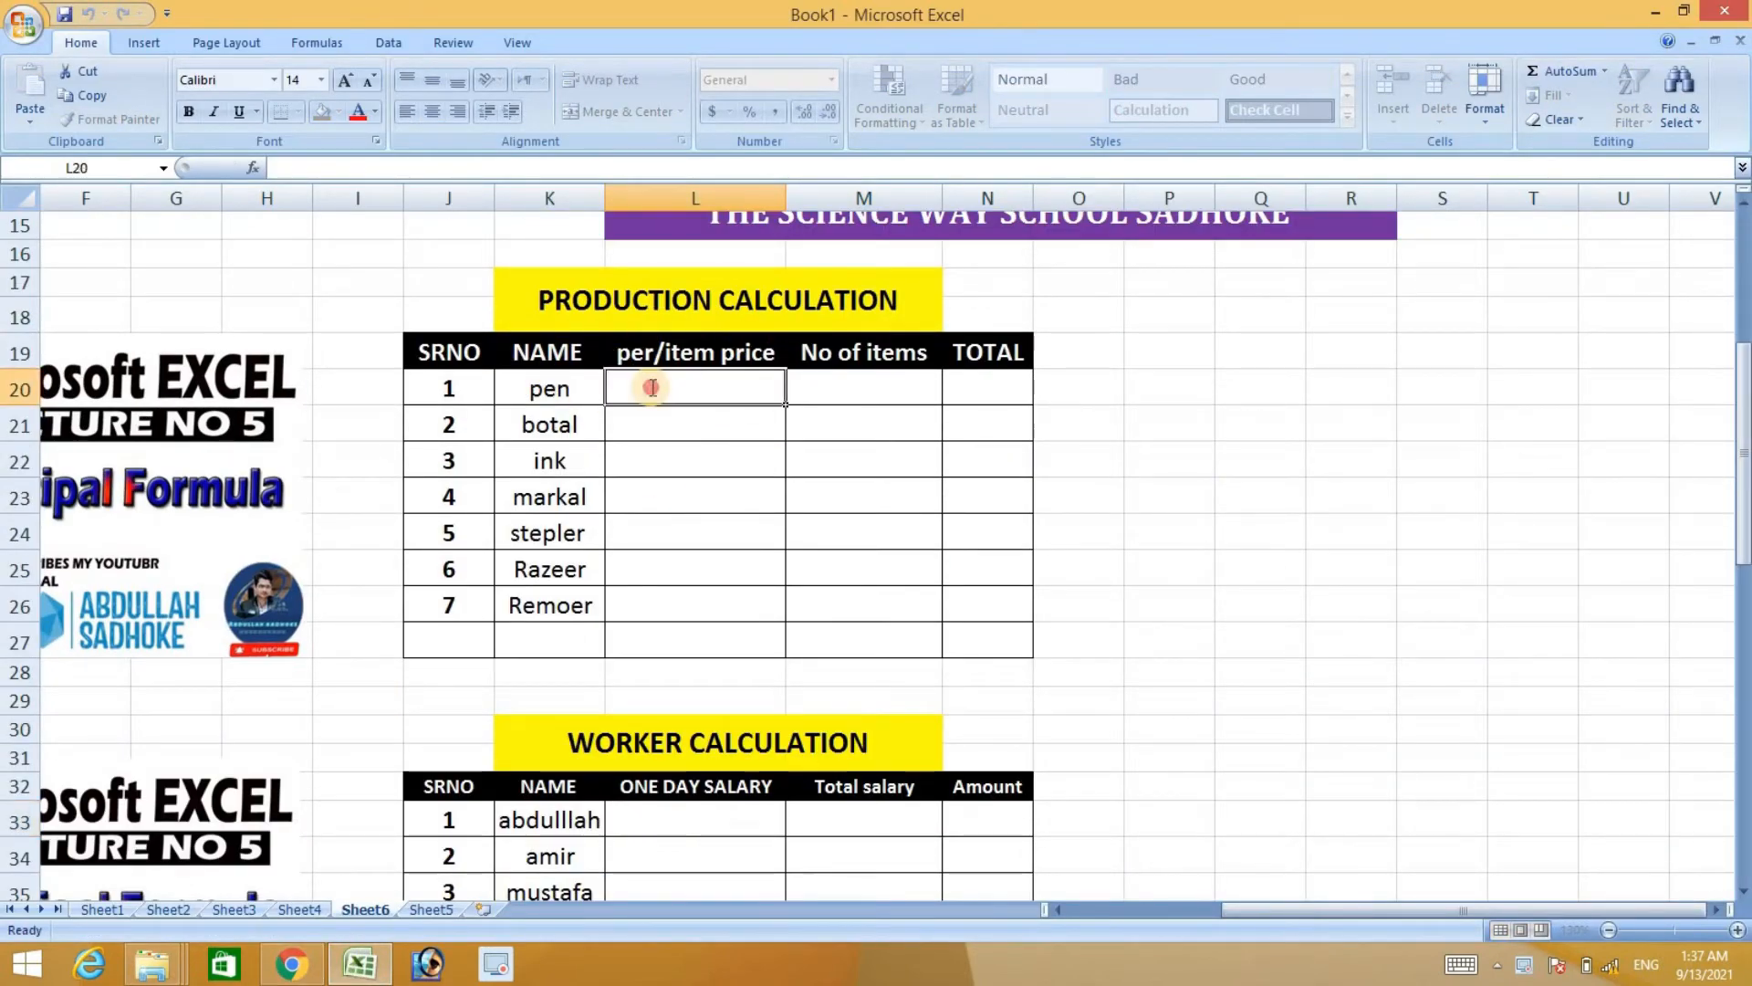
pyautogui.write('100')
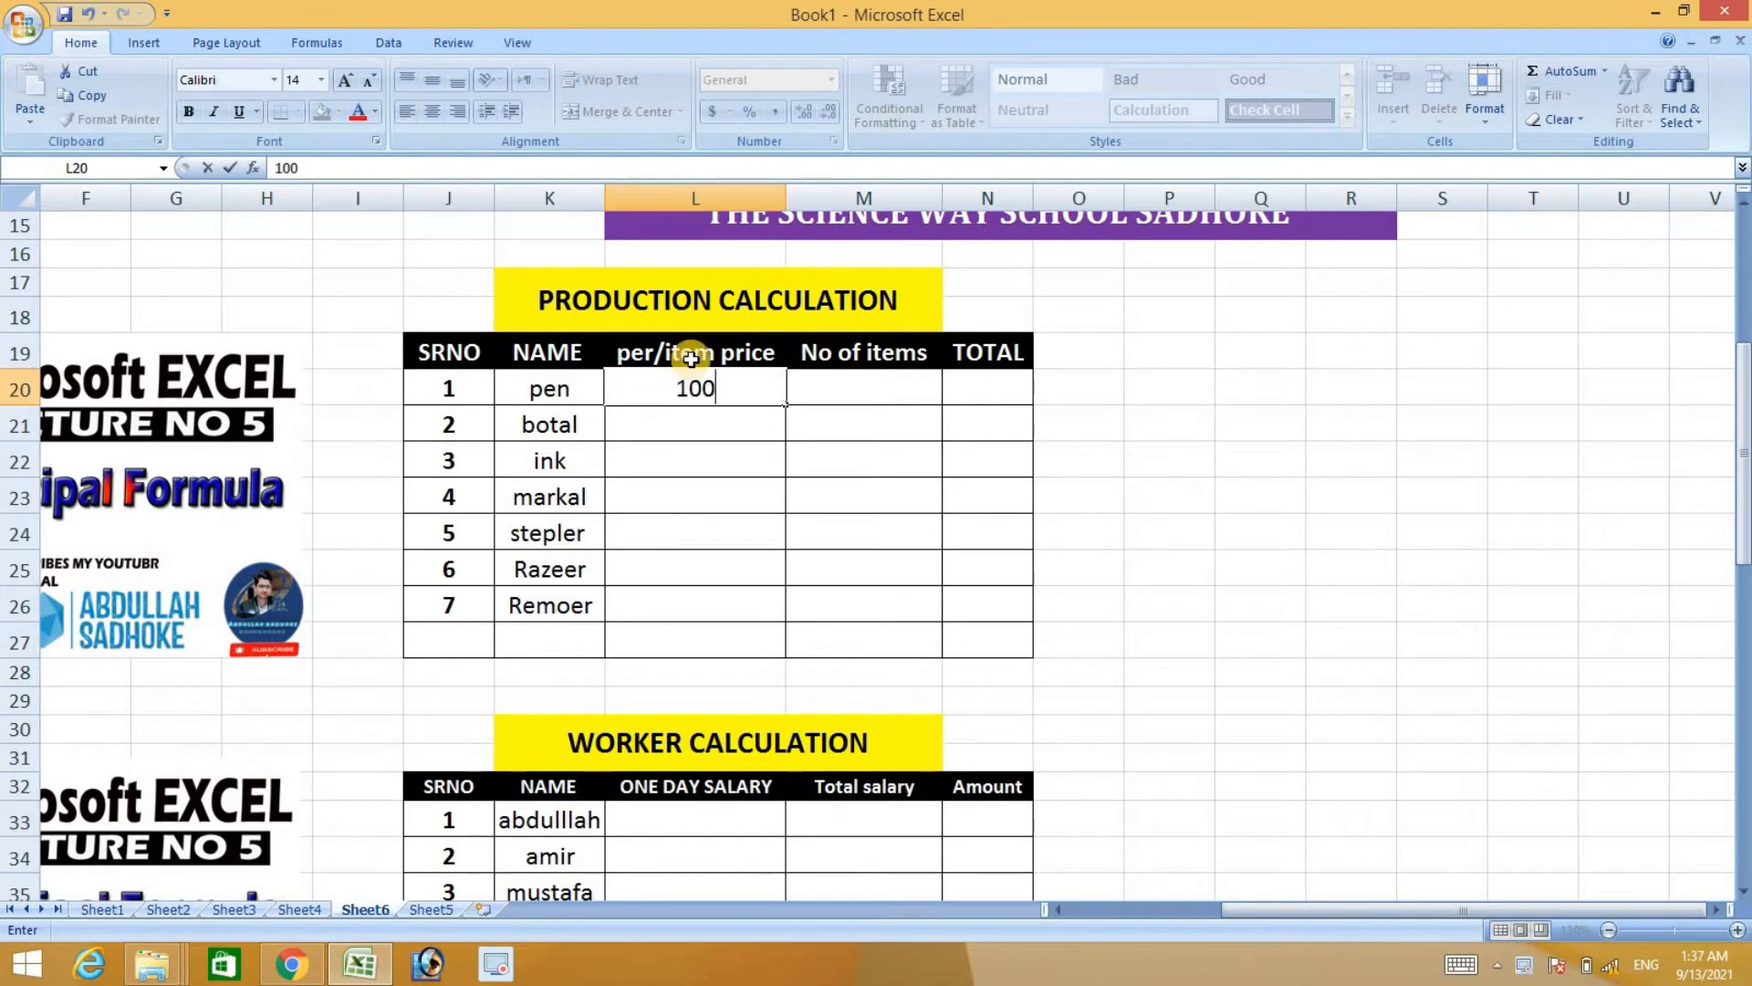
pyautogui.click(723, 430)
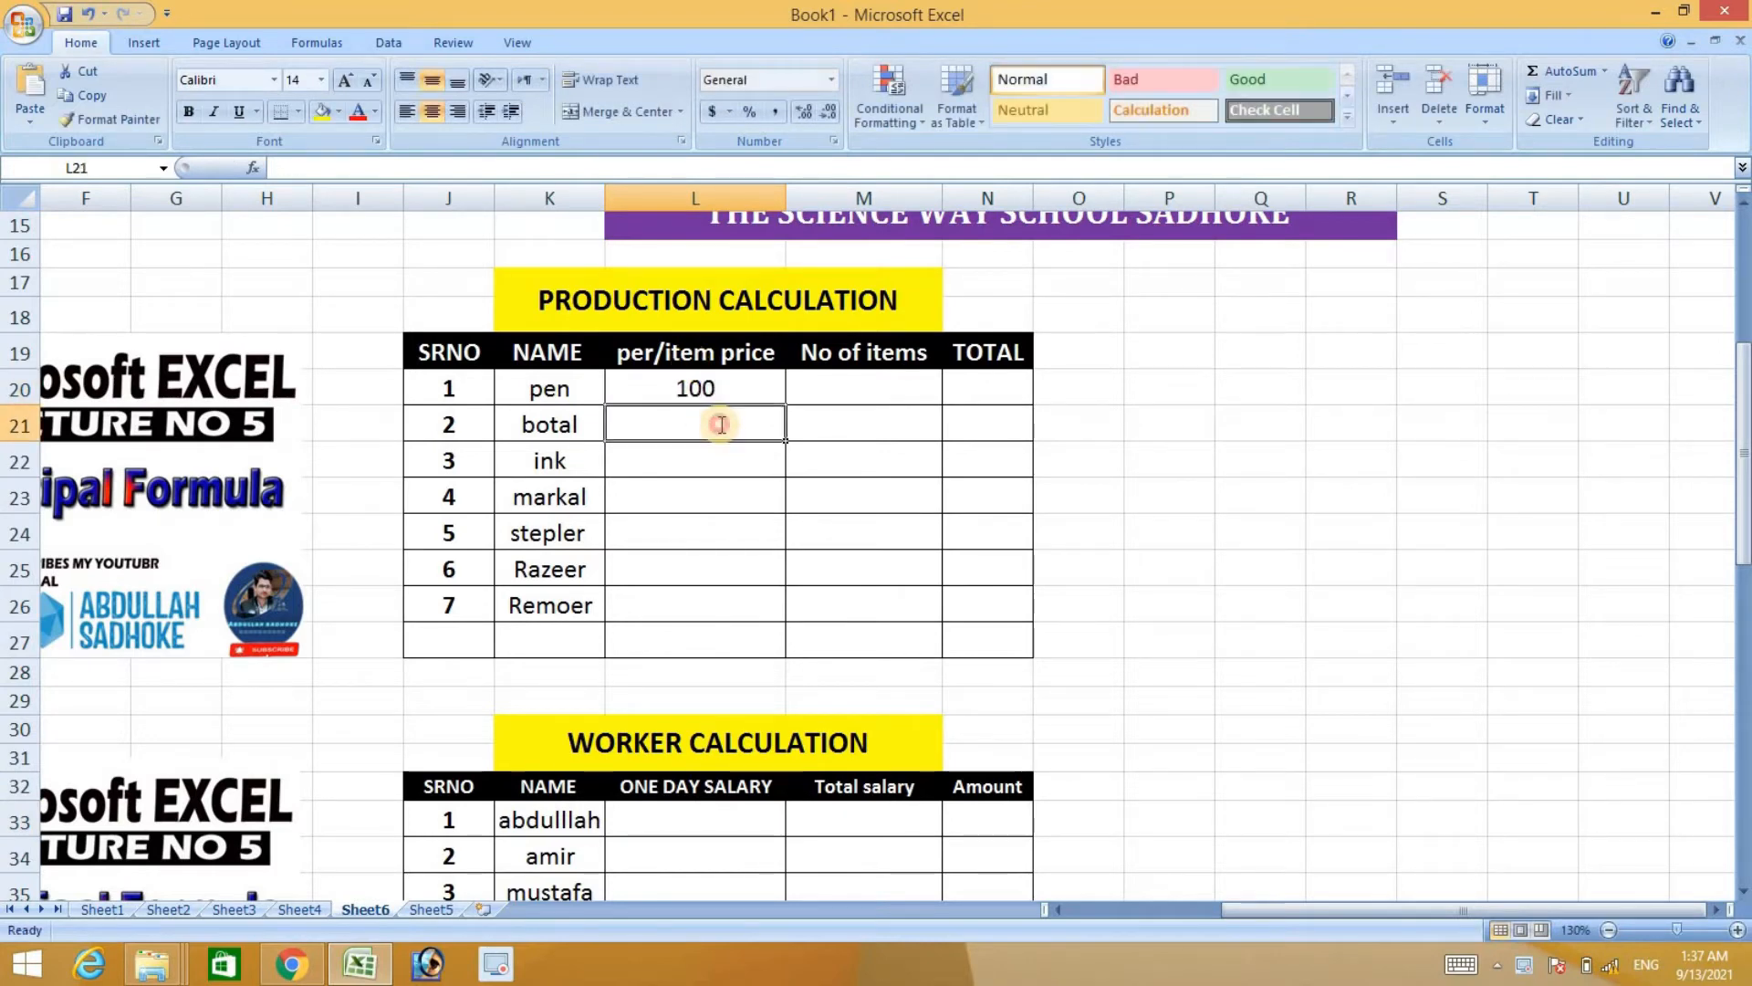
pyautogui.write('20')
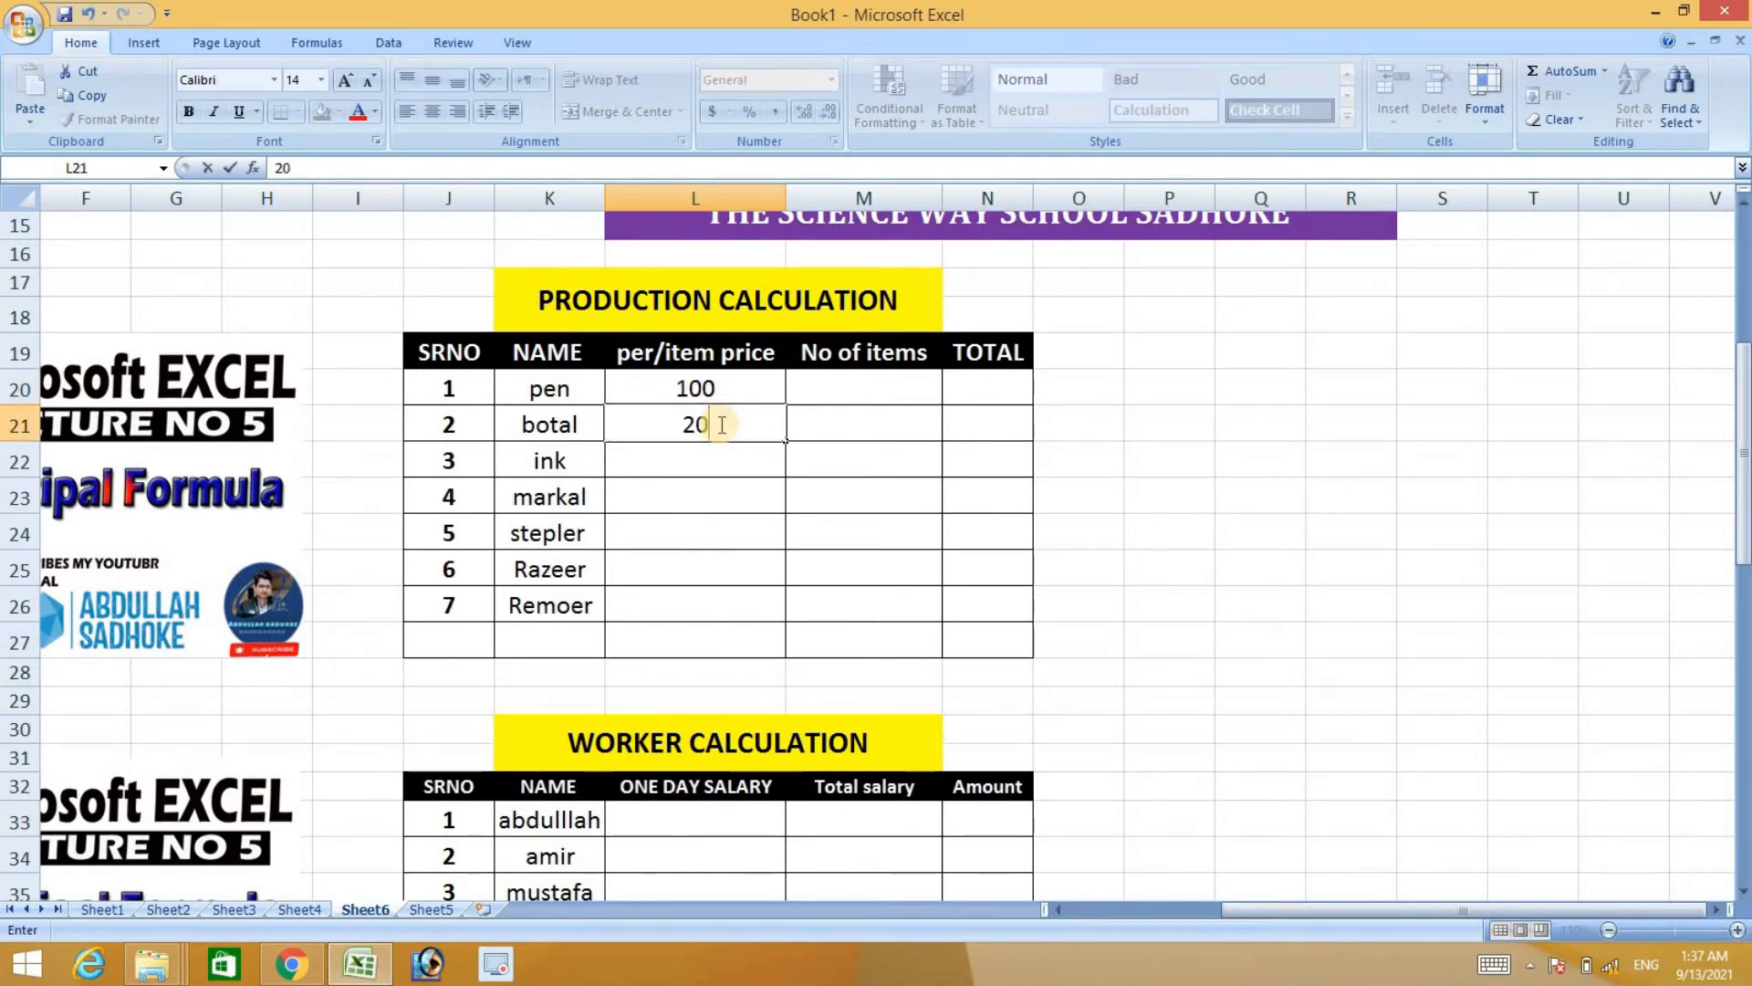
pyautogui.click(720, 470)
pyautogui.doubleClick(720, 470)
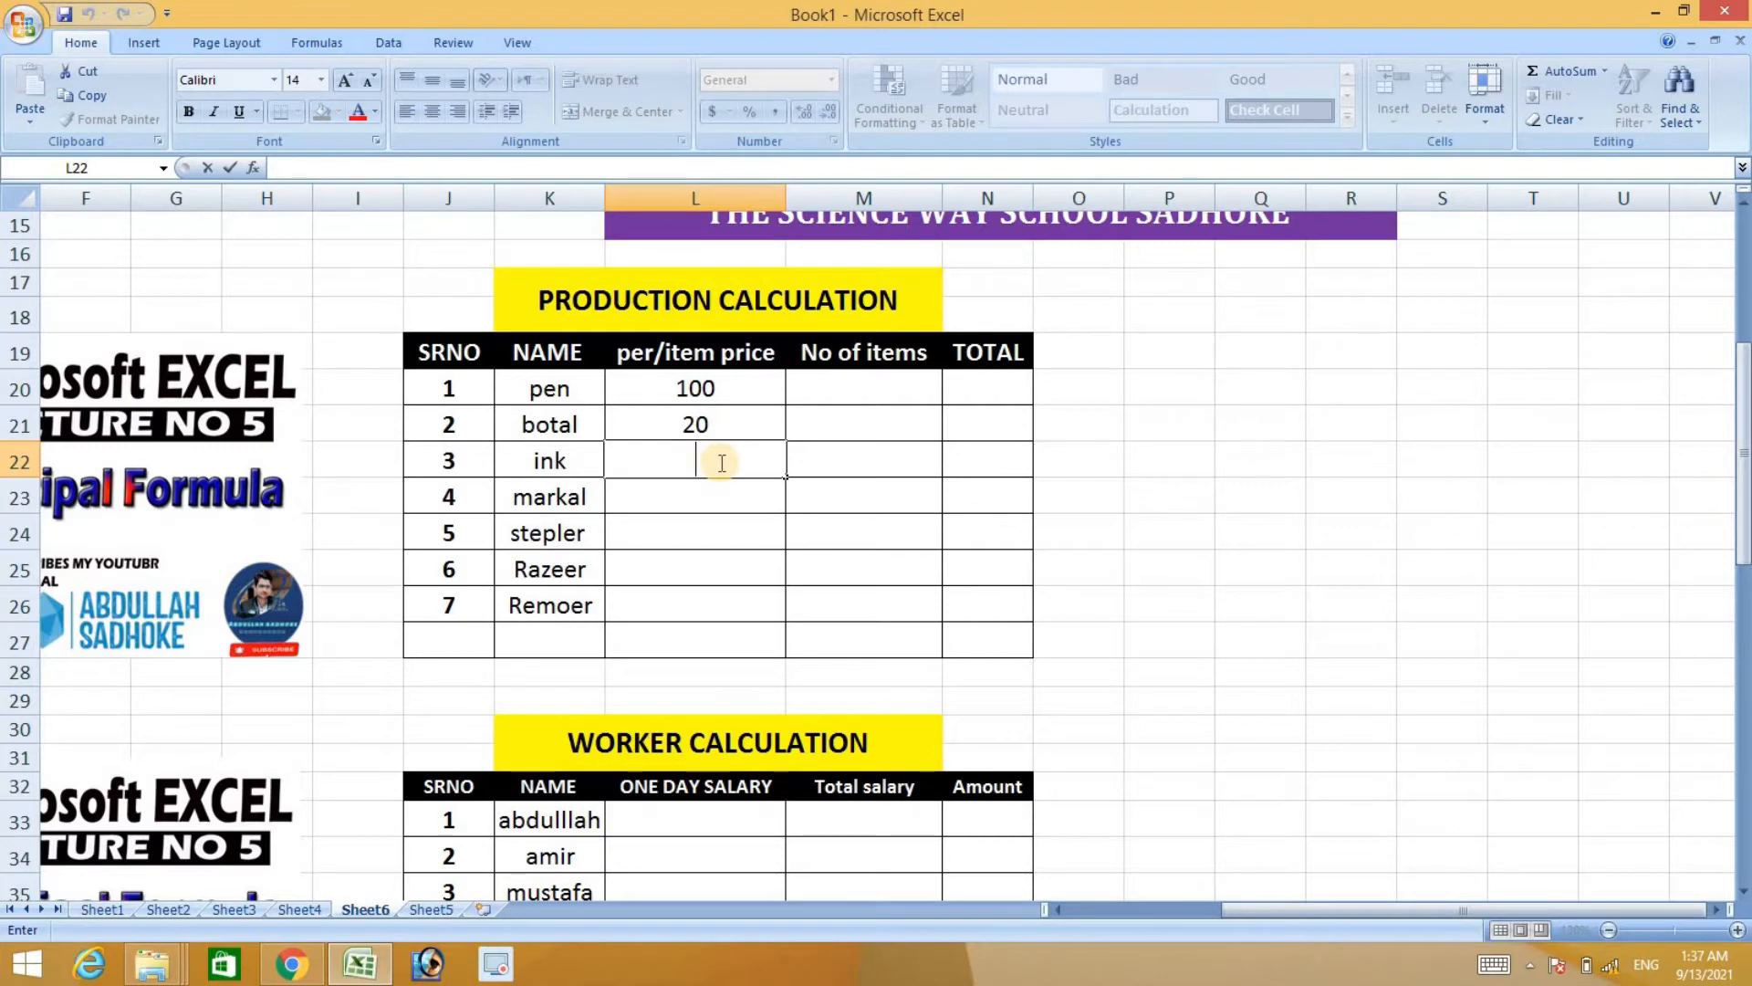
pyautogui.write('25')
# Fill in the remaining per/item prices: 30 for markal, 25 for stepler, 50 for Razeer and 10 for Remoer.
pyautogui.click(705, 491)
pyautogui.doubleClick(705, 491)
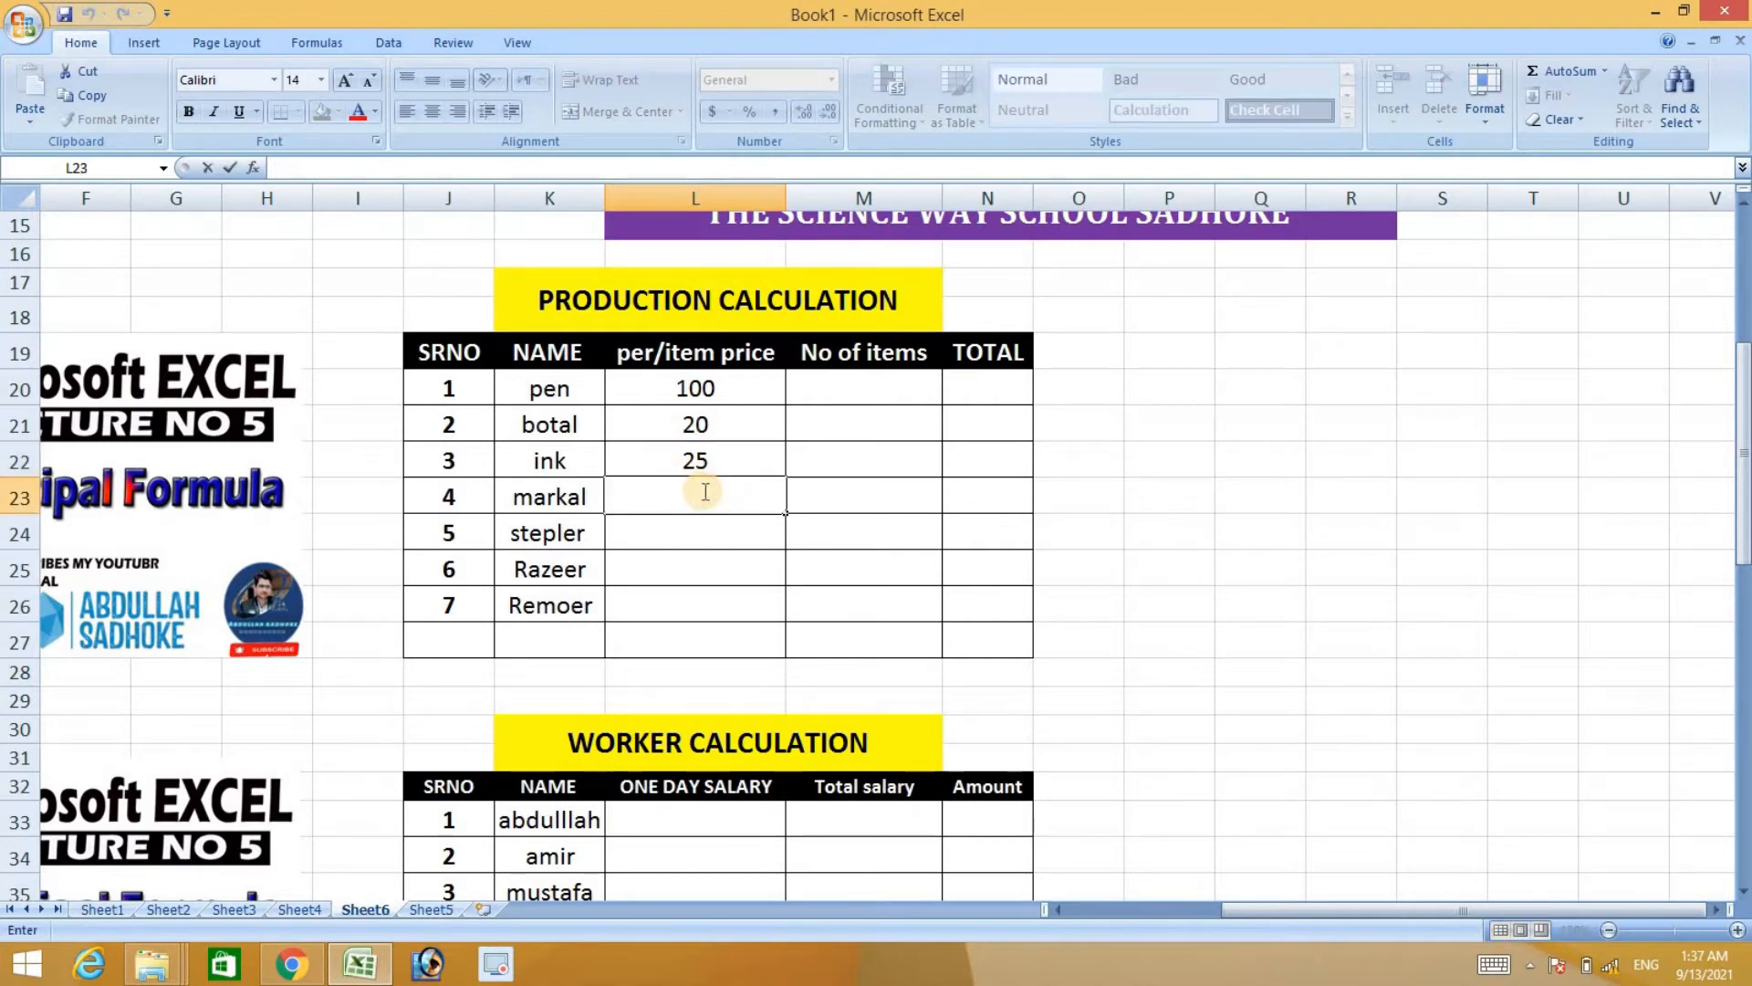
pyautogui.write('30')
pyautogui.click(741, 537)
pyautogui.doubleClick(743, 538)
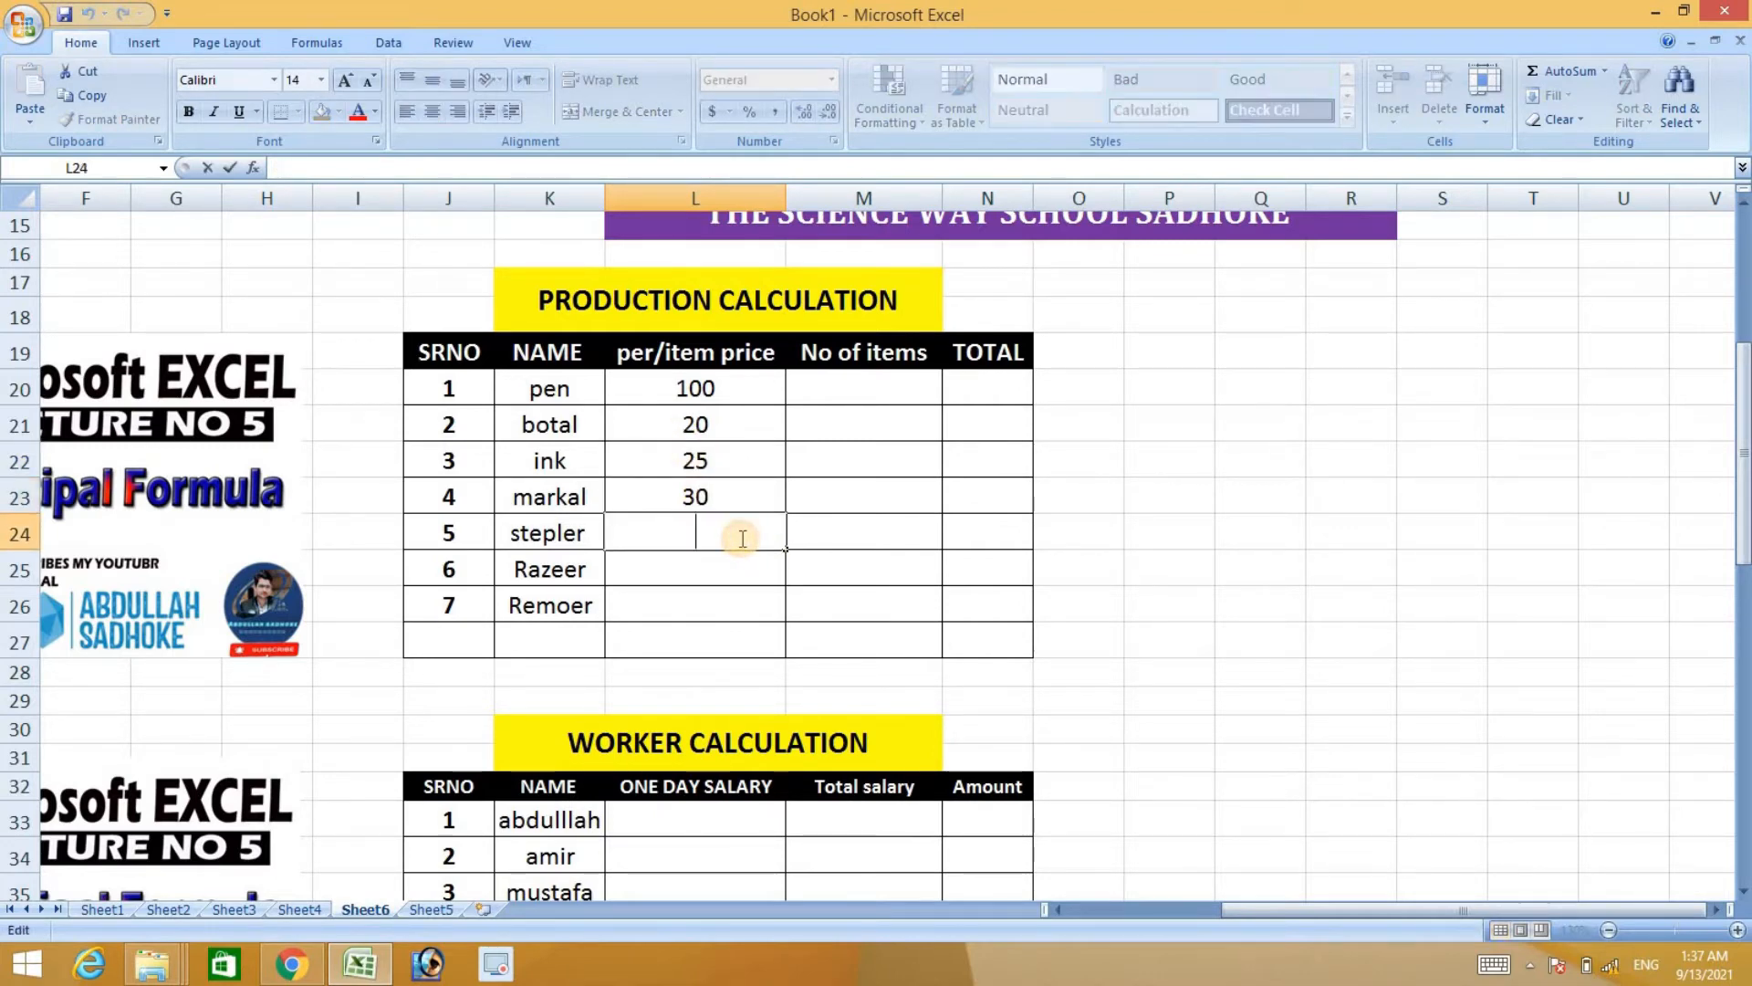
pyautogui.write('25')
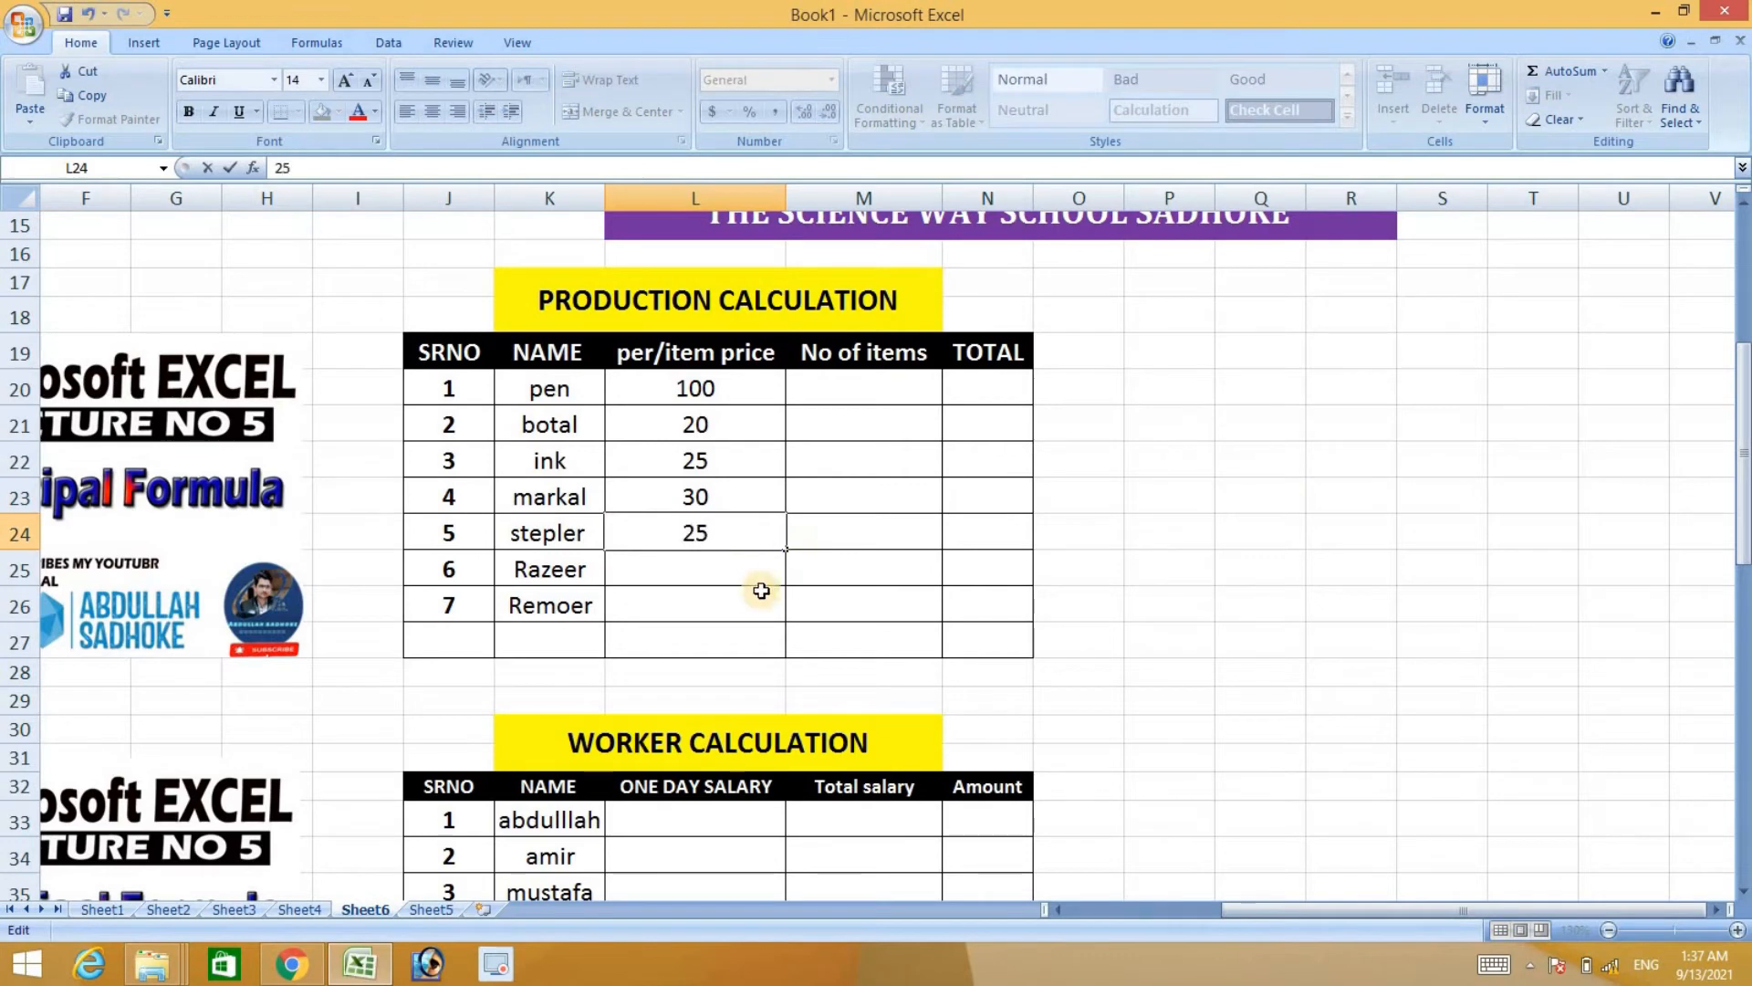
pyautogui.click(733, 575)
pyautogui.doubleClick(736, 572)
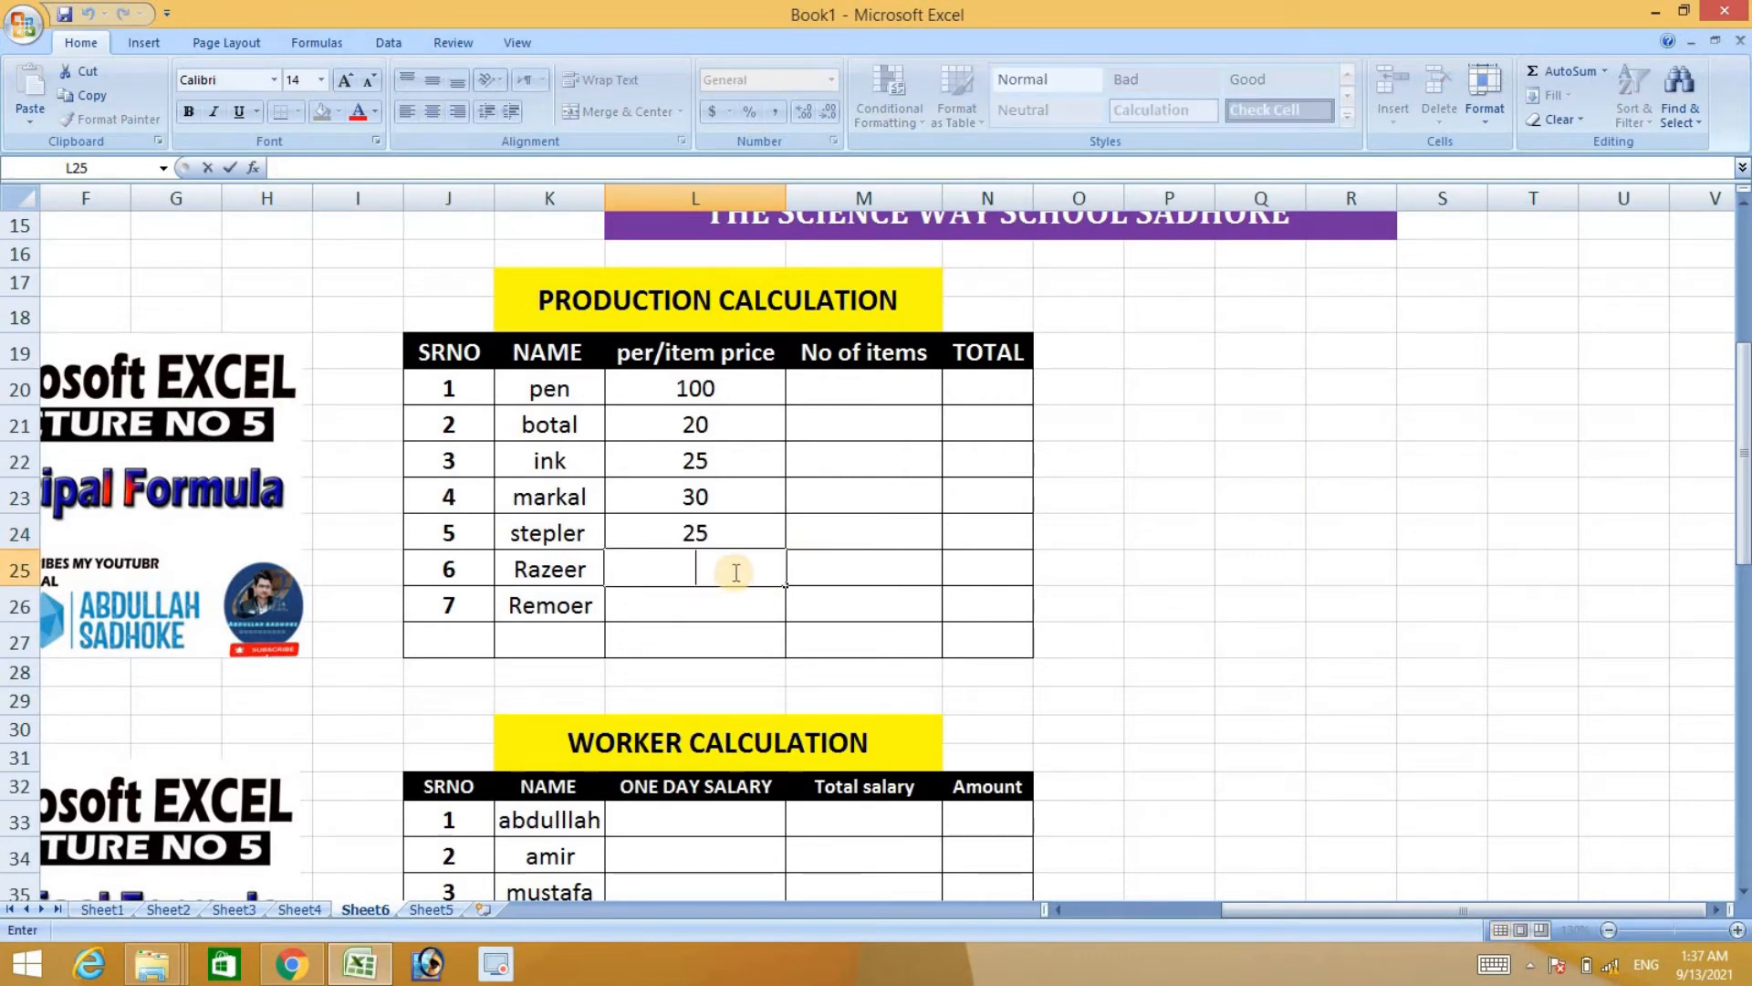
pyautogui.write('50')
pyautogui.doubleClick(698, 609)
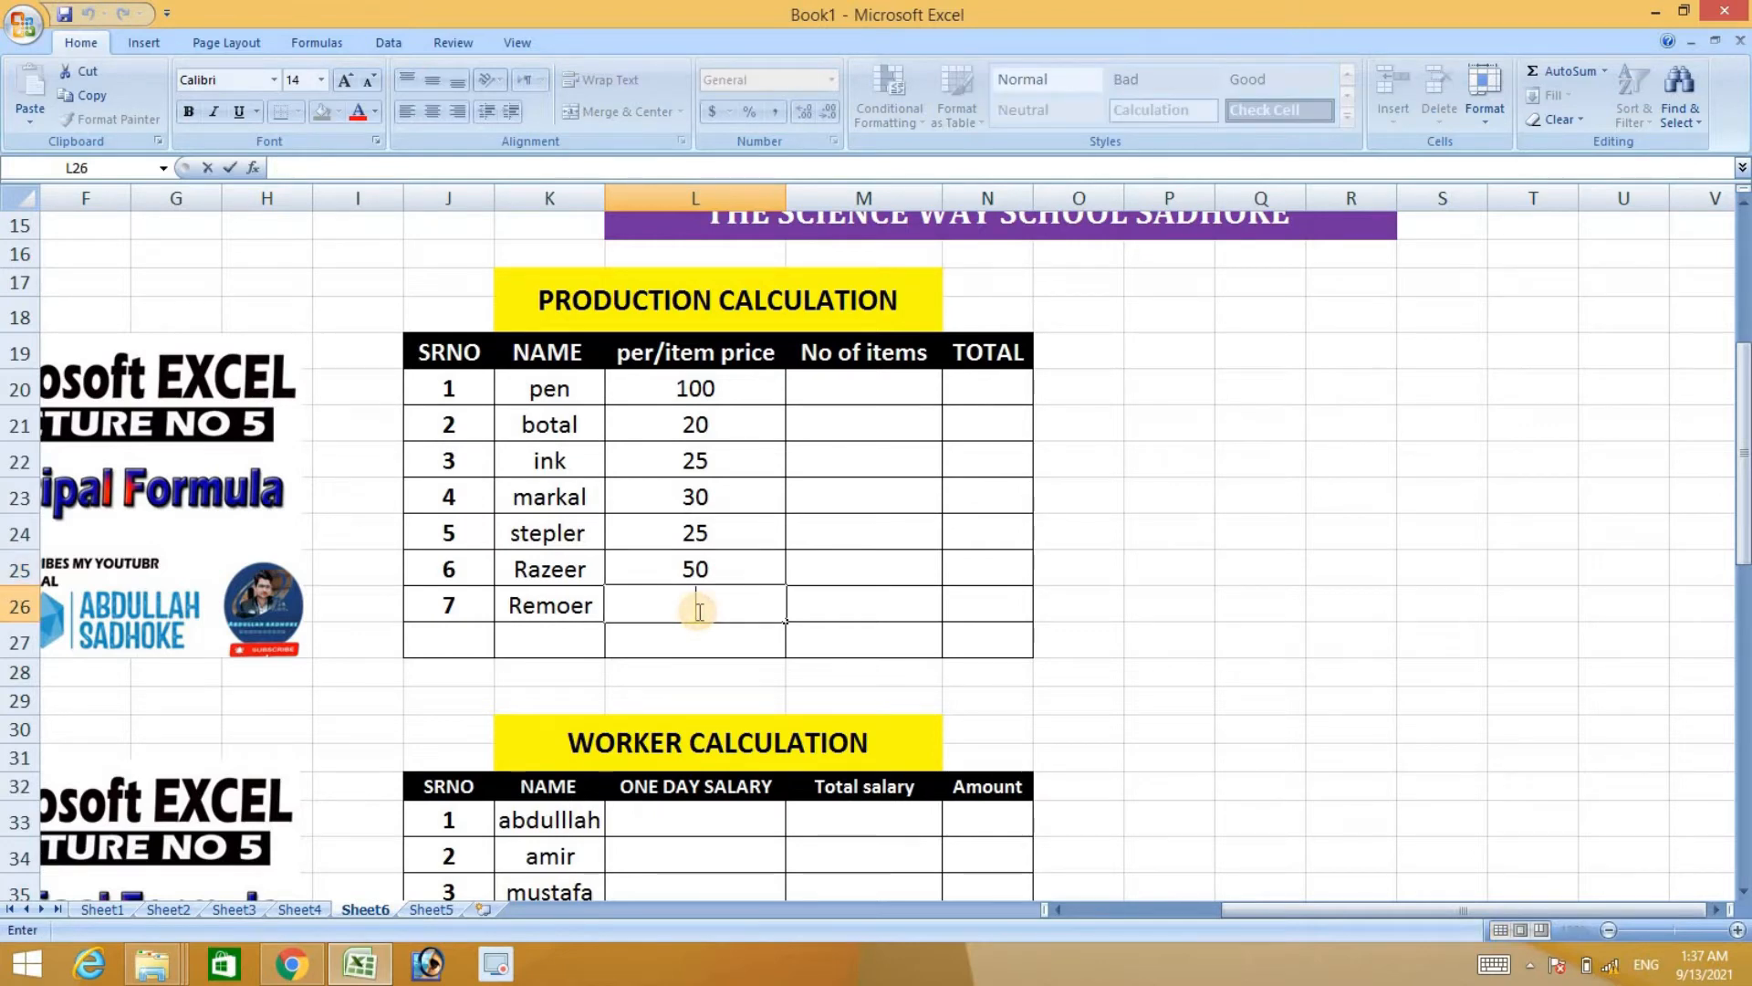
pyautogui.write('10')
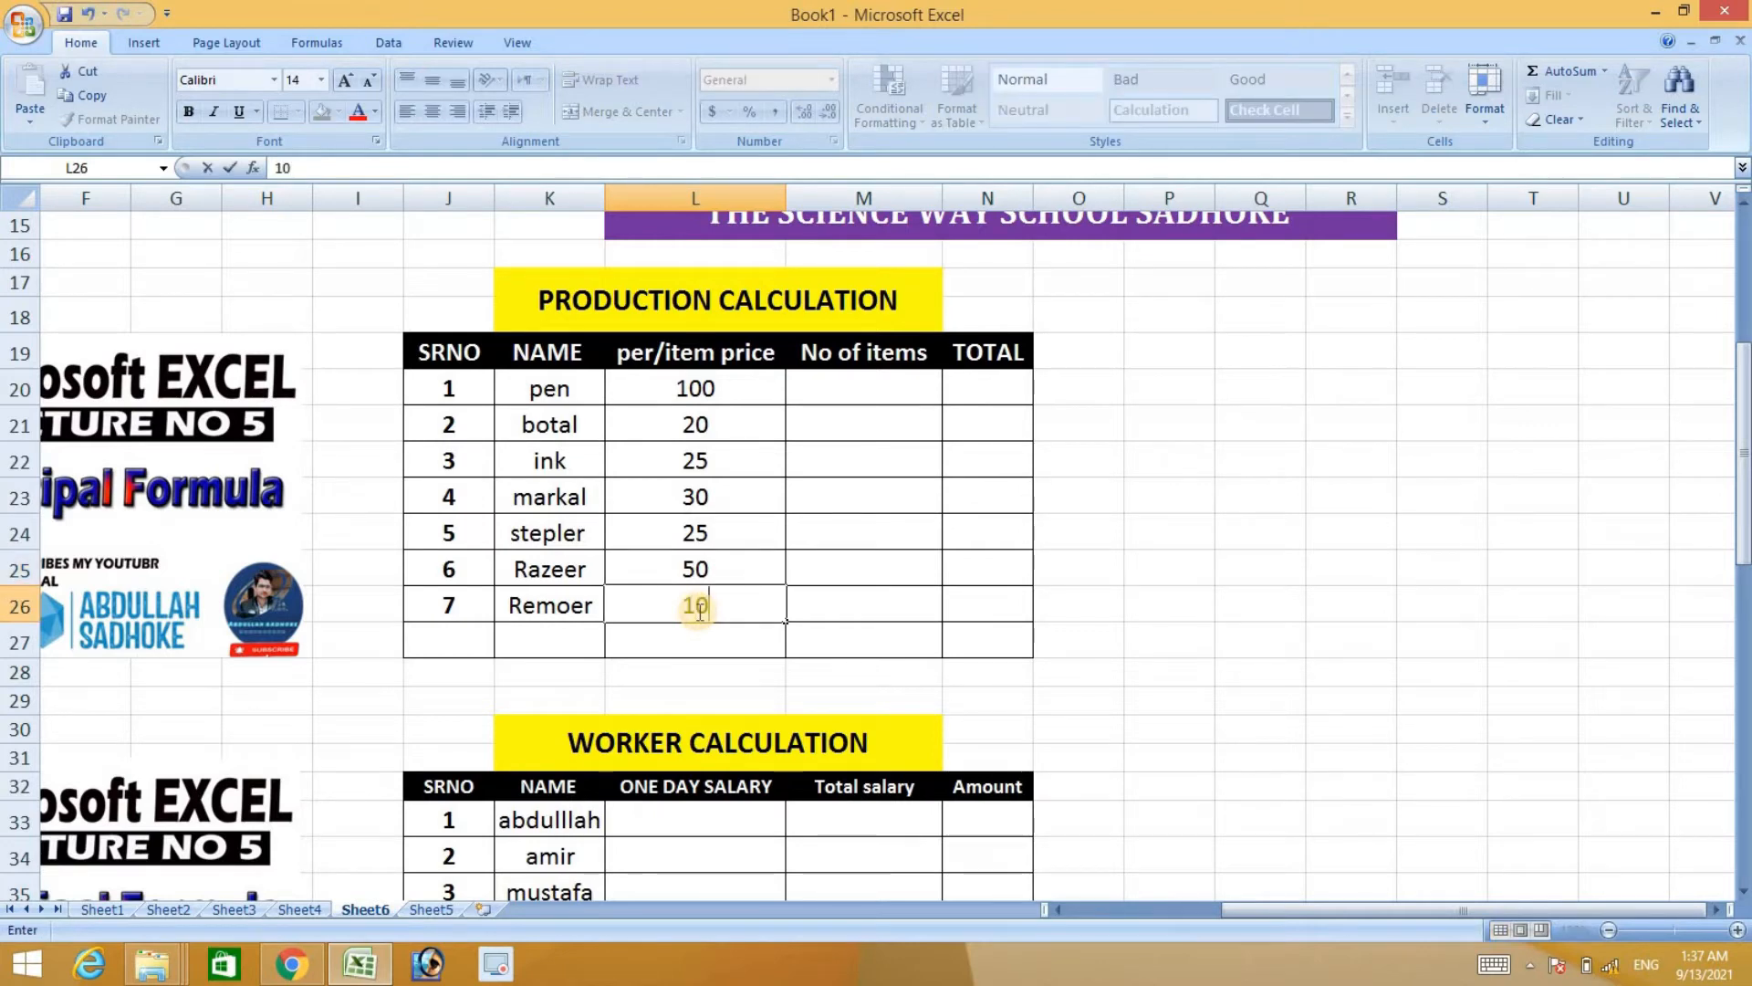
# Change the pen's per/item price in L20 to 10.
pyautogui.doubleClick(868, 384)
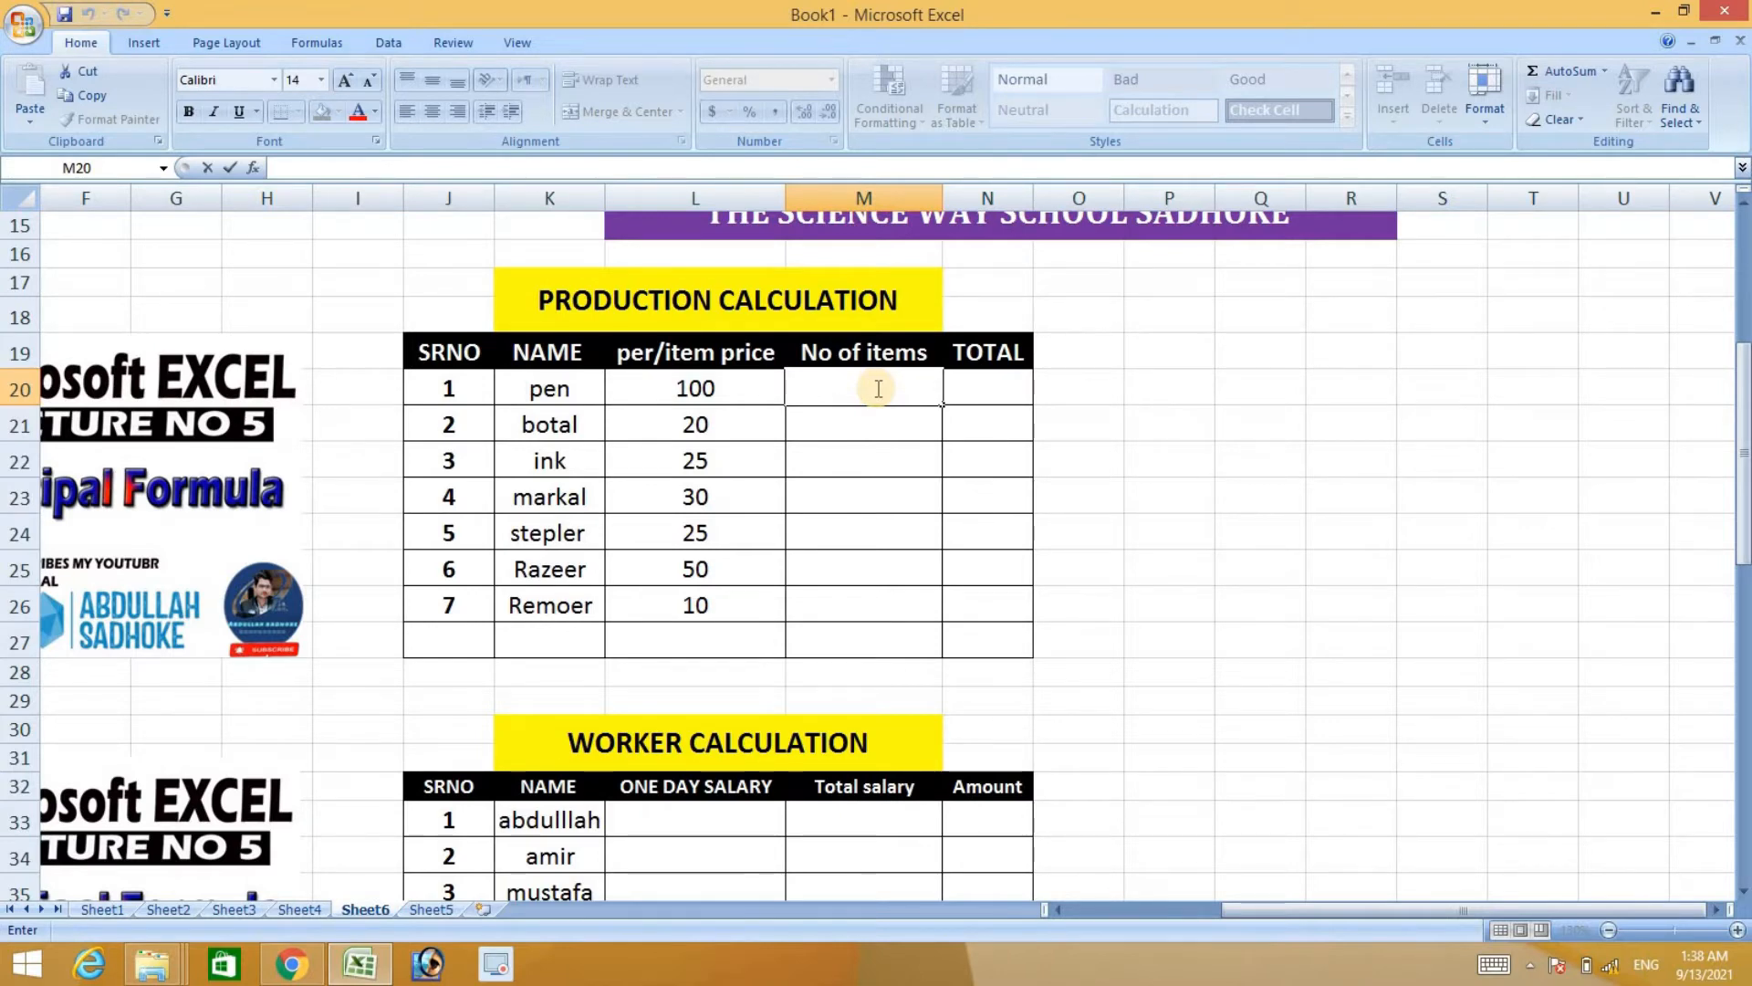
pyautogui.click(683, 410)
pyautogui.click(694, 390)
pyautogui.doubleClick(691, 390)
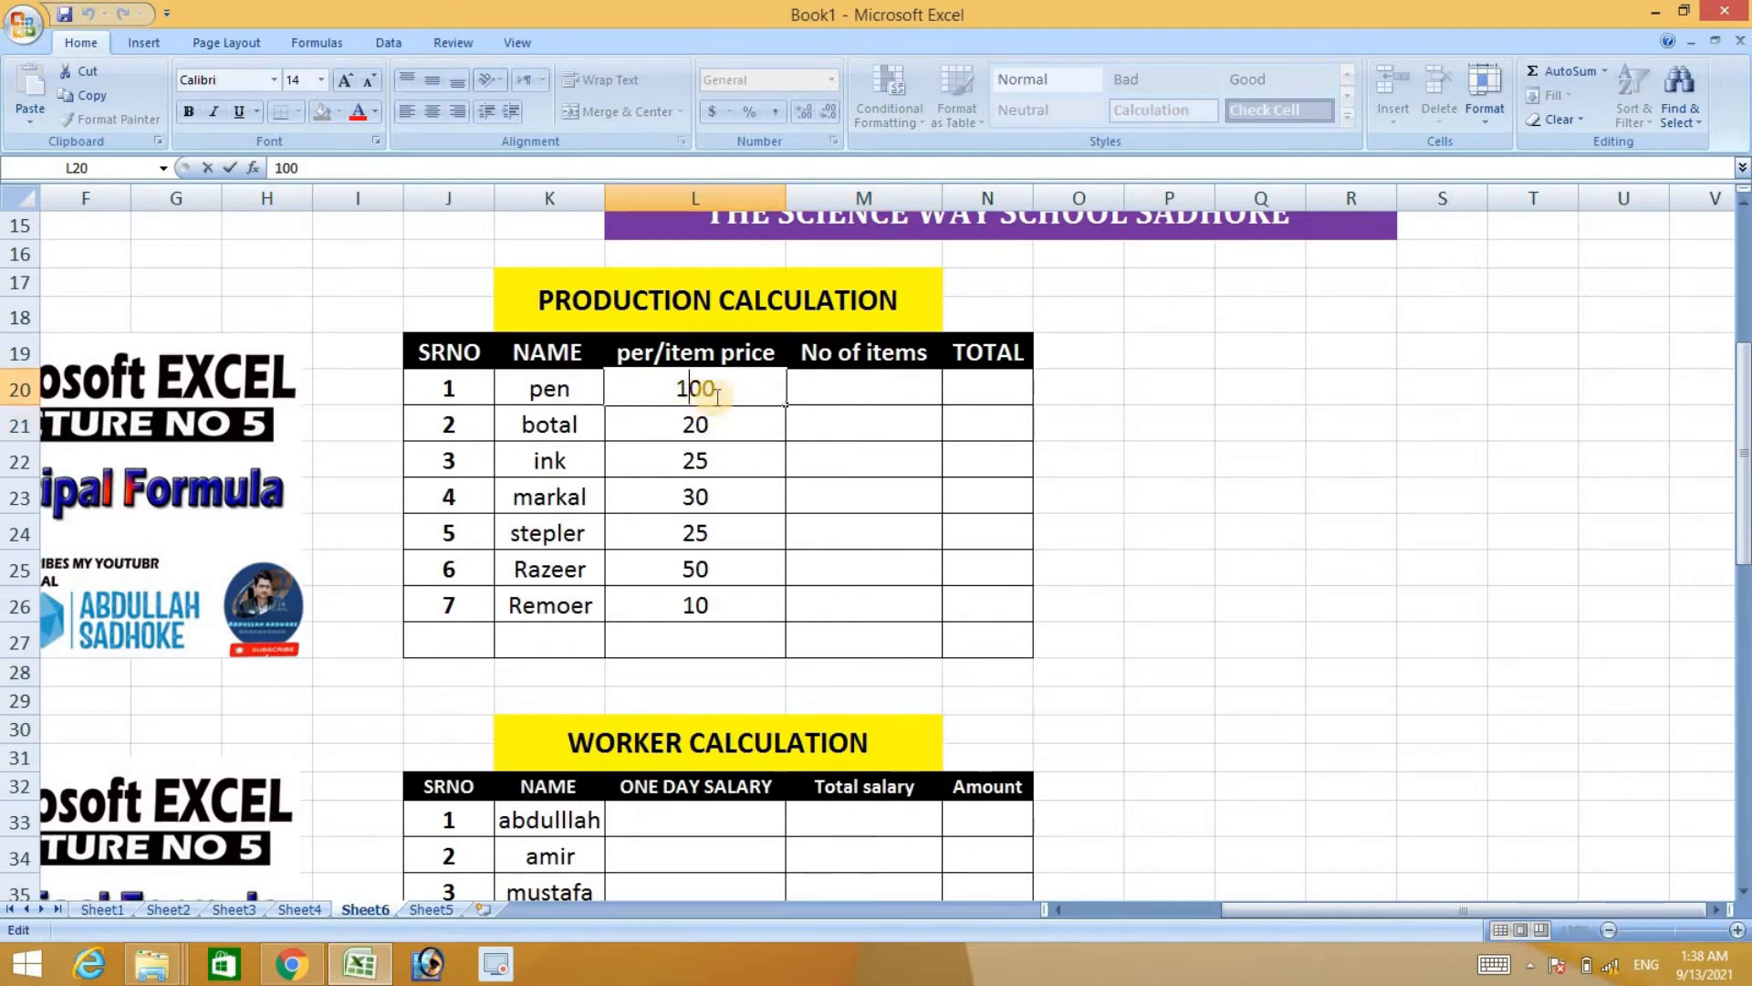
pyautogui.click(725, 395)
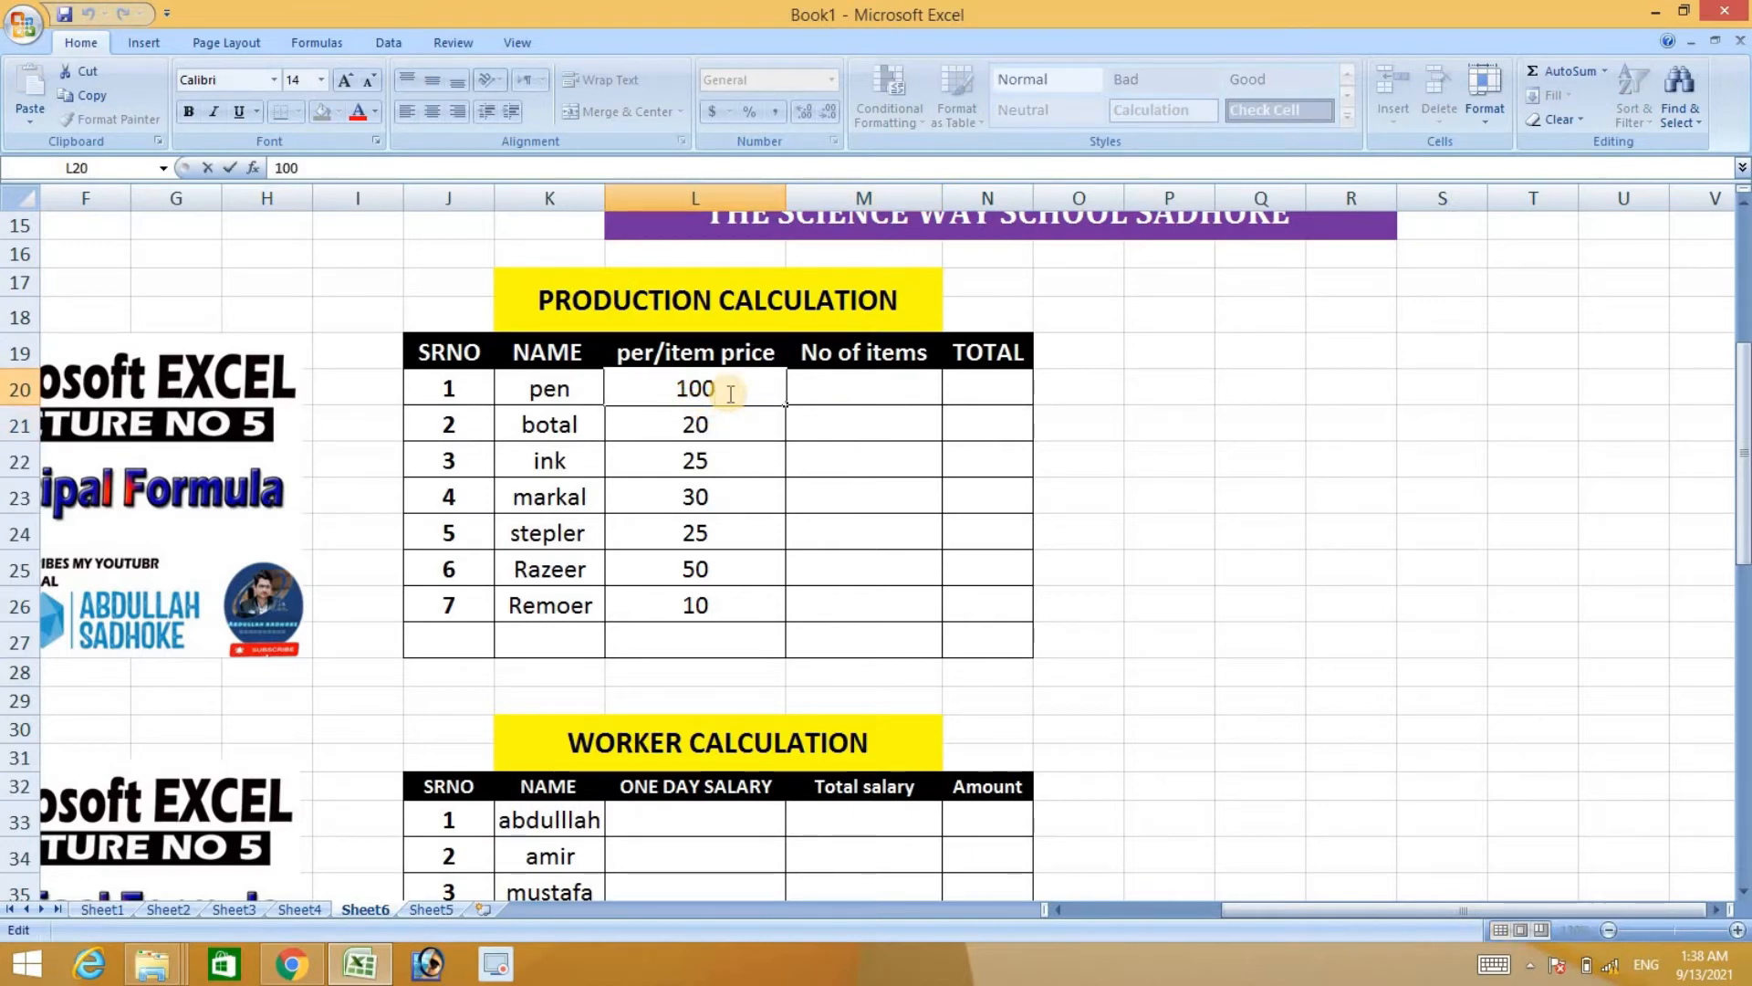
pyautogui.press('BackSpace')
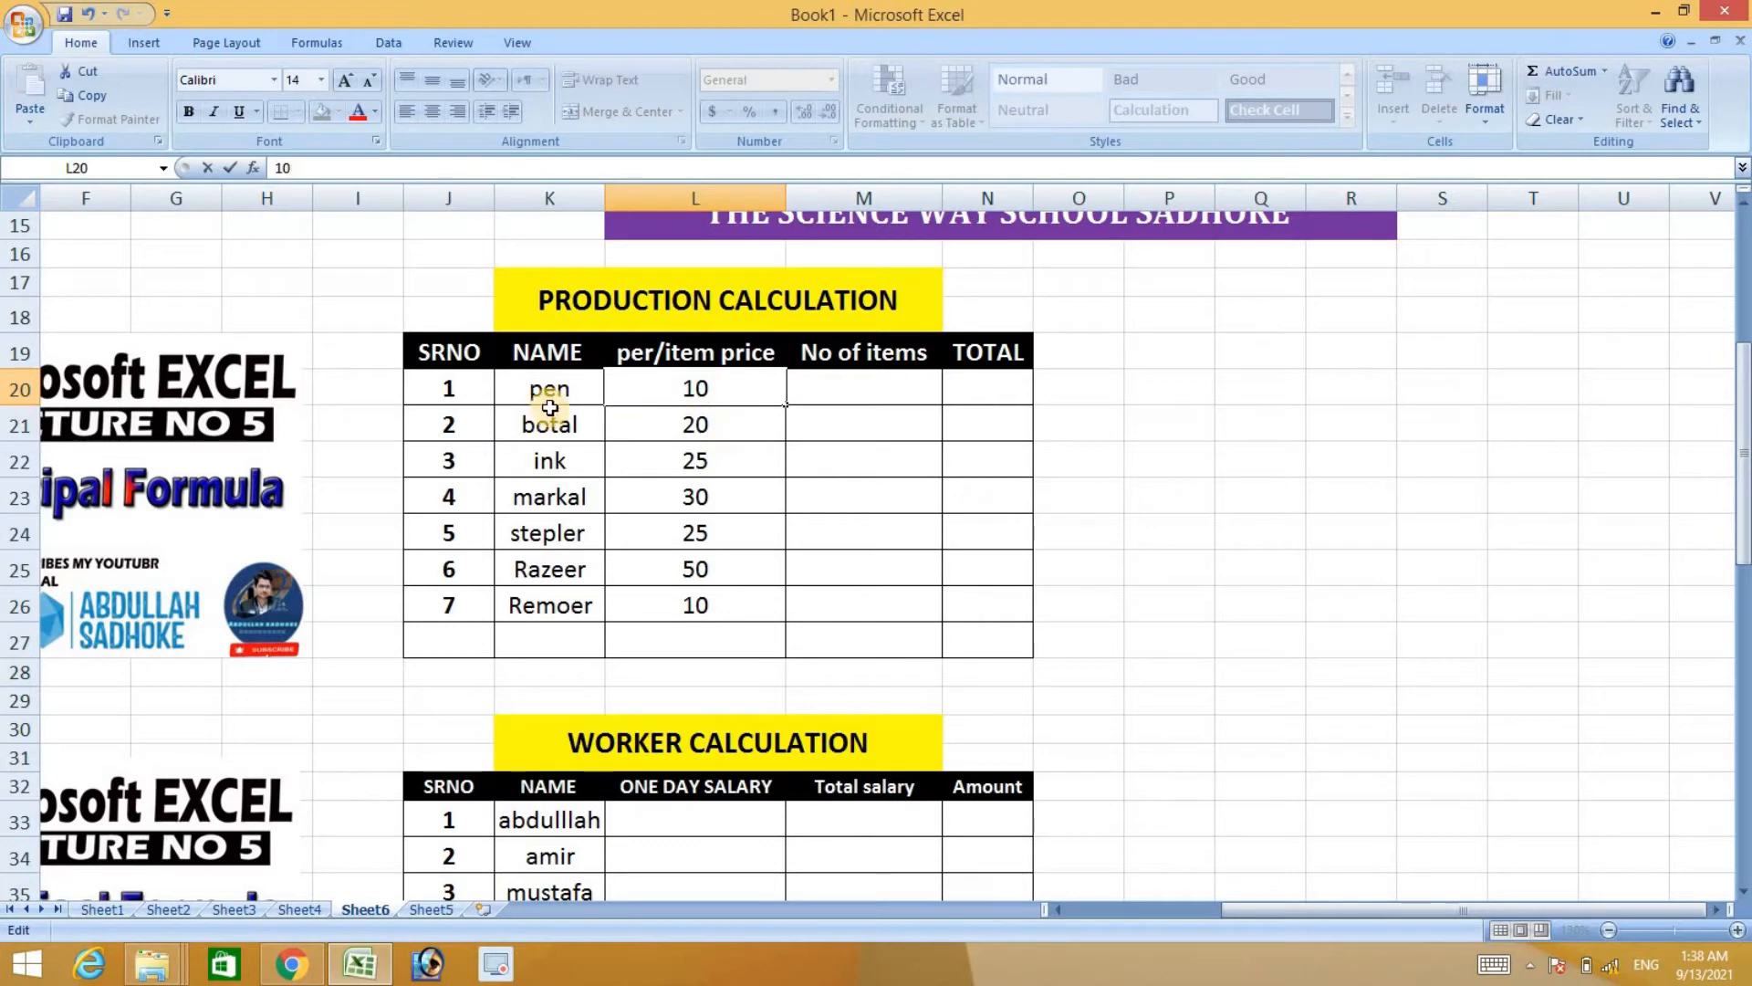
# Enter the No of items values in the production table: 100 for pen, 200 for botal and 125 for ink.
pyautogui.doubleClick(861, 382)
pyautogui.write('100')
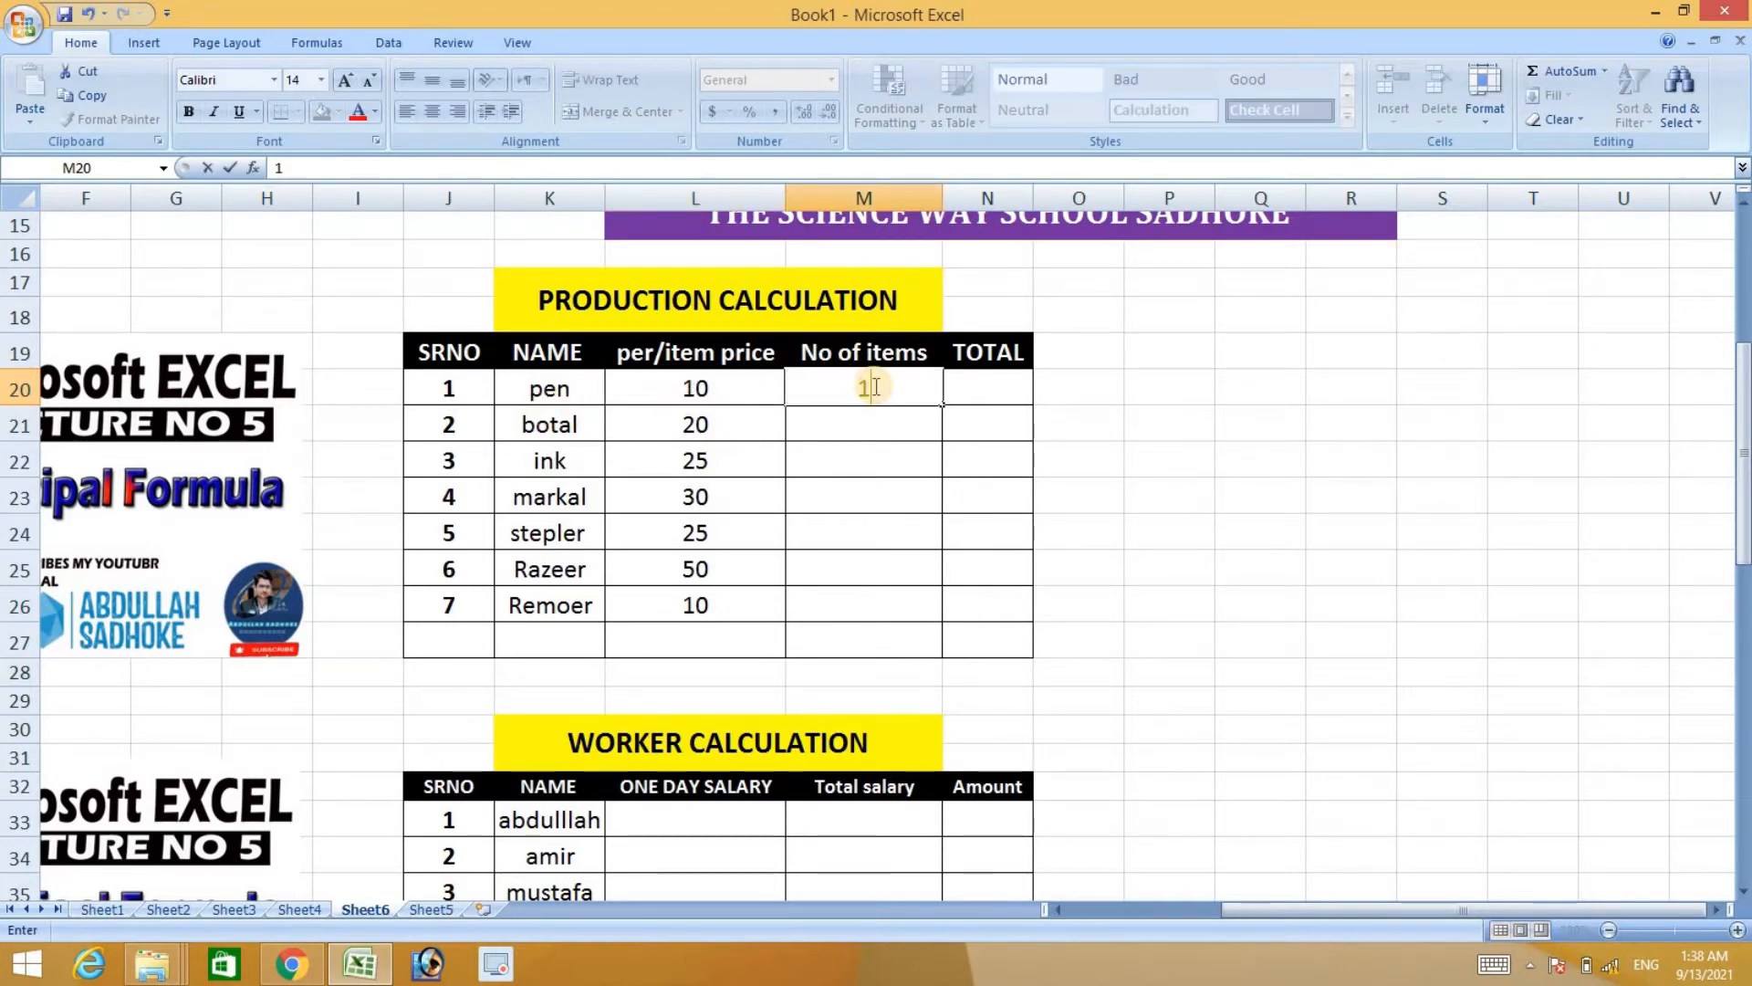
pyautogui.click(911, 420)
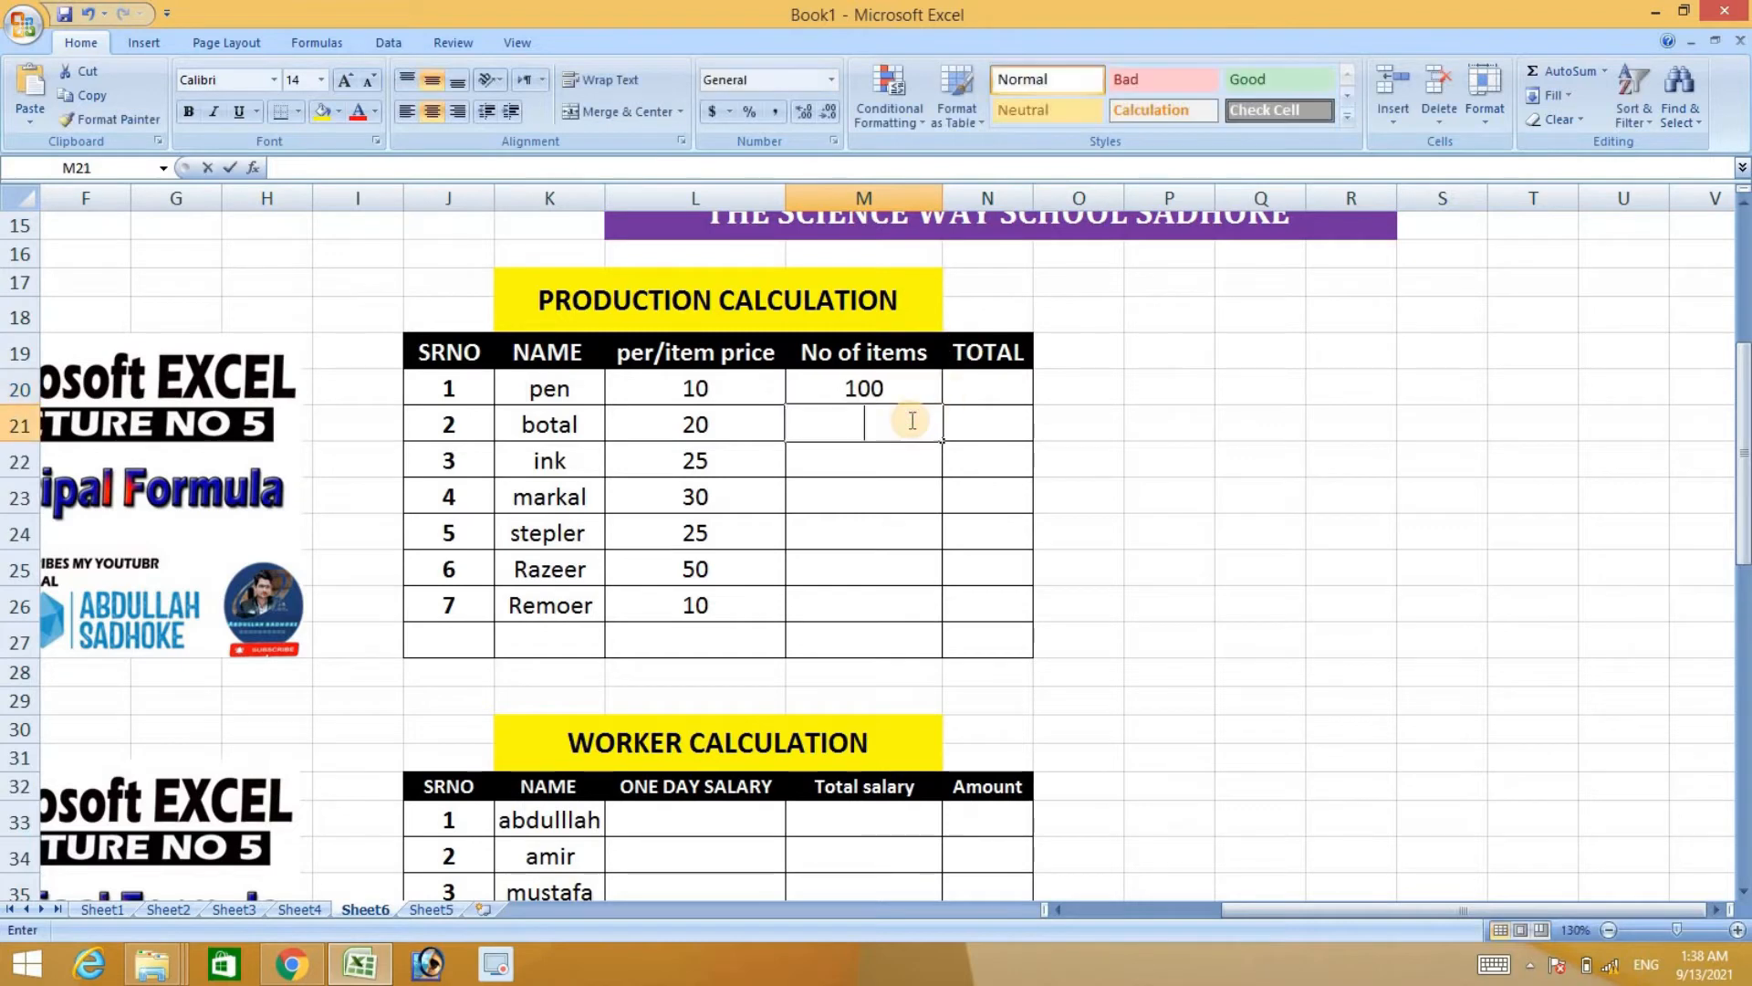
pyautogui.write('200')
pyautogui.click(906, 467)
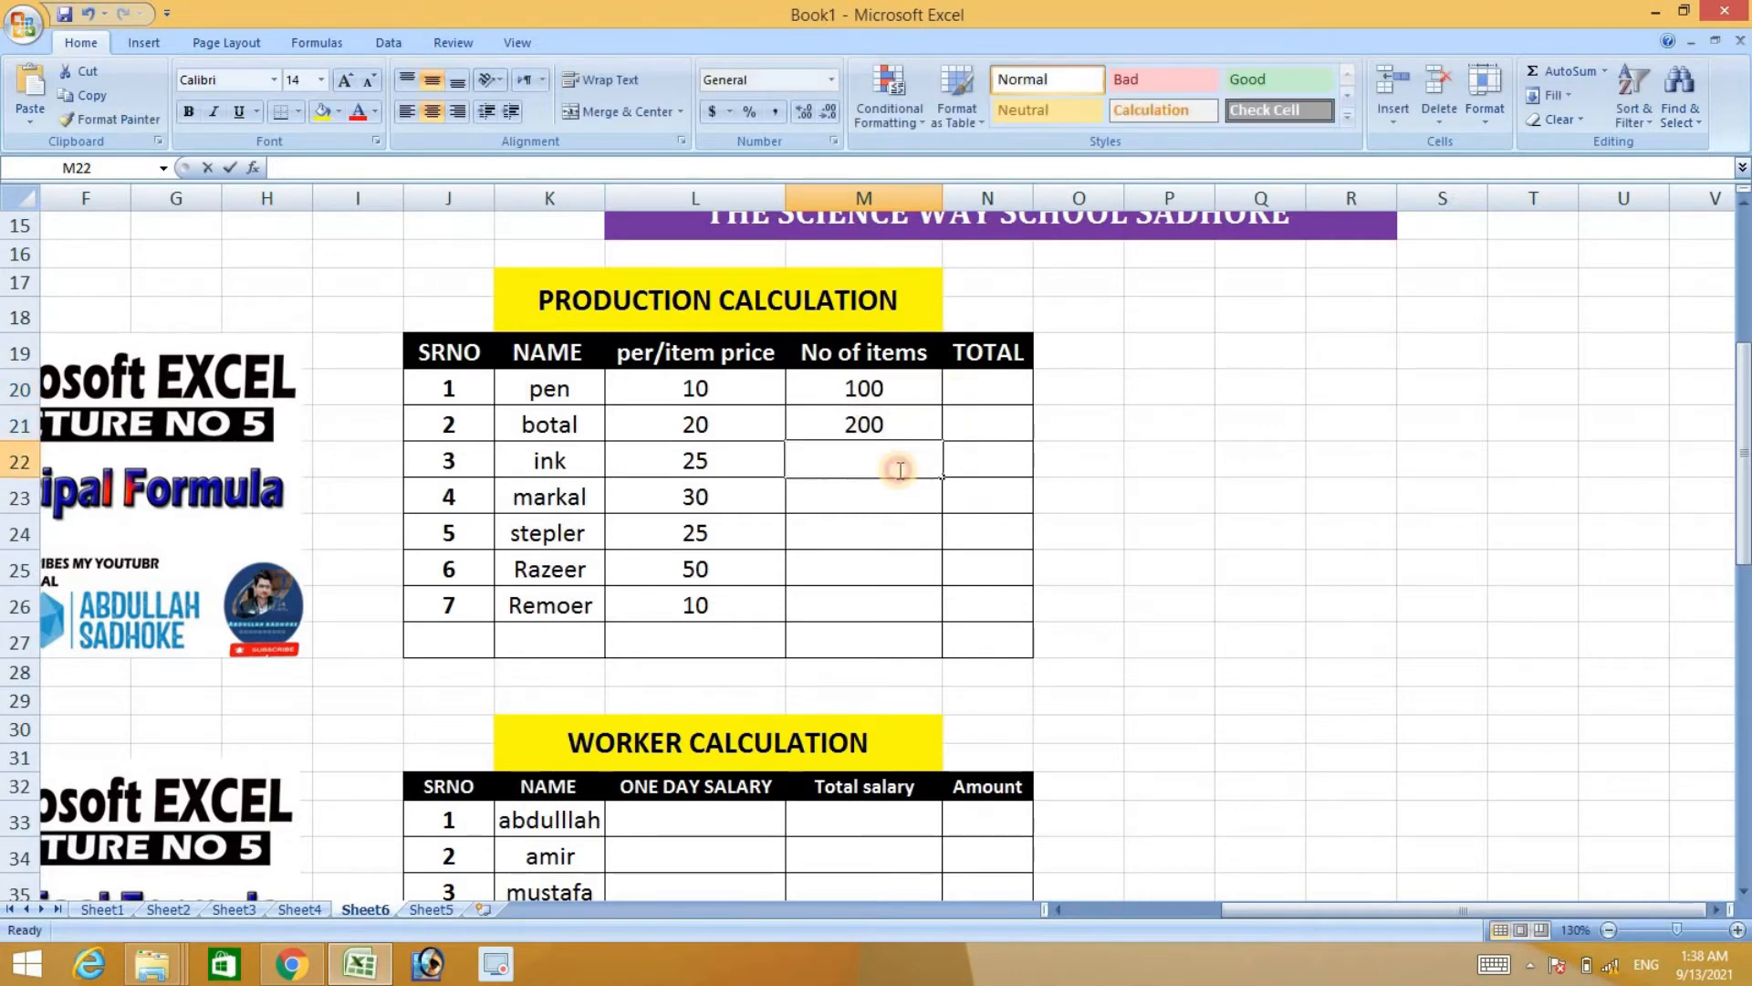
pyautogui.doubleClick(900, 469)
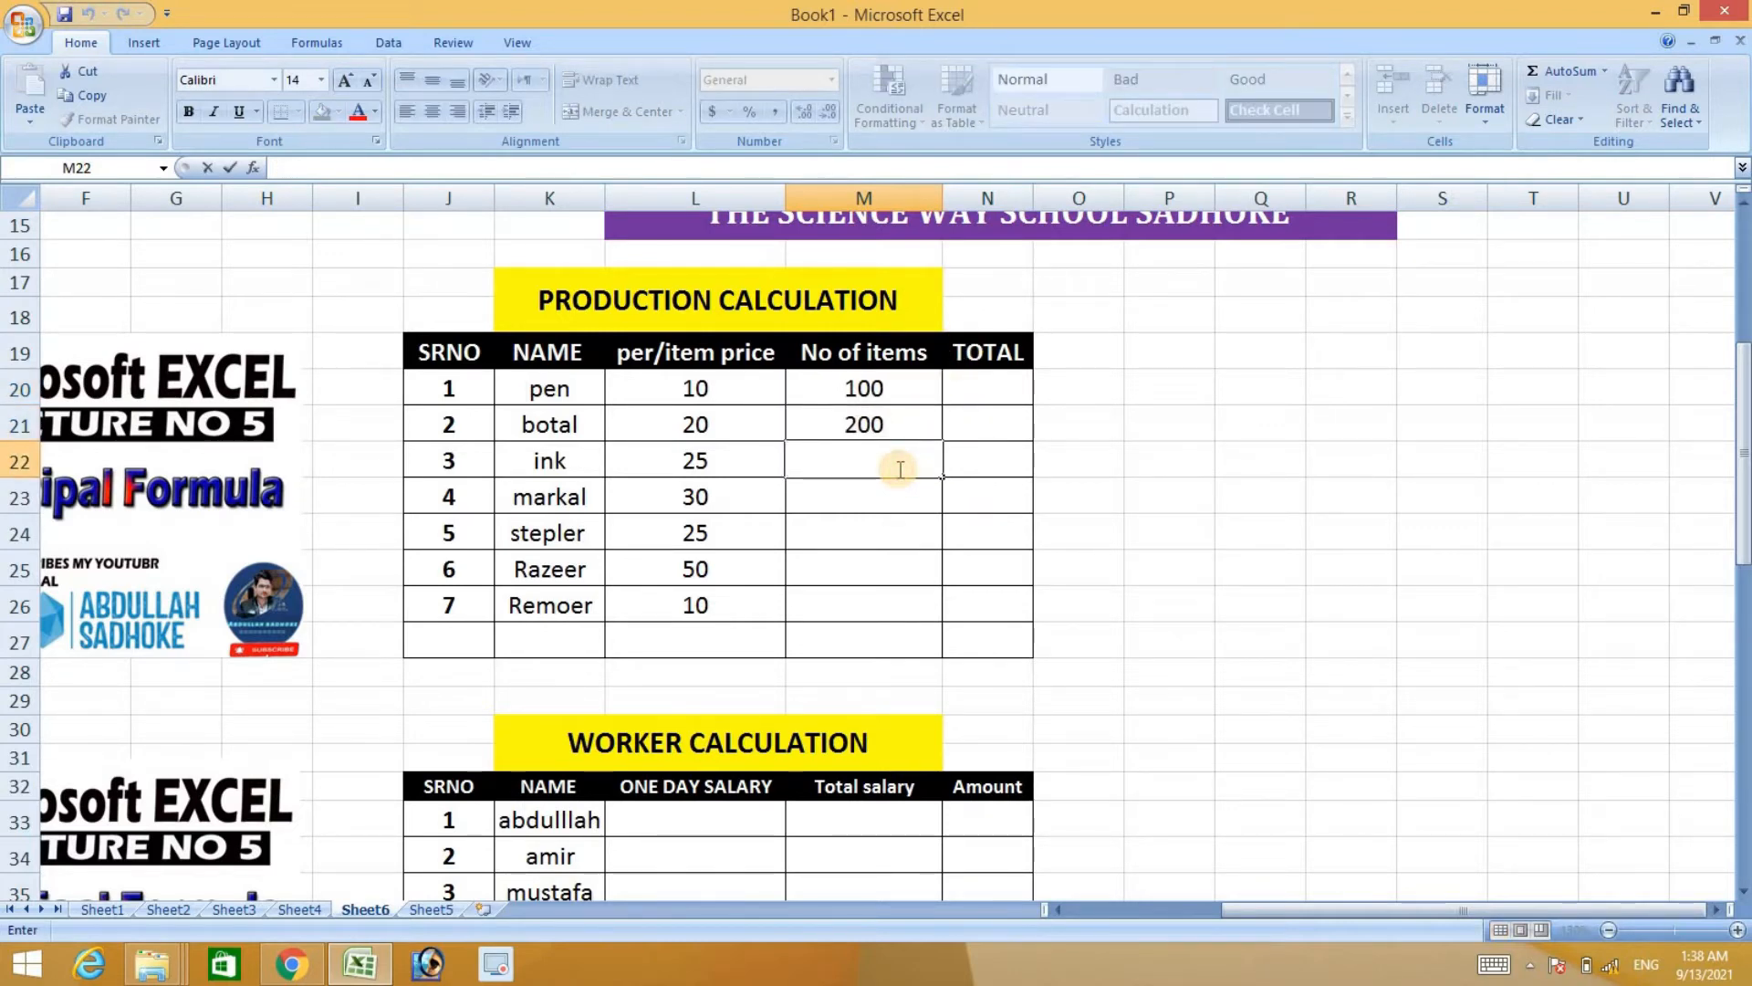
pyautogui.write('125')
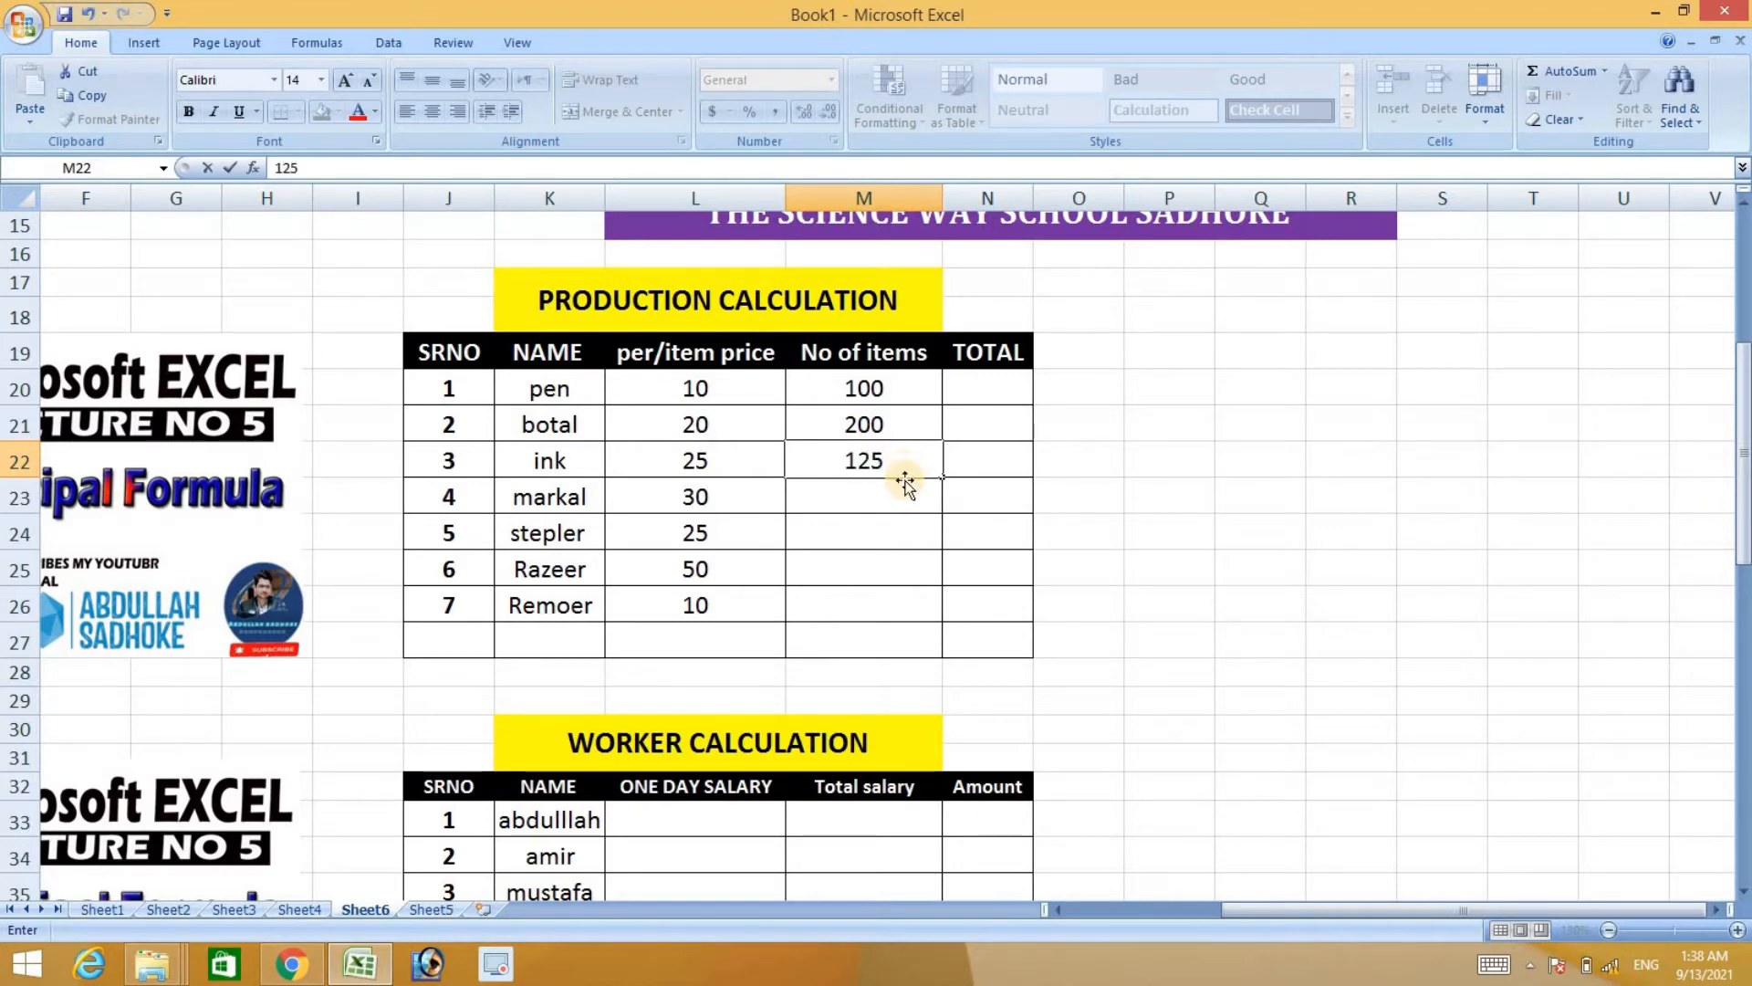
# Fill in the remaining No of items values: 250 for markal, 10 for stepler, 500 for Razeer and 200 for Remoer.
pyautogui.doubleClick(906, 495)
pyautogui.write('250')
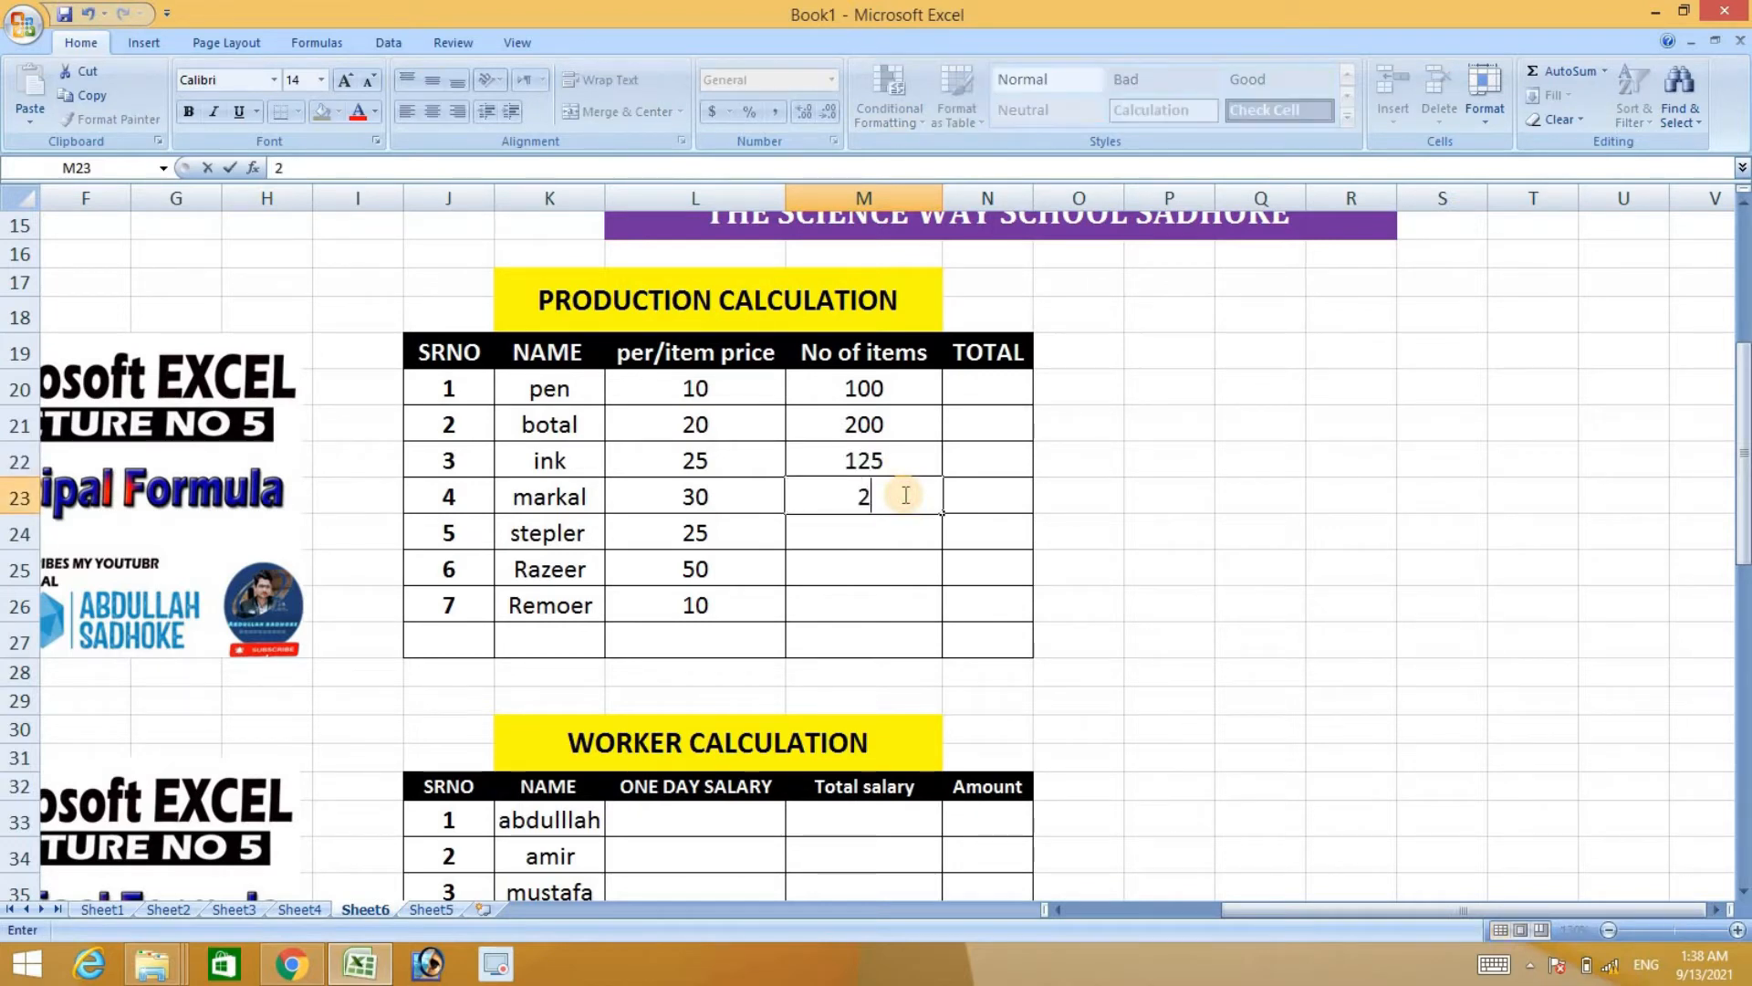
pyautogui.doubleClick(862, 534)
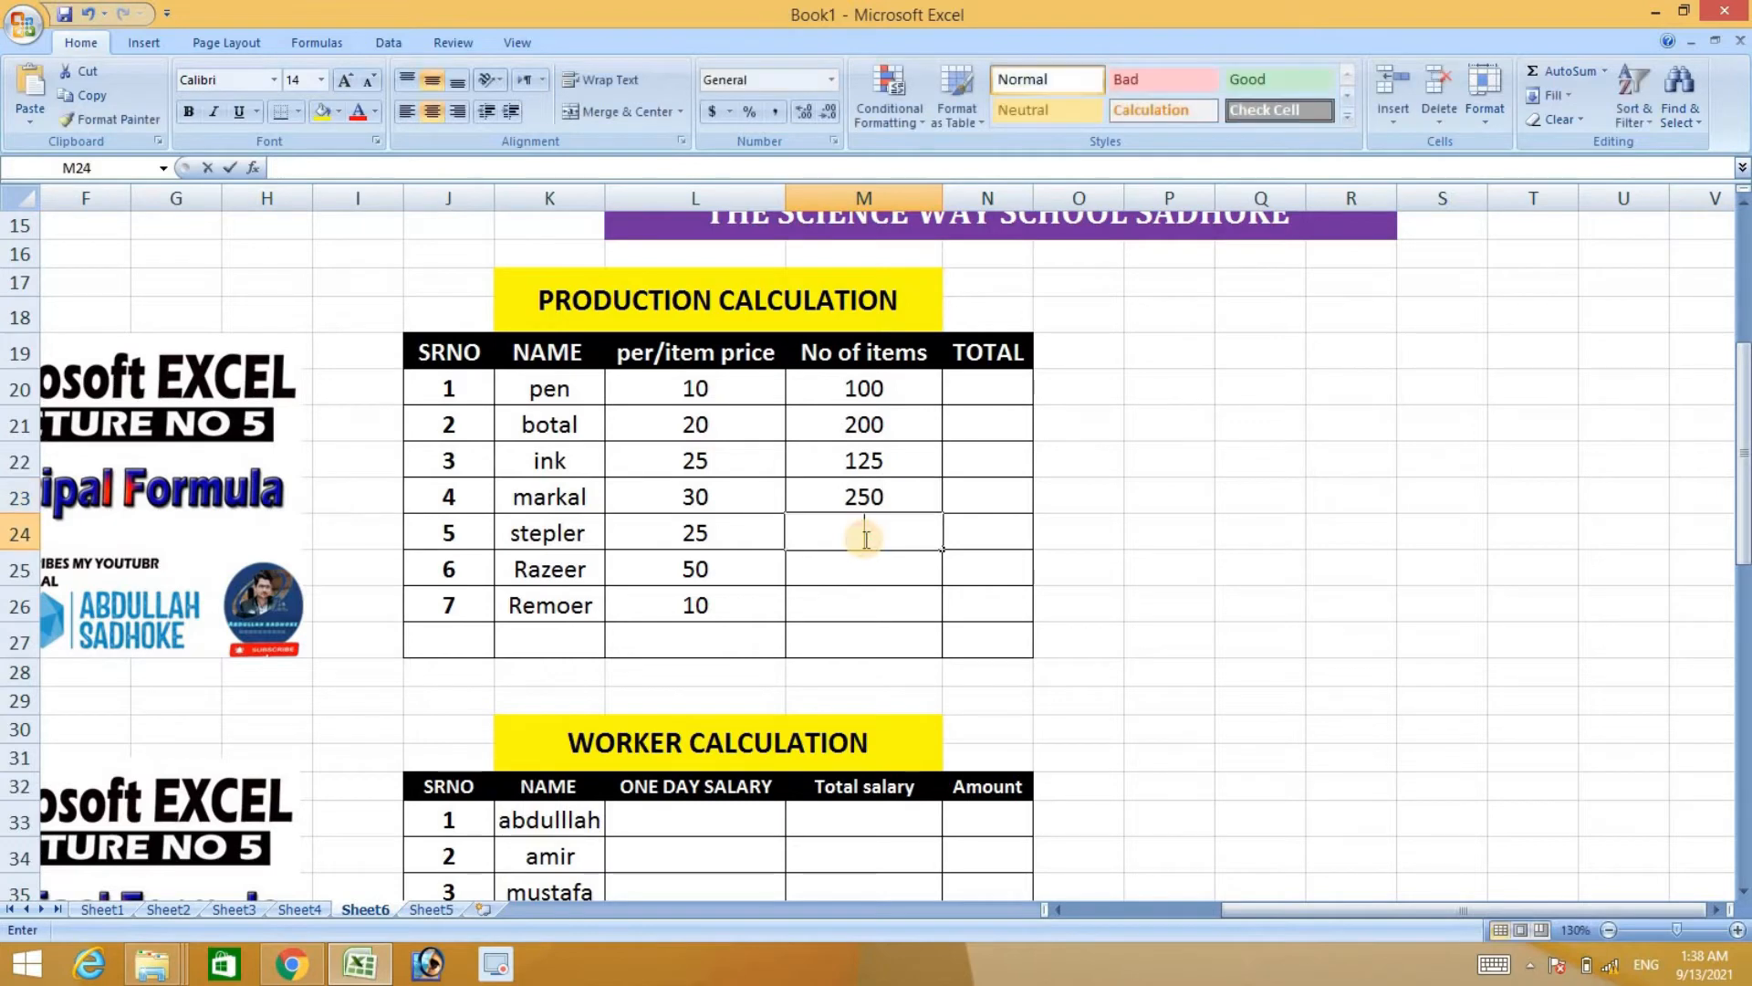
pyautogui.write('10')
pyautogui.click(903, 567)
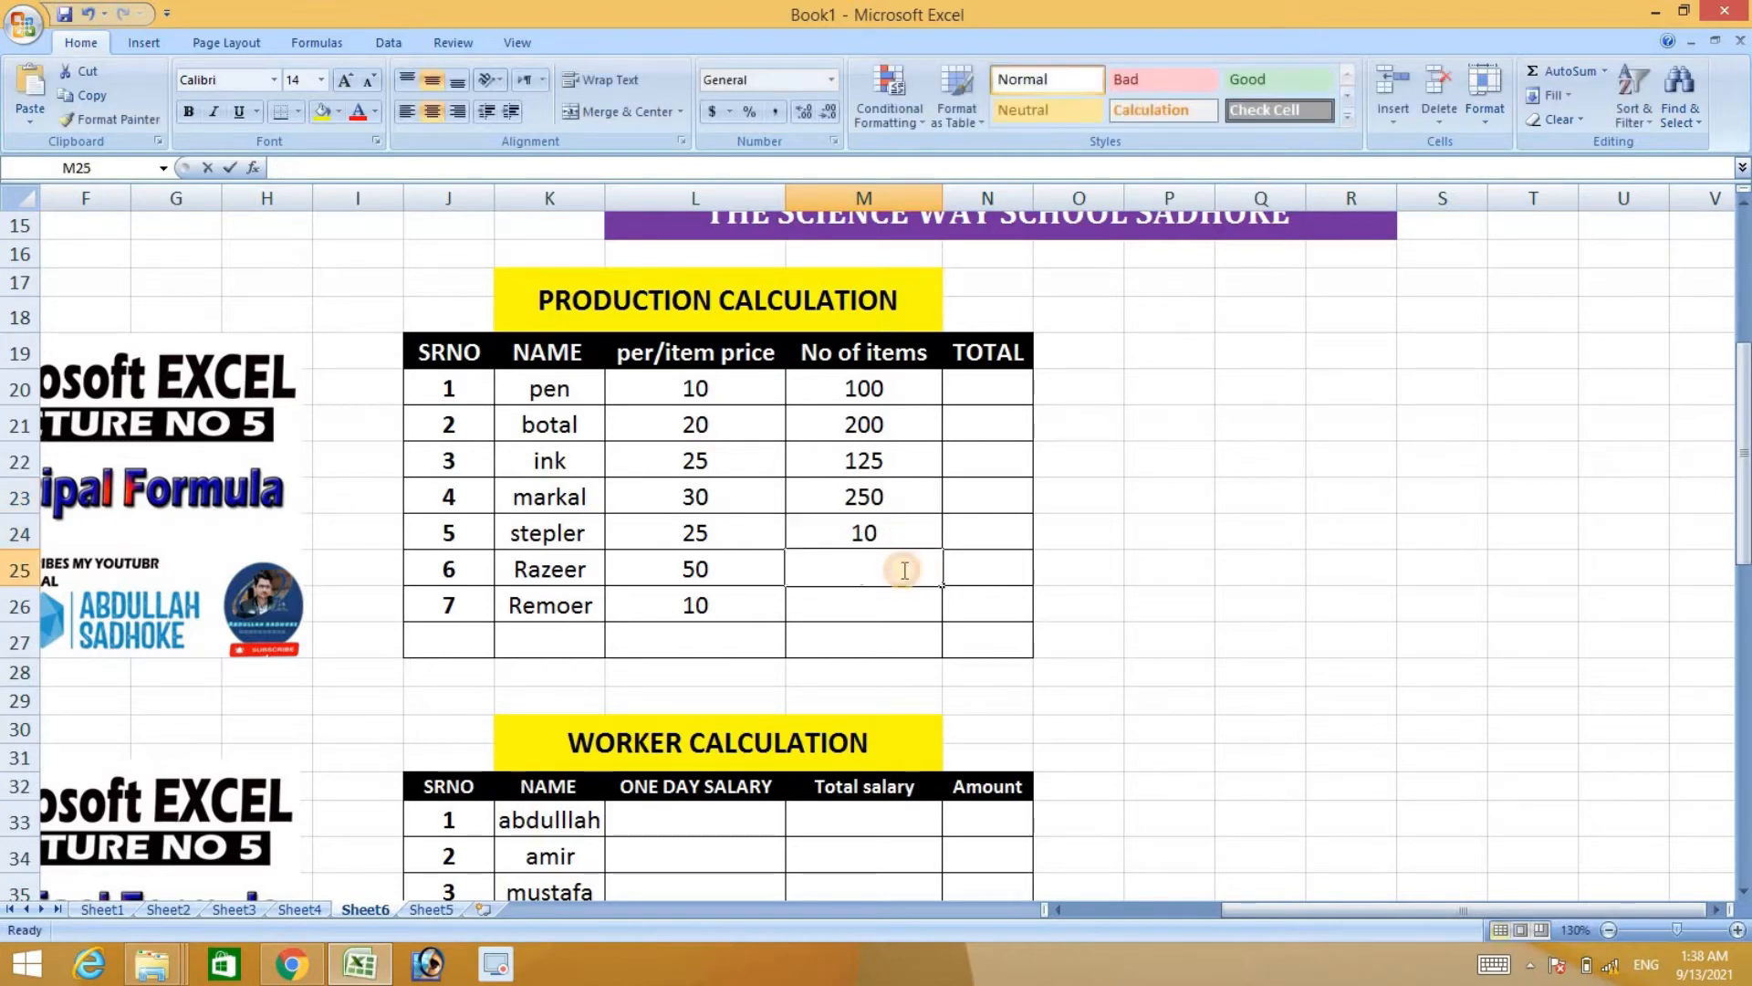
pyautogui.write('500')
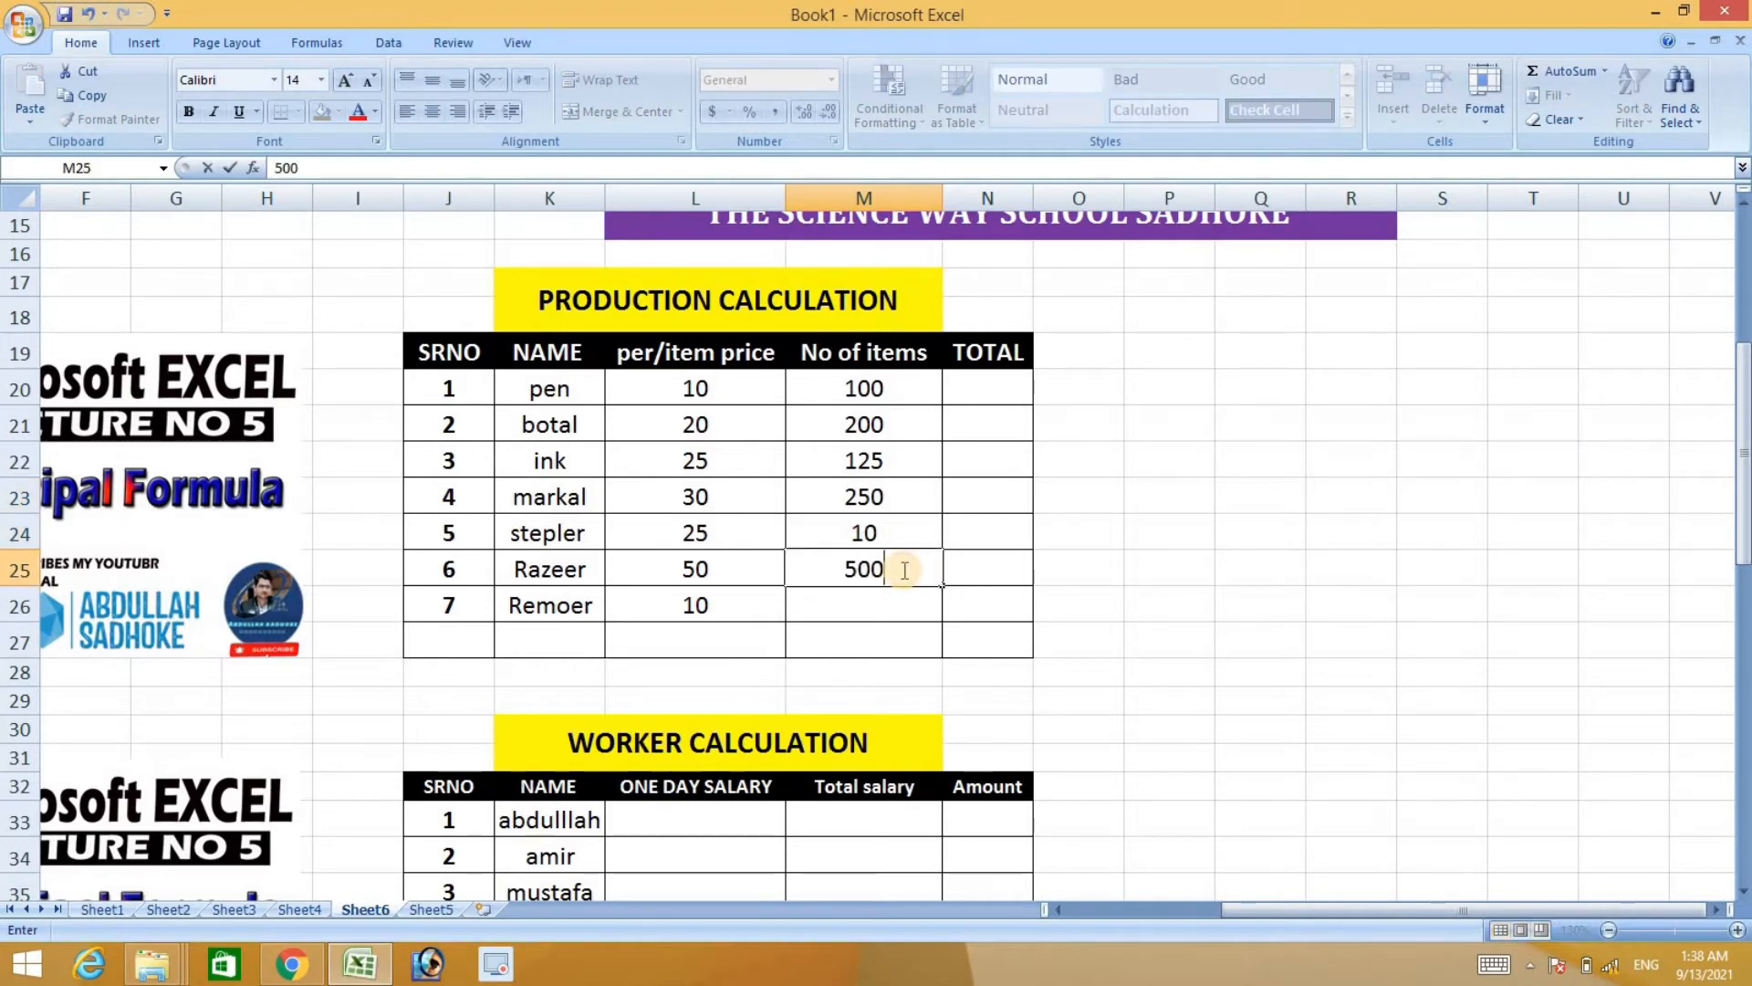
pyautogui.click(863, 613)
pyautogui.doubleClick(869, 614)
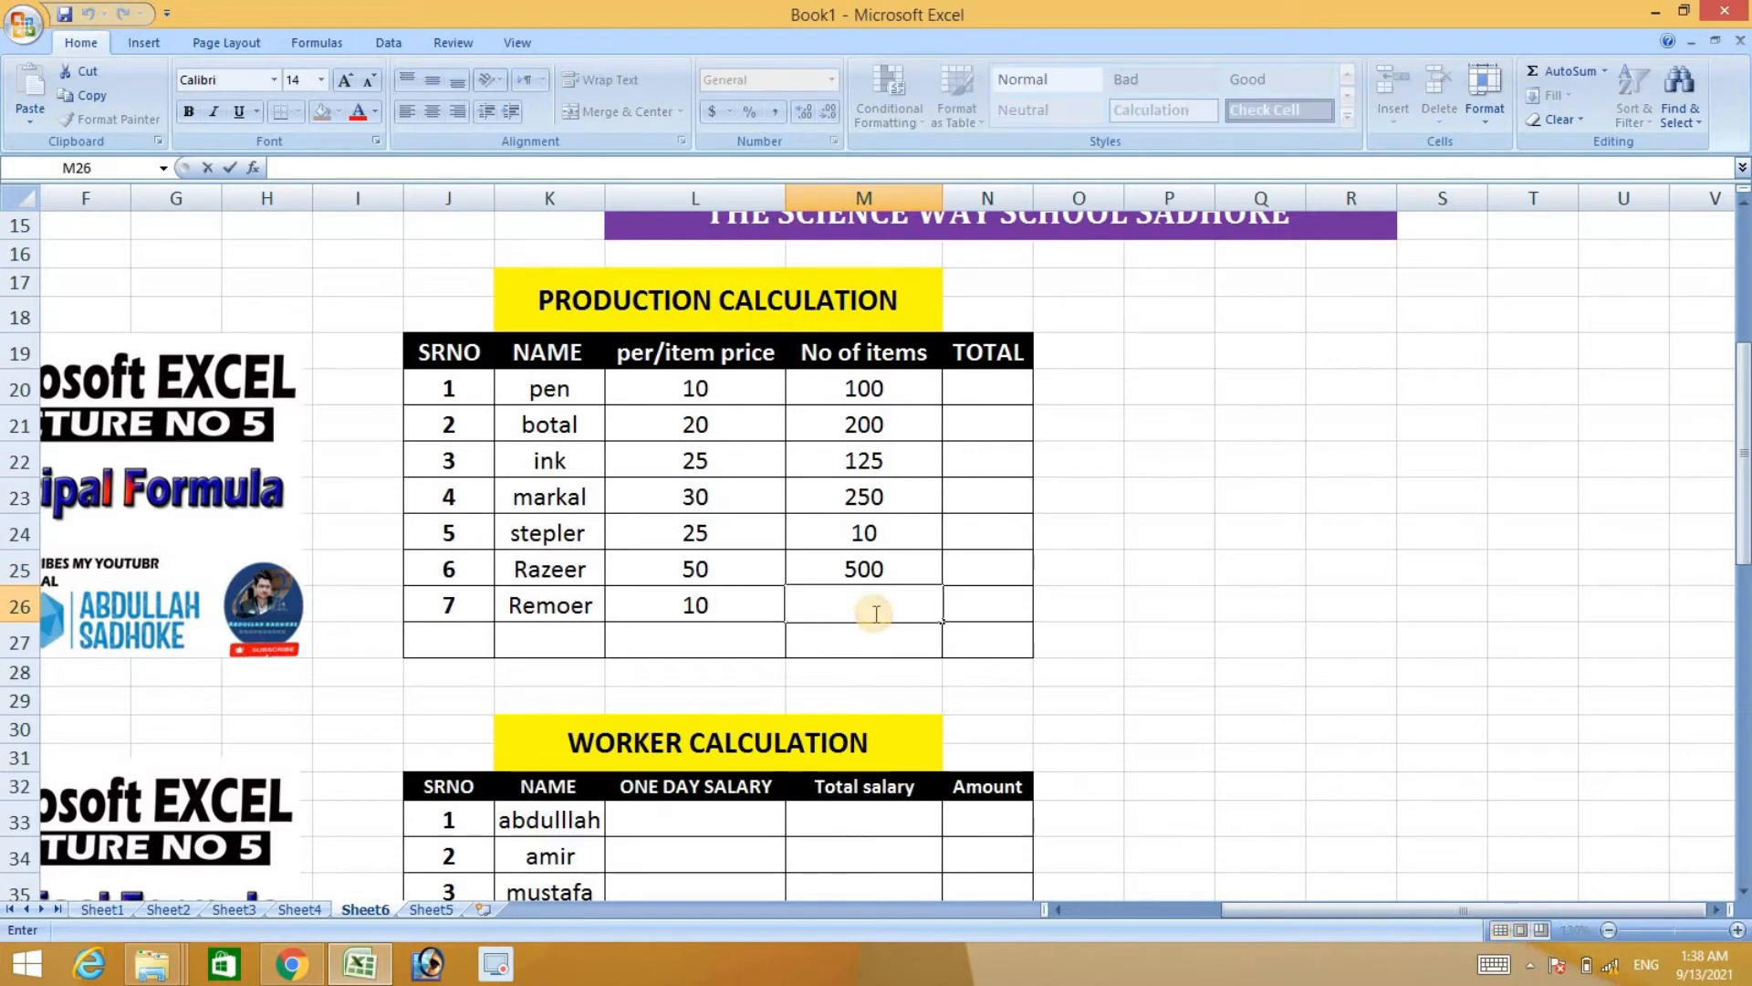
pyautogui.write('200')
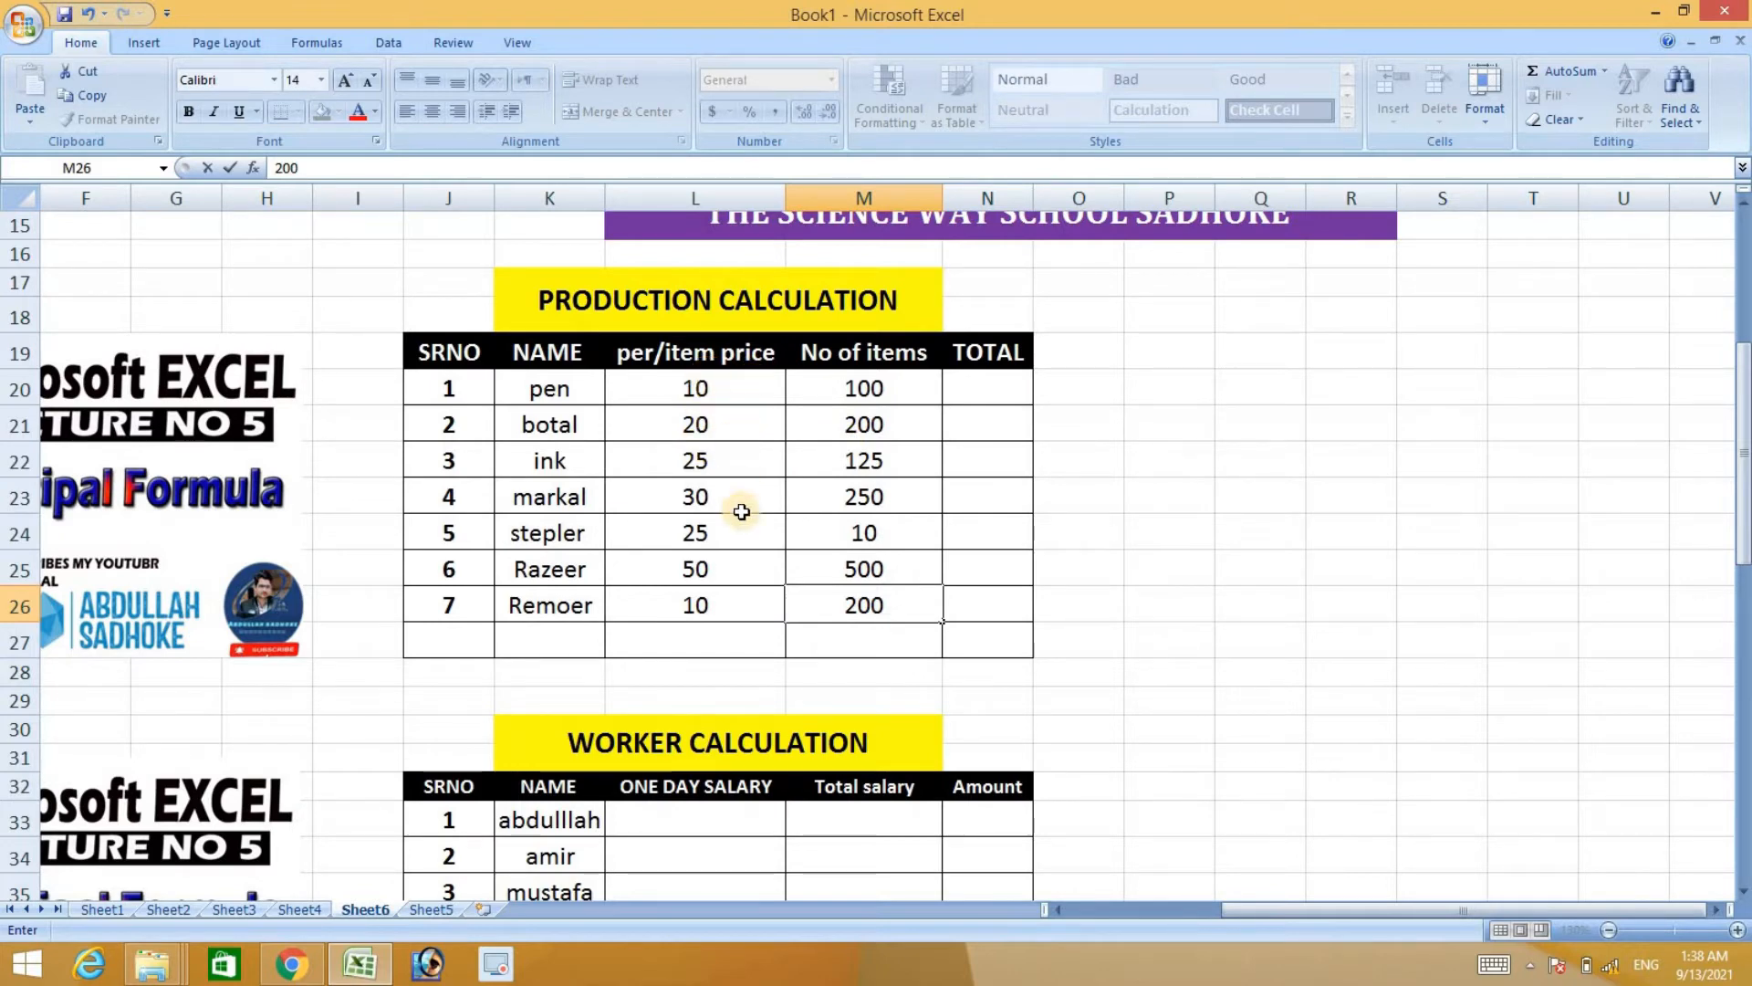
pyautogui.moveTo(755, 385); pyautogui.dragTo(743, 587)
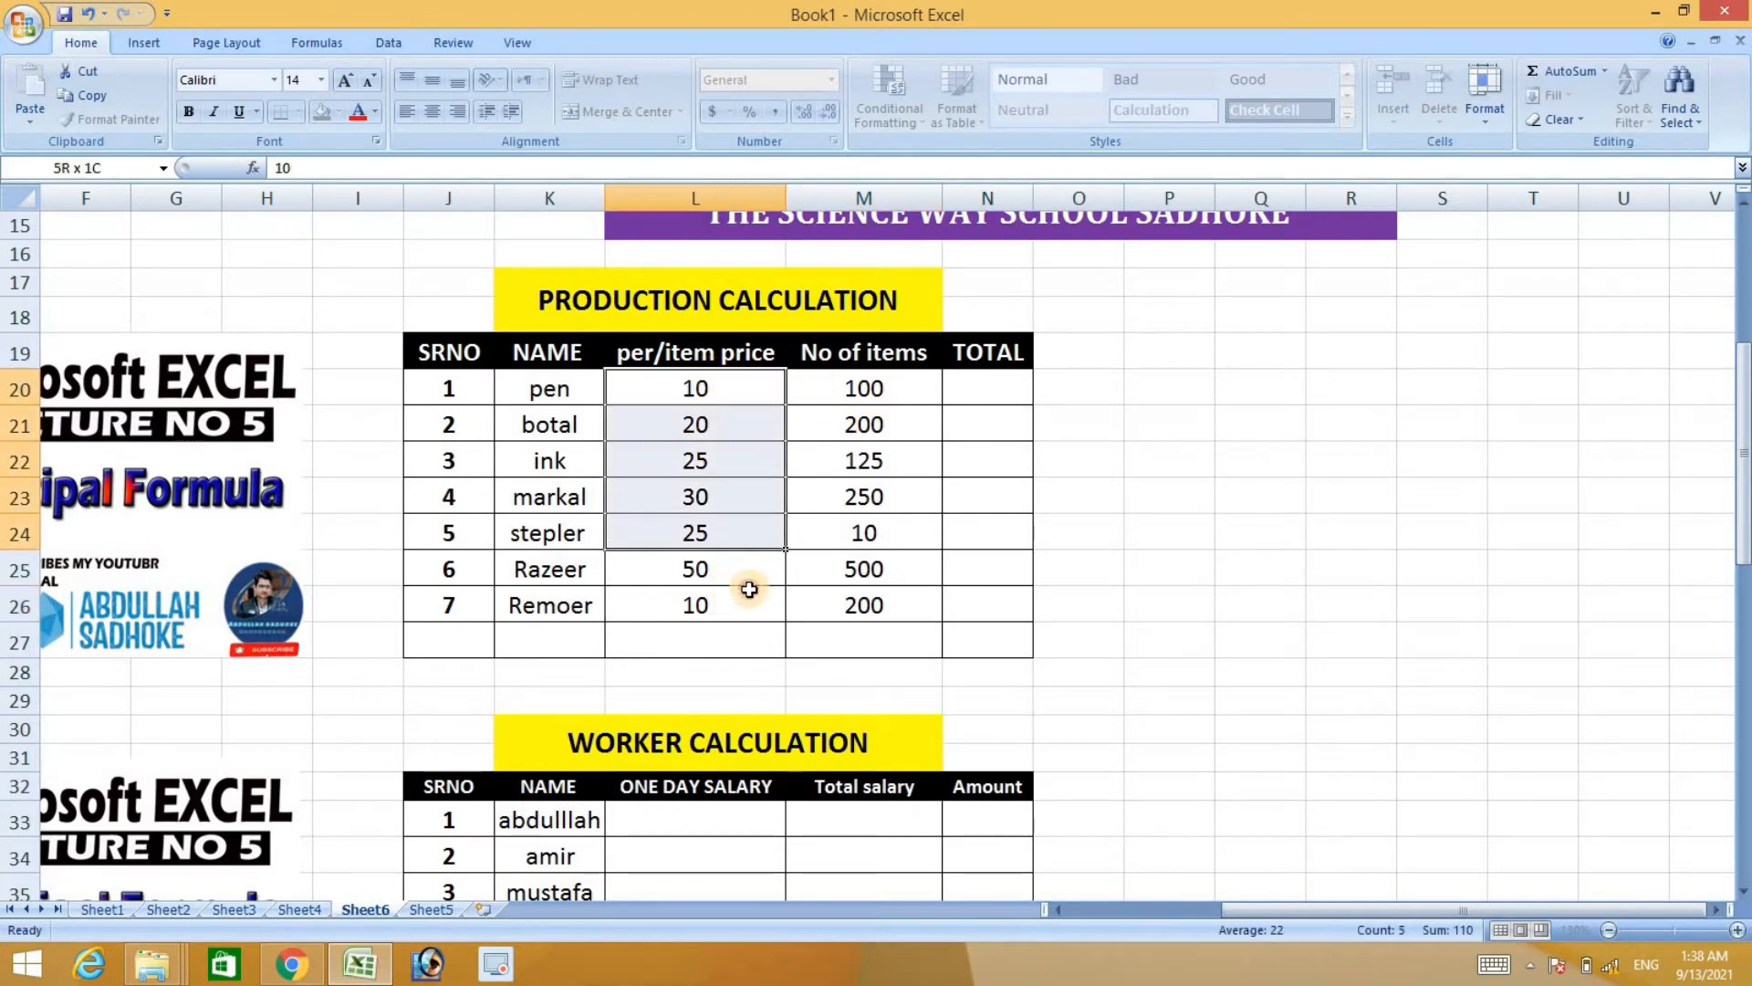
pyautogui.click(911, 387)
pyautogui.moveTo(912, 404); pyautogui.dragTo(916, 481)
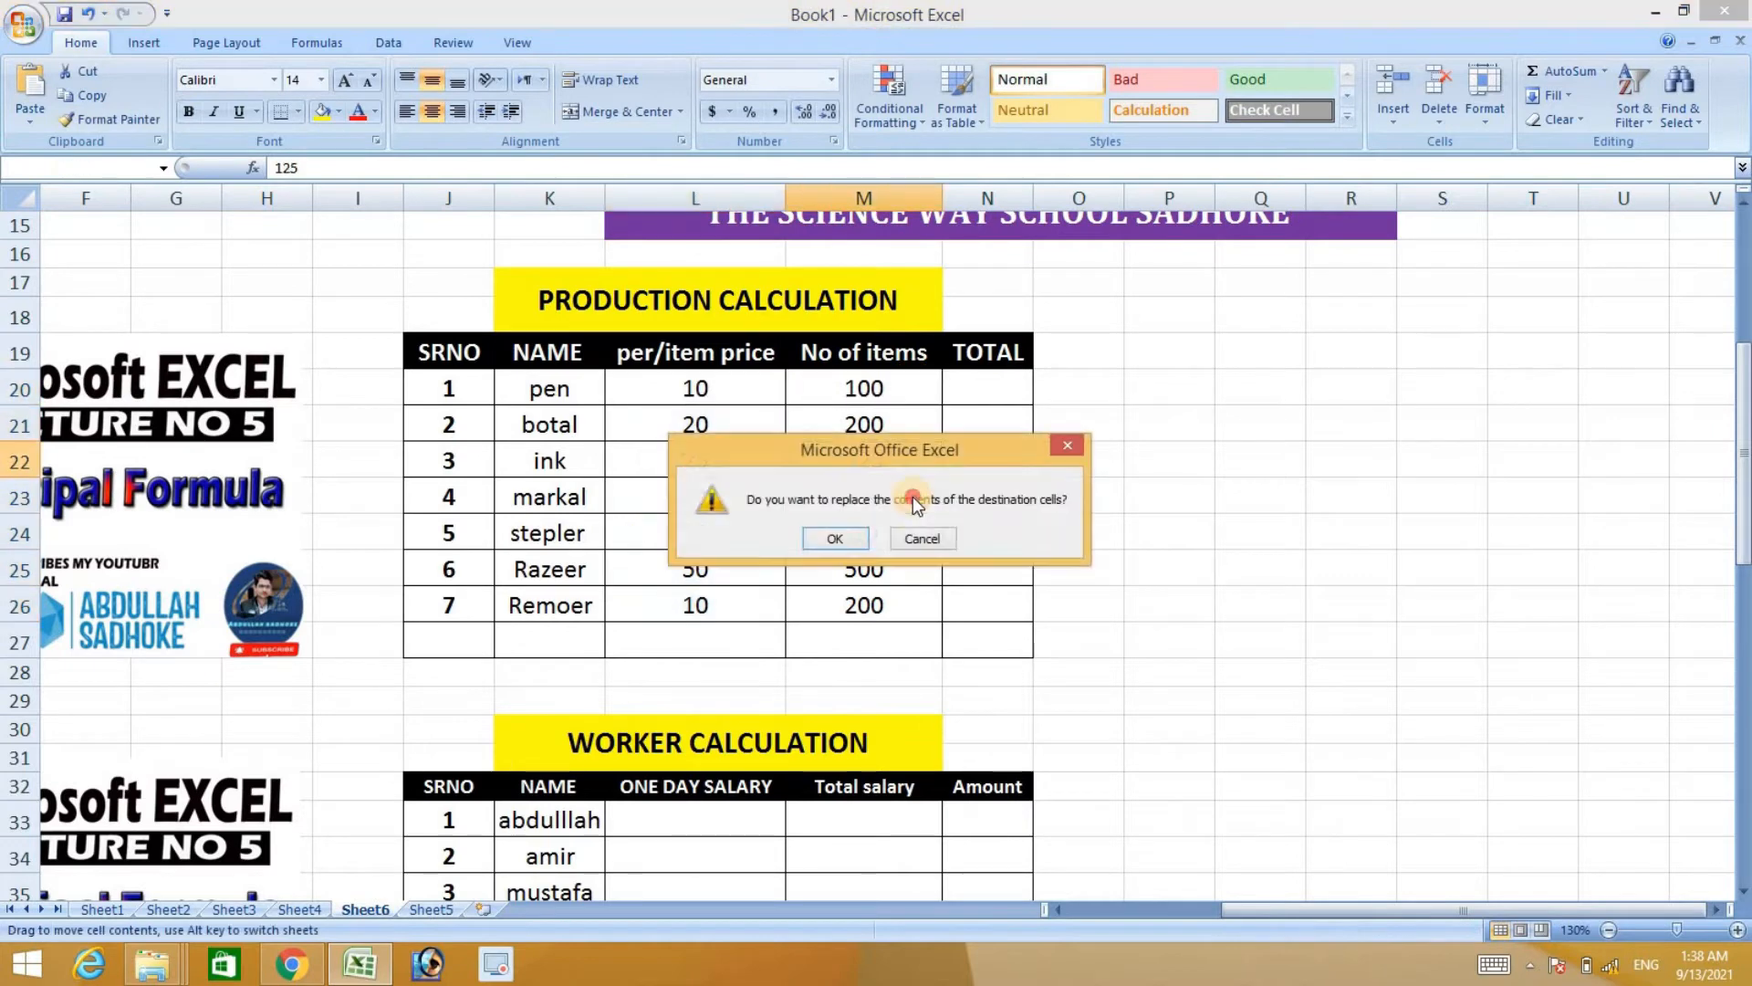
pyautogui.click(920, 536)
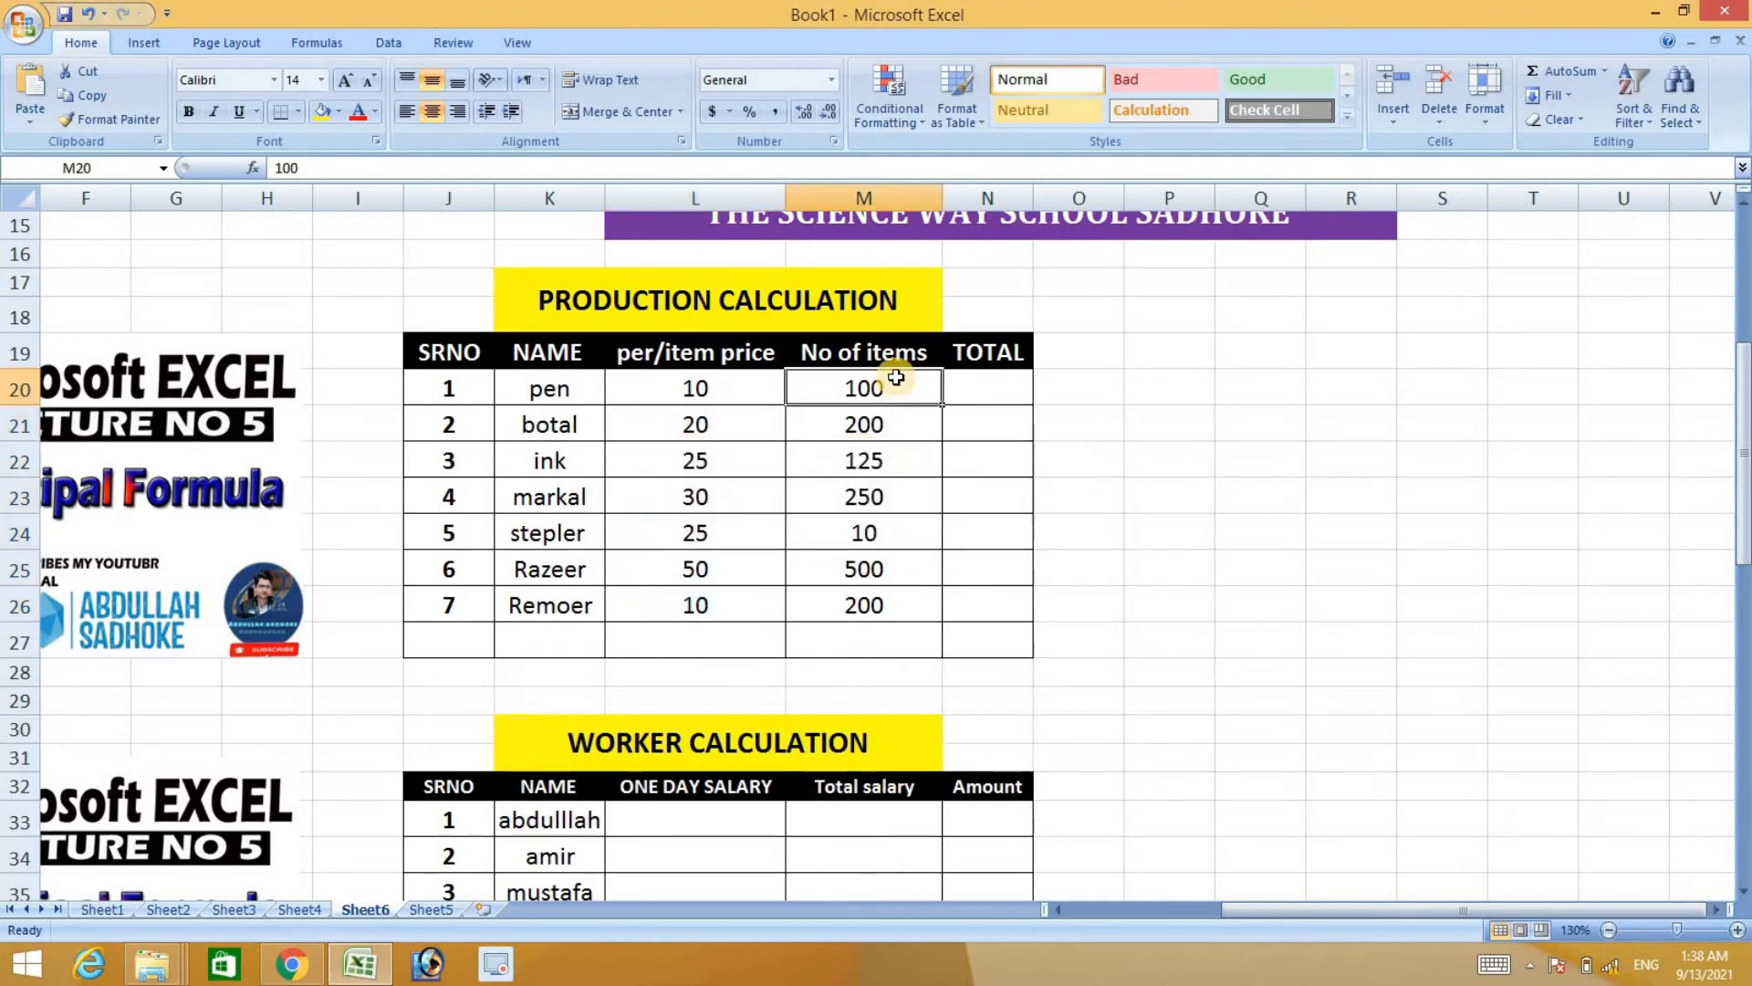
pyautogui.doubleClick(996, 388)
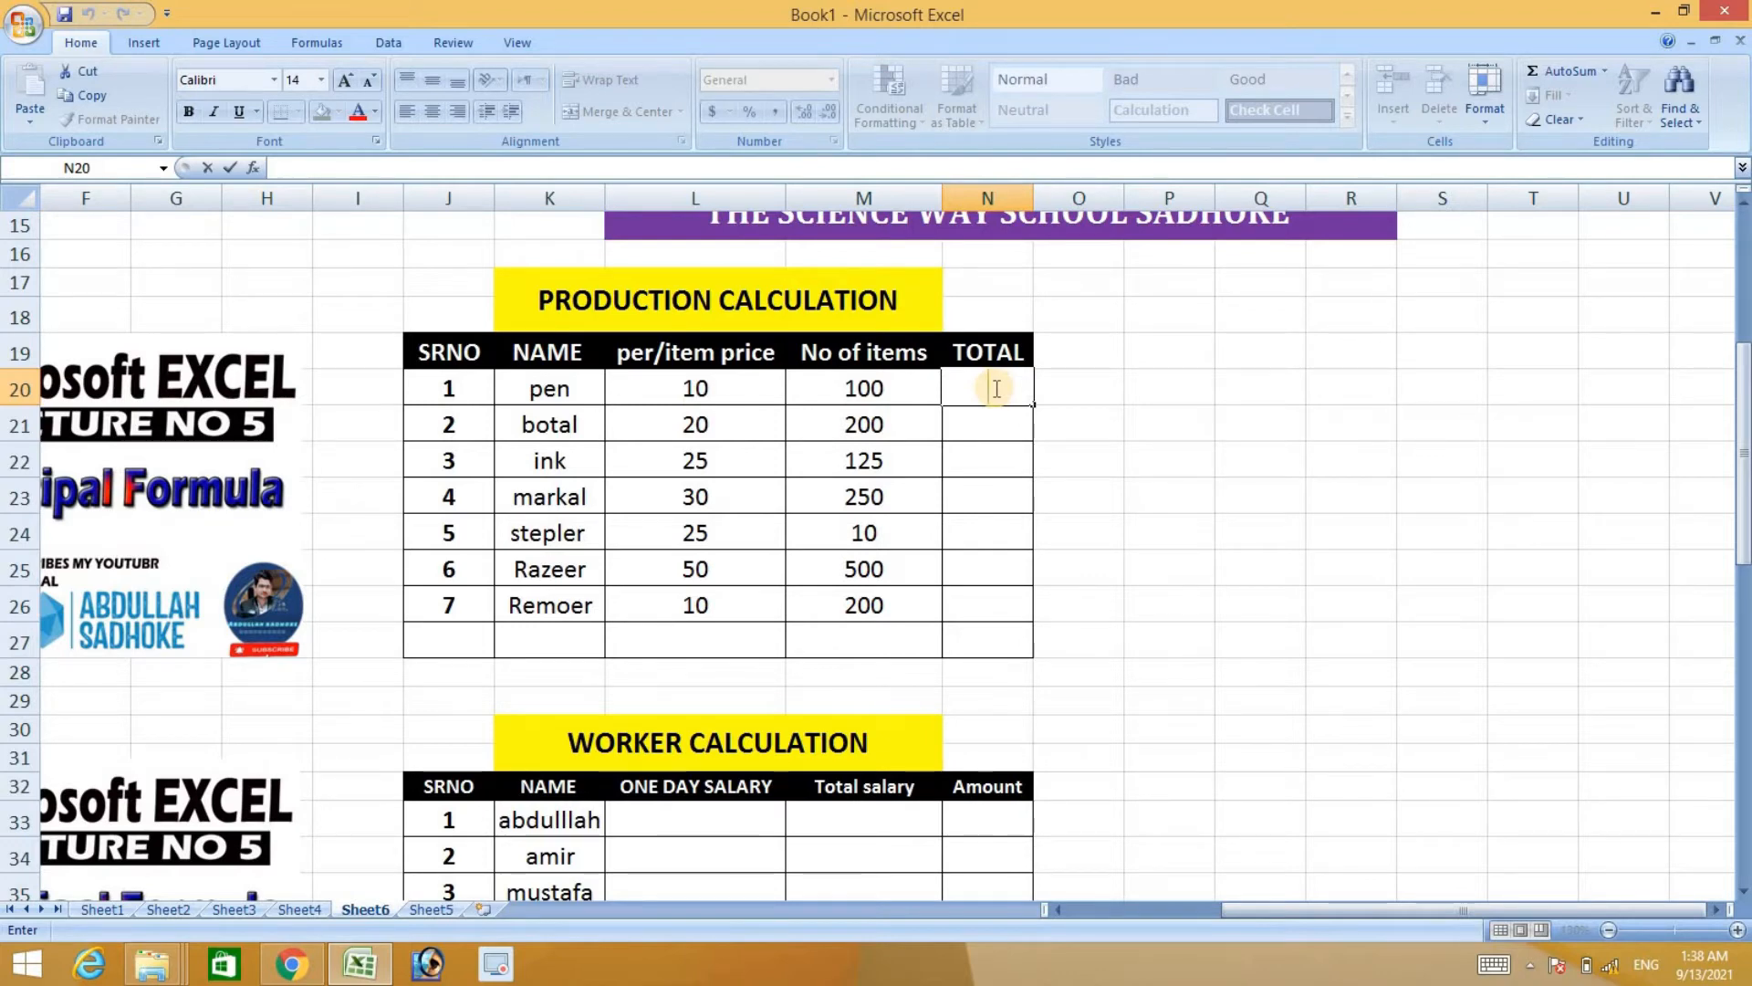
pyautogui.write('=')
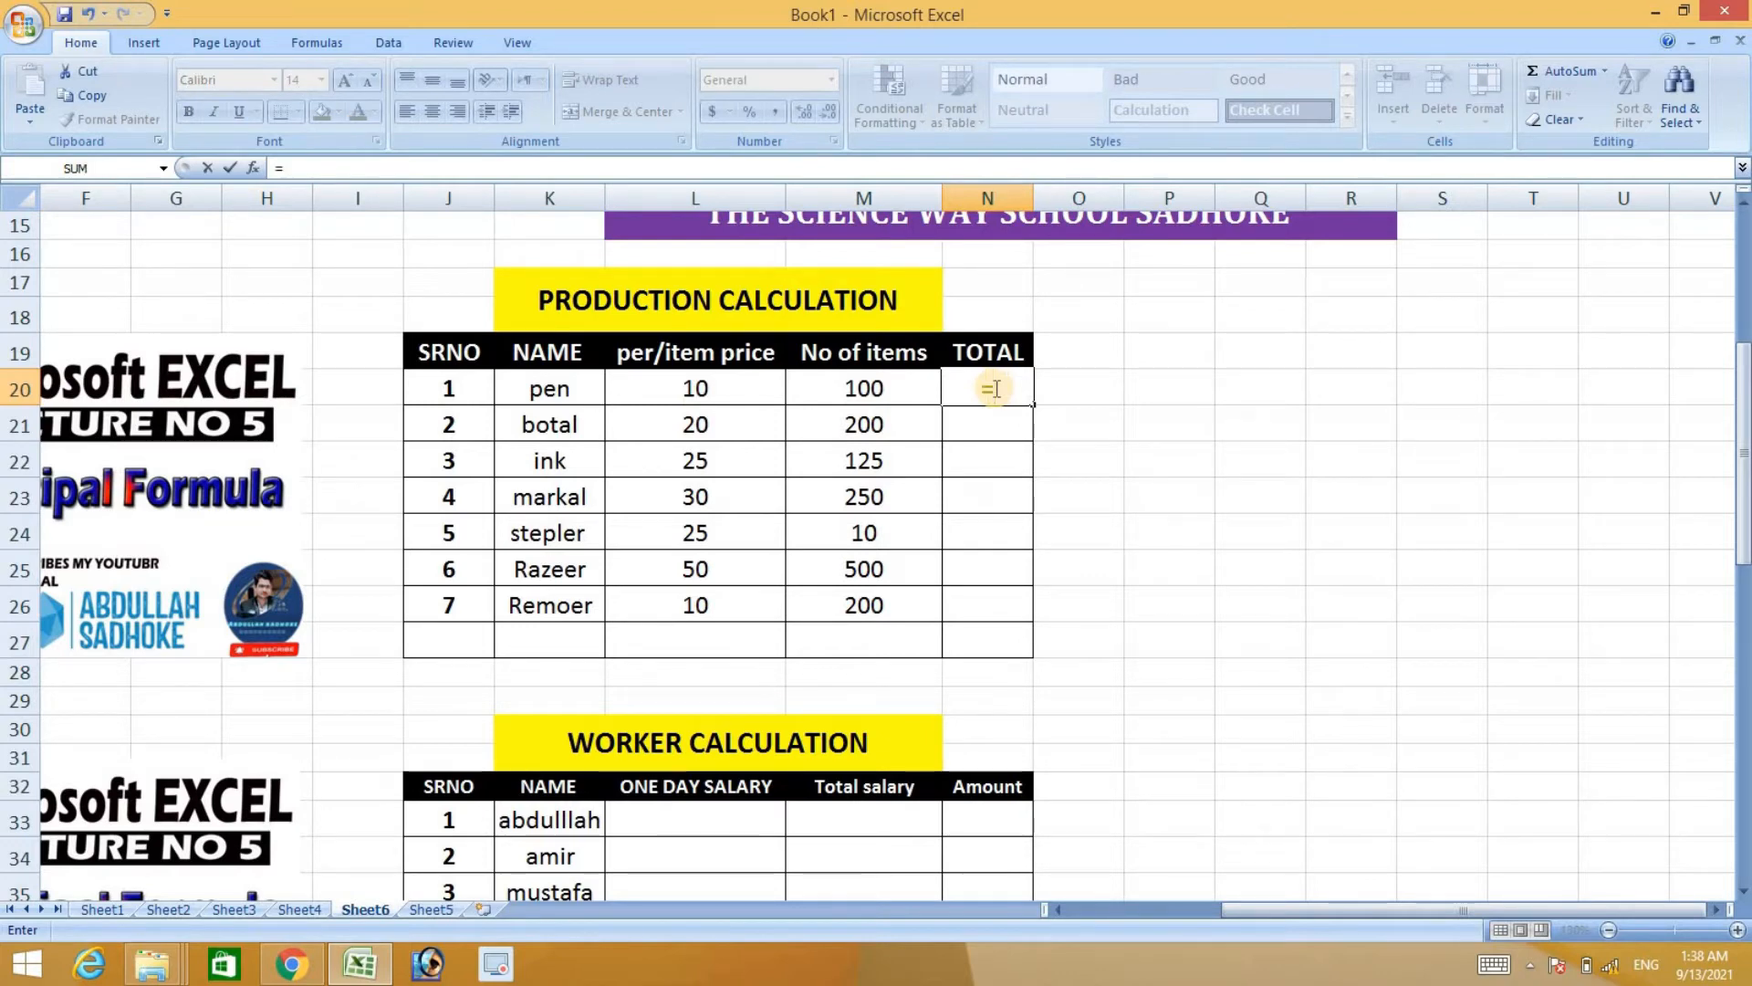
pyautogui.click(727, 388)
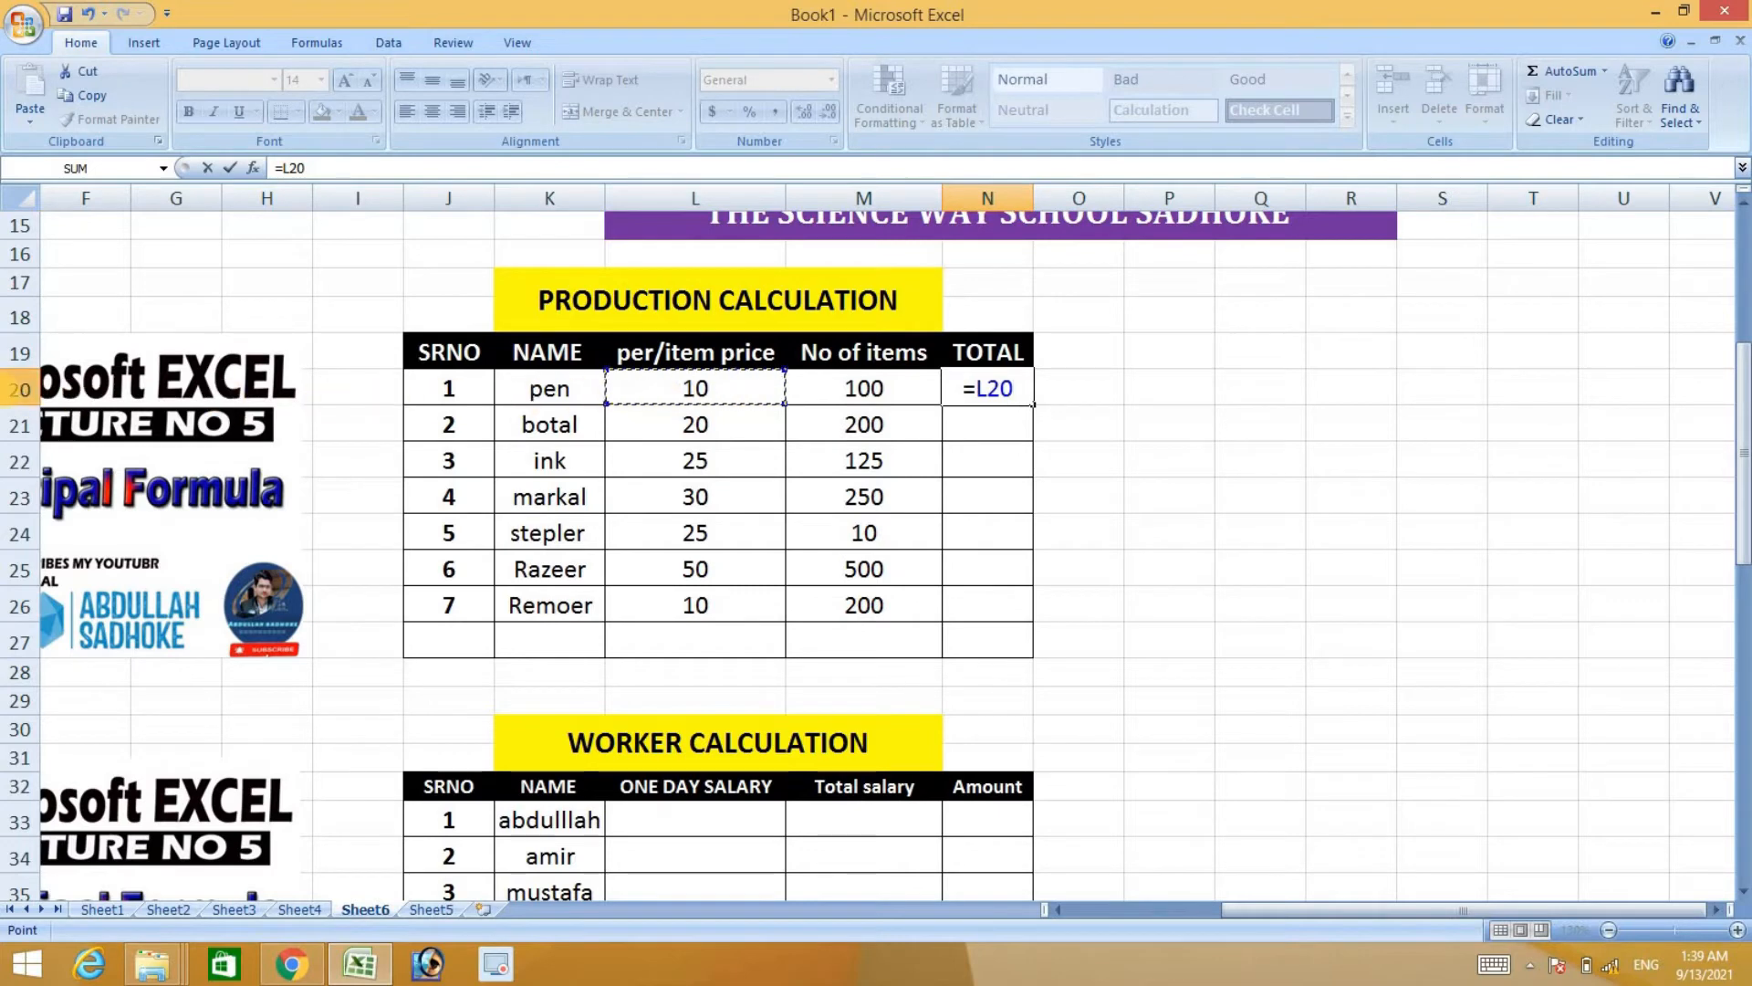
pyautogui.moveTo(1099, 392); pyautogui.dragTo(896, 405)
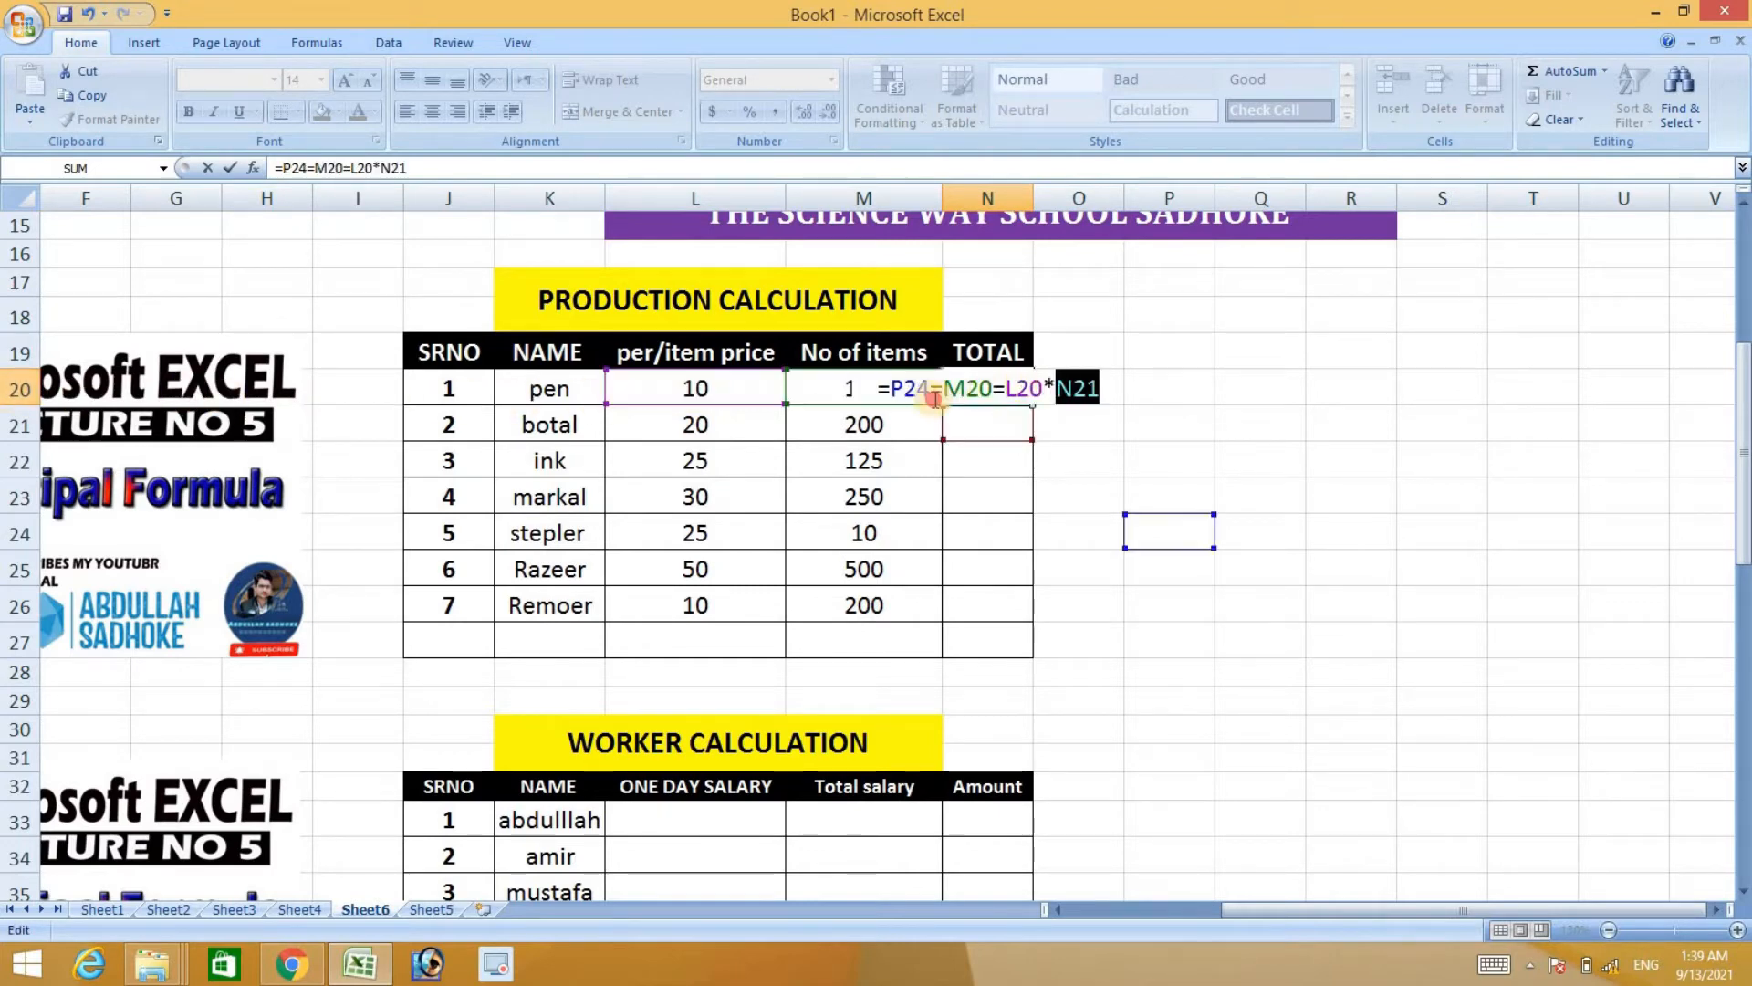
pyautogui.press('BackSpace')
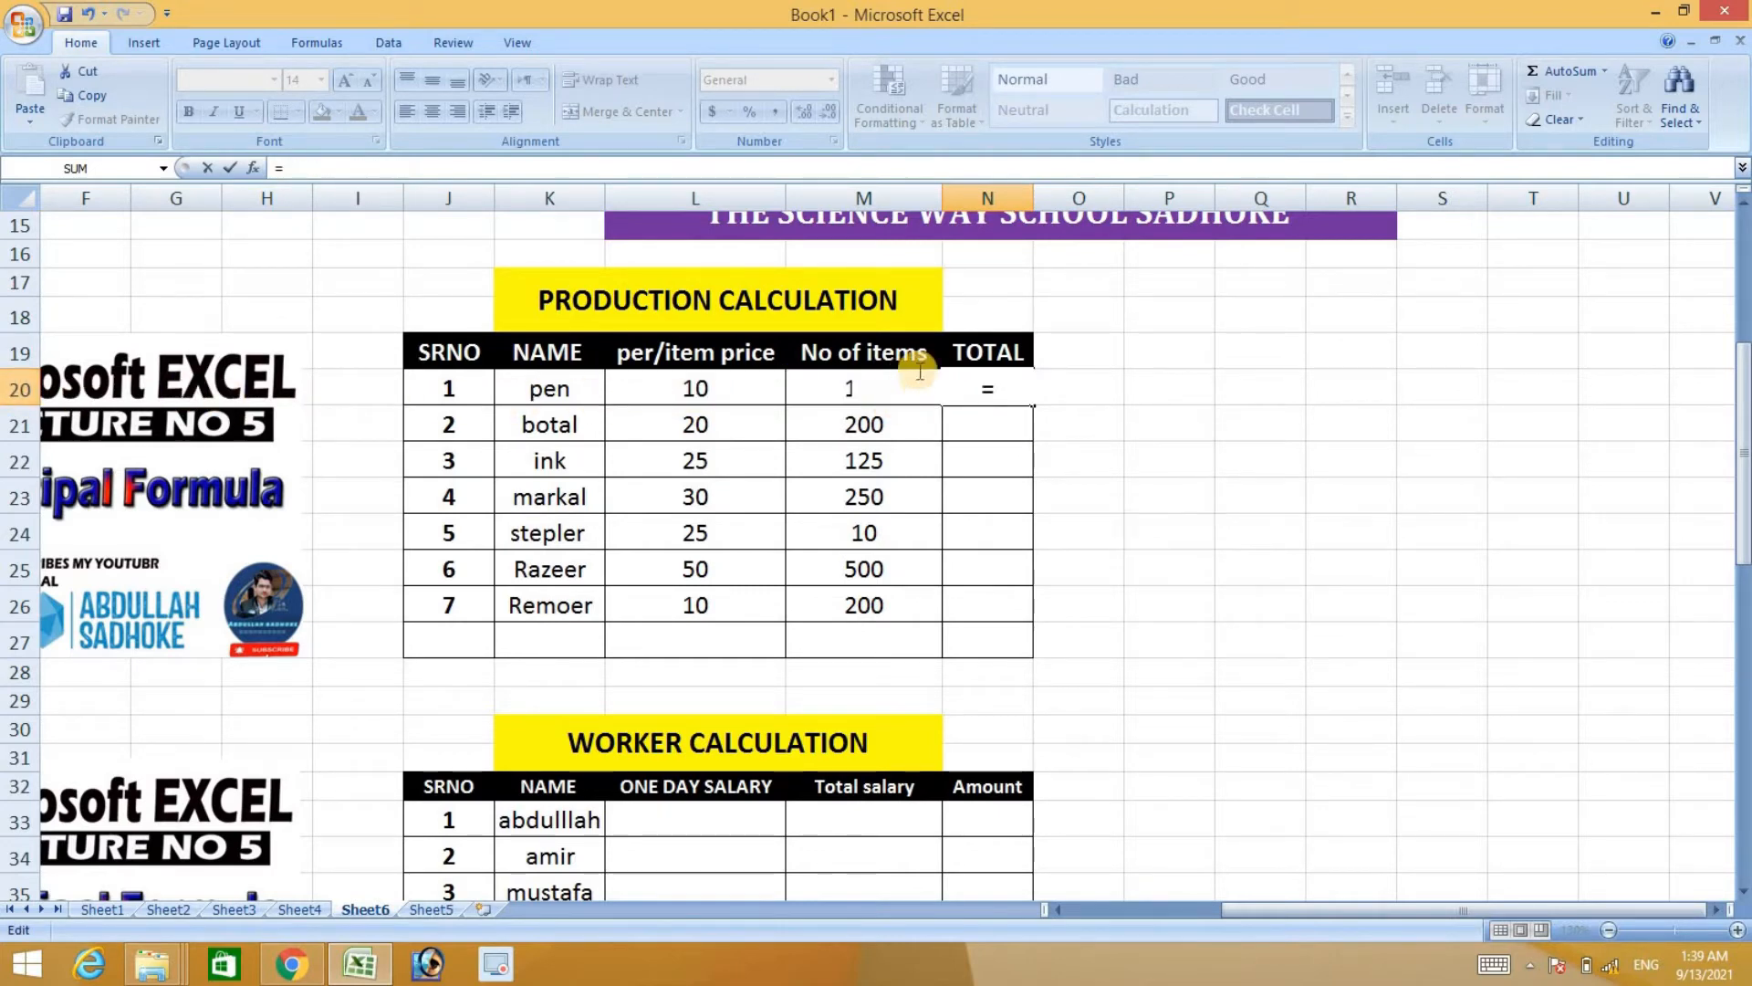
pyautogui.press('BackSpace')
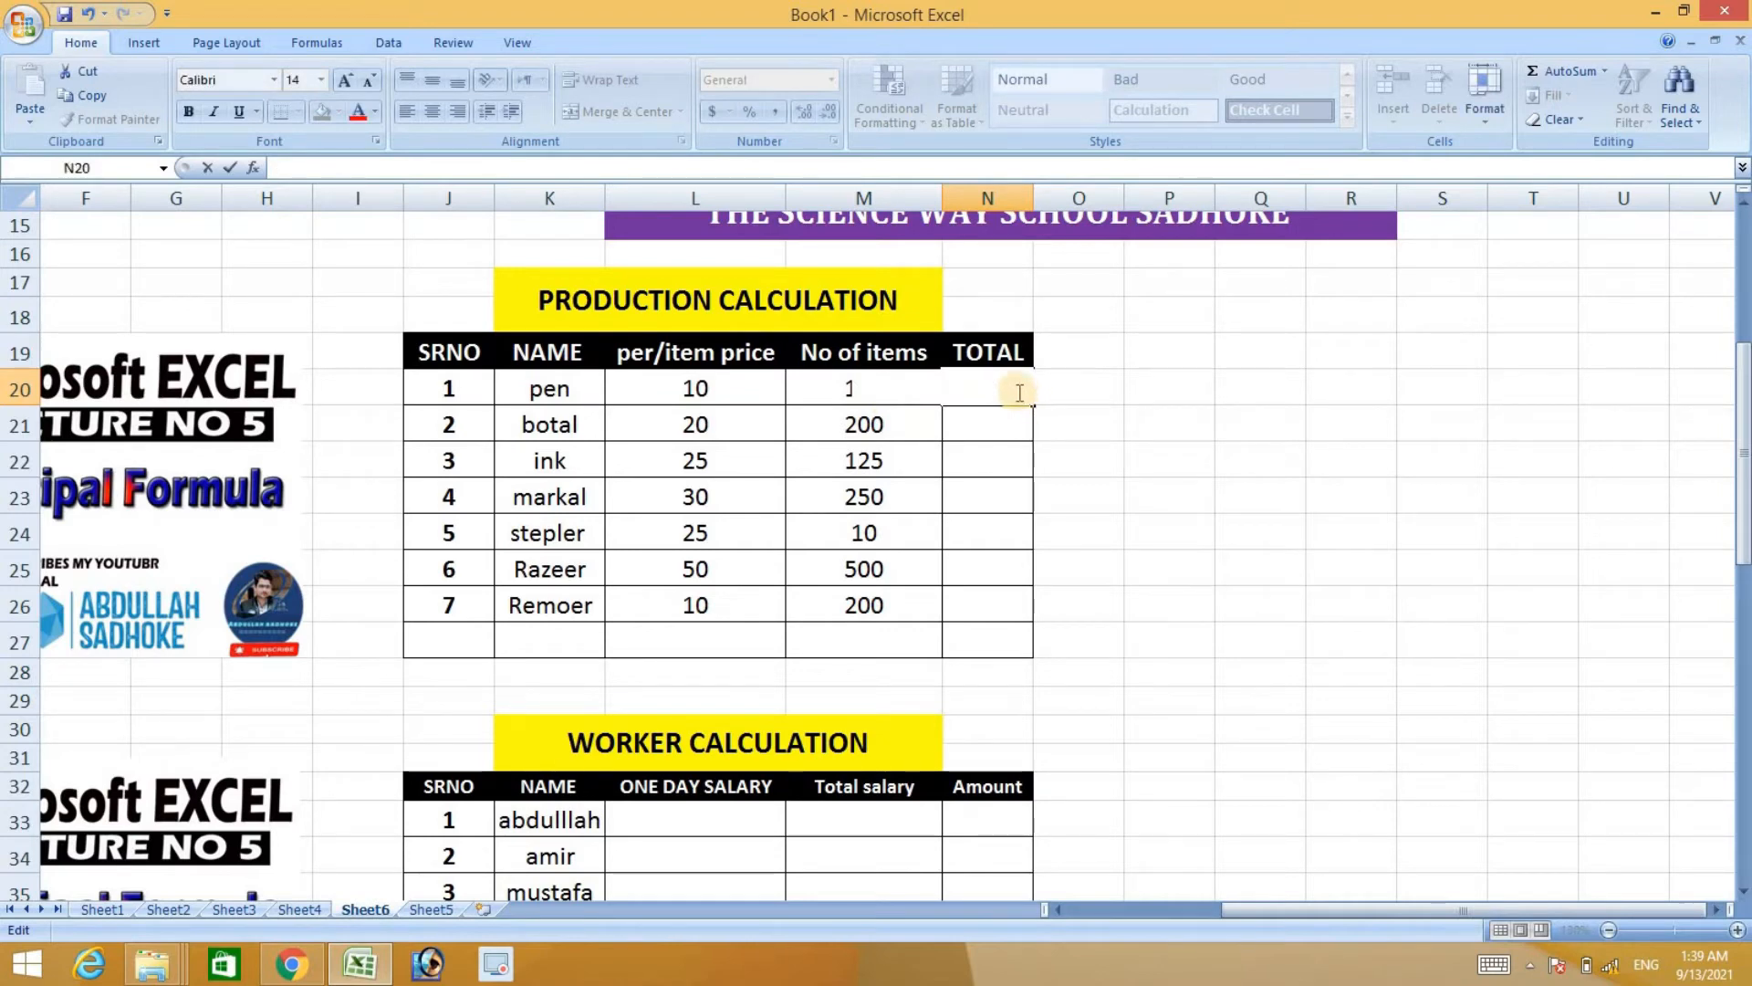
pyautogui.click(1000, 433)
pyautogui.click(999, 382)
pyautogui.press('BackSpace')
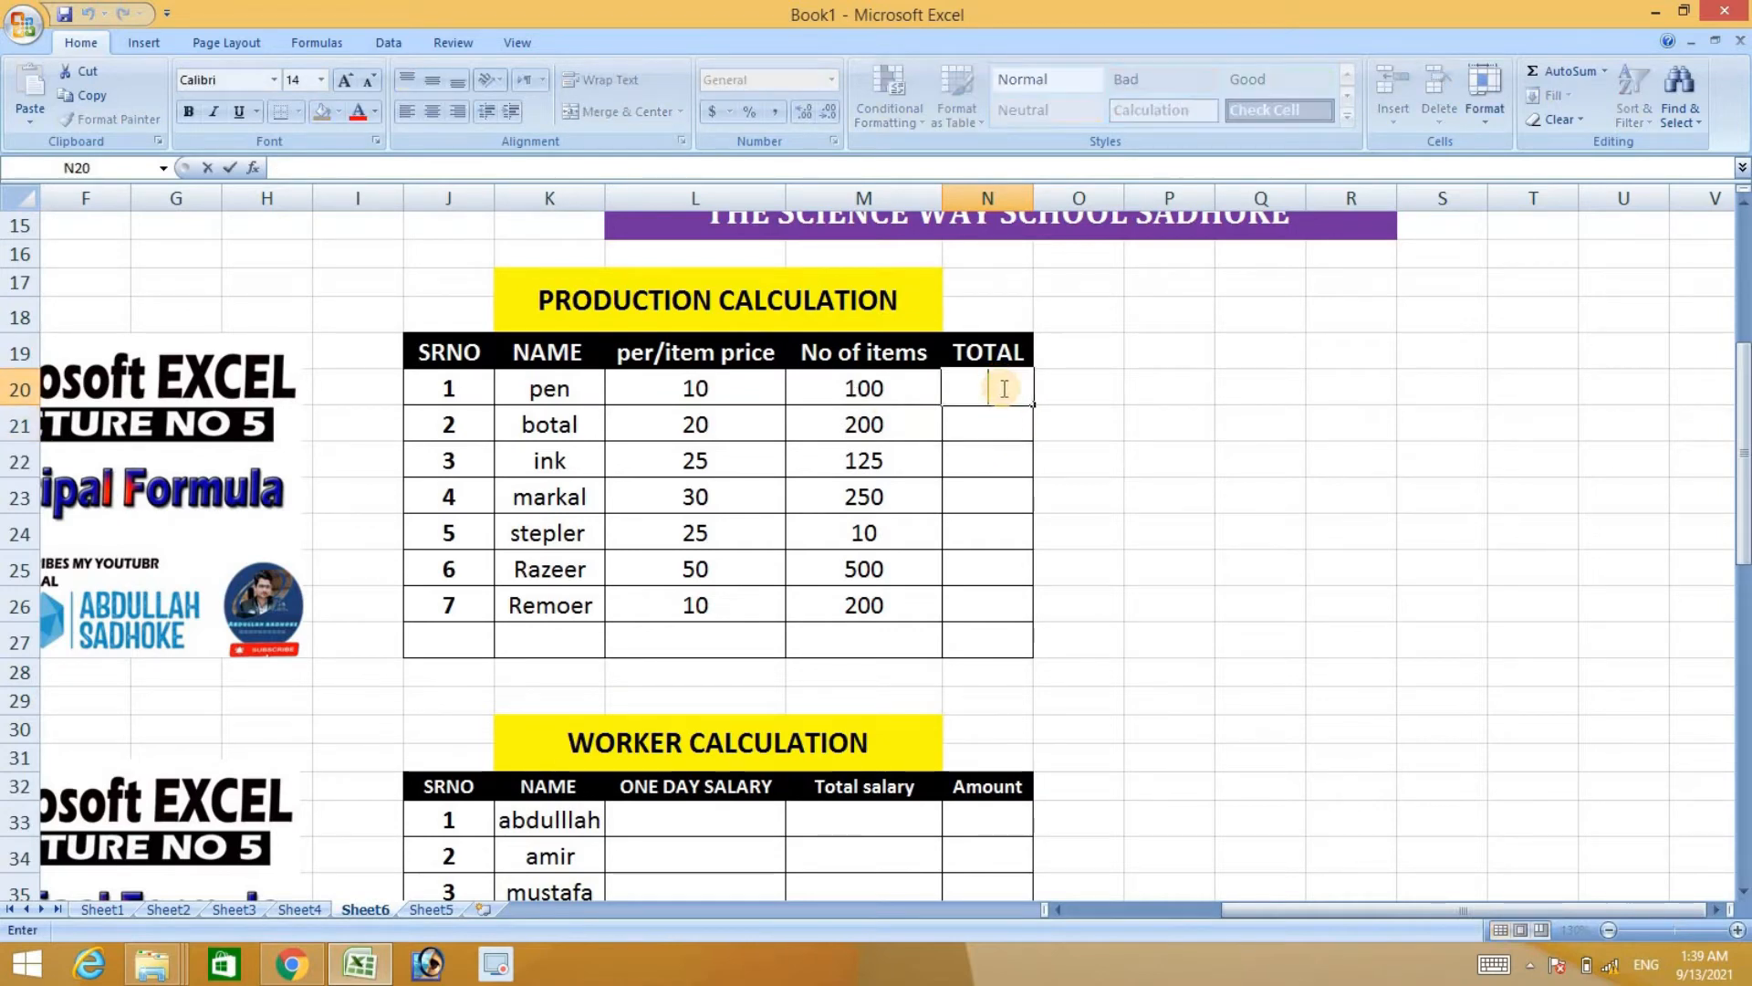
# Calculate the pen's total in N20 with the formula =L20*M20 and widen column N.
pyautogui.write('=')
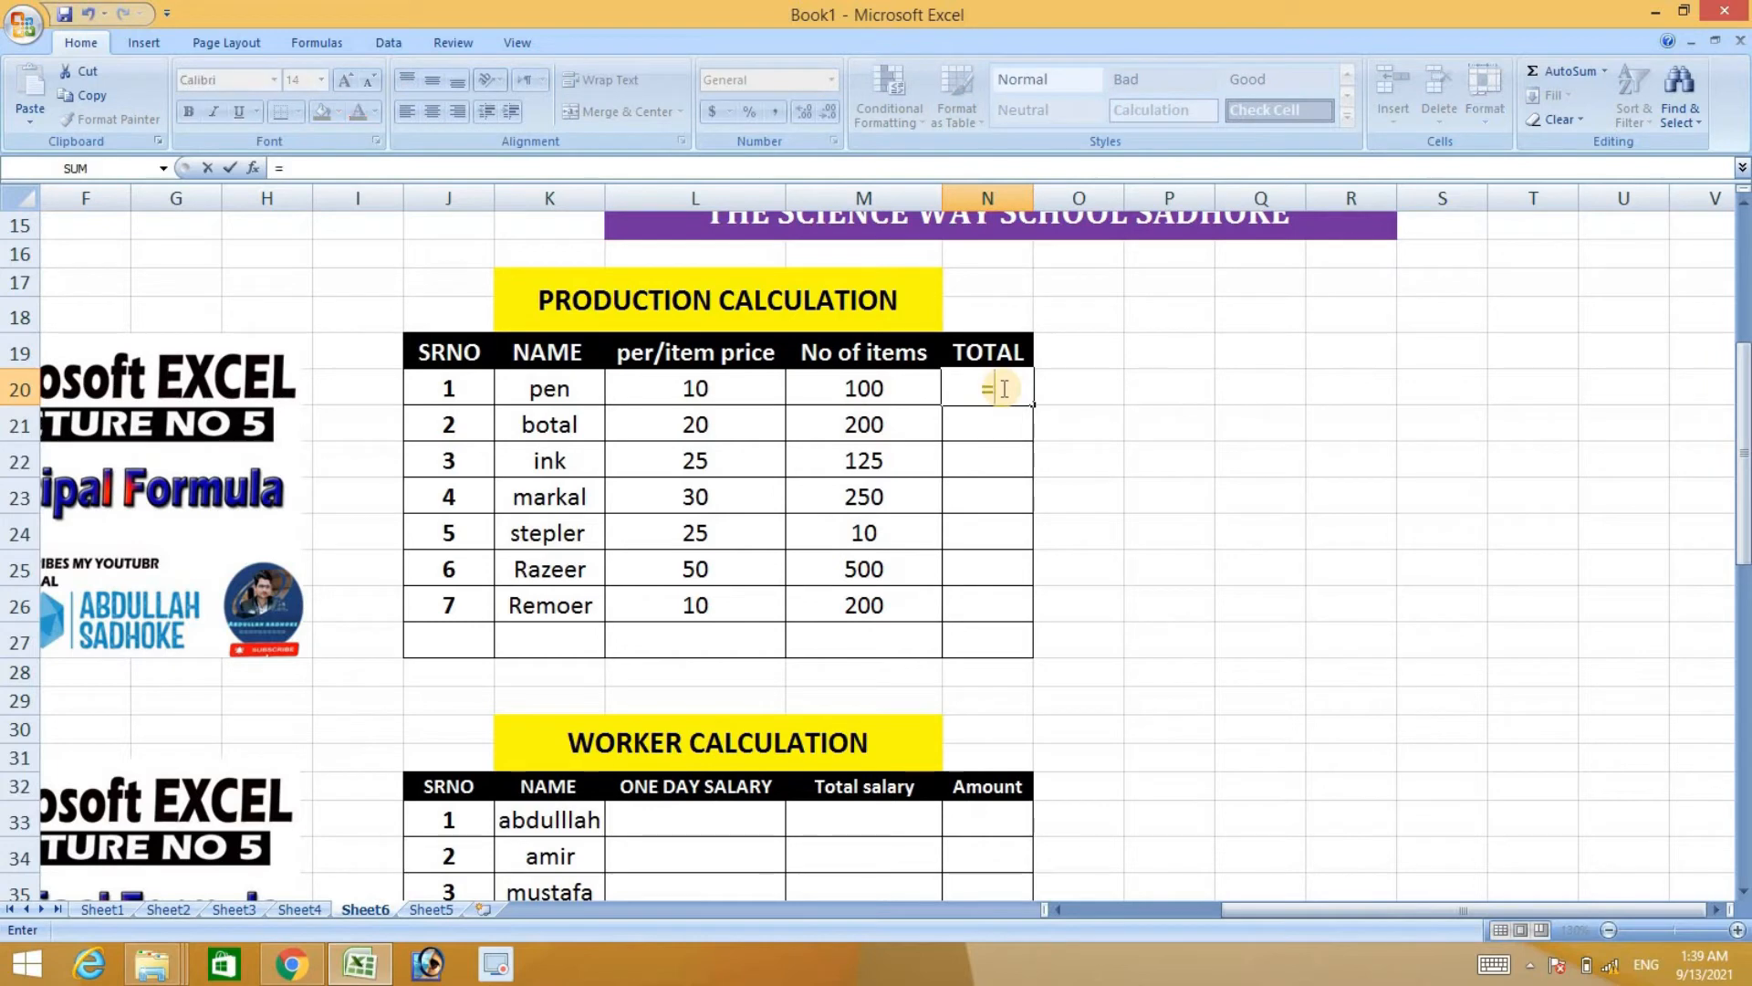
pyautogui.click(721, 395)
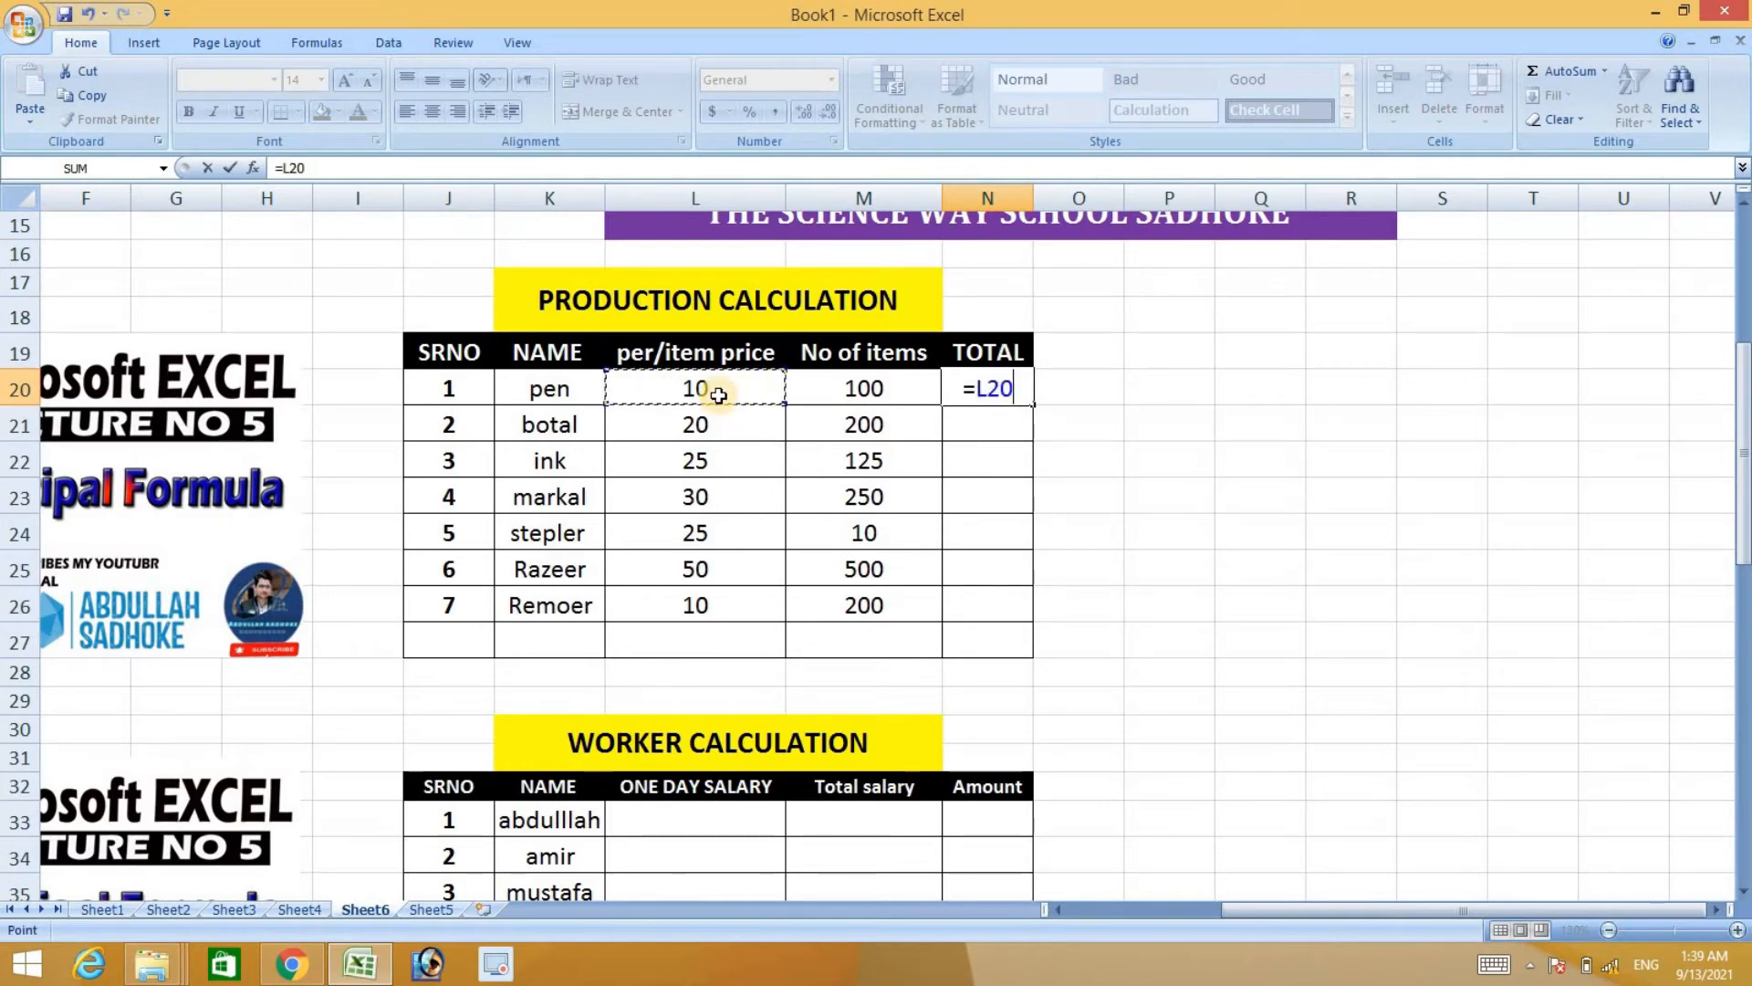
pyautogui.write('*')
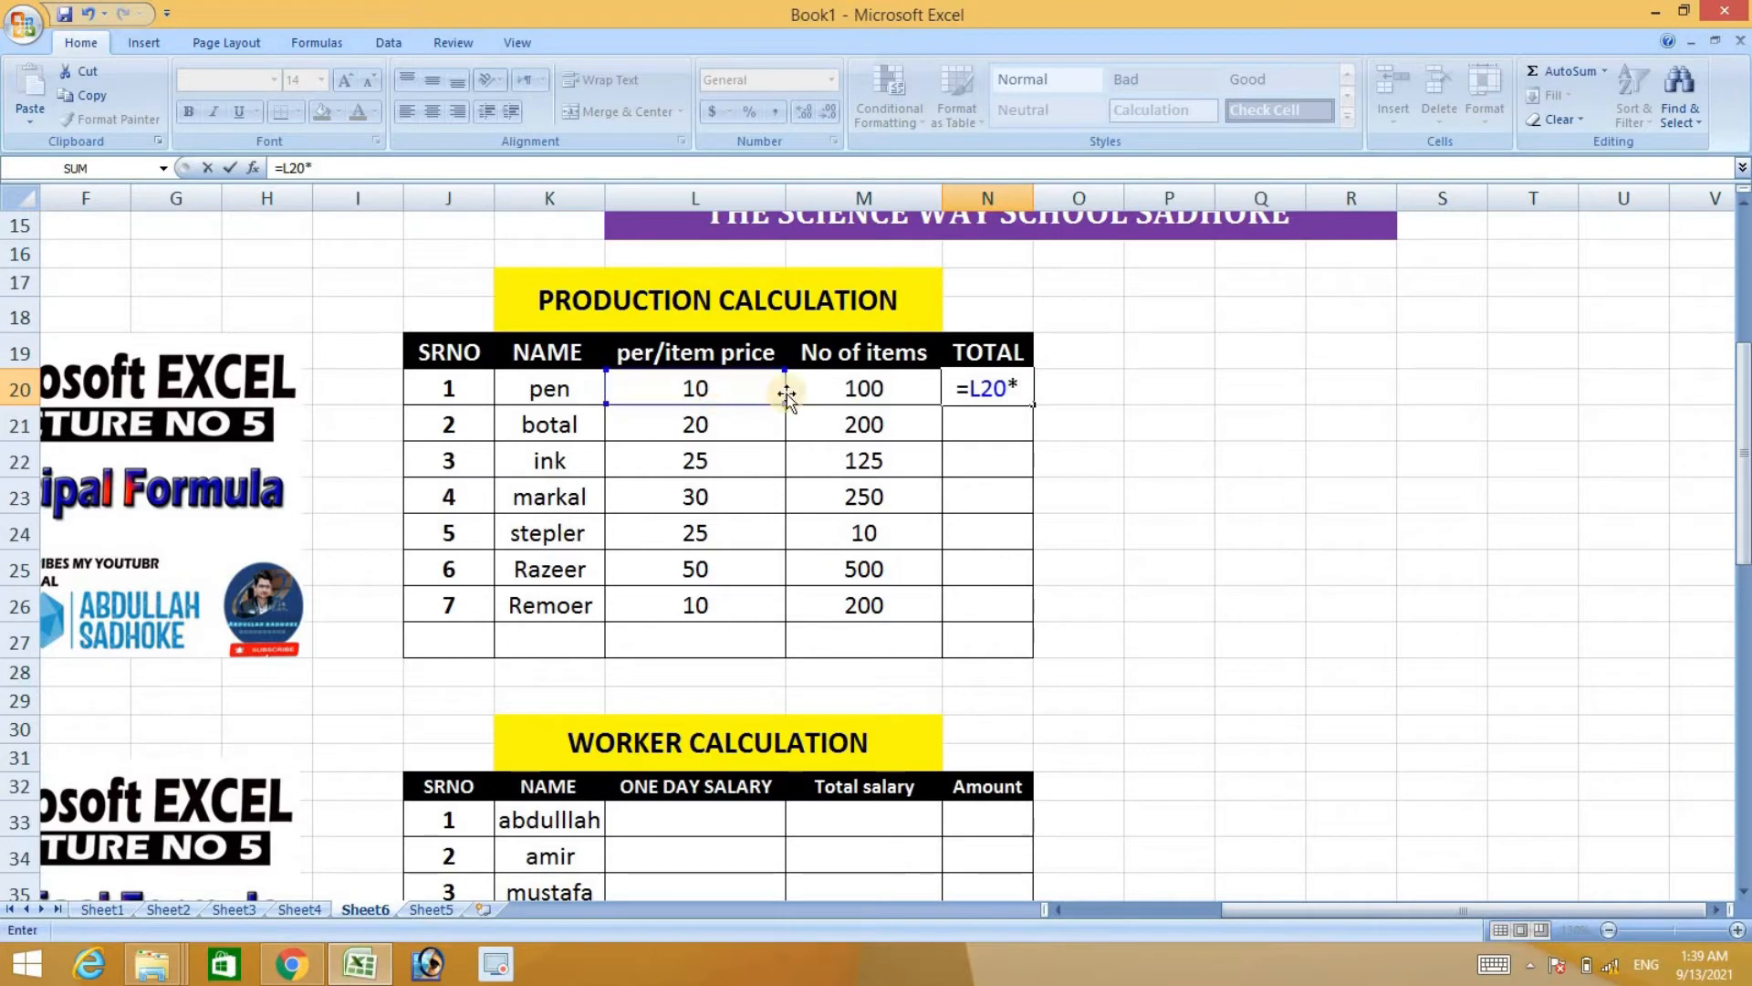
pyautogui.click(895, 398)
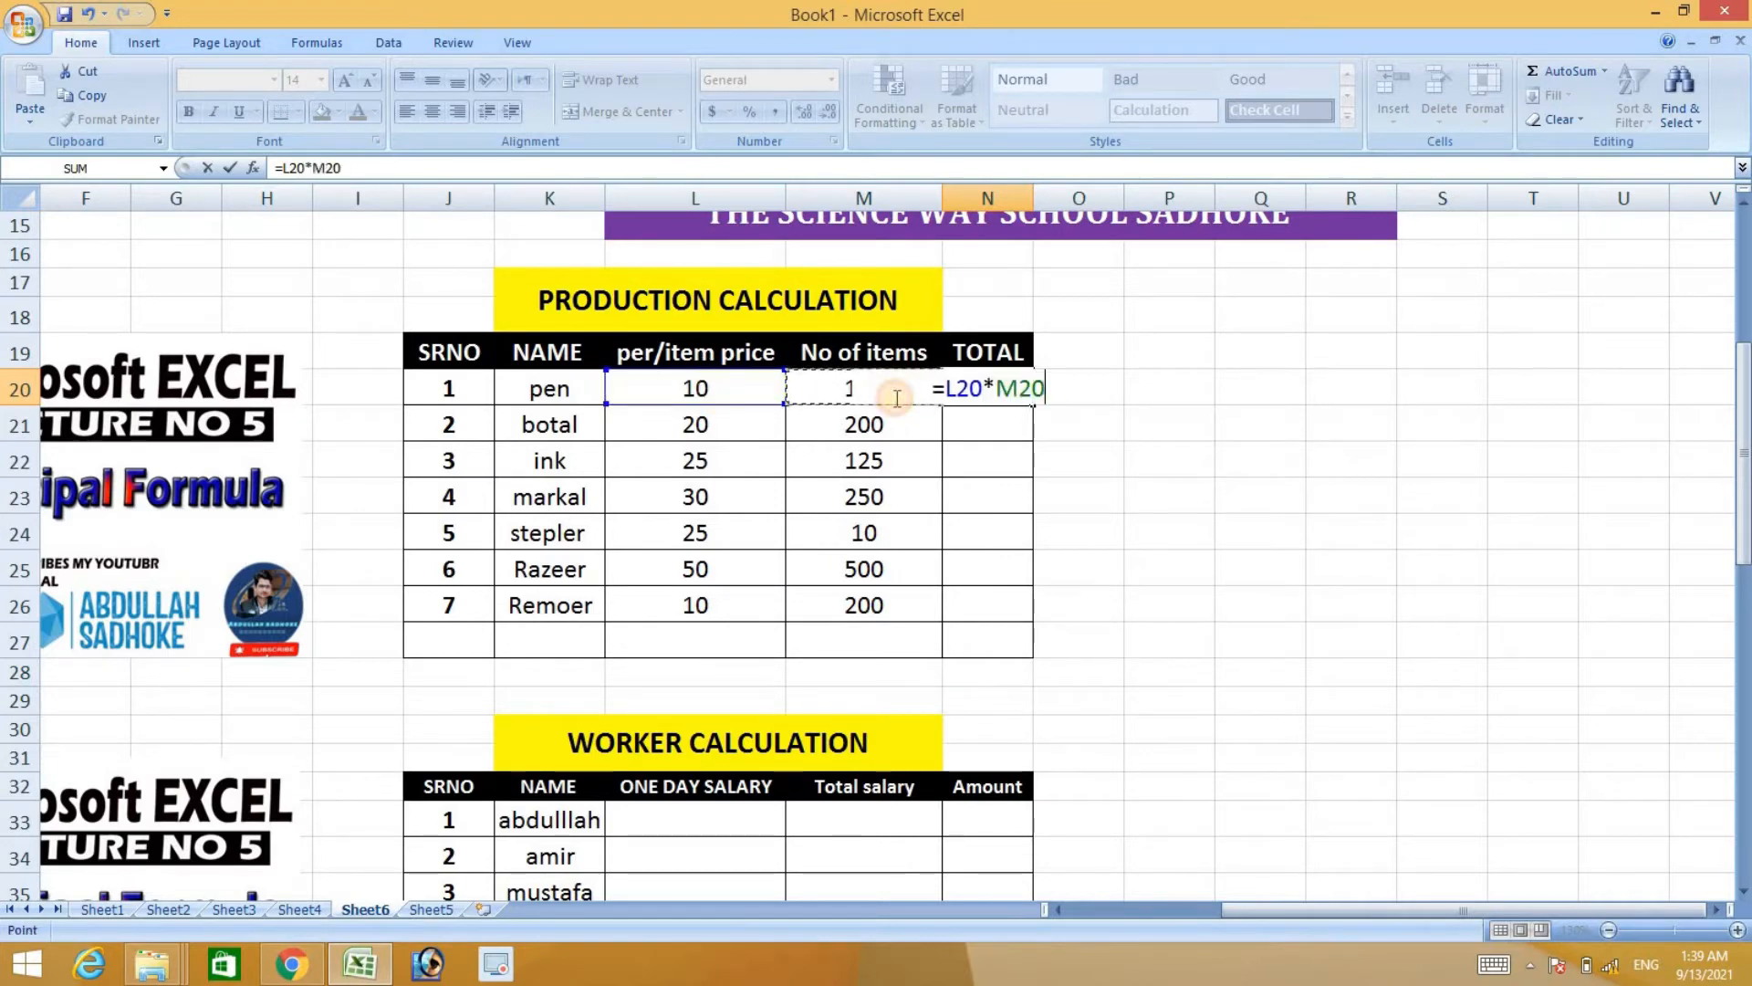
pyautogui.press('Return')
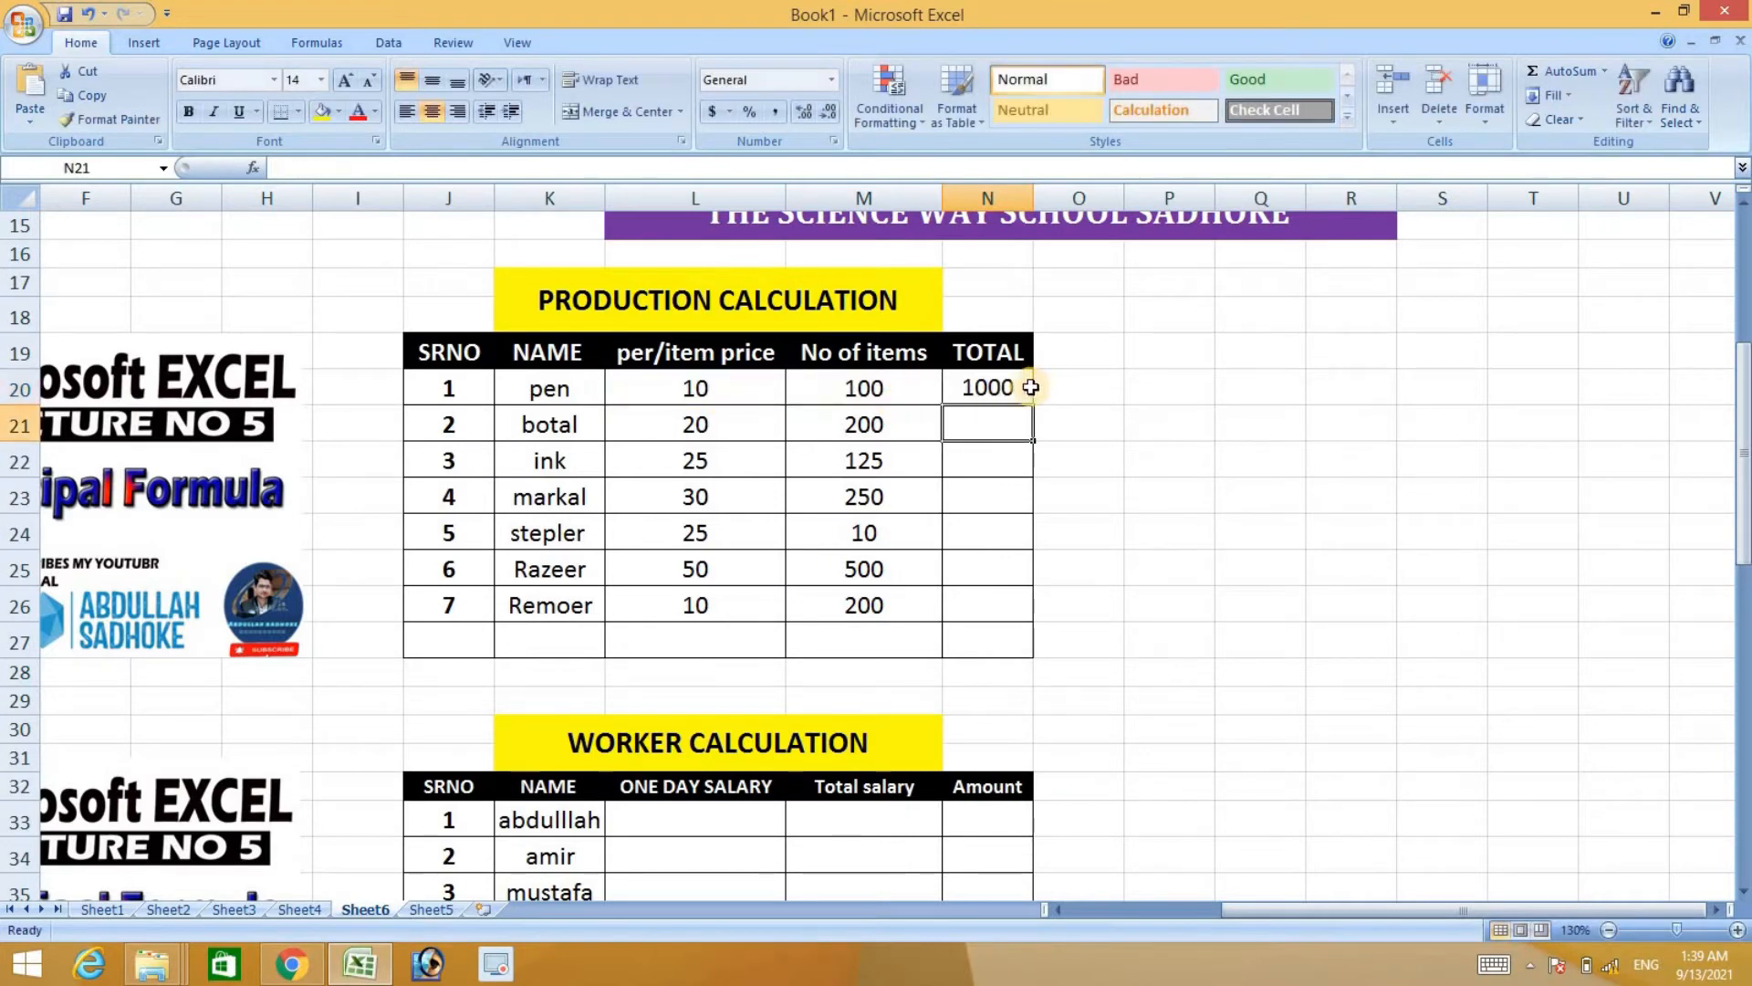
pyautogui.moveTo(1034, 198); pyautogui.dragTo(1078, 203)
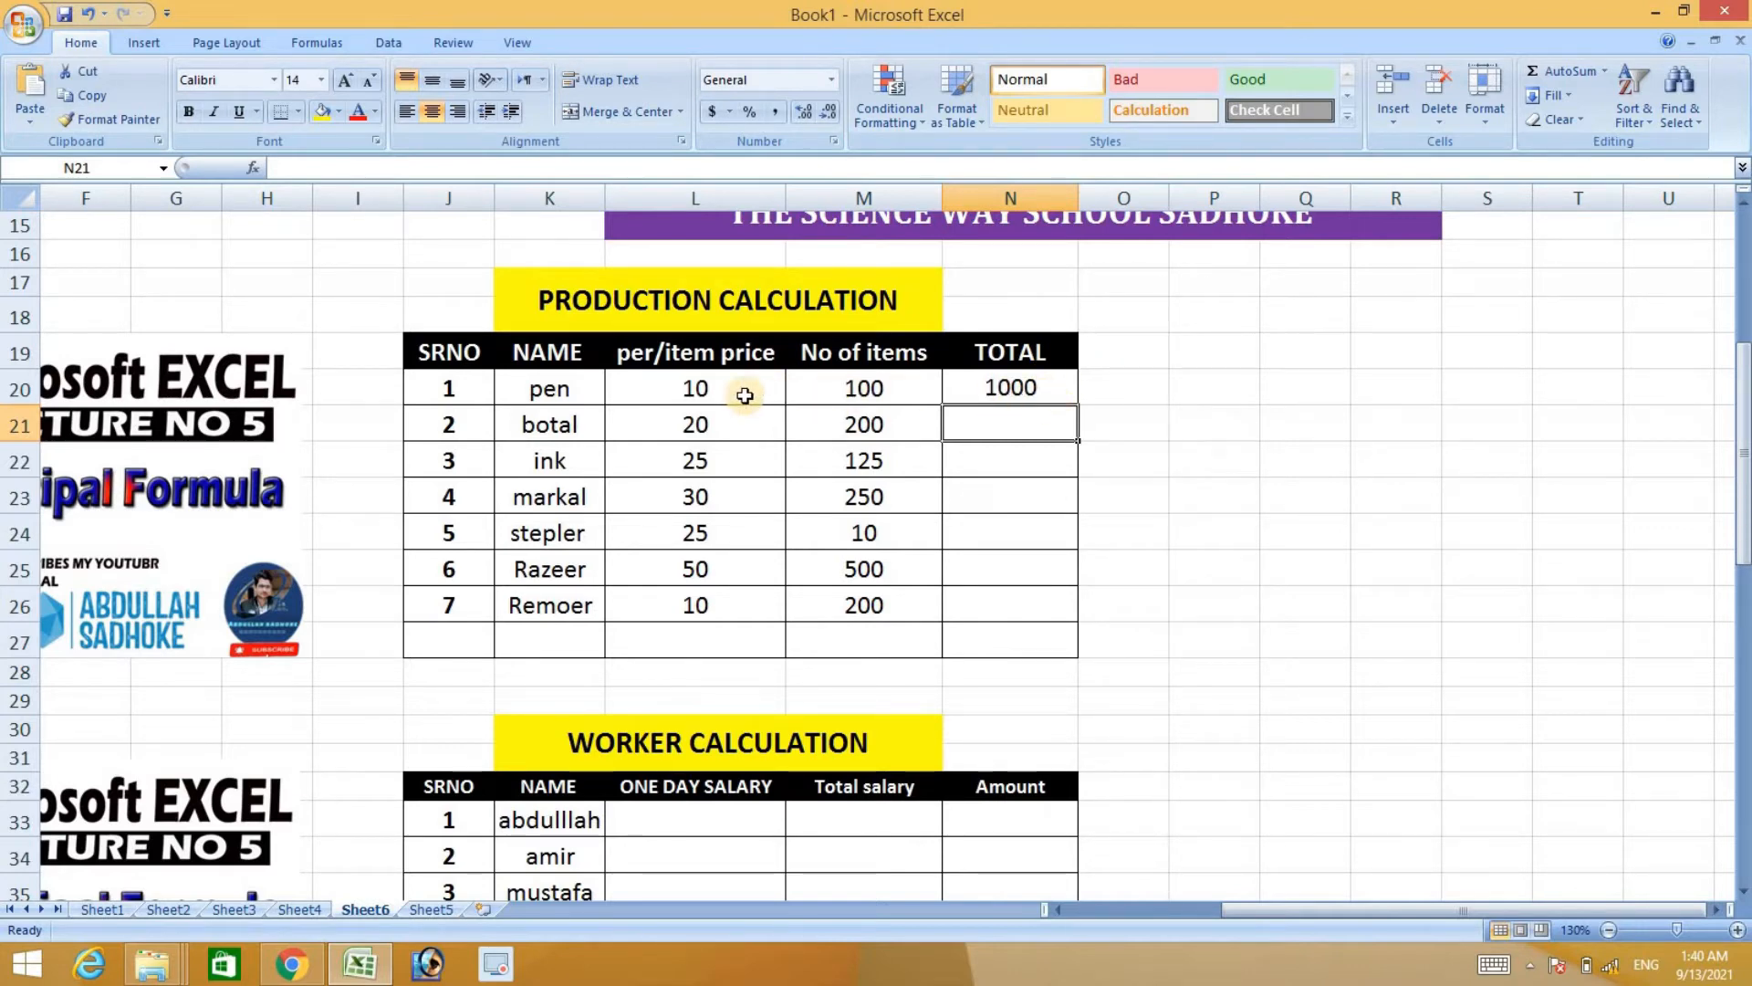
# Fill the pen's total formula from N20 down to N26 for the other items.
pyautogui.doubleClick(1059, 387)
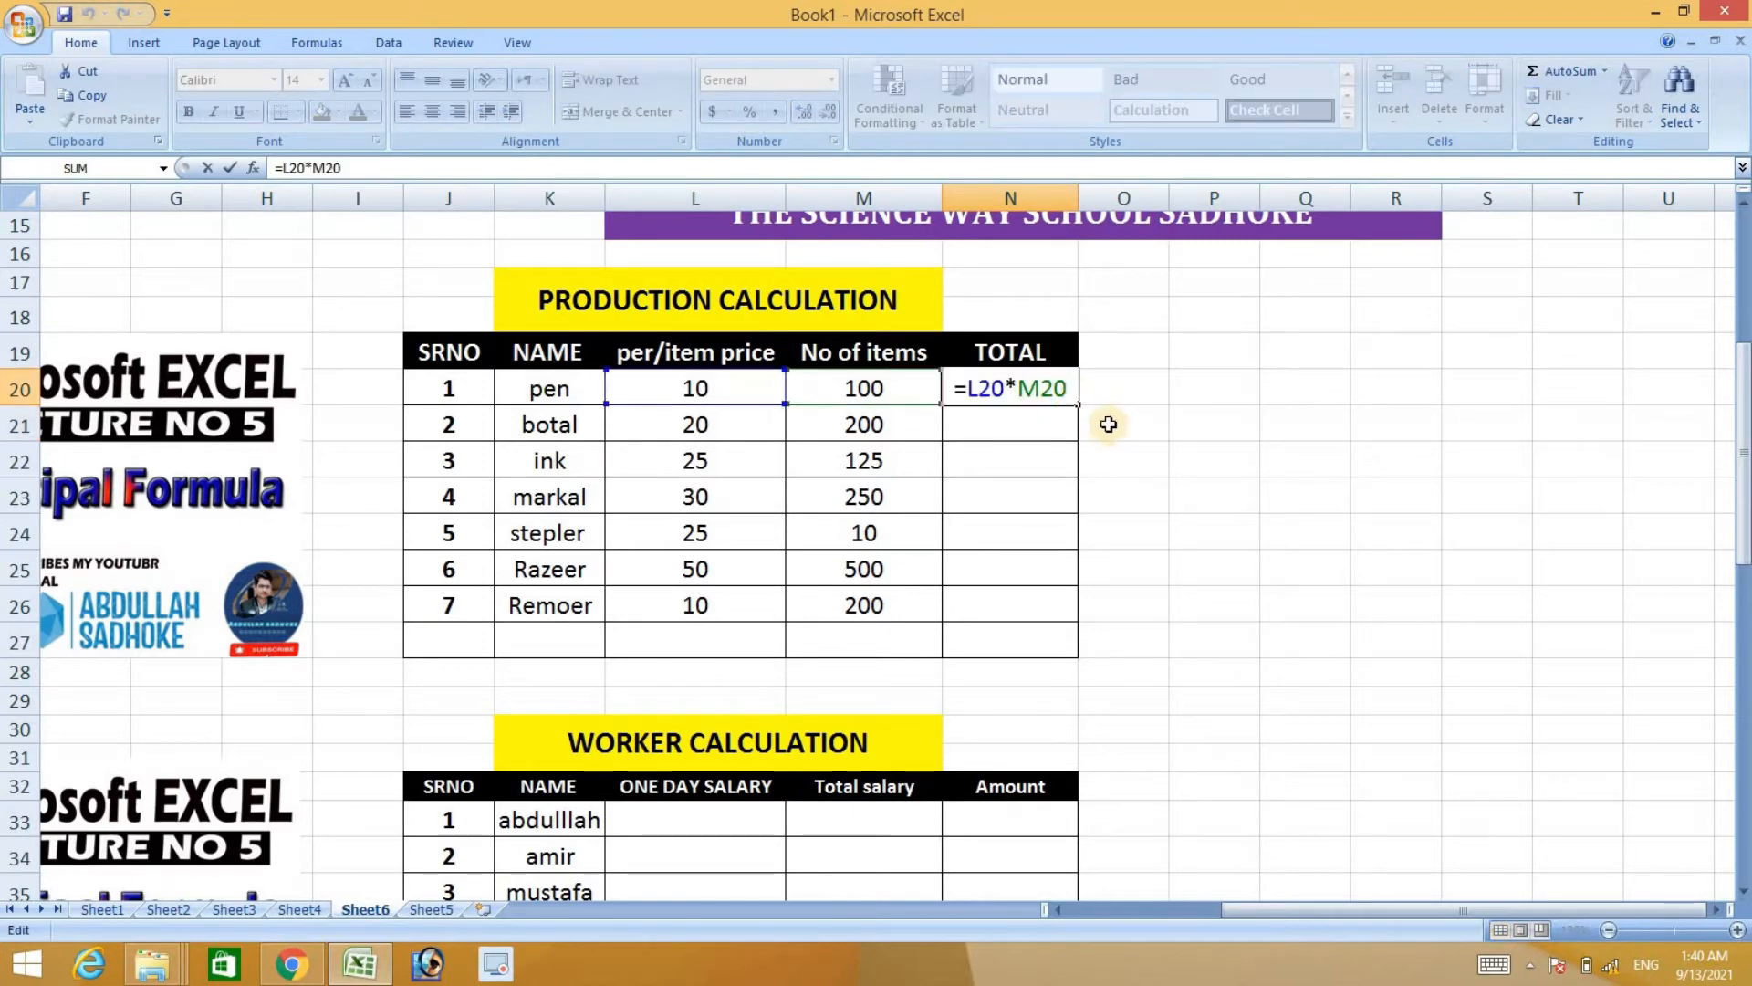
pyautogui.press('Return')
pyautogui.click(1067, 387)
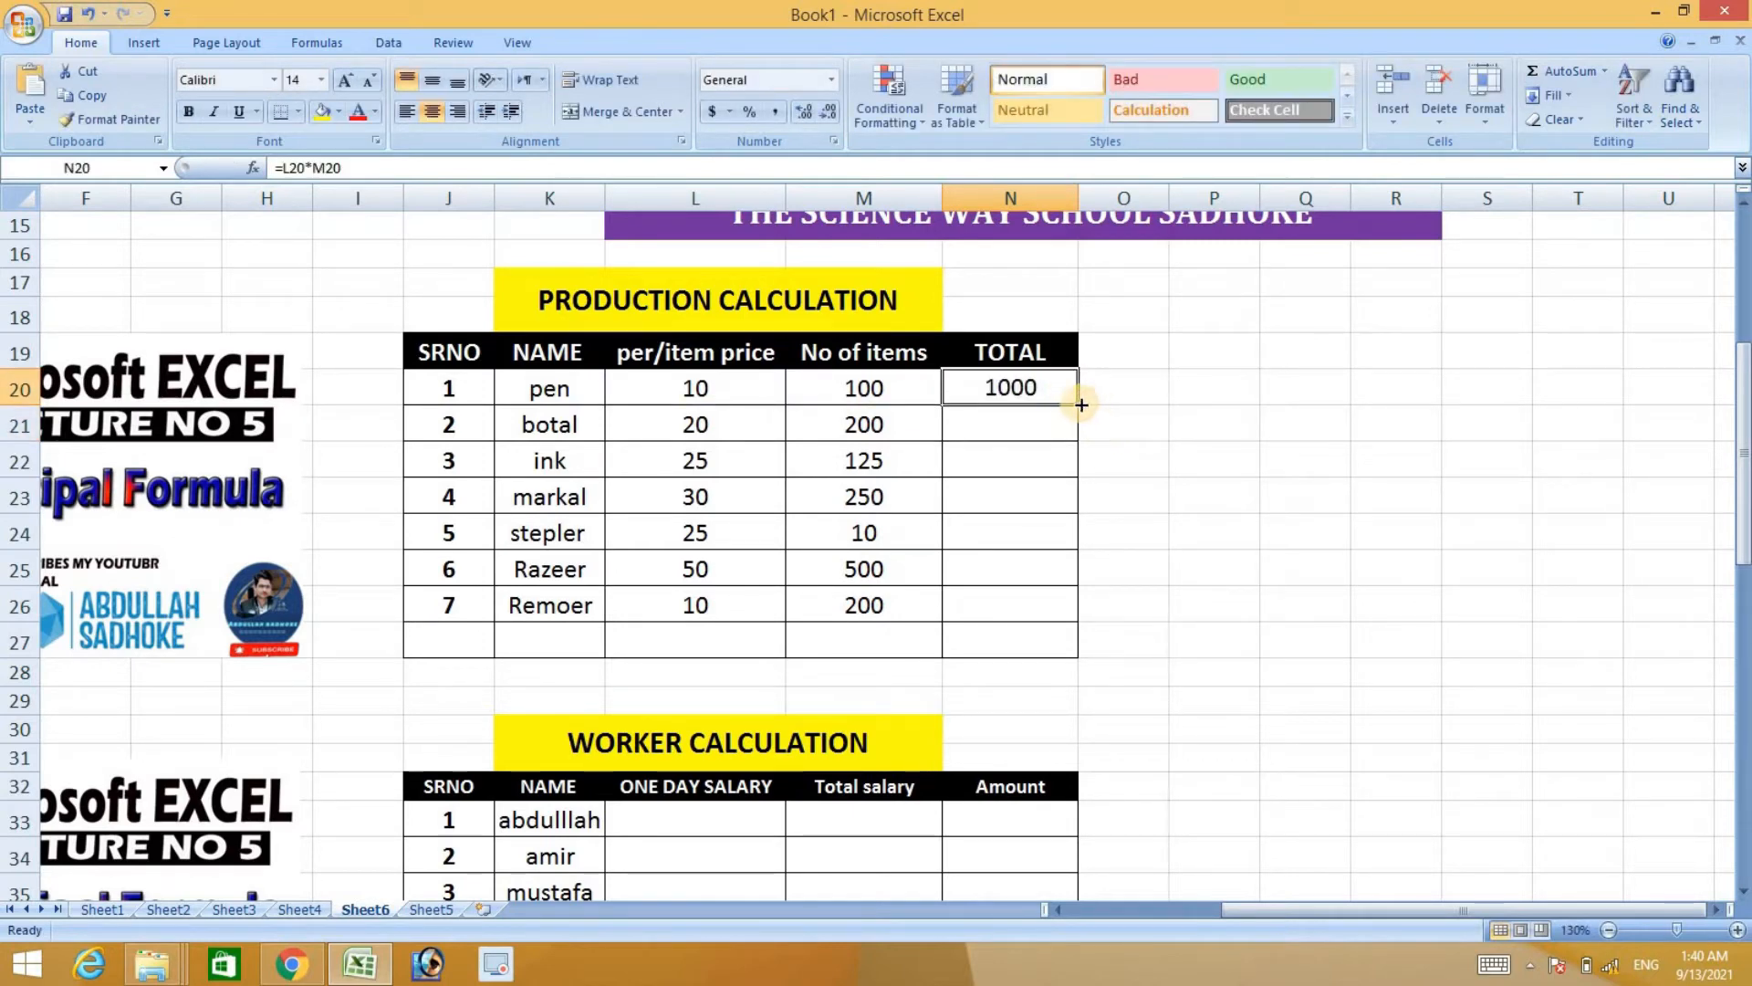
pyautogui.doubleClick(1078, 405)
pyautogui.moveTo(1077, 448); pyautogui.dragTo(1080, 486)
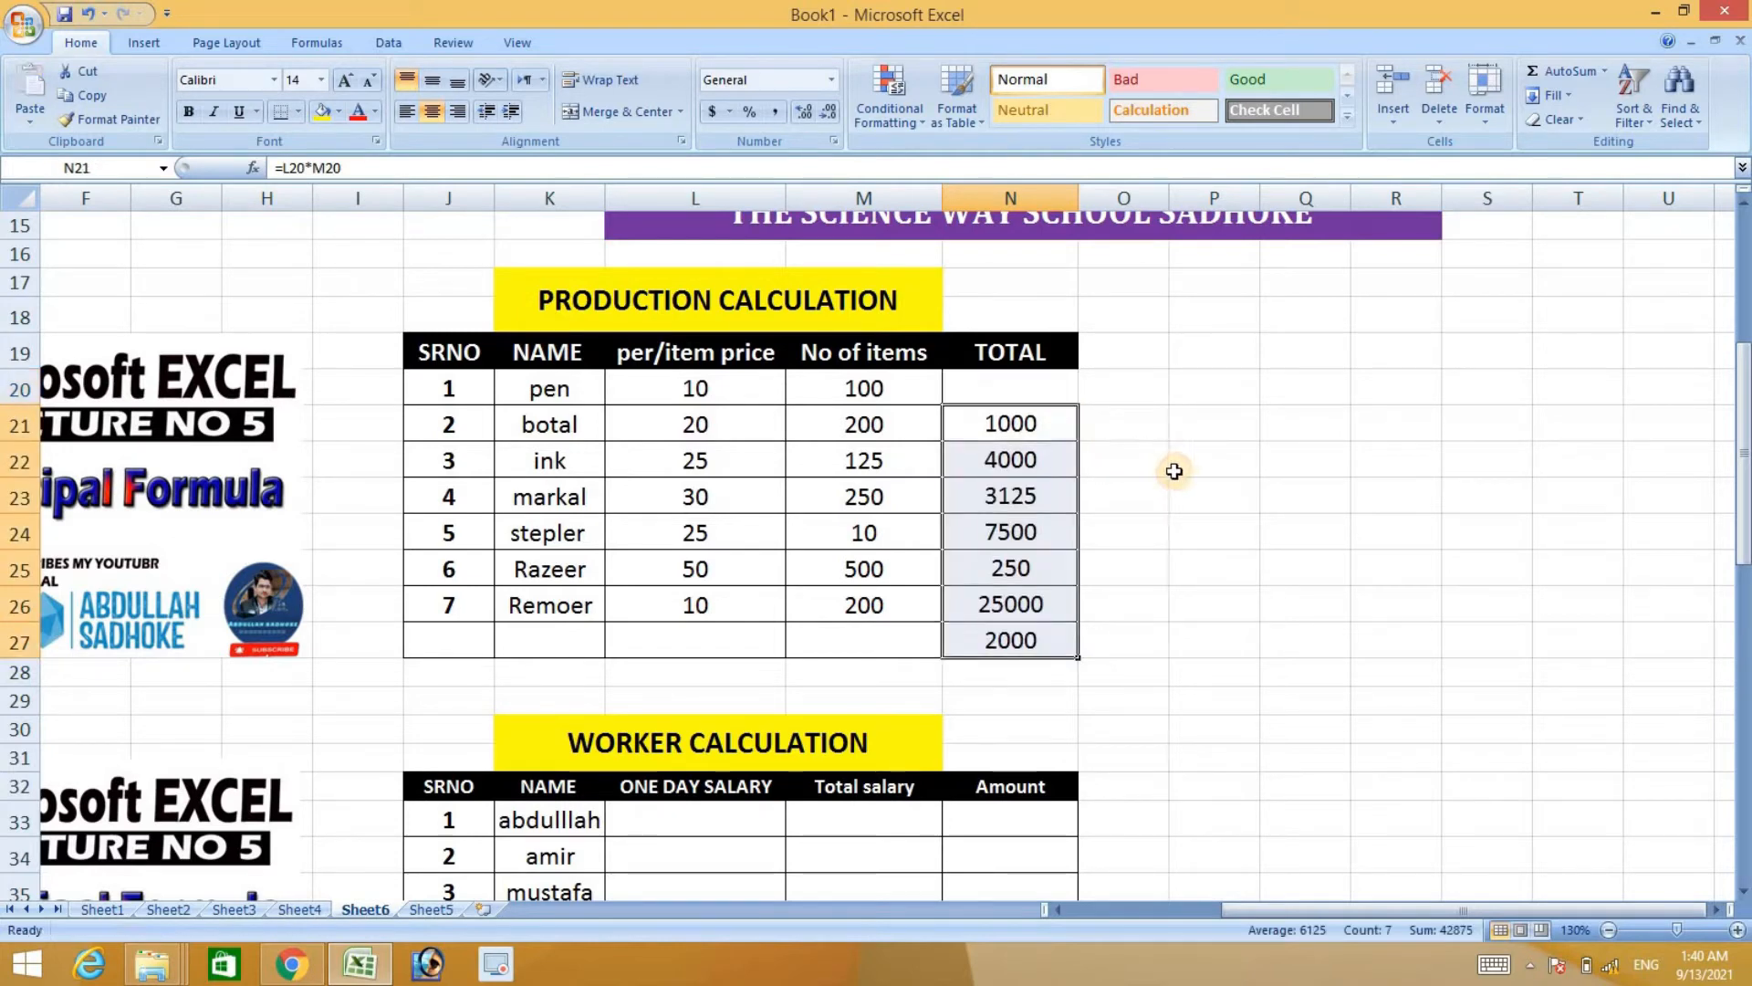
pyautogui.hotkey('ctrl', 'z')
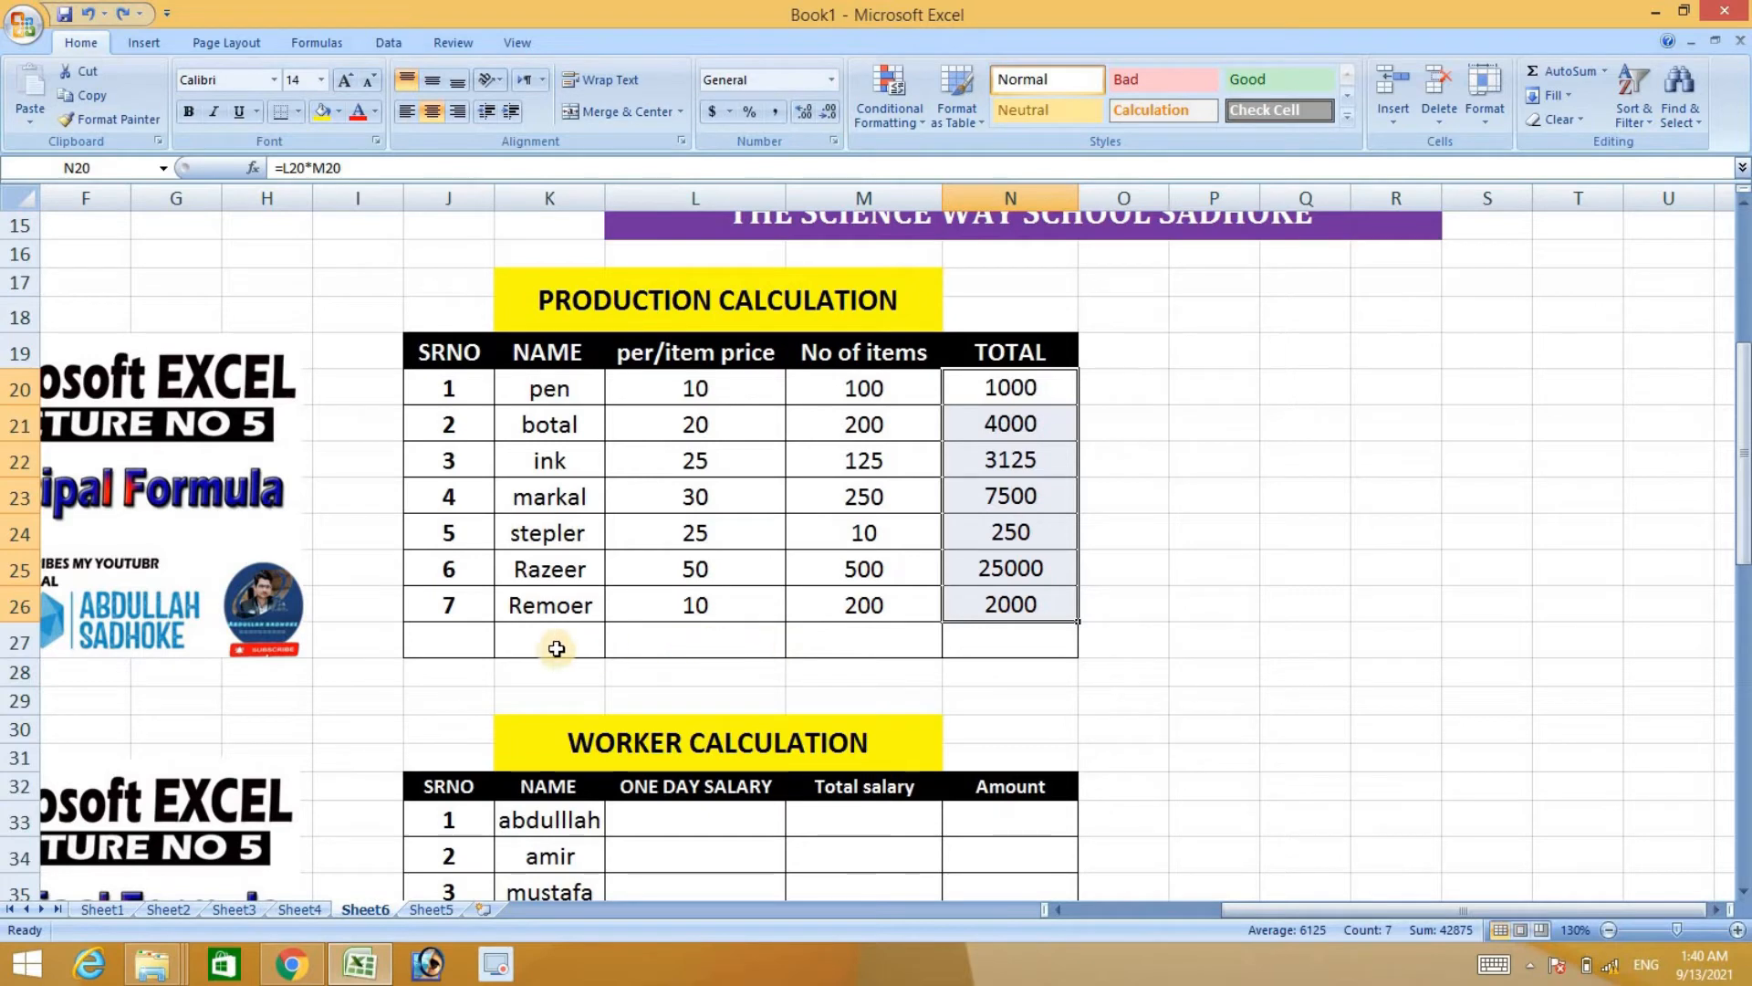
pyautogui.doubleClick(652, 645)
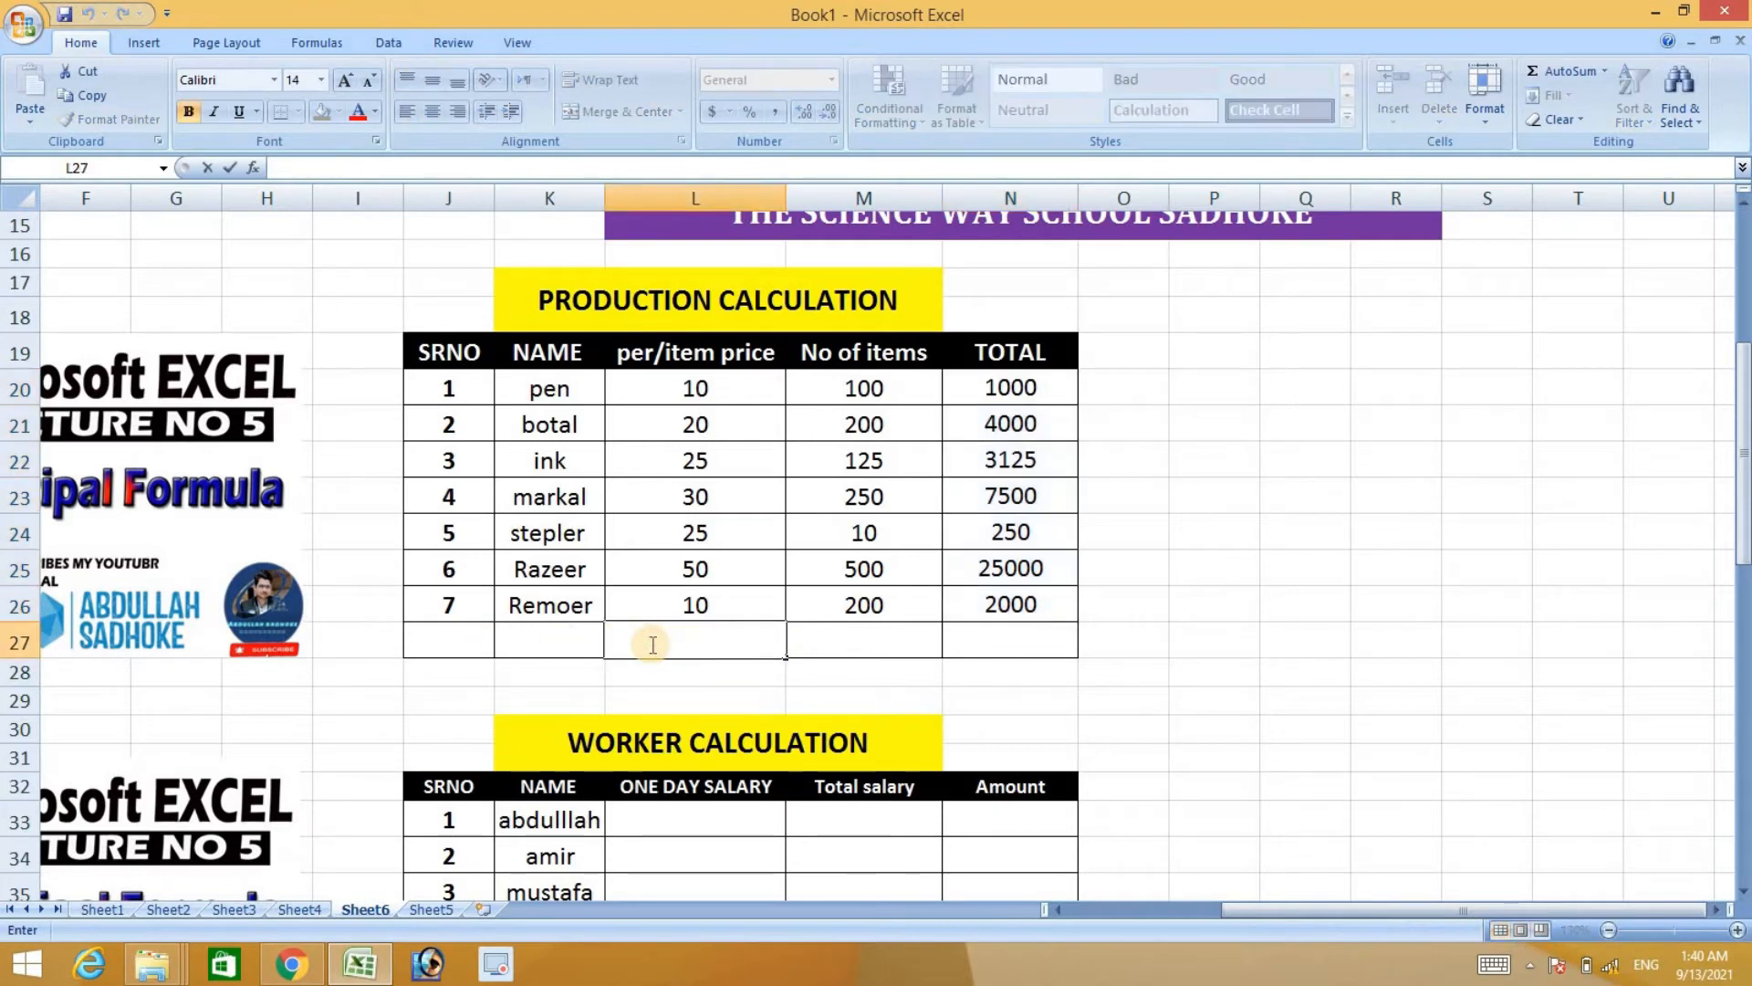
pyautogui.write('=')
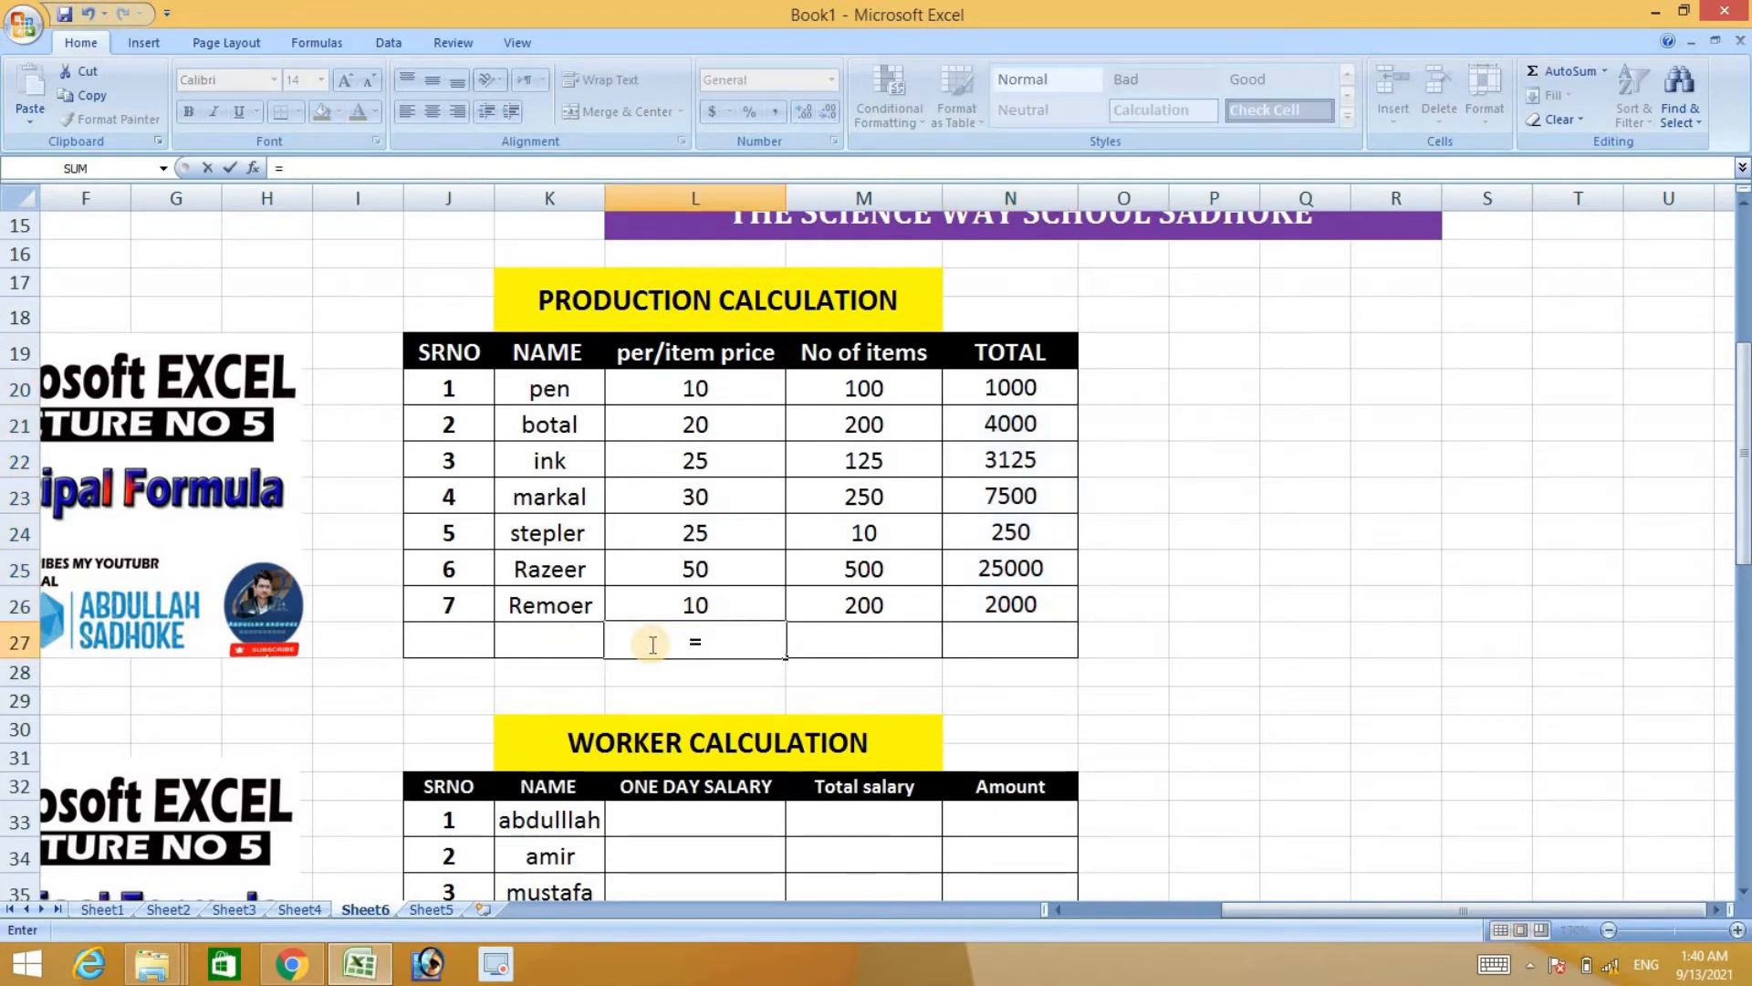
pyautogui.write('sum')
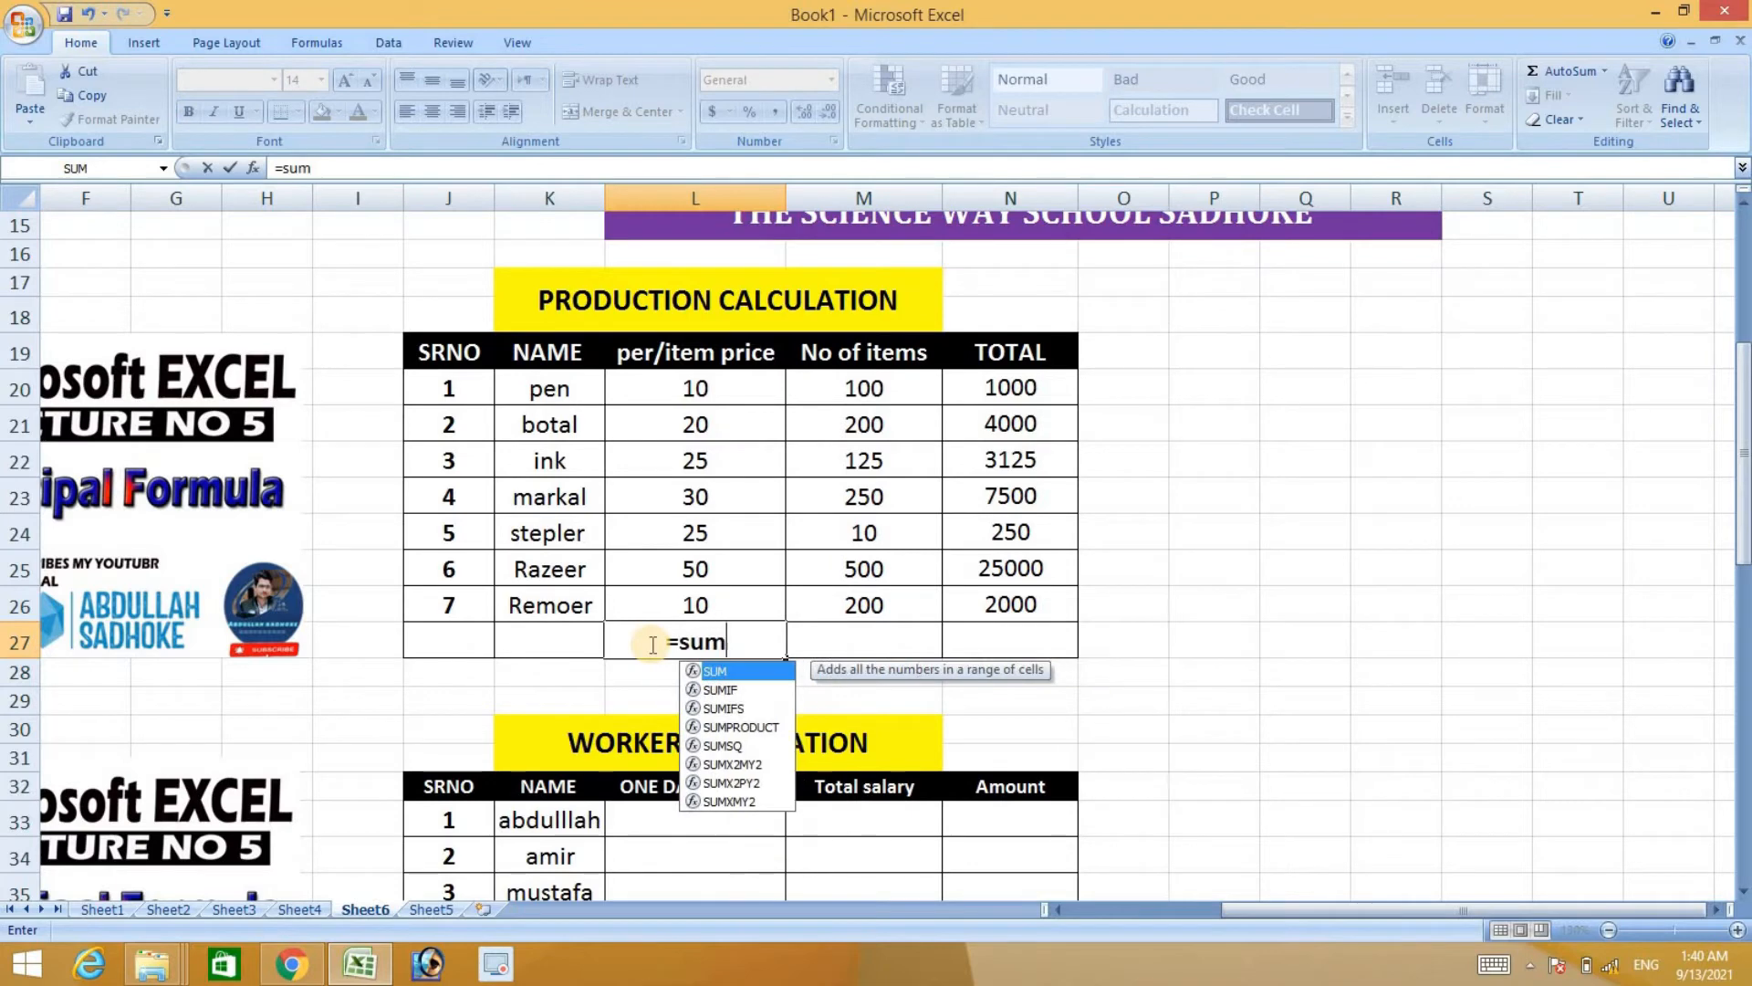
pyautogui.write('(')
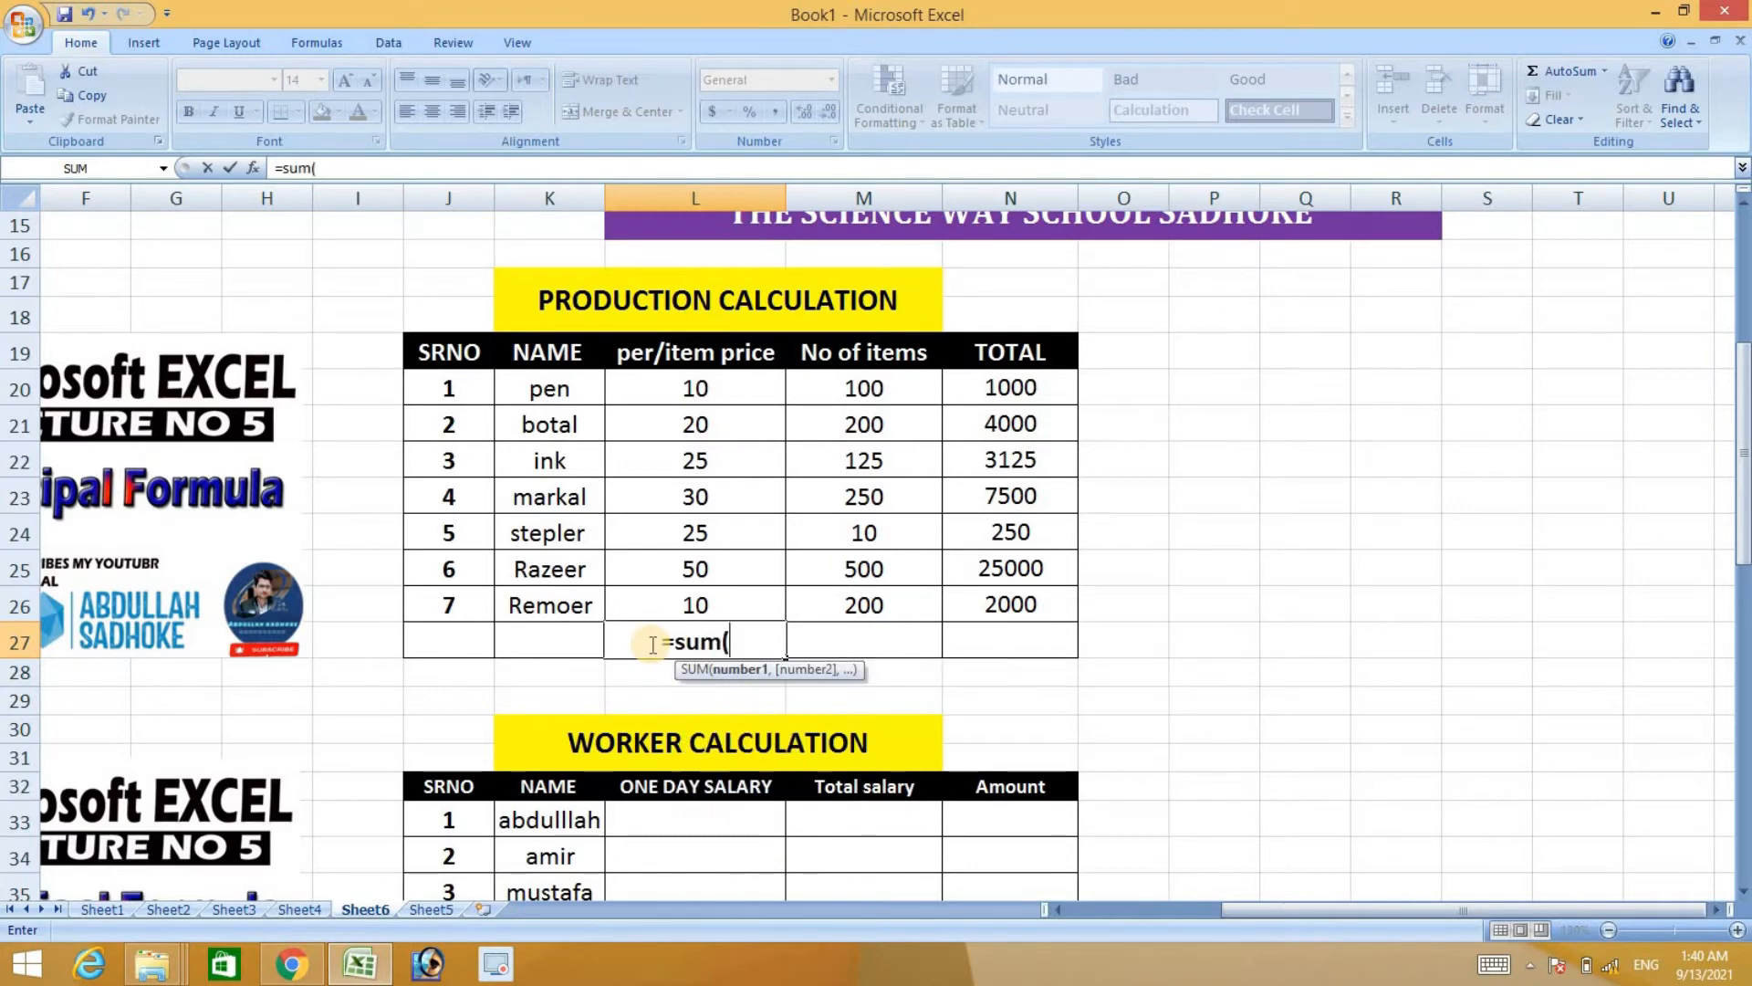
pyautogui.click(665, 384)
pyautogui.moveTo(672, 446); pyautogui.dragTo(725, 594)
pyautogui.press('Return')
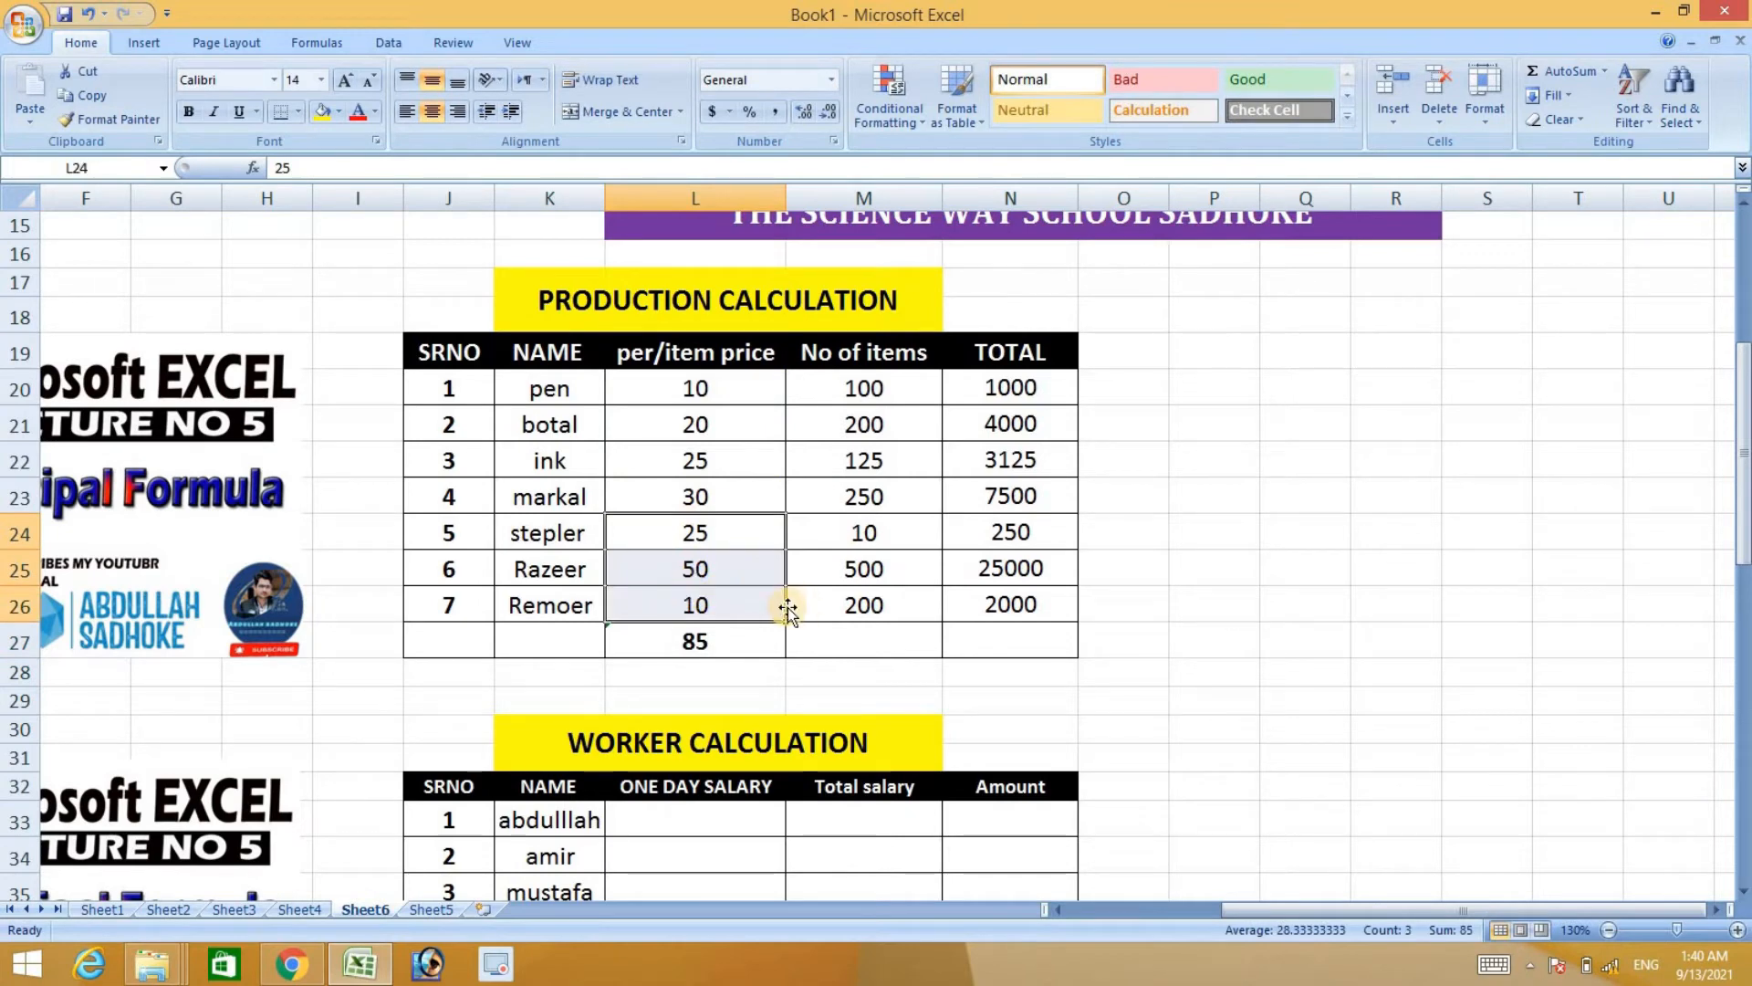
pyautogui.hotkey('ctrl', 'z')
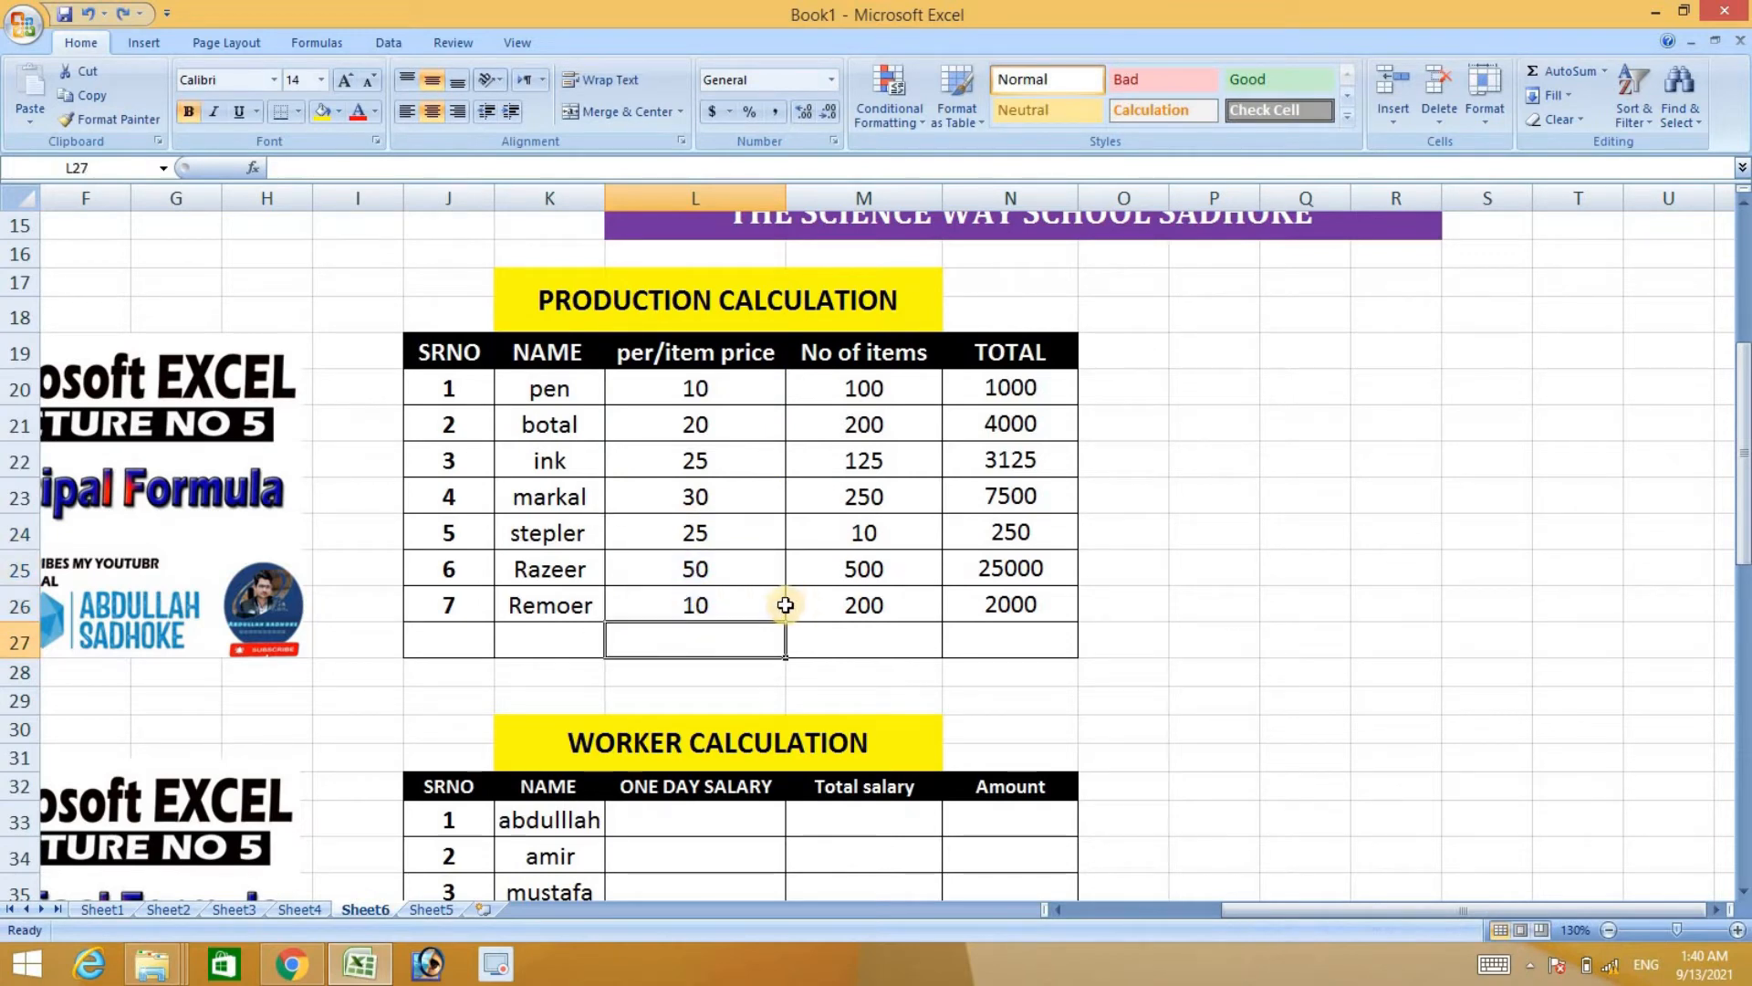
# Sum the per/item prices in L27 with the formula =sum(L20:L26).
pyautogui.doubleClick(734, 639)
pyautogui.write('=sum')
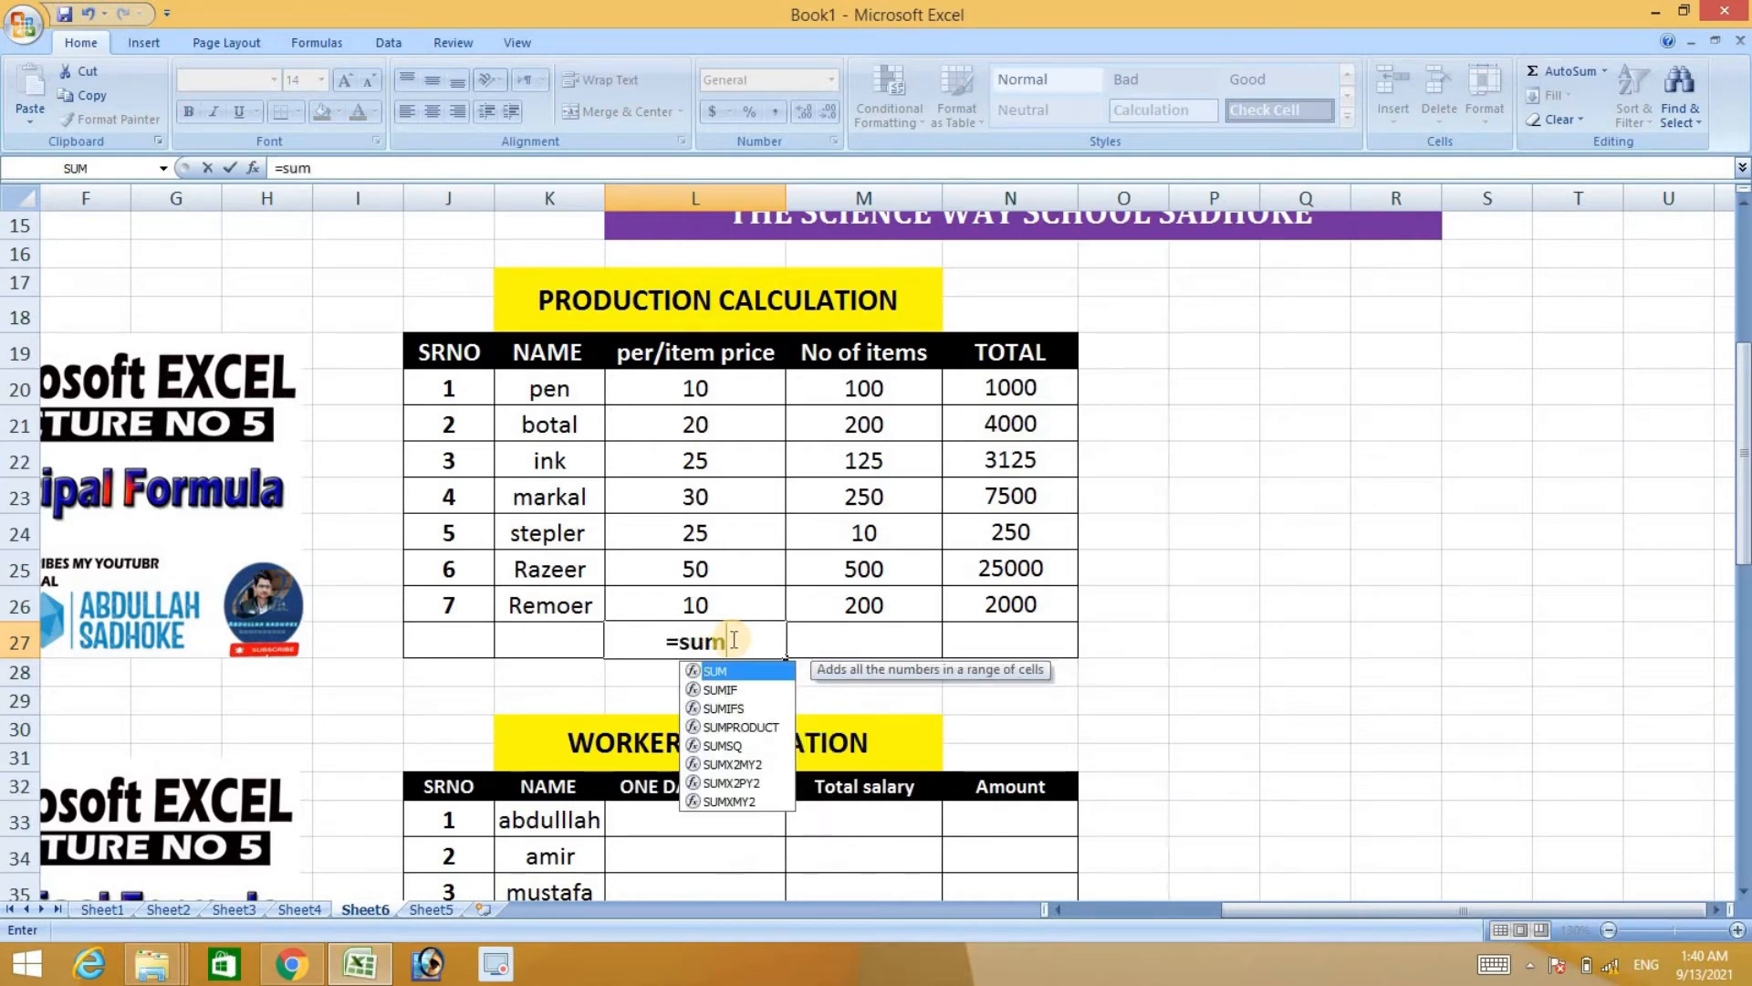
pyautogui.write('(')
pyautogui.moveTo(655, 387); pyautogui.dragTo(671, 461)
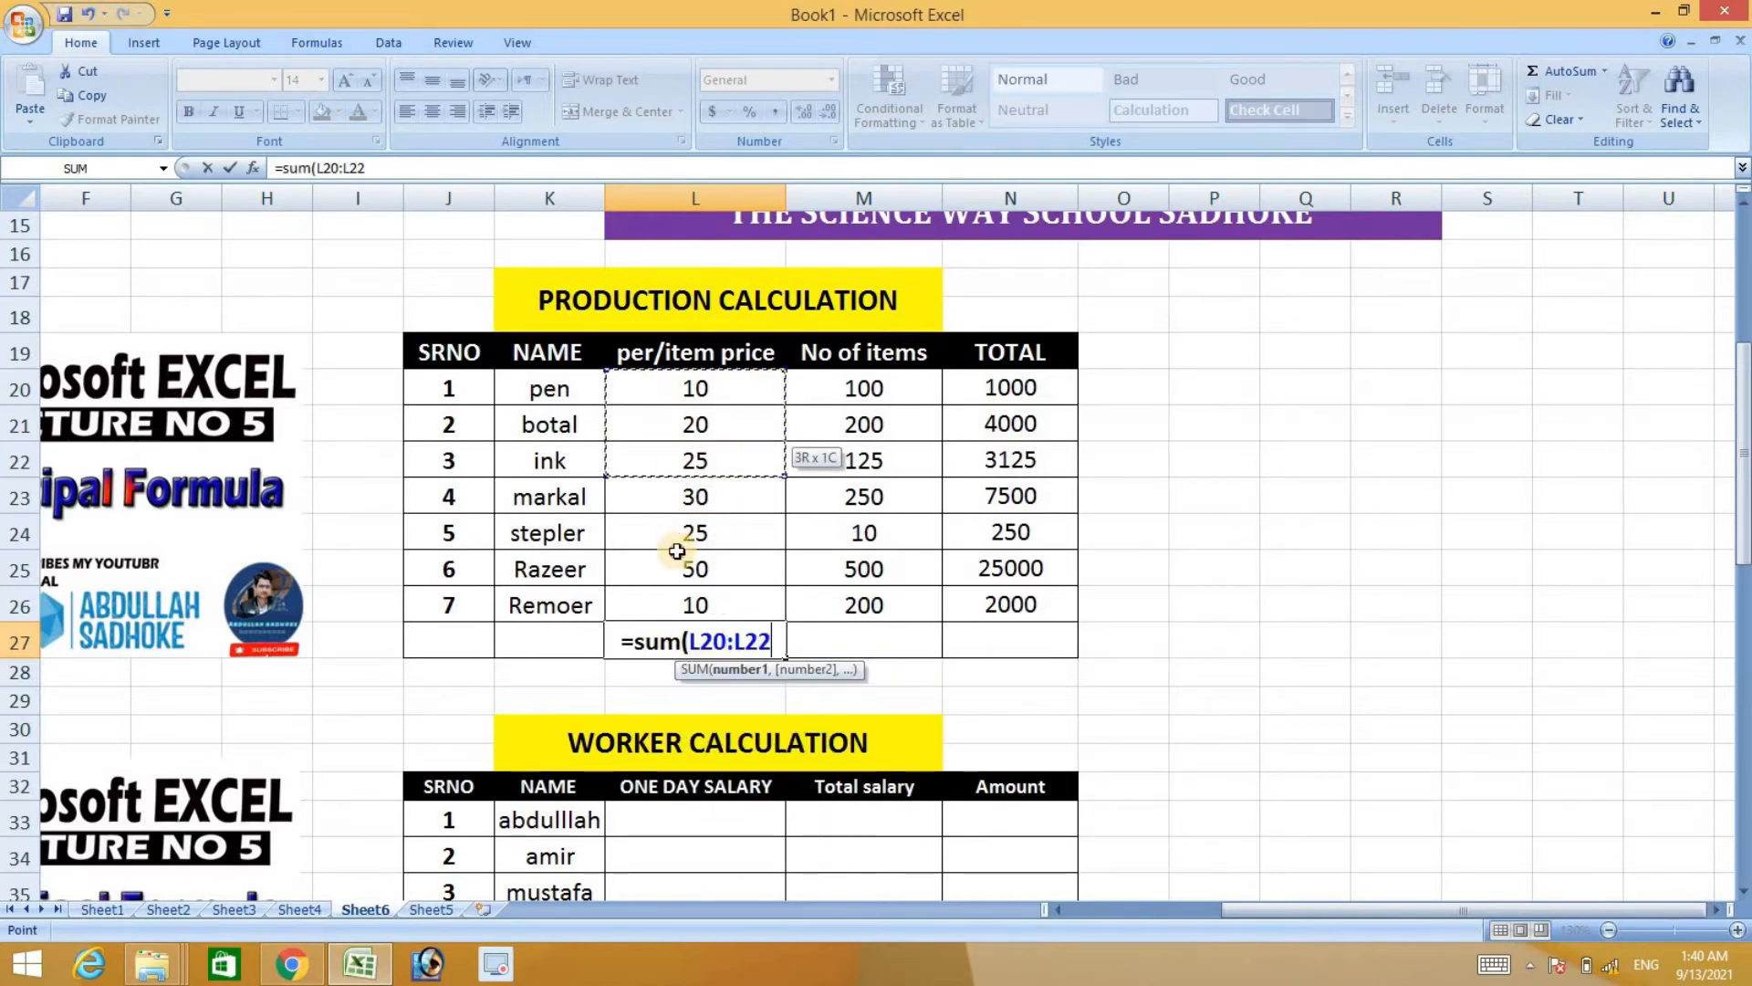
pyautogui.moveTo(676, 551); pyautogui.dragTo(676, 600)
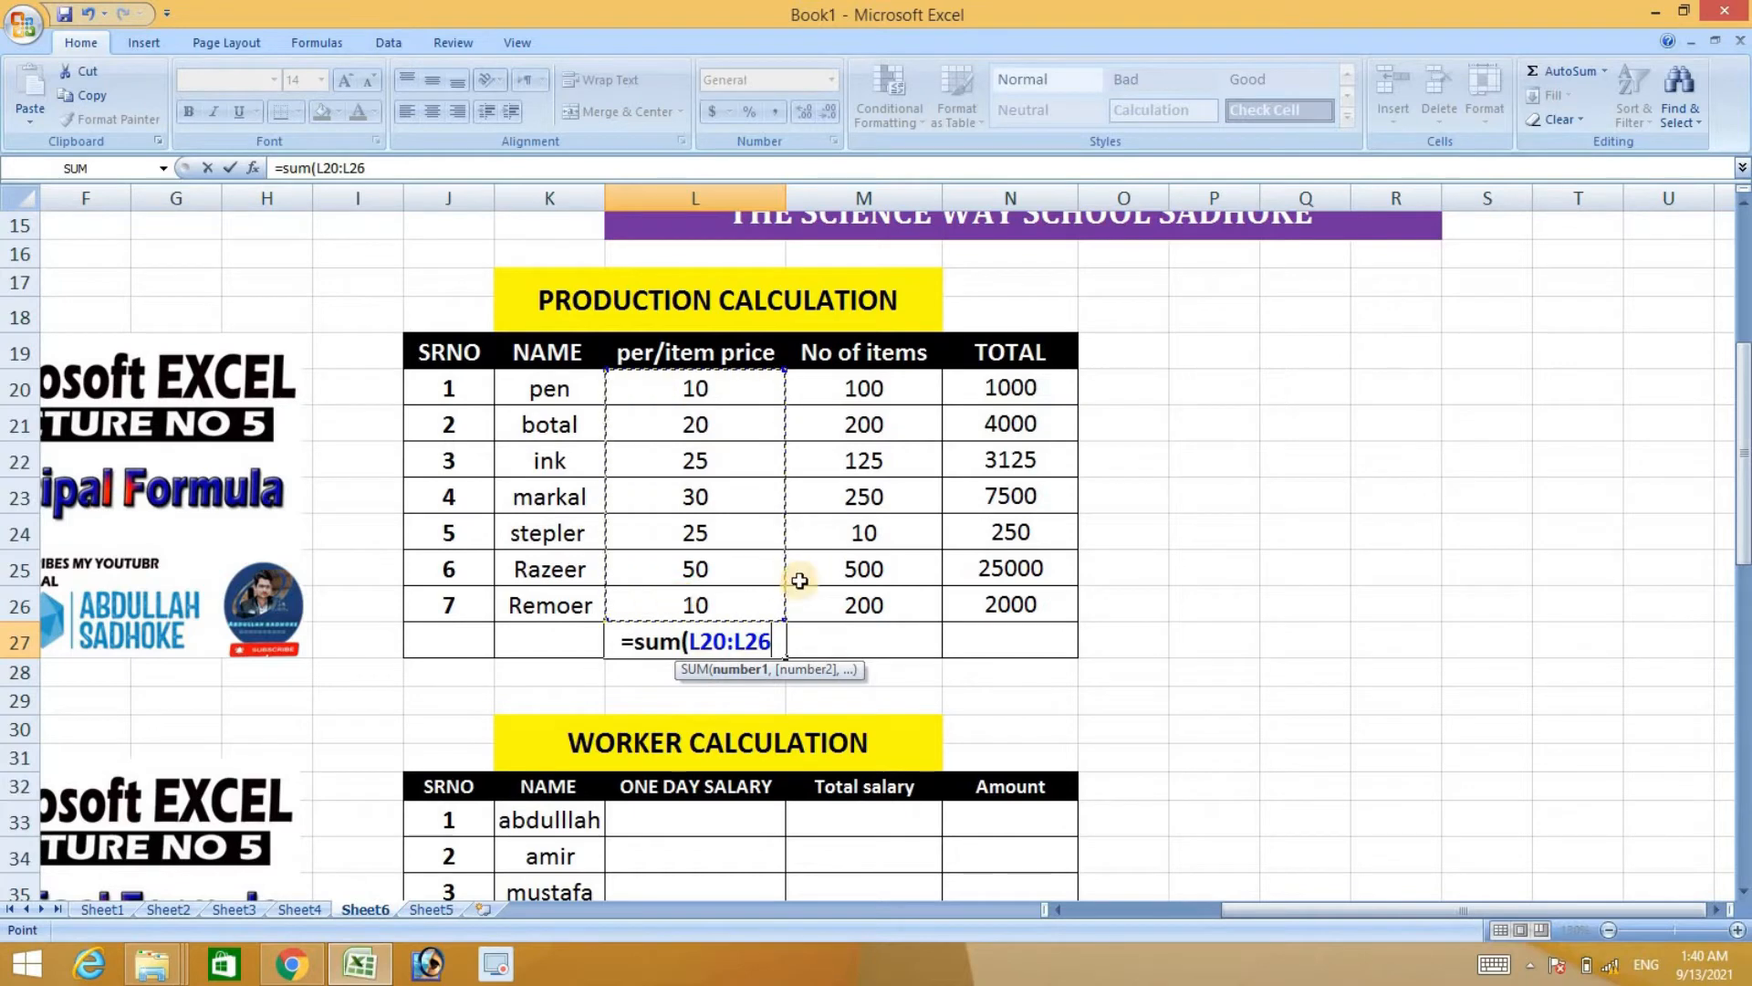
pyautogui.write(')')
pyautogui.press('Return')
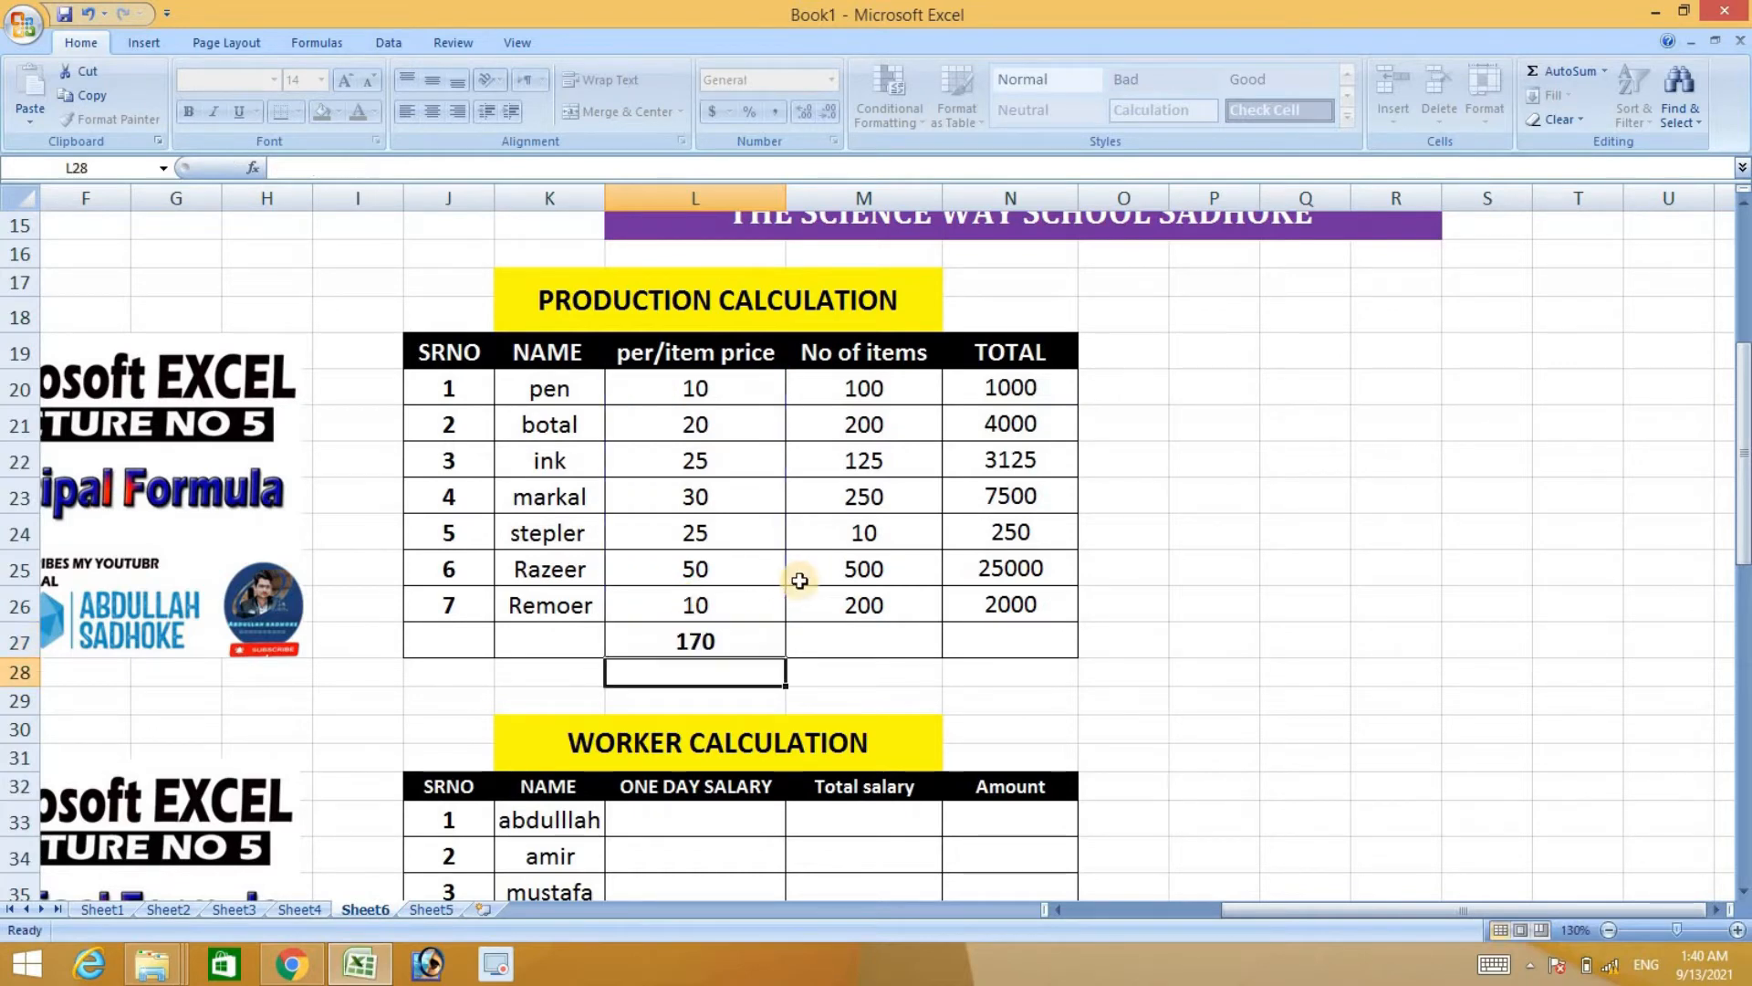
# Fill the sum formula from L27 across to N27 for the No of items and TOTAL columns.
pyautogui.click(753, 644)
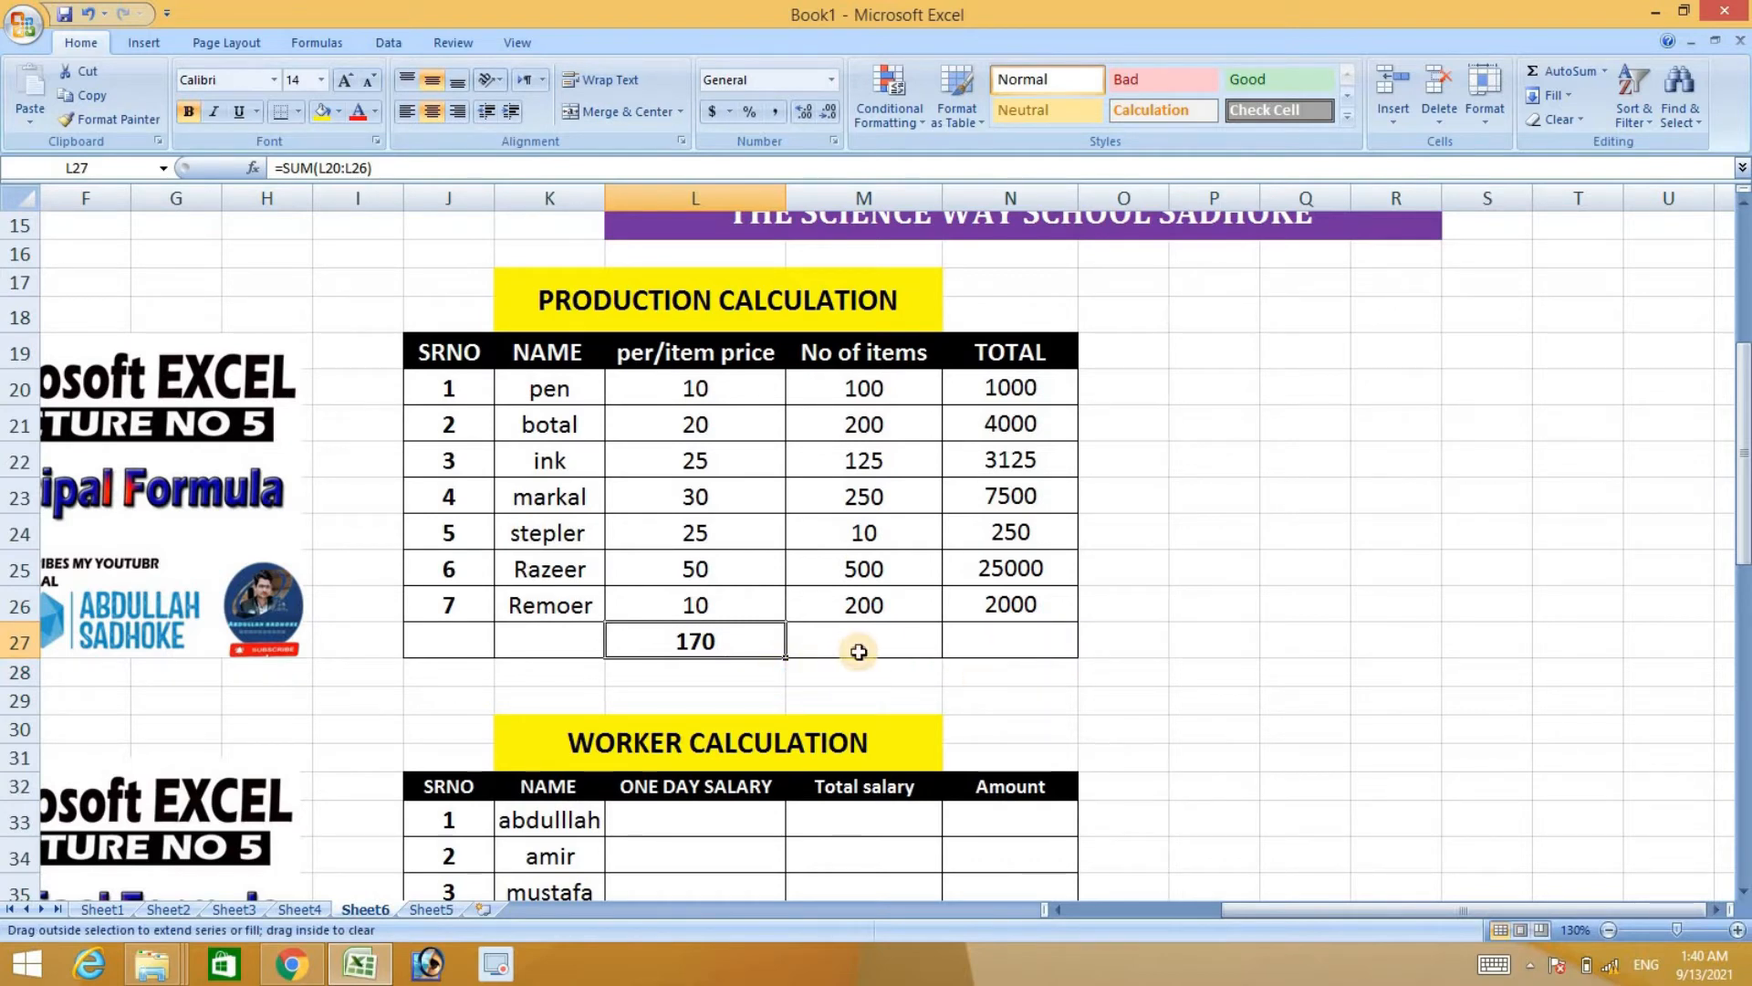
pyautogui.moveTo(790, 644); pyautogui.dragTo(964, 647)
pyautogui.hotkey('ctrl', 'z')
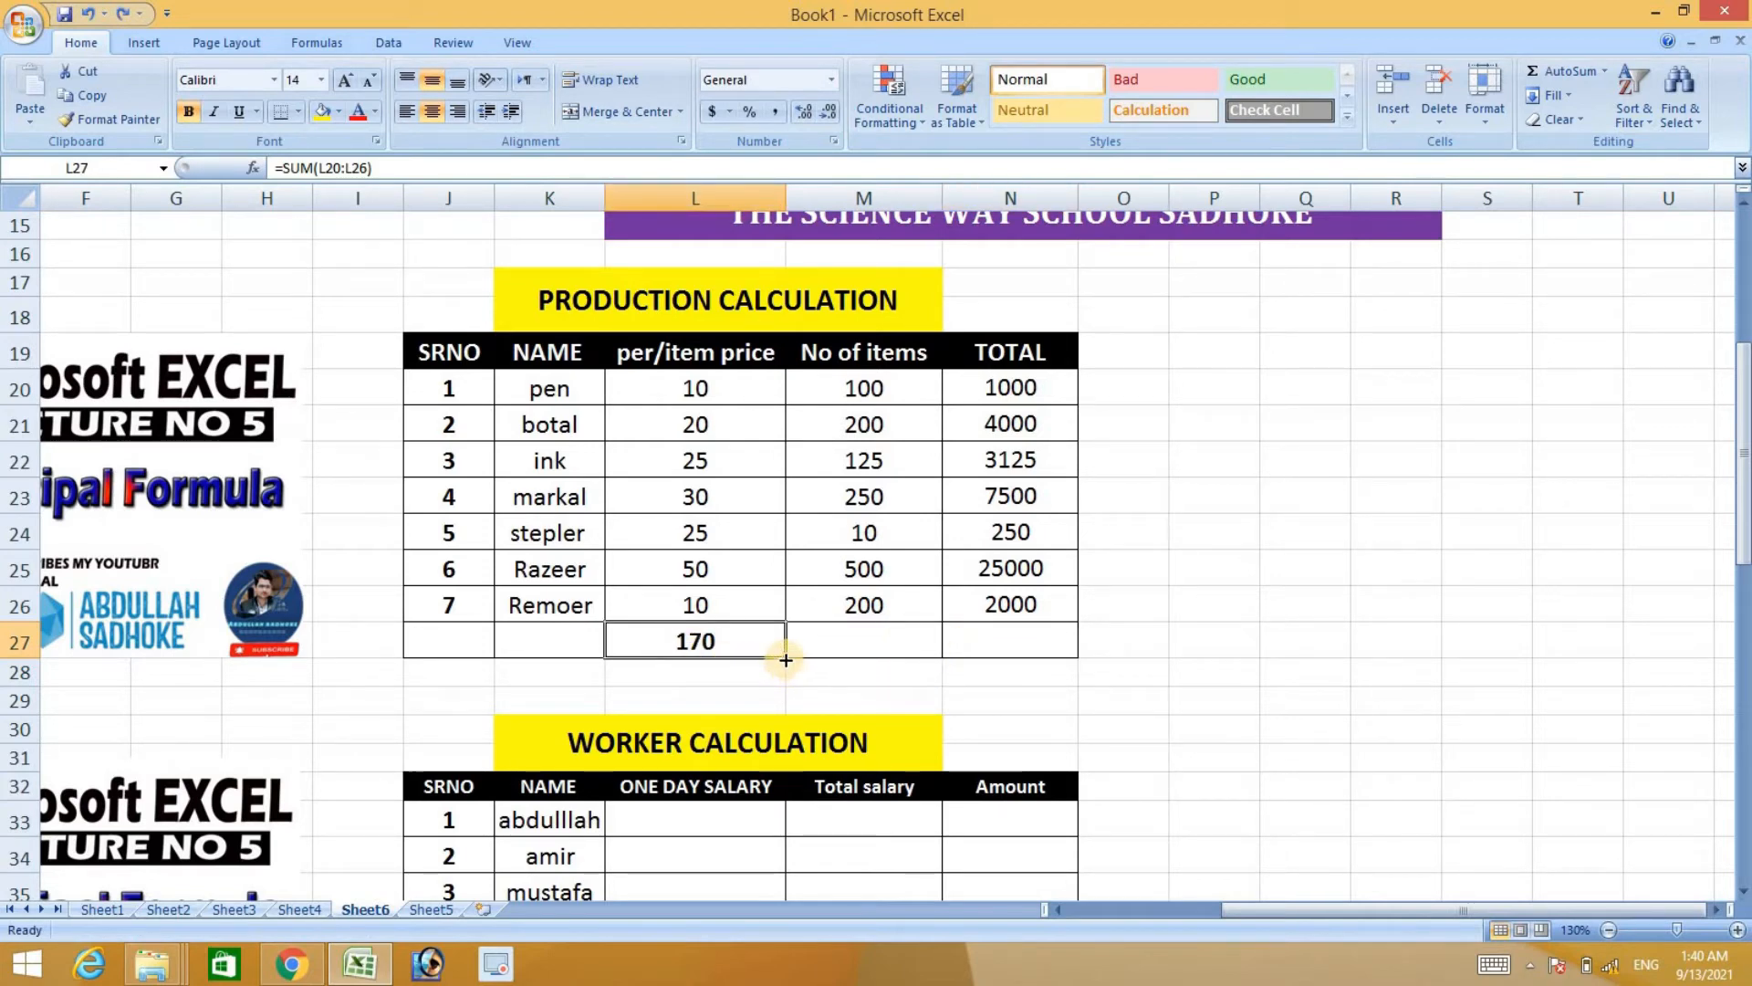
pyautogui.moveTo(787, 658); pyautogui.dragTo(1059, 658)
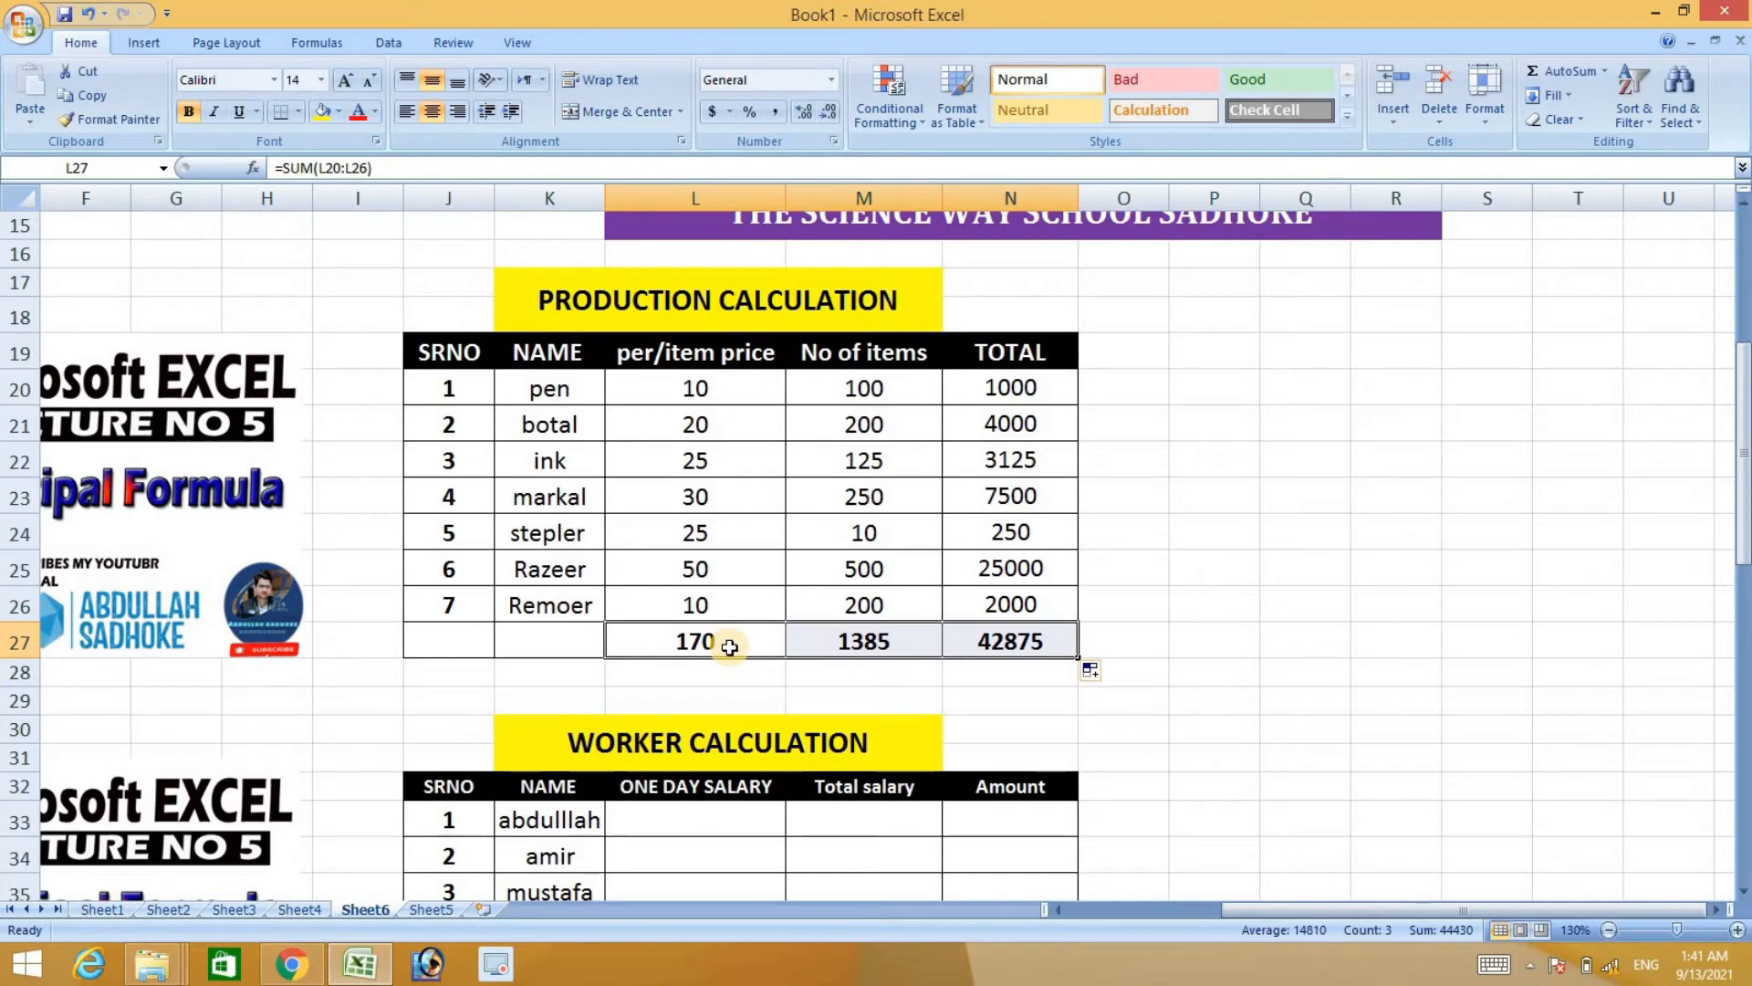
# Enter the ONE DAY SALARY values 5, 10, 15 and 20 for the first four workers in L33:L36.
pyautogui.scroll(-2, 715, 617)
pyautogui.scroll(1, 693, 628)
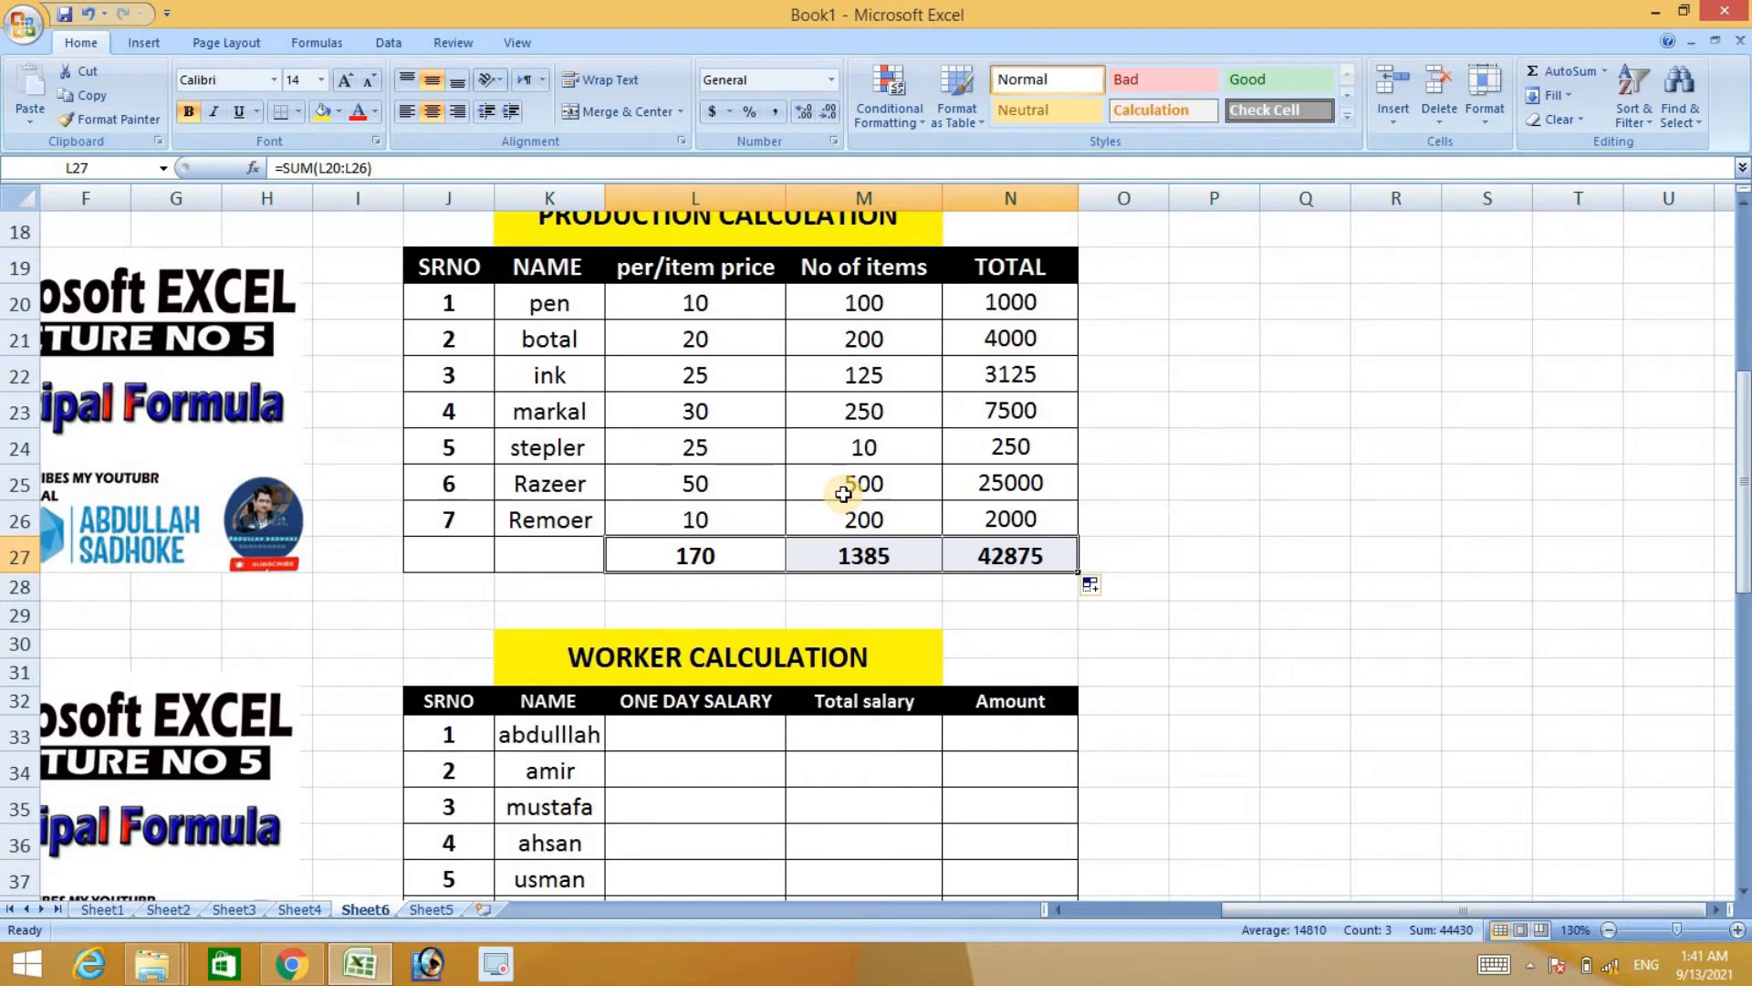
pyautogui.scroll(-2, 867, 495)
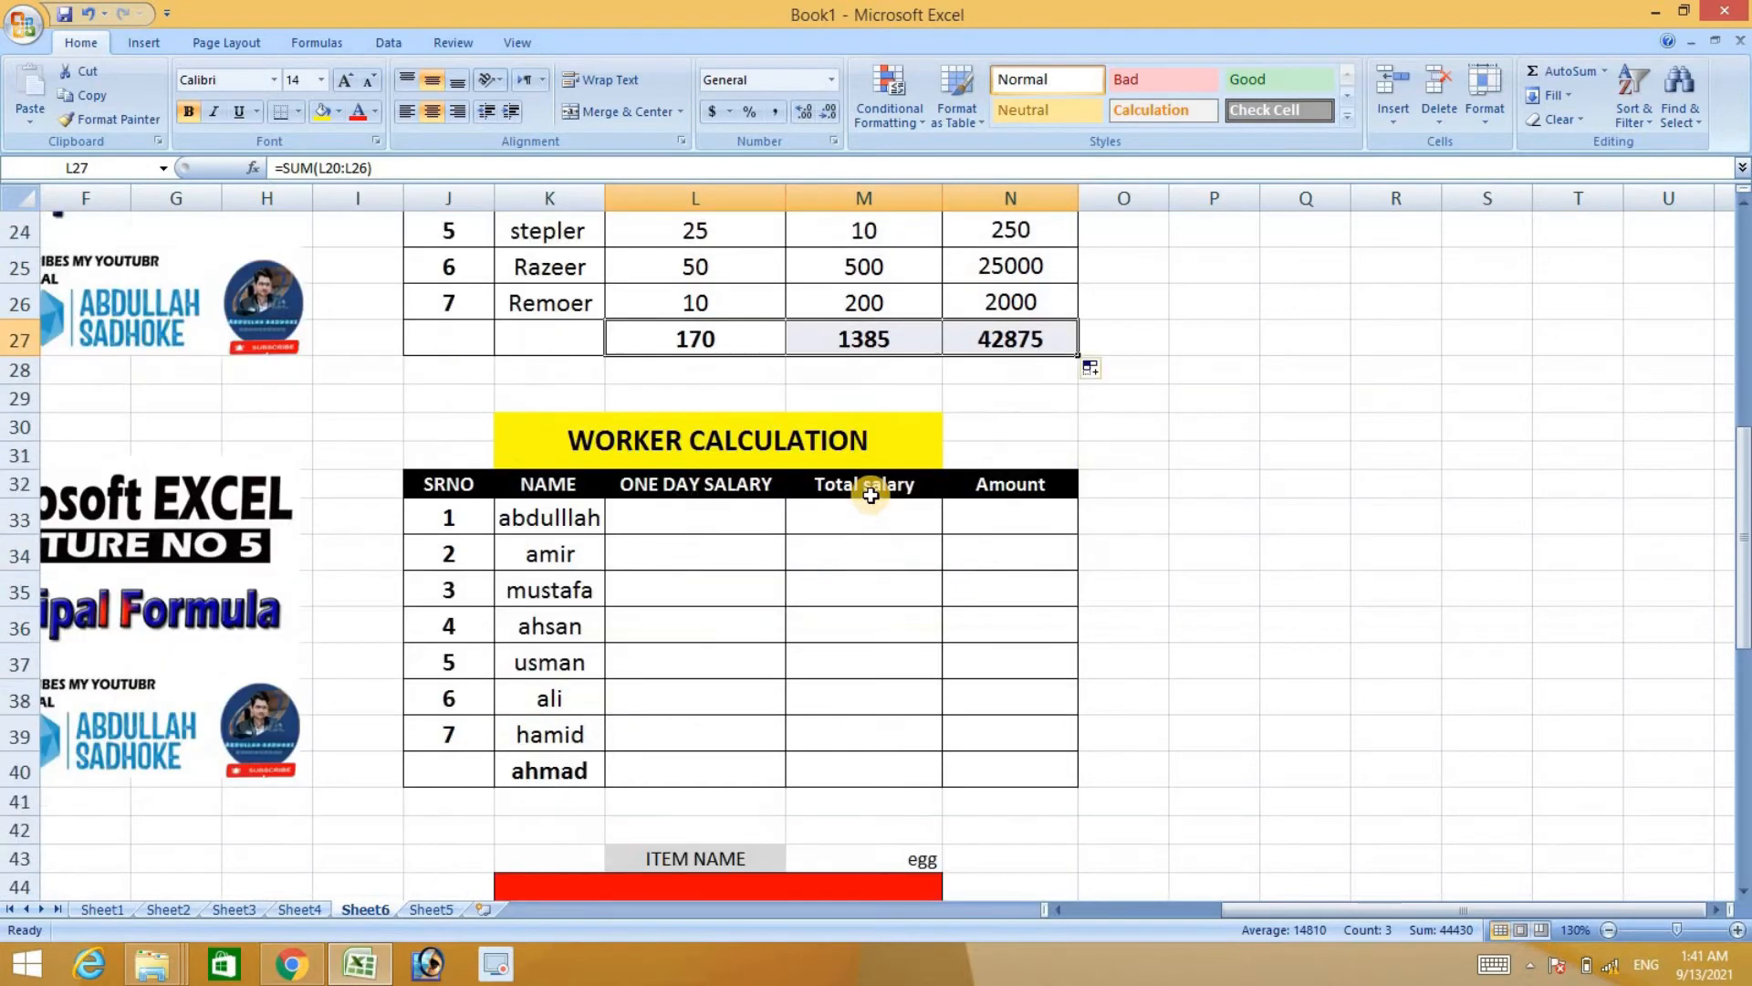
pyautogui.click(680, 515)
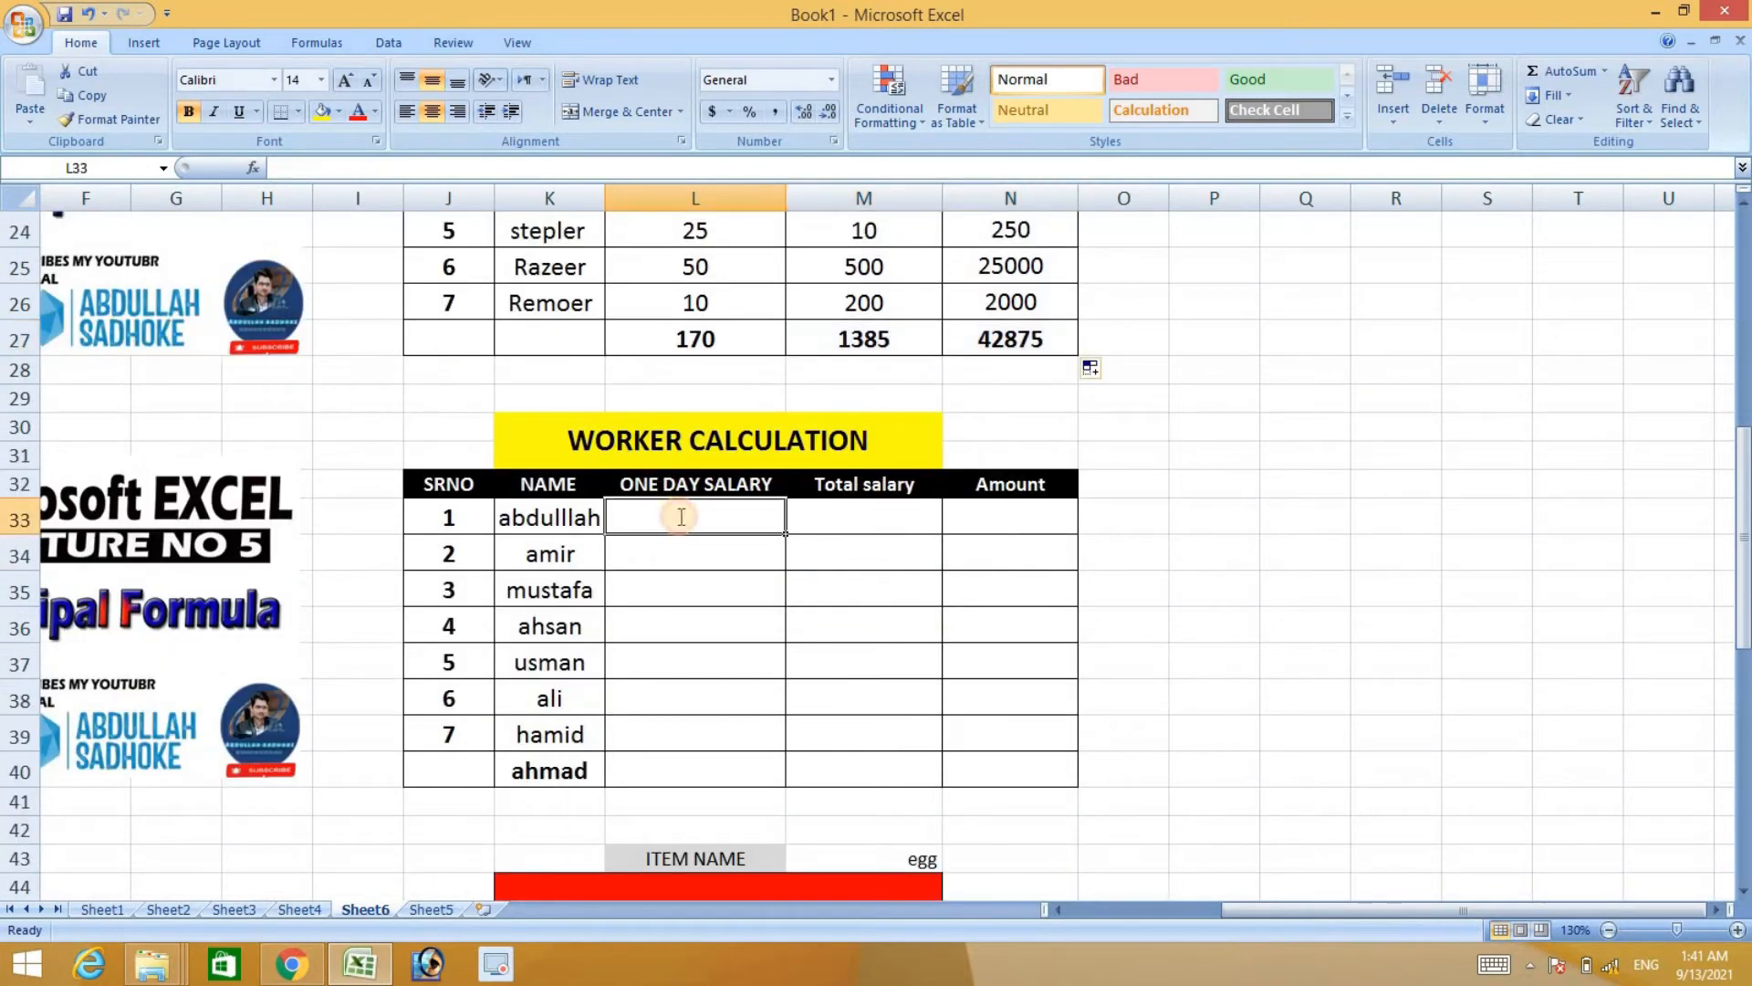
pyautogui.doubleClick(684, 516)
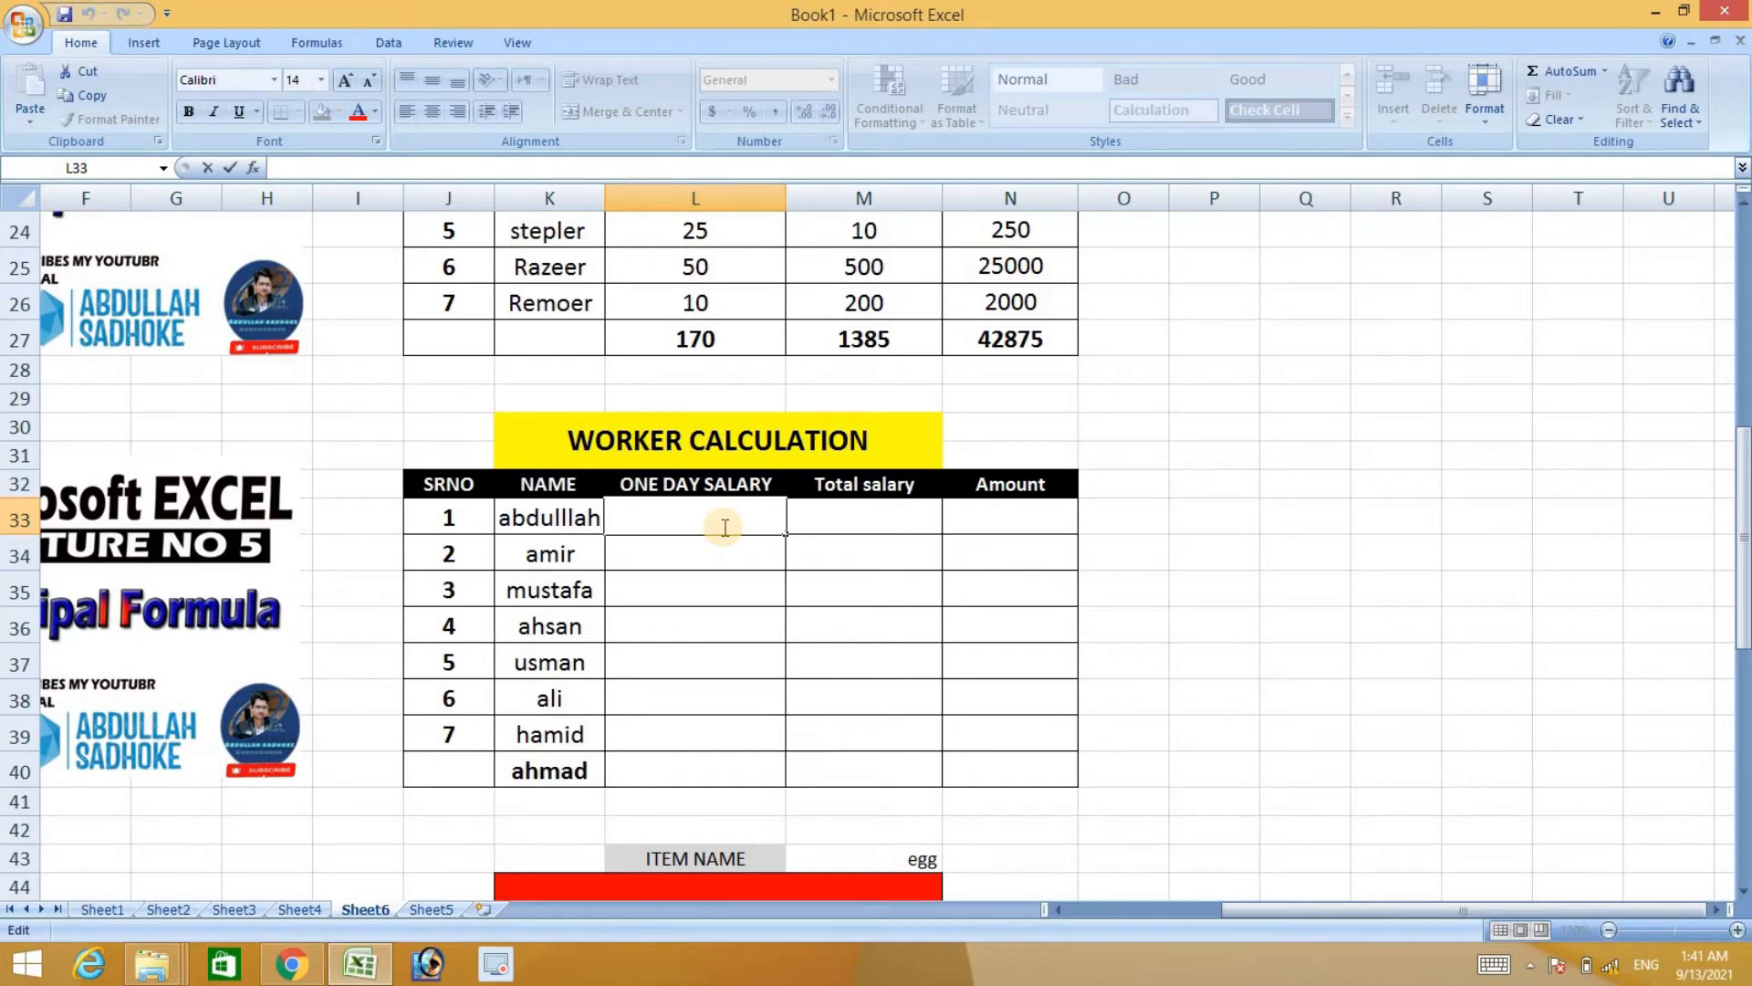
pyautogui.write('5')
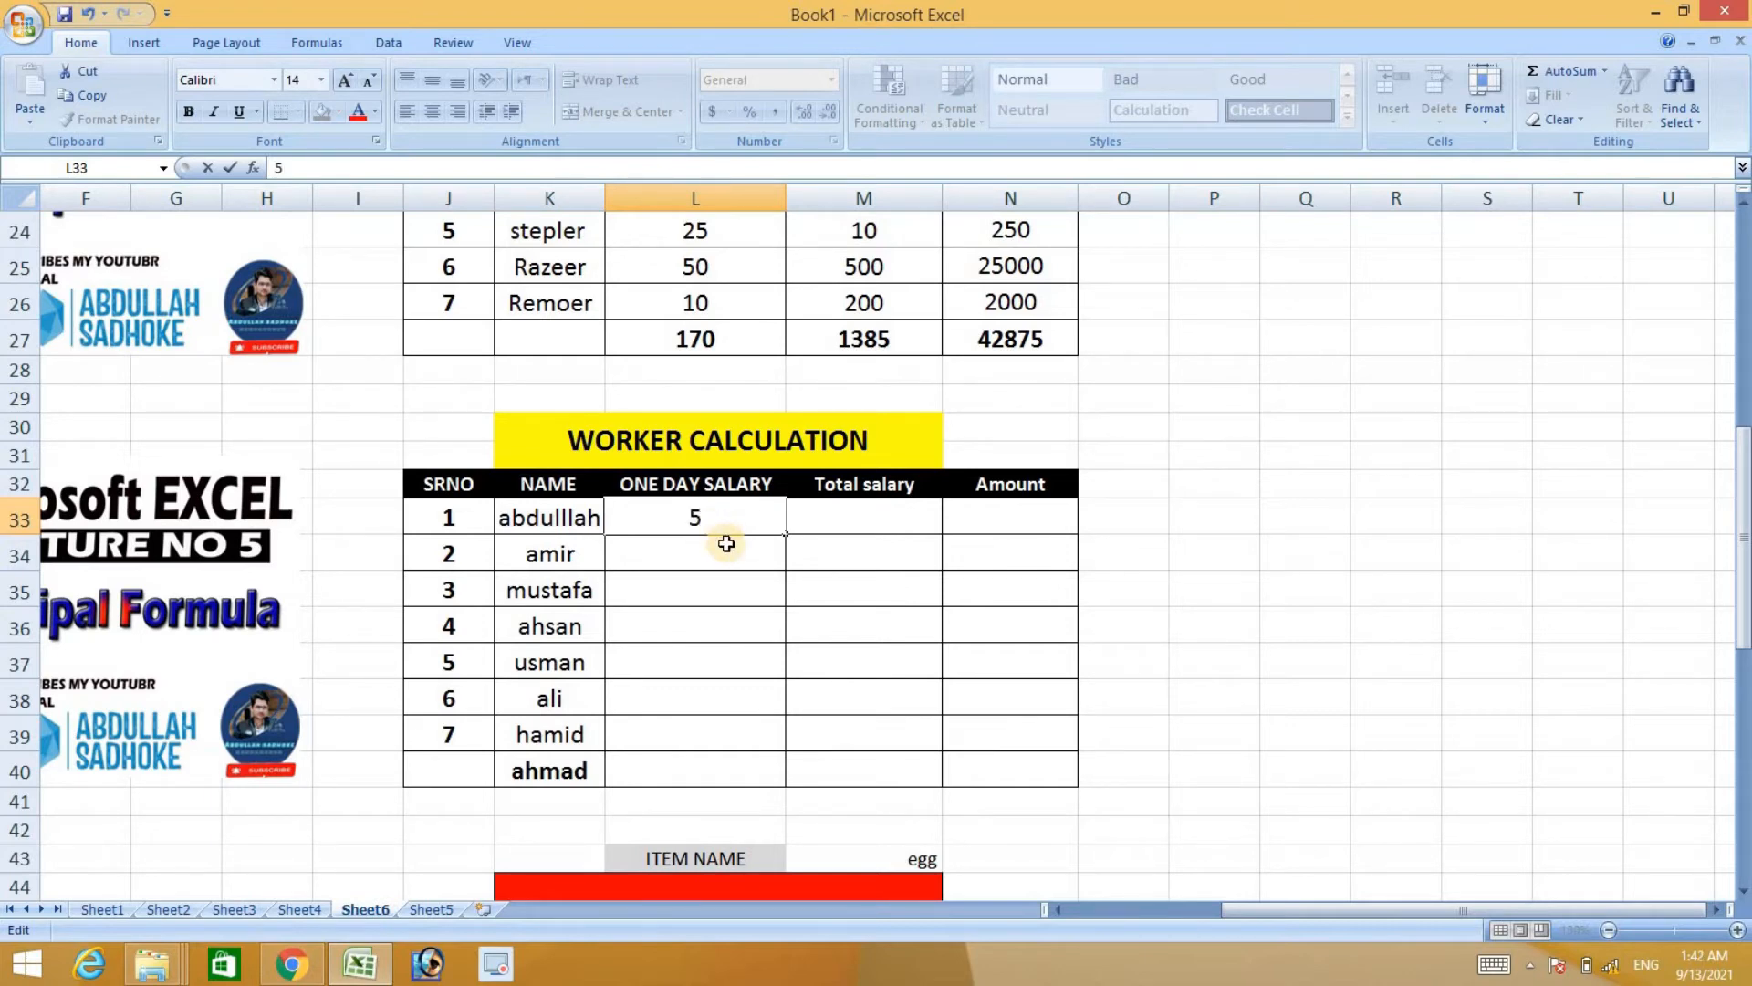
pyautogui.press('Return')
pyautogui.write('10')
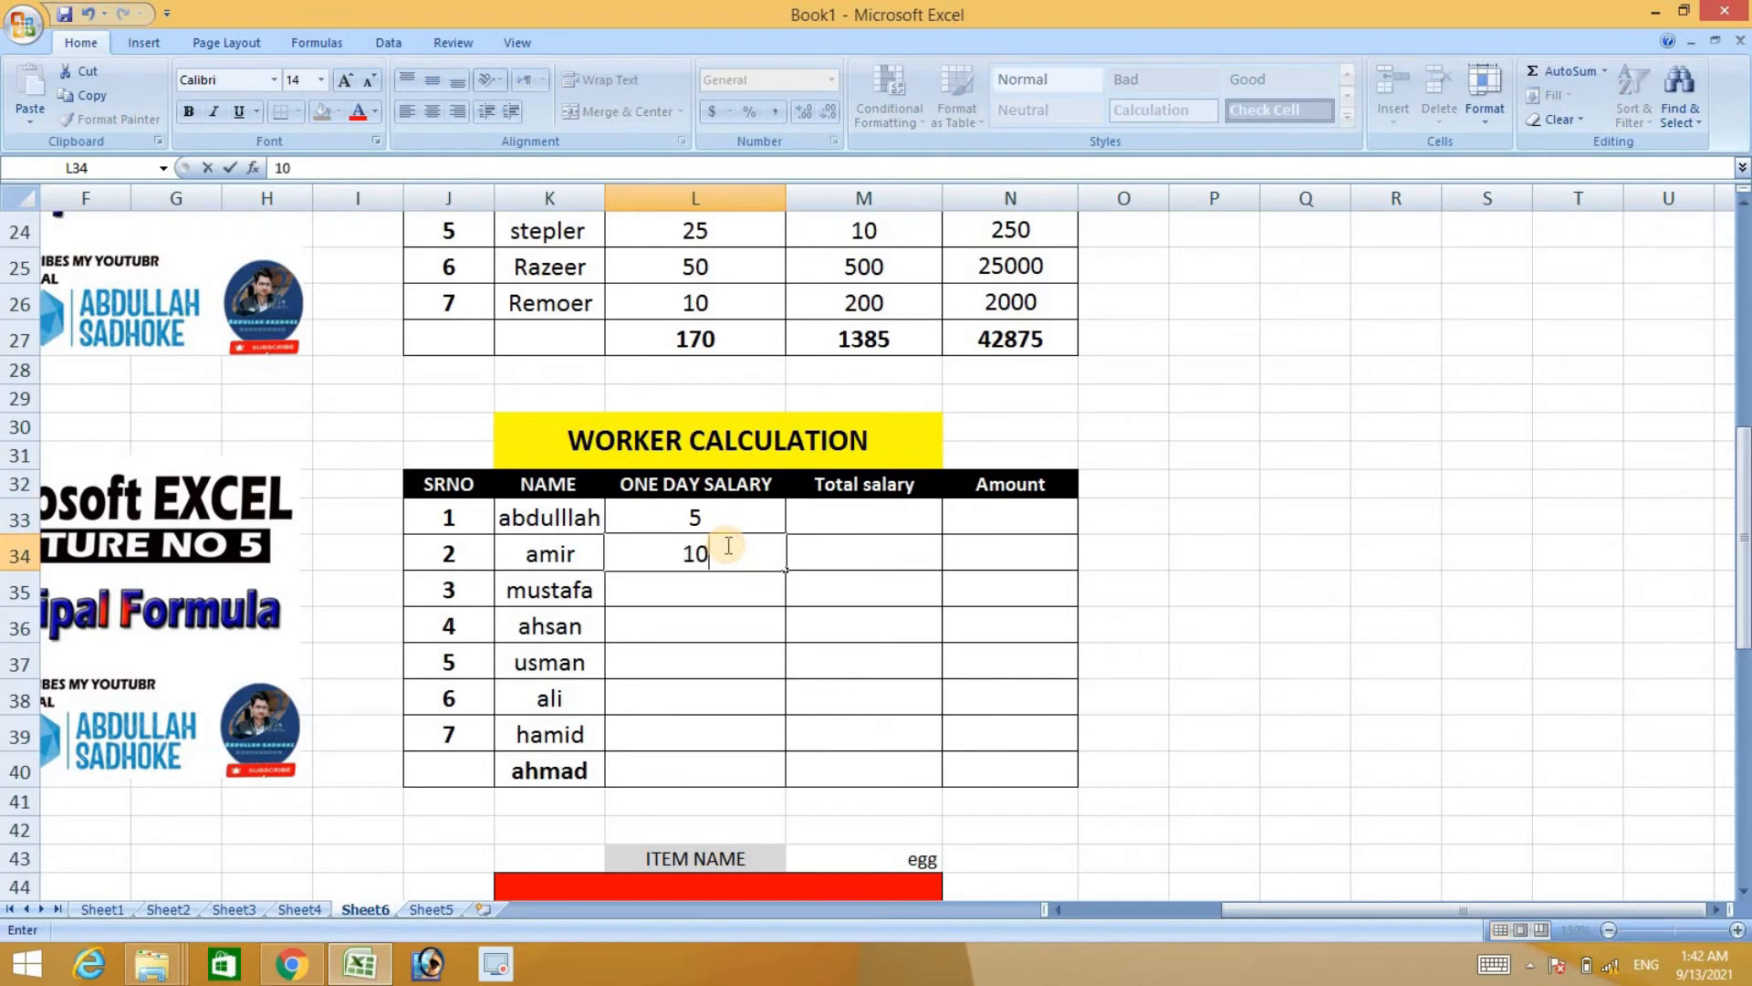
pyautogui.doubleClick(730, 582)
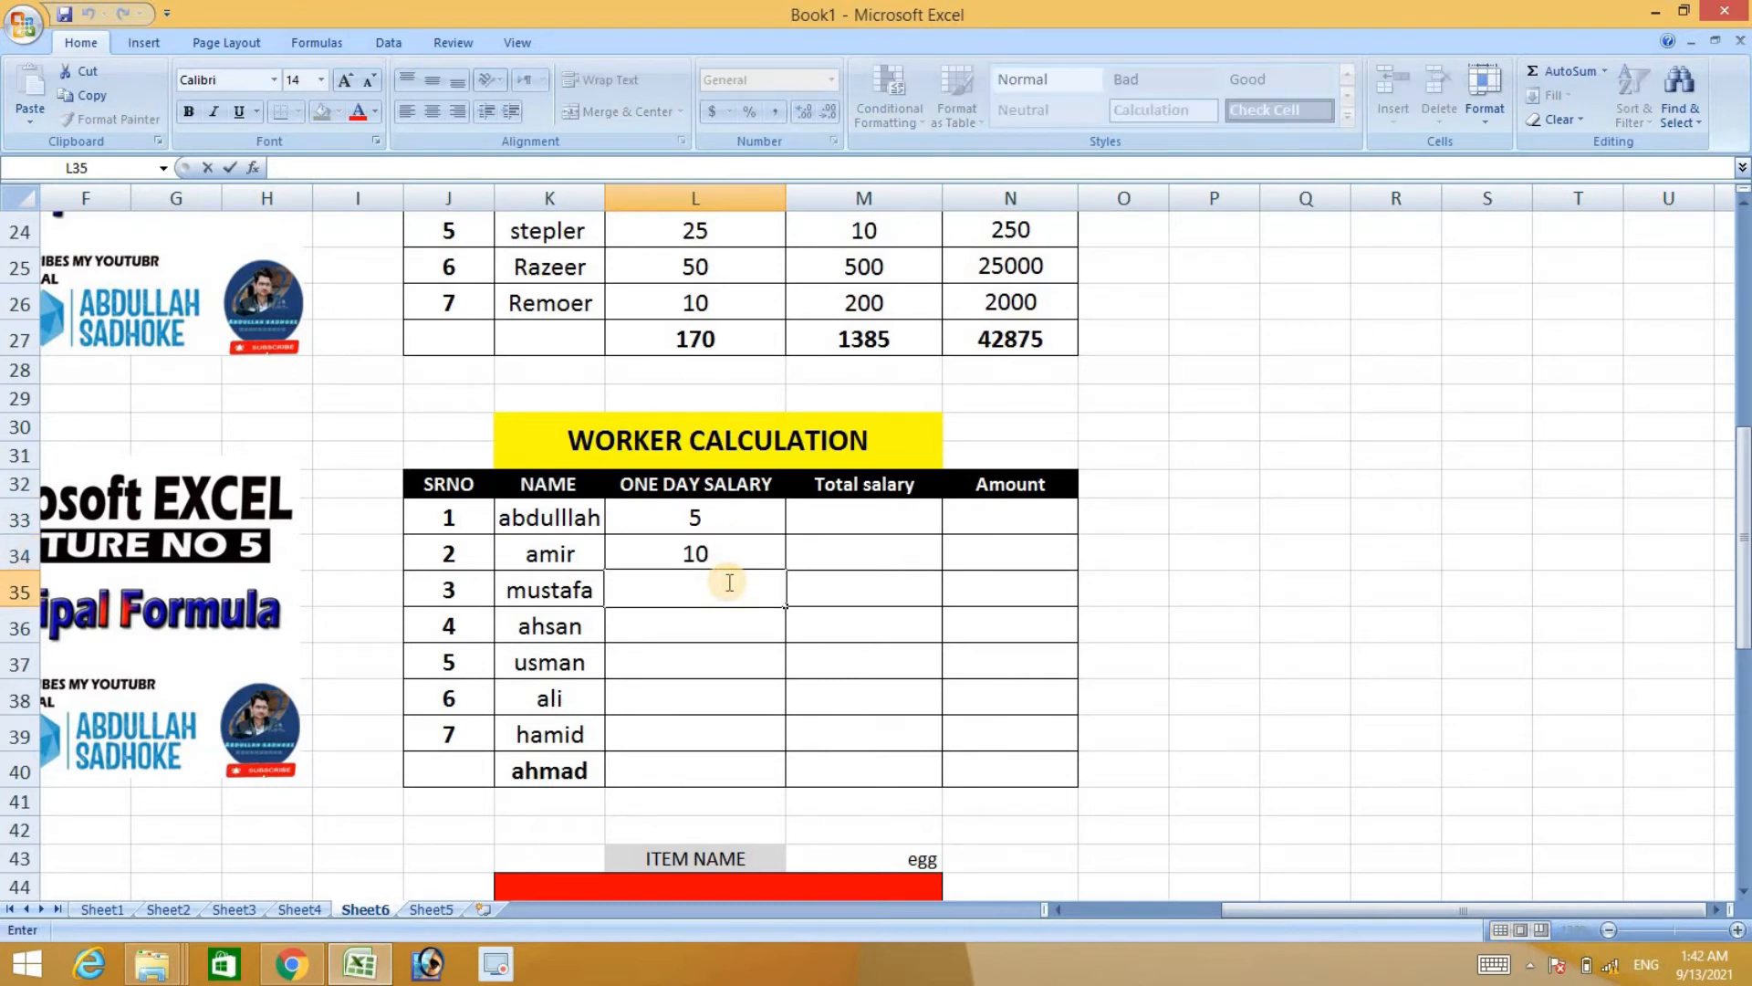
pyautogui.write('15')
pyautogui.doubleClick(768, 628)
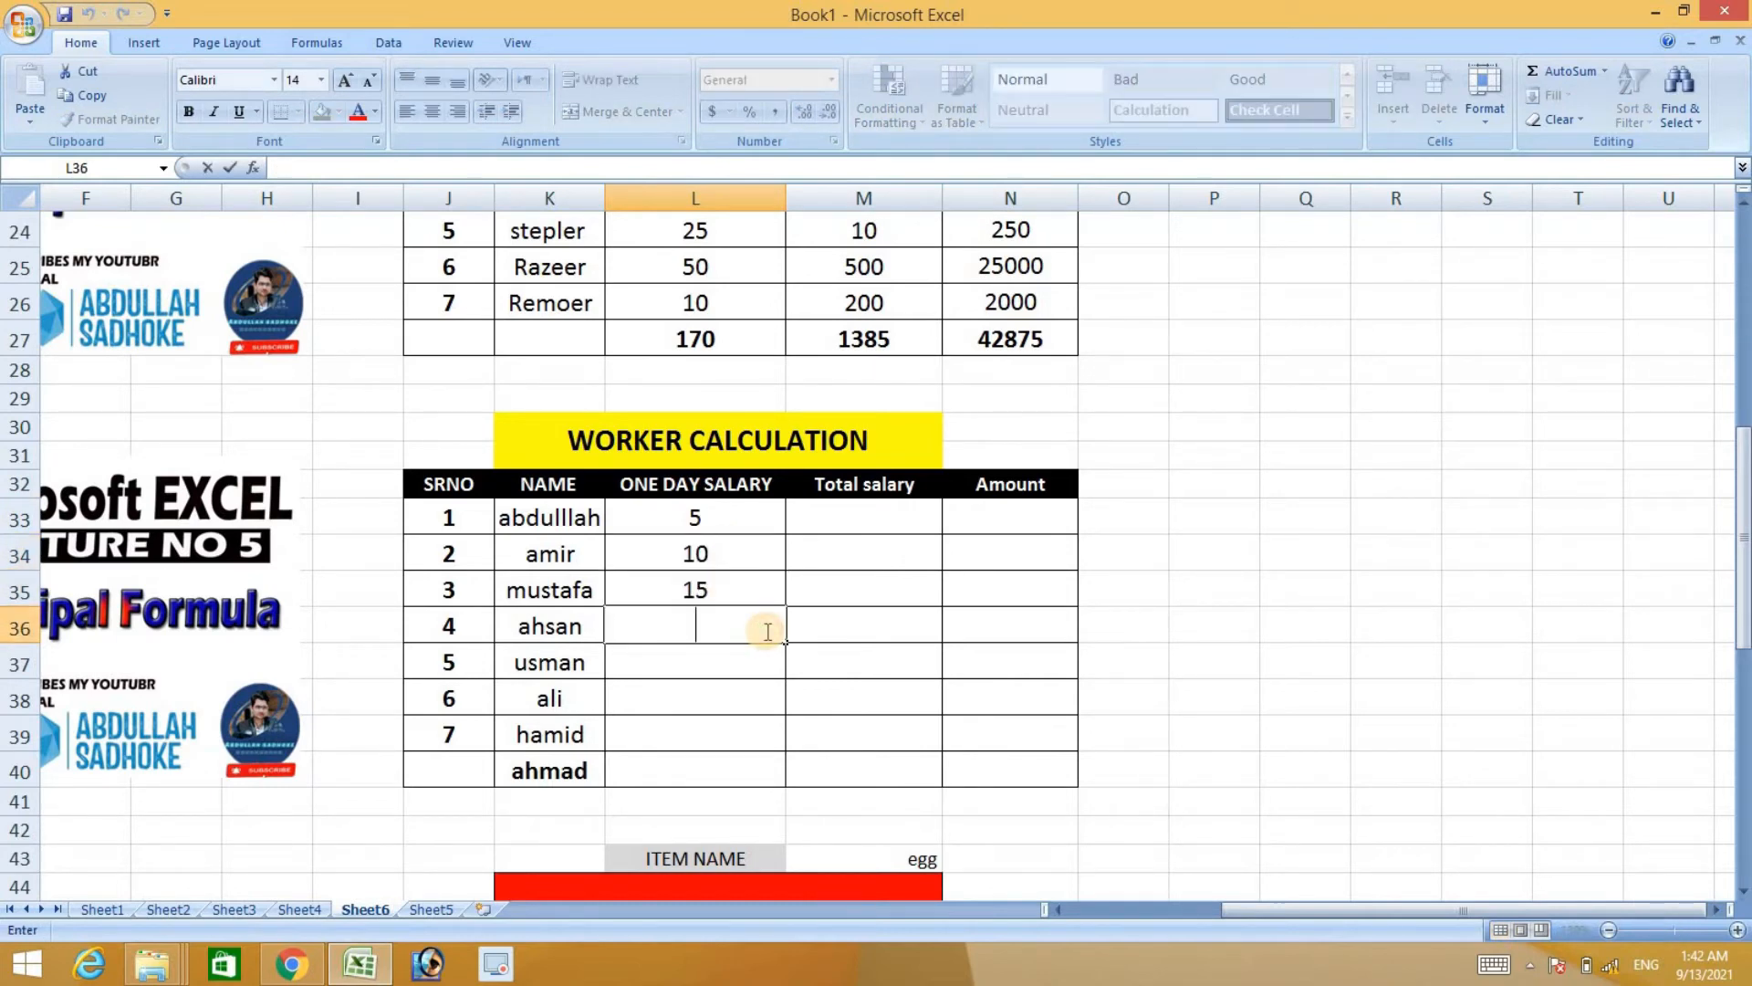
pyautogui.write('20')
# Enter the remaining ONE DAY SALARY values 25, 30, 15 and 11 in L37:L40.
pyautogui.click(738, 662)
pyautogui.doubleClick(740, 664)
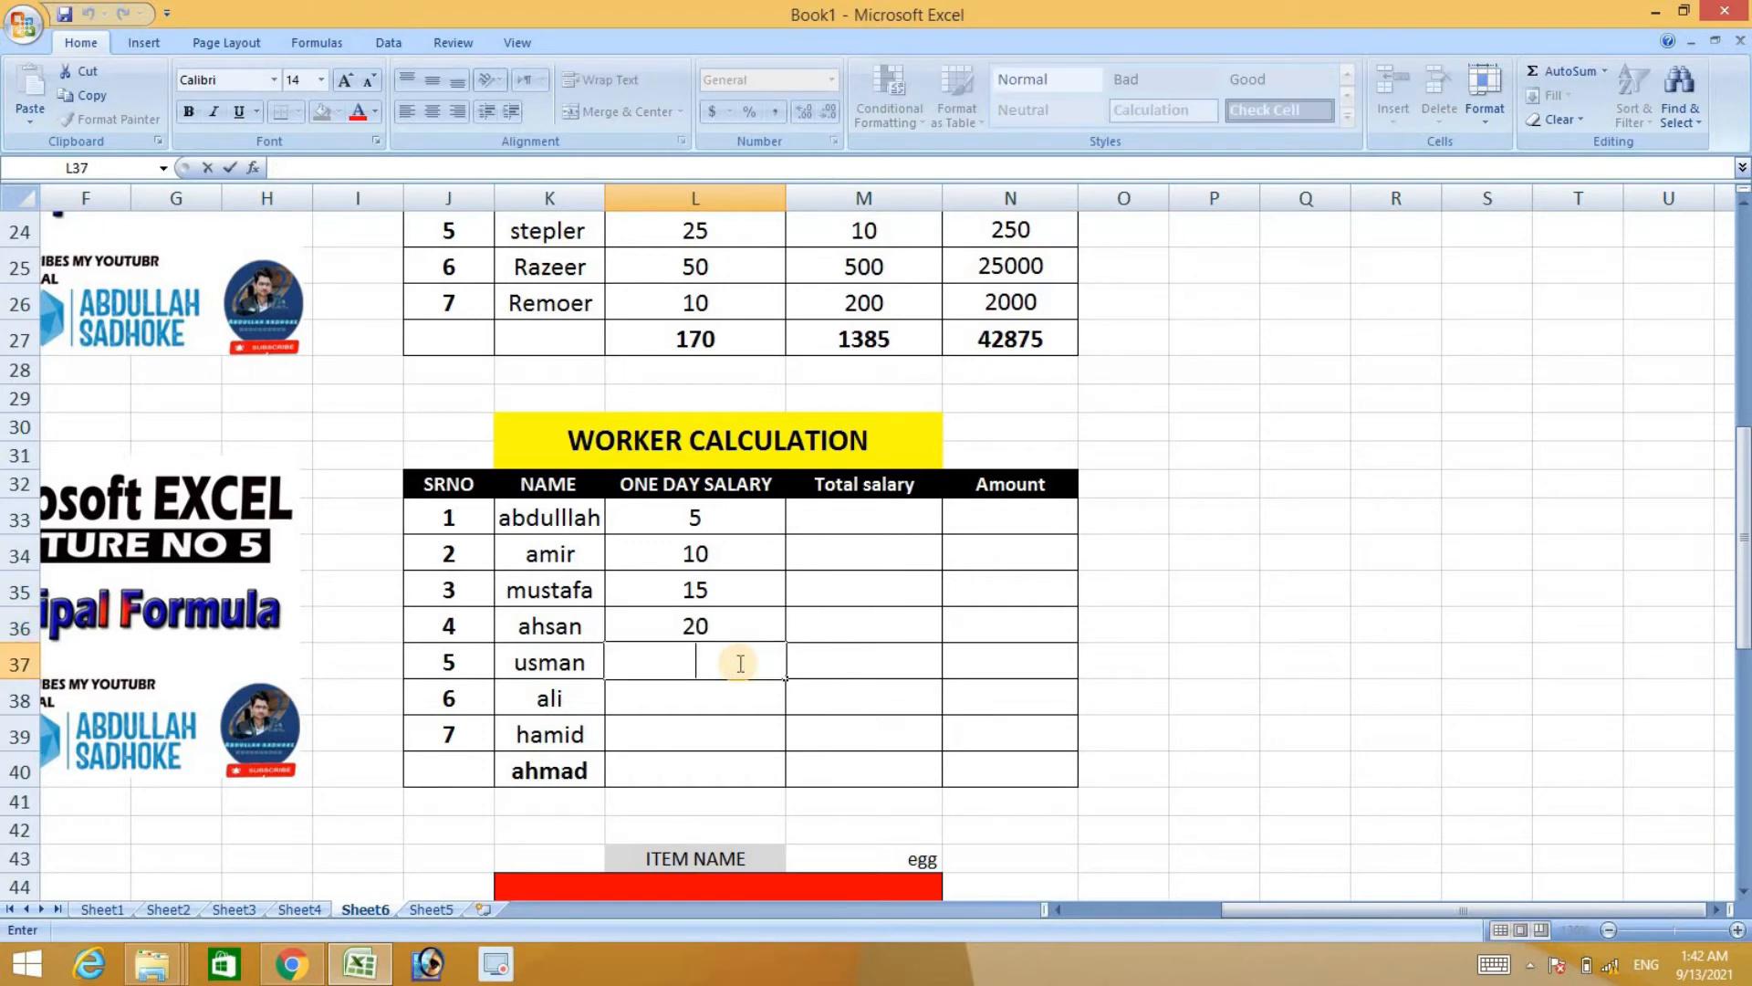
pyautogui.write('25')
pyautogui.click(745, 698)
pyautogui.doubleClick(746, 699)
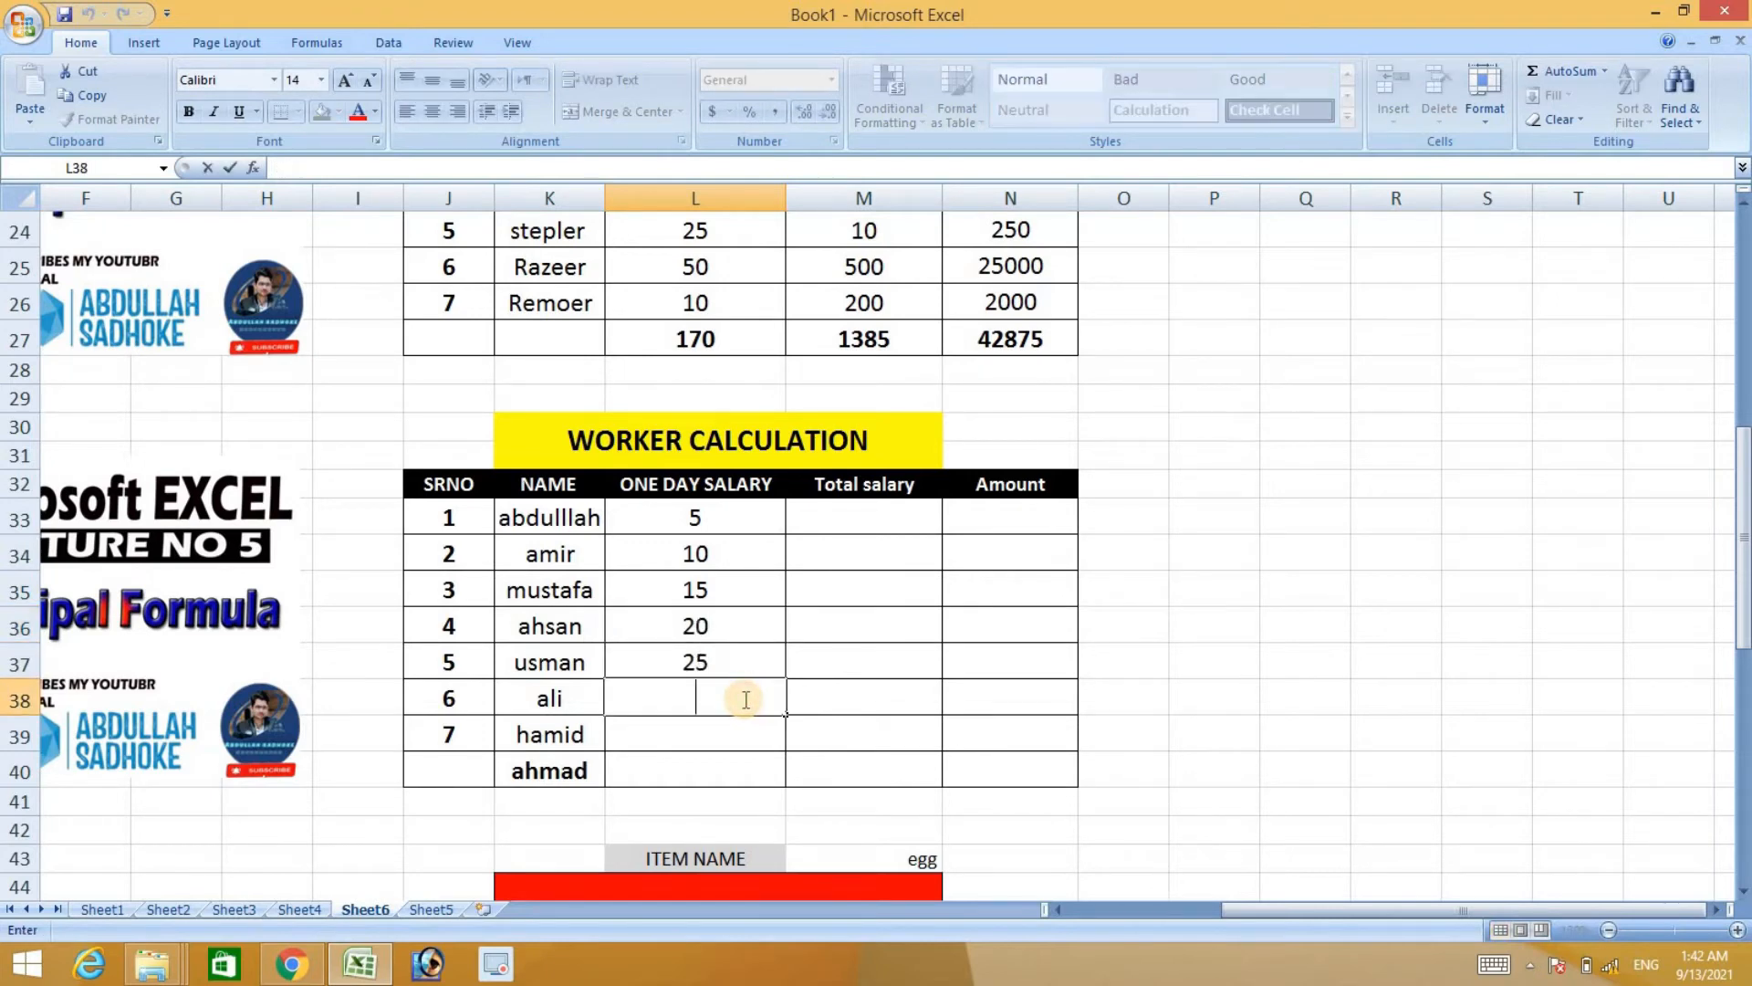
pyautogui.write('30')
pyautogui.click(758, 725)
pyautogui.doubleClick(762, 728)
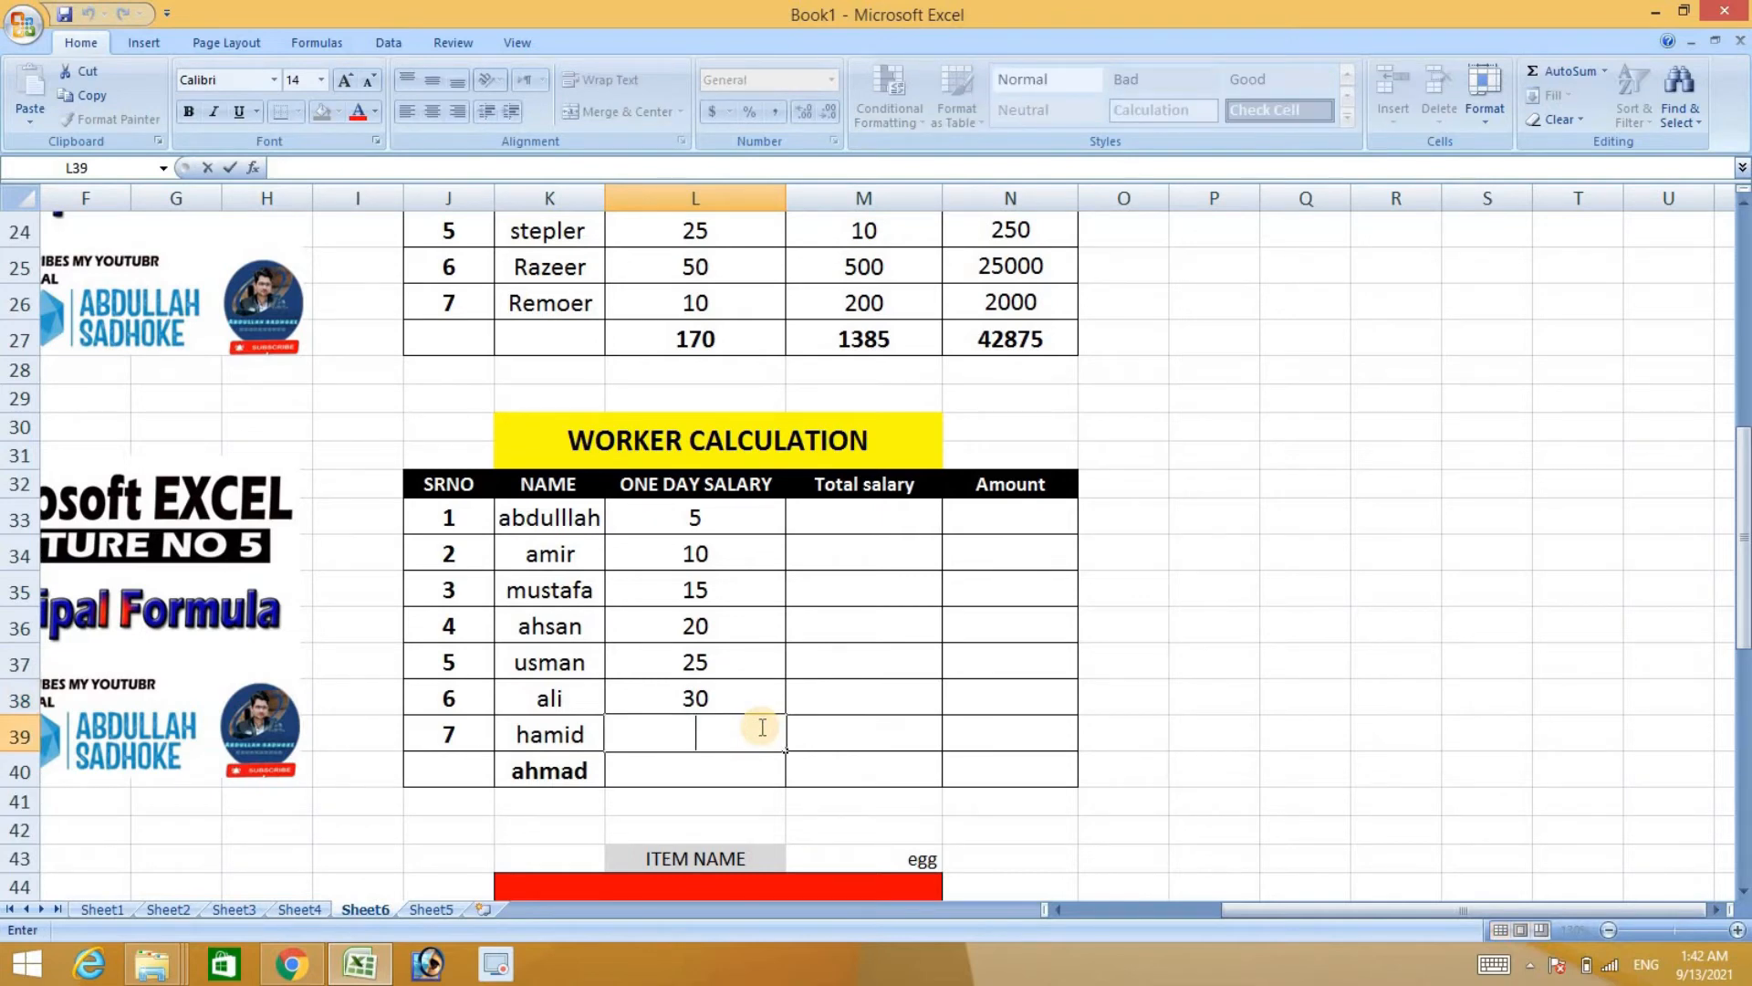
pyautogui.write('15')
pyautogui.click(727, 776)
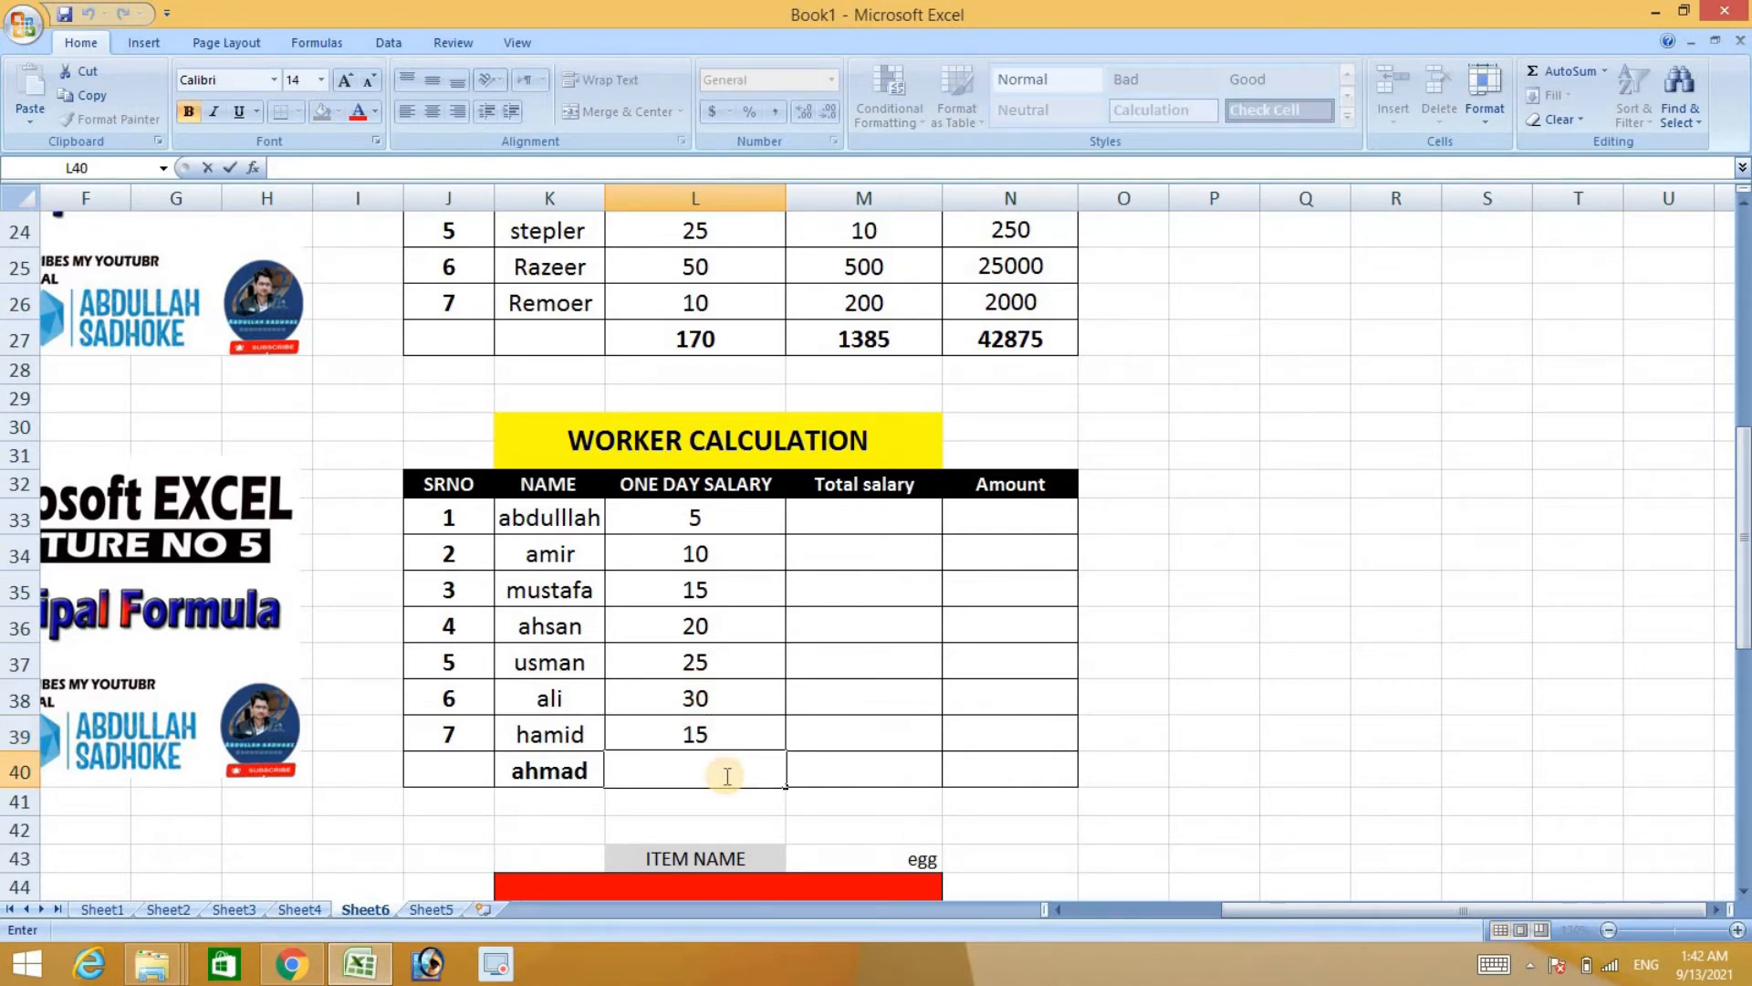
pyautogui.write('11')
# Enter the Total salary values 700, 650, 800 and 900 for the first four workers in M33:M36.
pyautogui.click(848, 526)
pyautogui.doubleClick(848, 527)
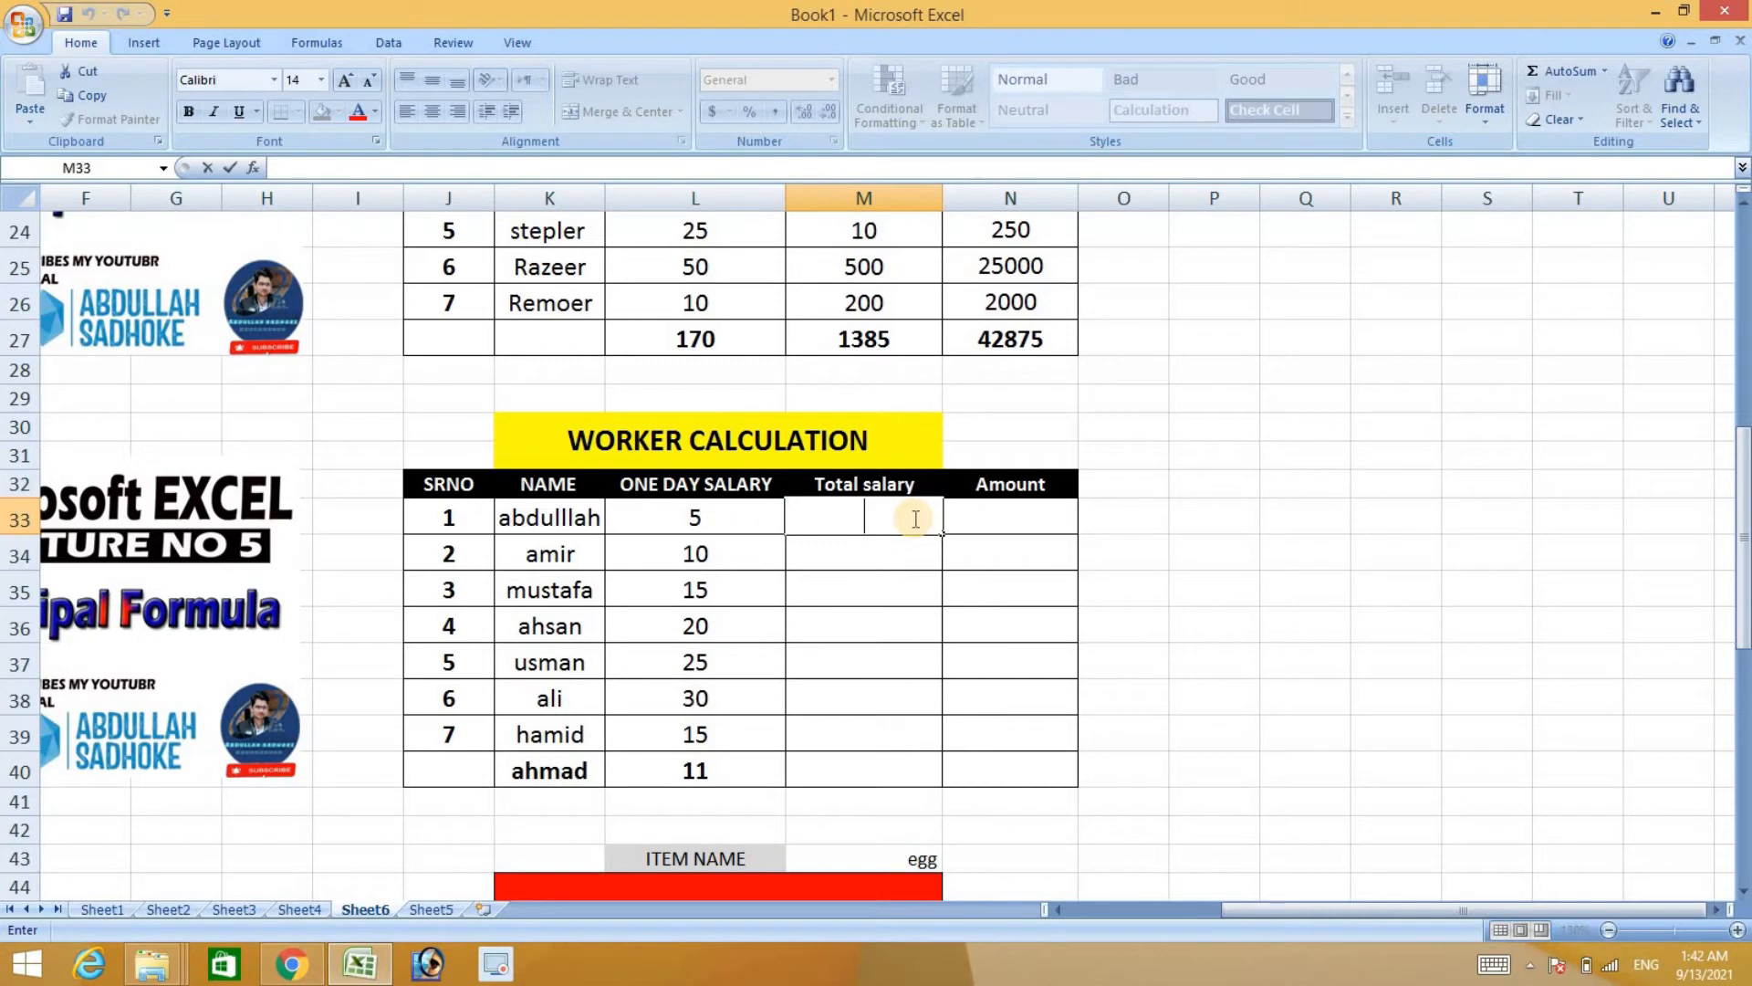
pyautogui.write('700')
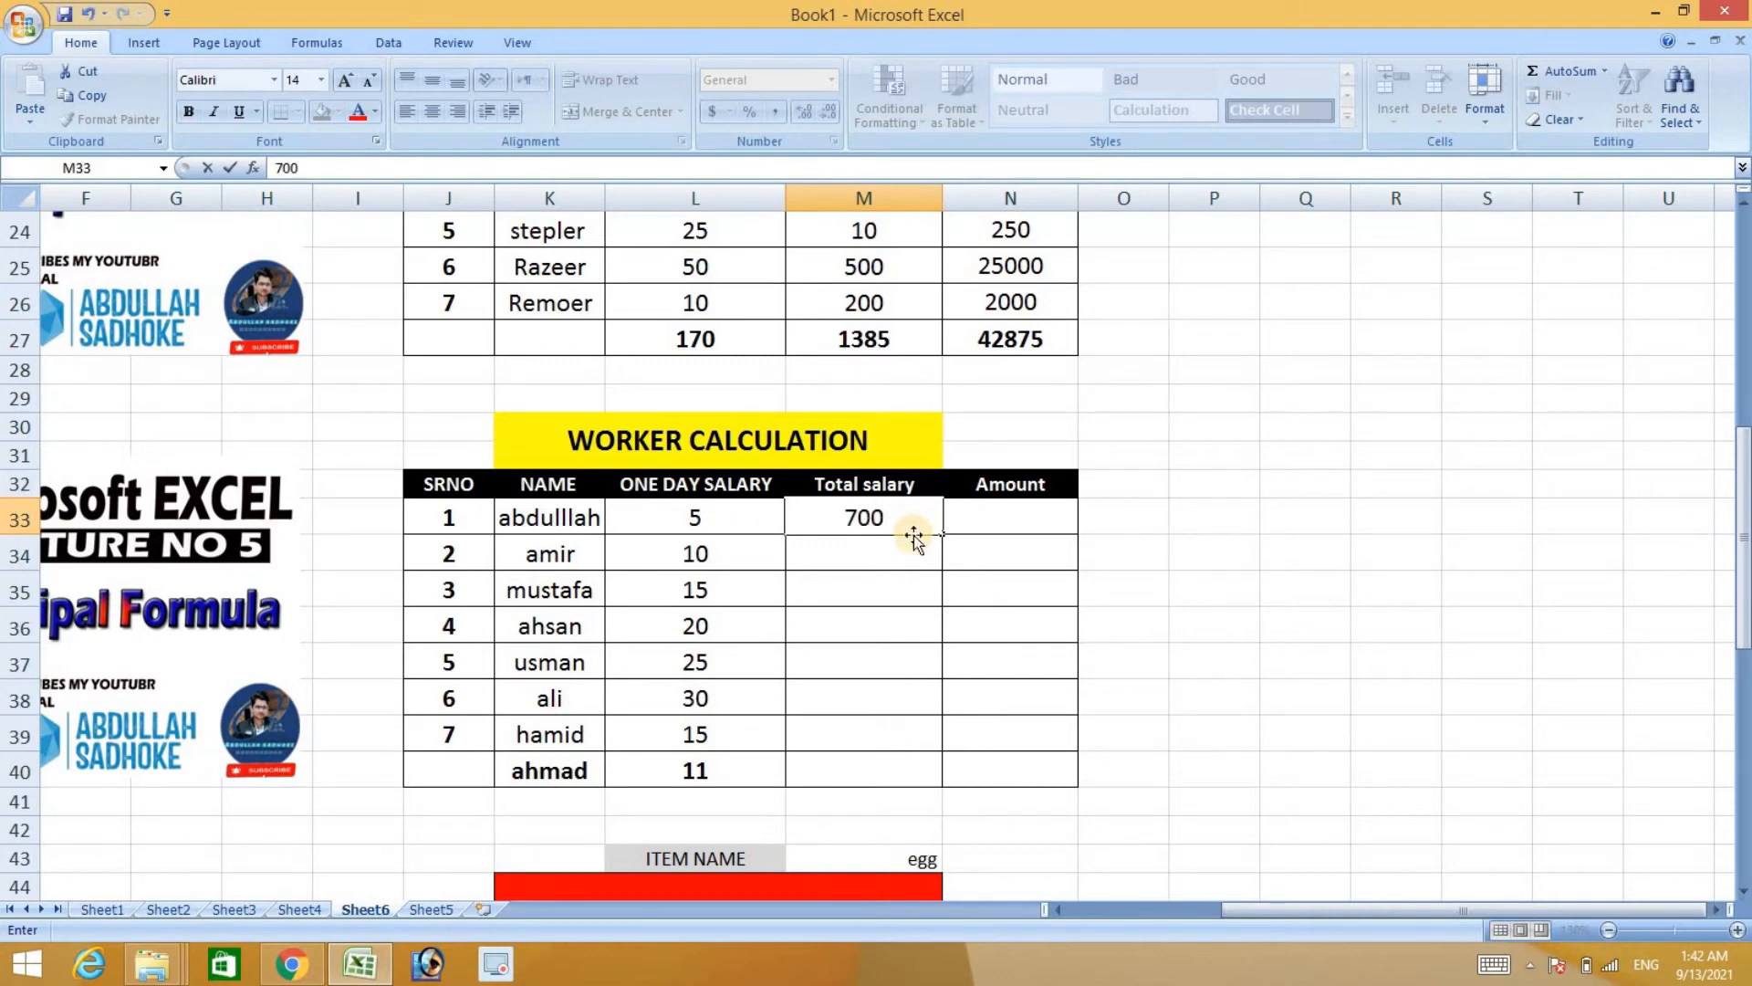
pyautogui.click(913, 554)
pyautogui.doubleClick(914, 554)
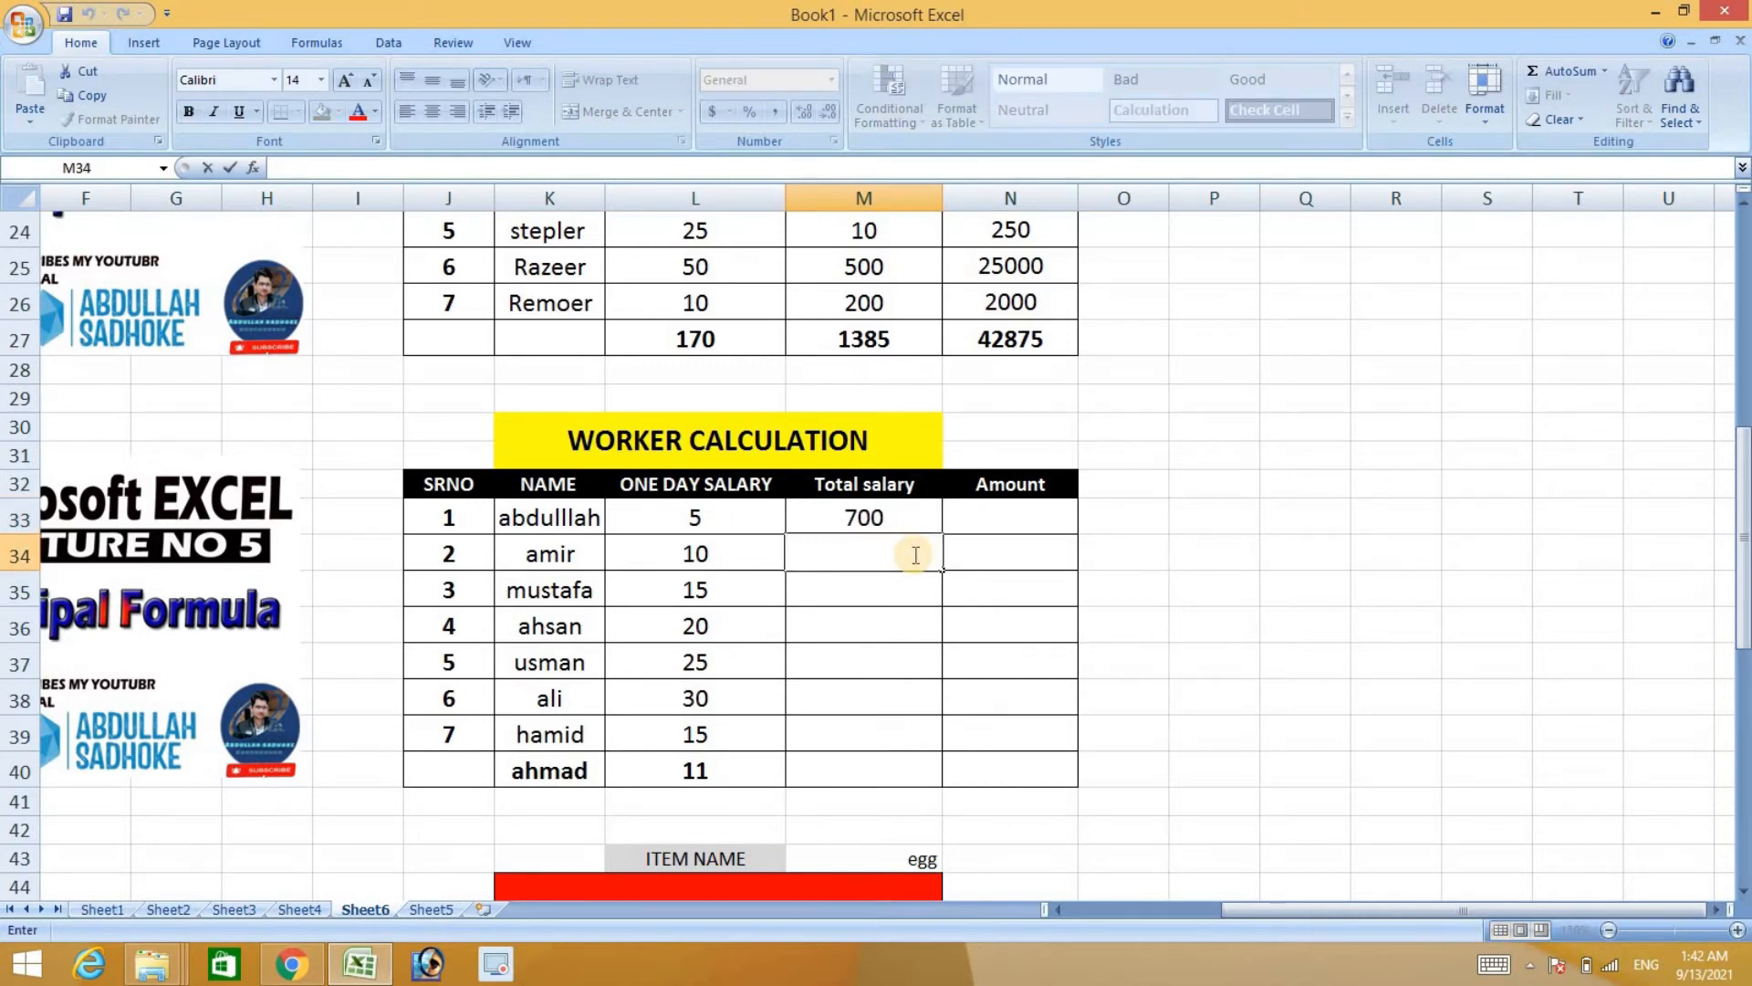
pyautogui.write('650')
pyautogui.click(902, 590)
pyautogui.doubleClick(902, 589)
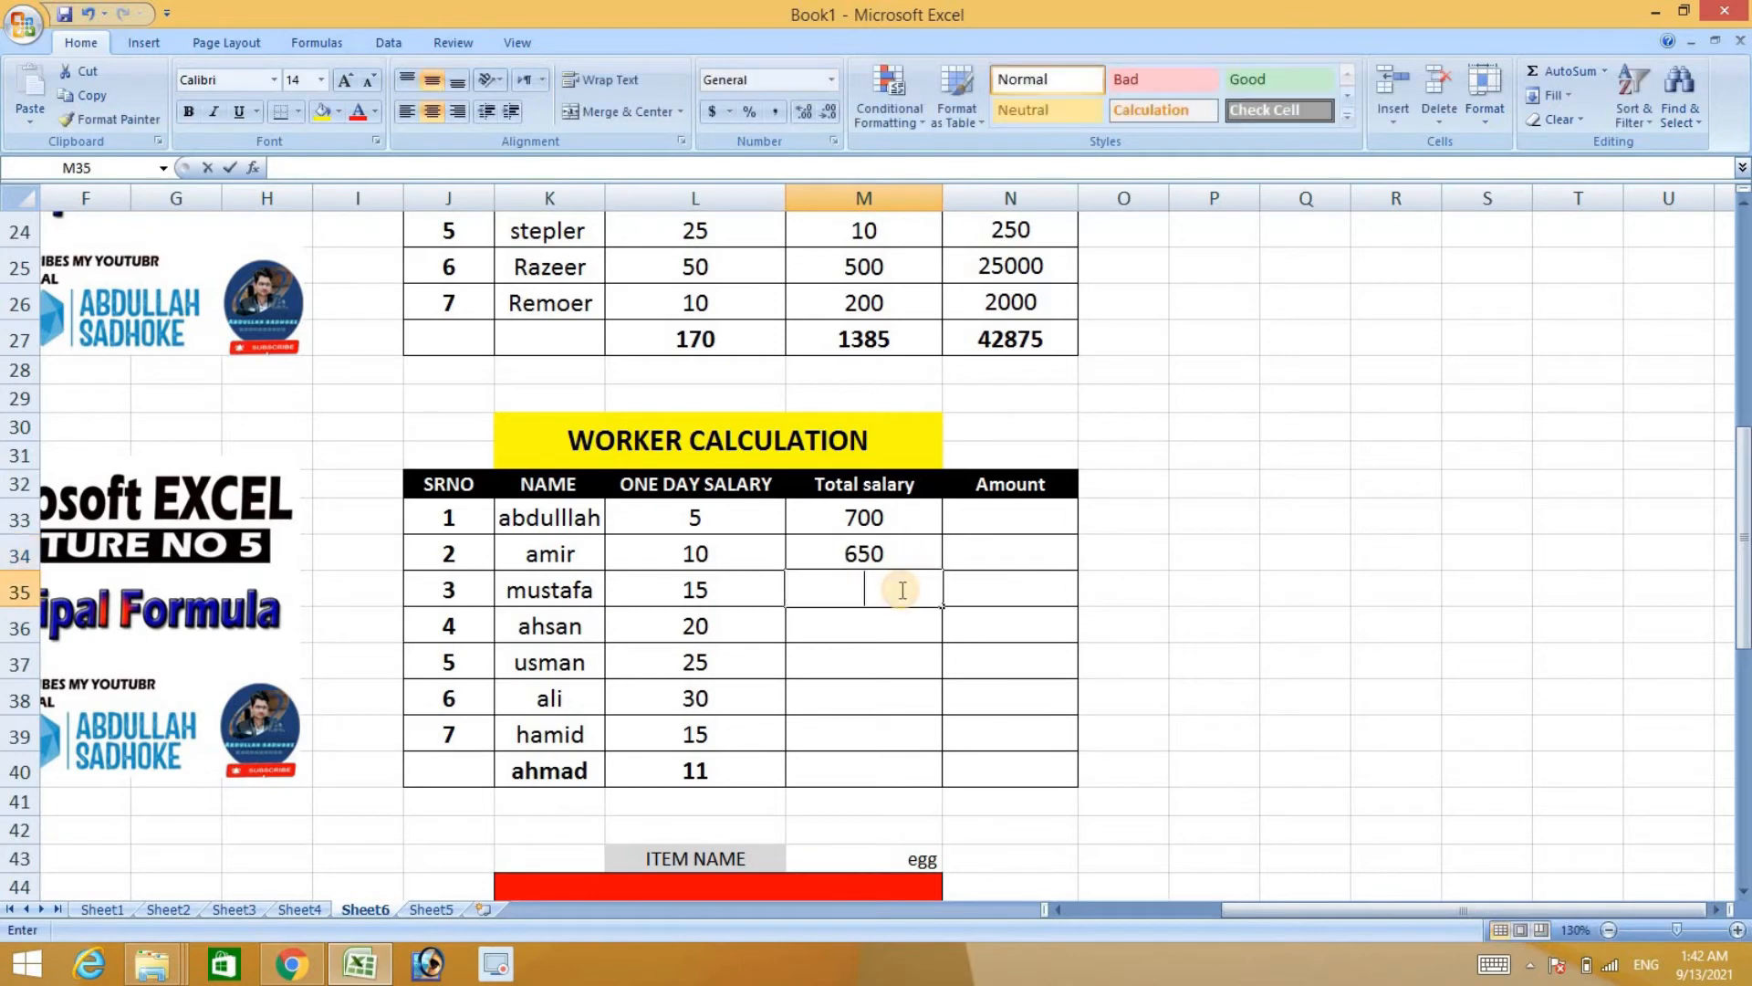
pyautogui.write('800')
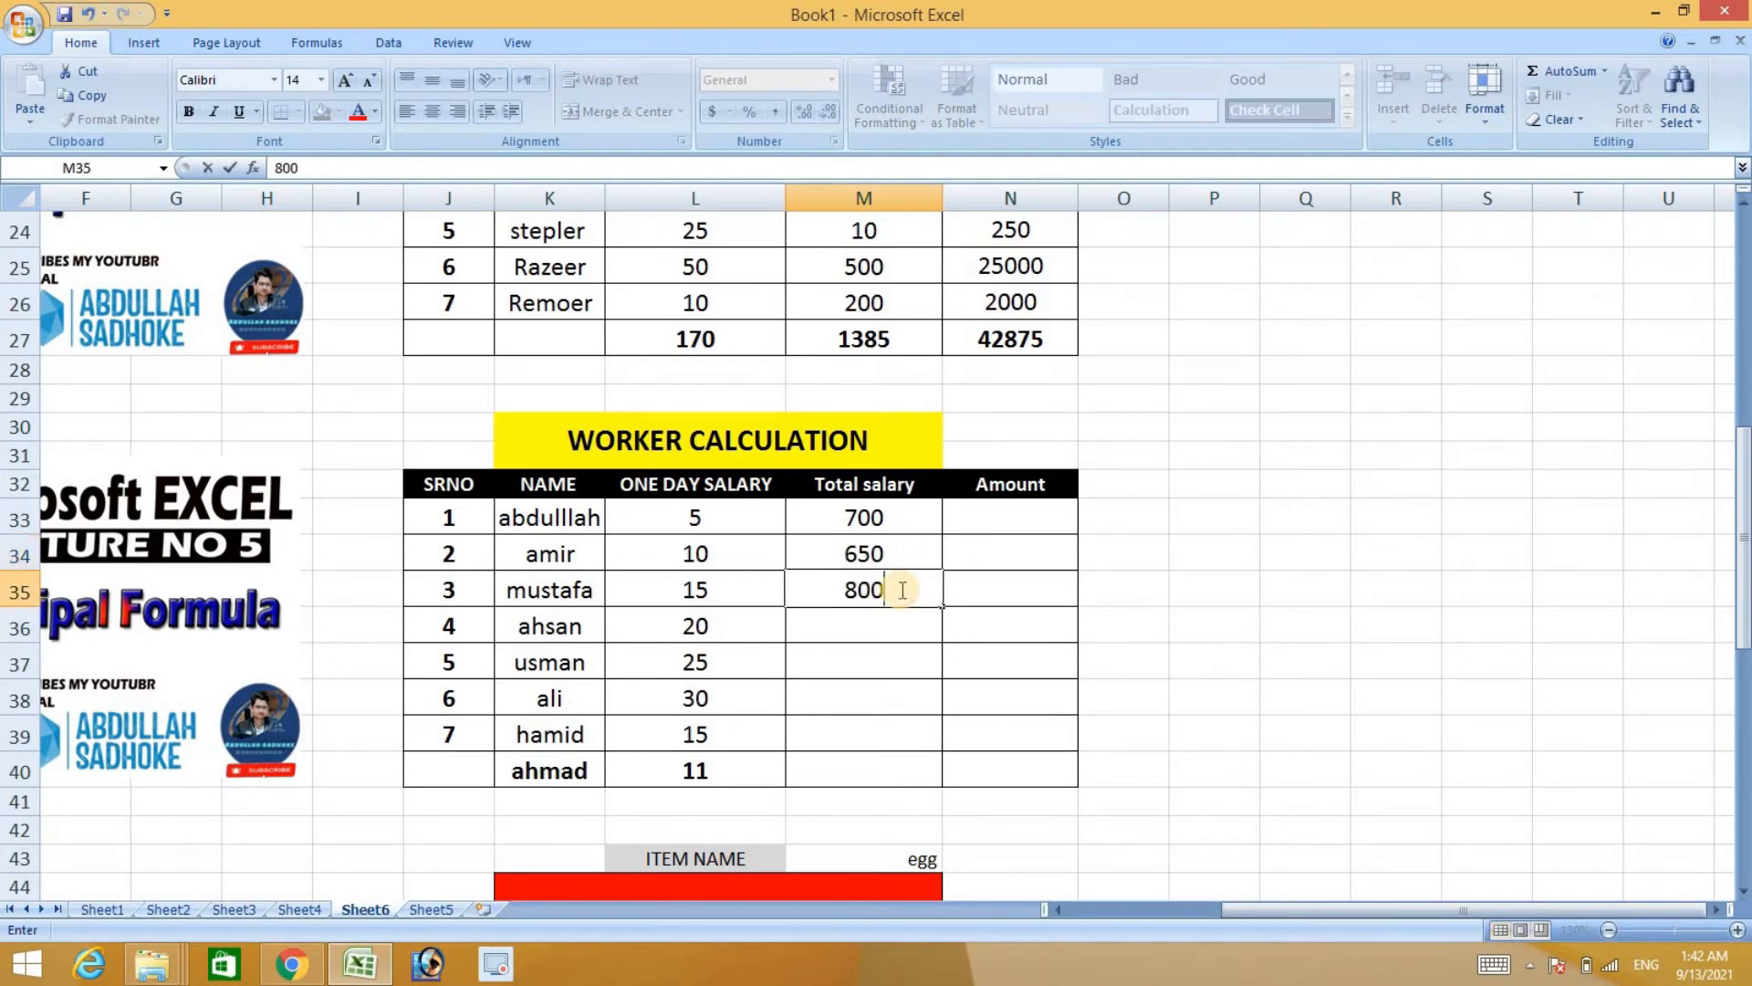
pyautogui.click(888, 630)
pyautogui.doubleClick(888, 630)
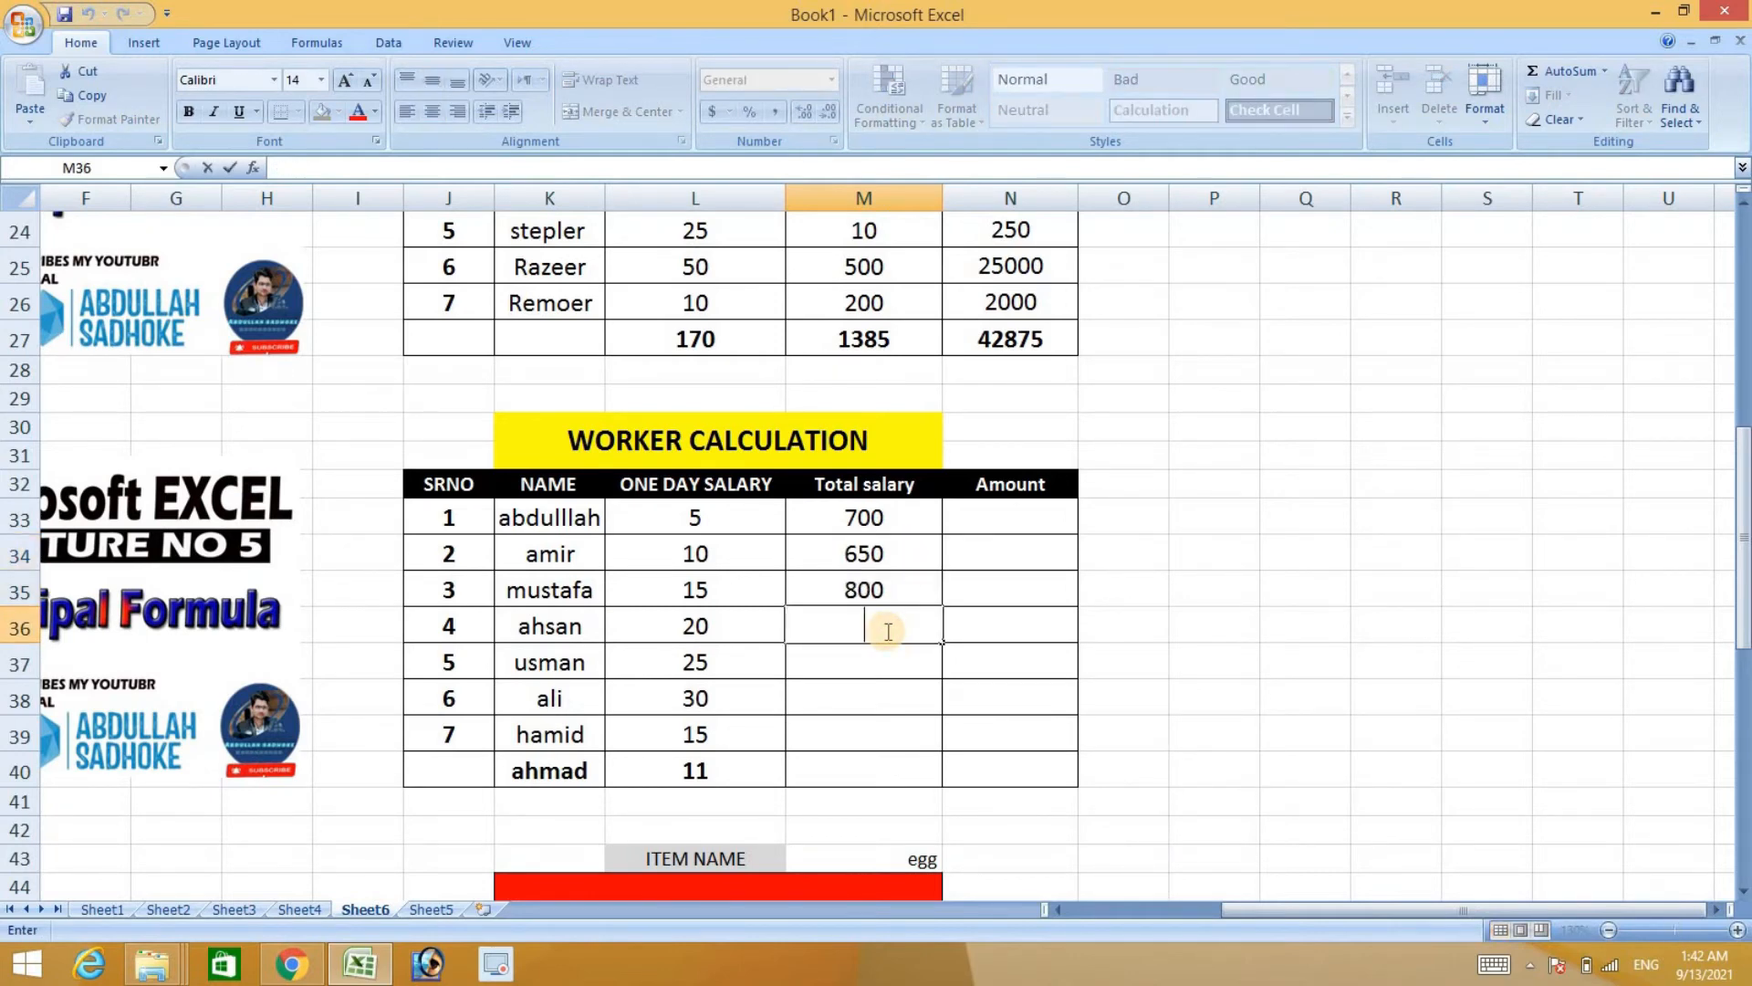
pyautogui.write('900')
# Enter the Total salary values 700, 1500 and 2100 for workers 5 to 7 in M37:M39.
pyautogui.click(861, 652)
pyautogui.doubleClick(861, 653)
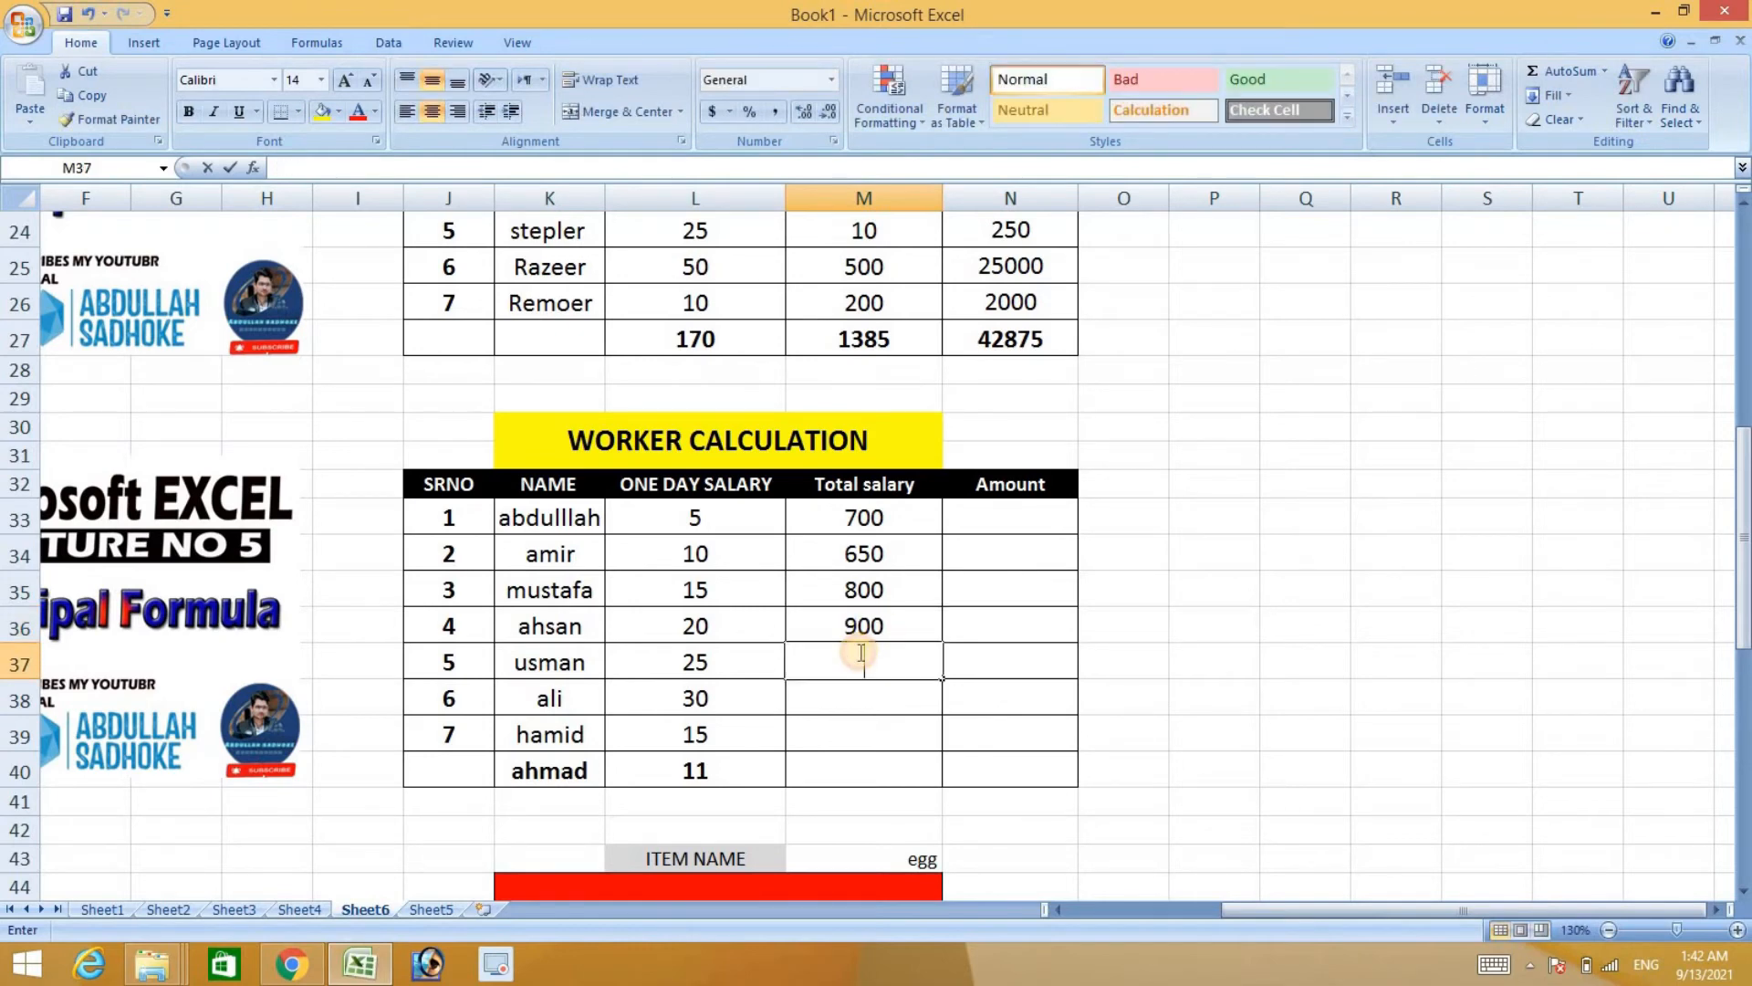
pyautogui.write('700')
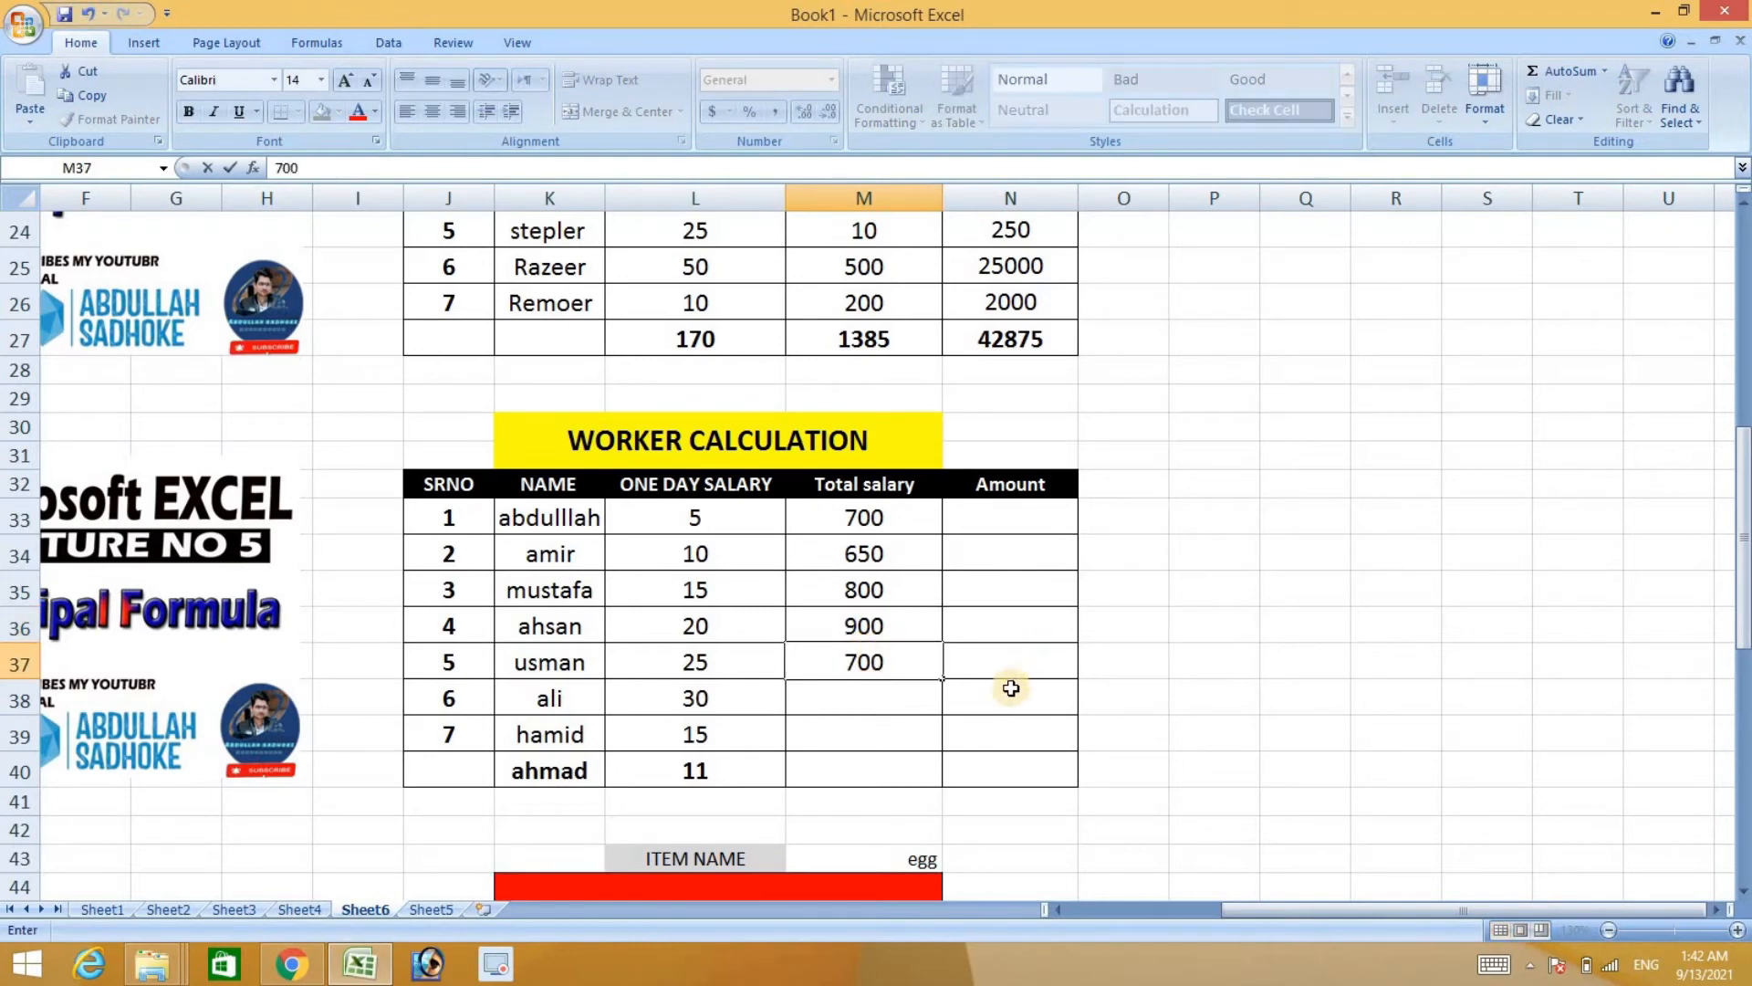
pyautogui.doubleClick(928, 690)
pyautogui.write('1')
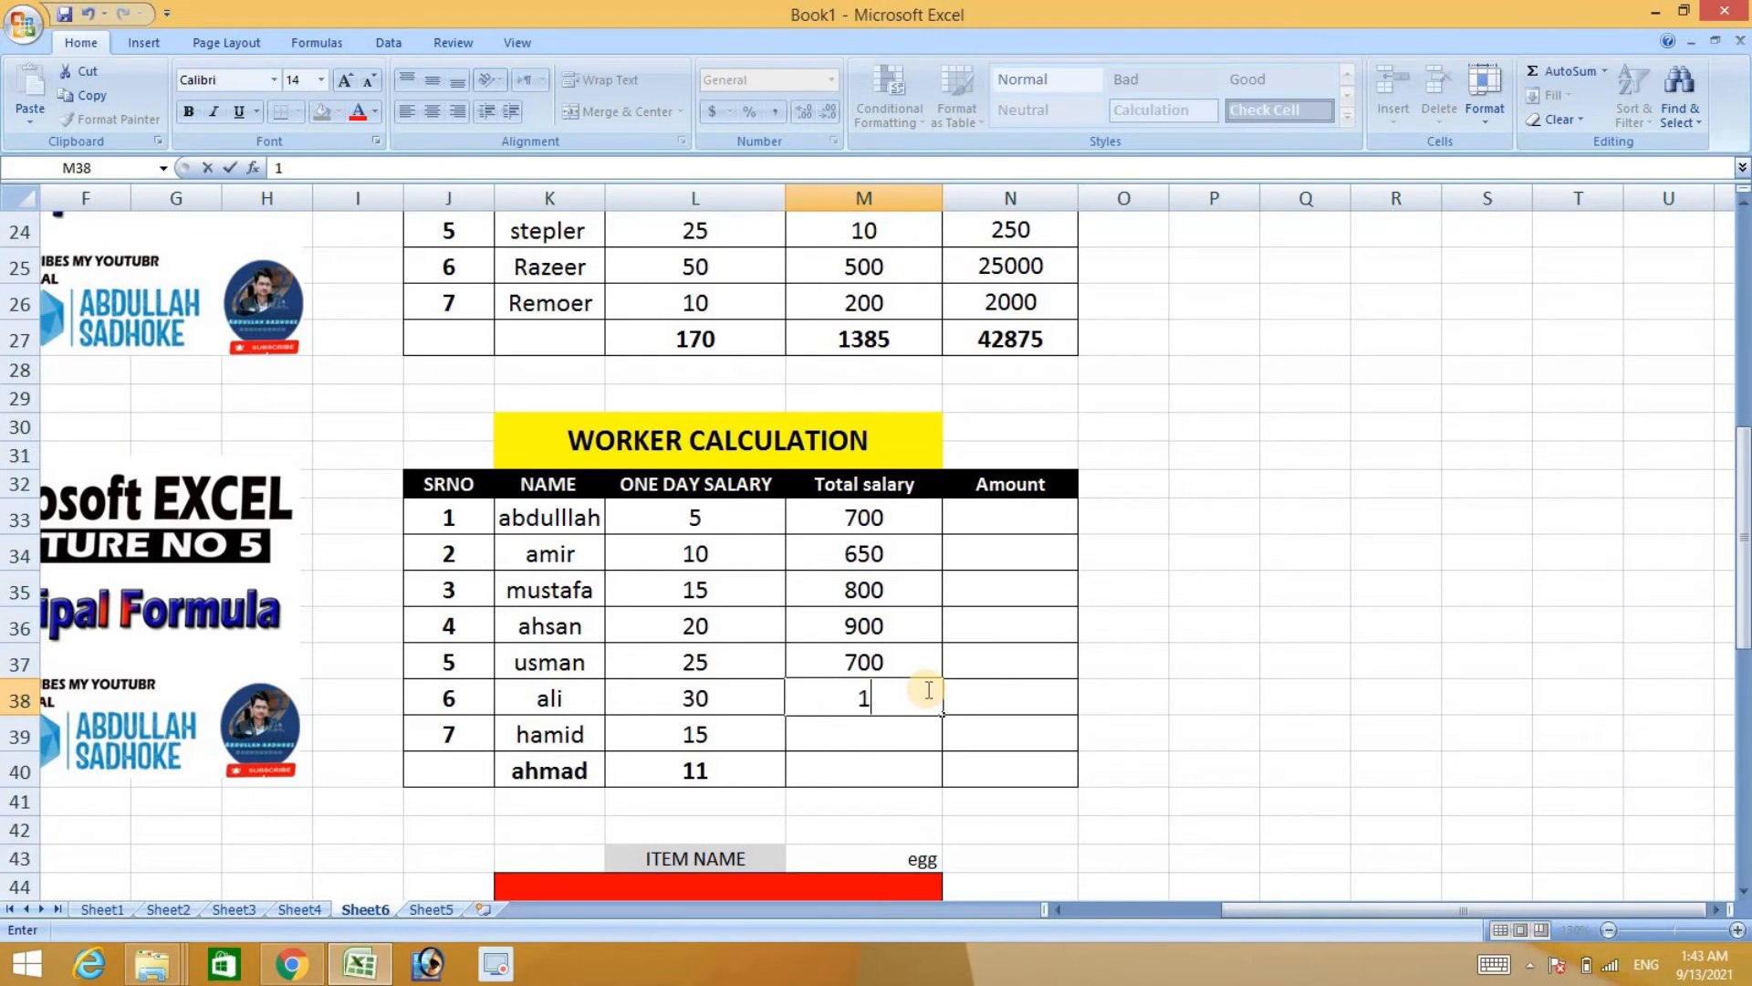
pyautogui.write('500')
pyautogui.click(879, 749)
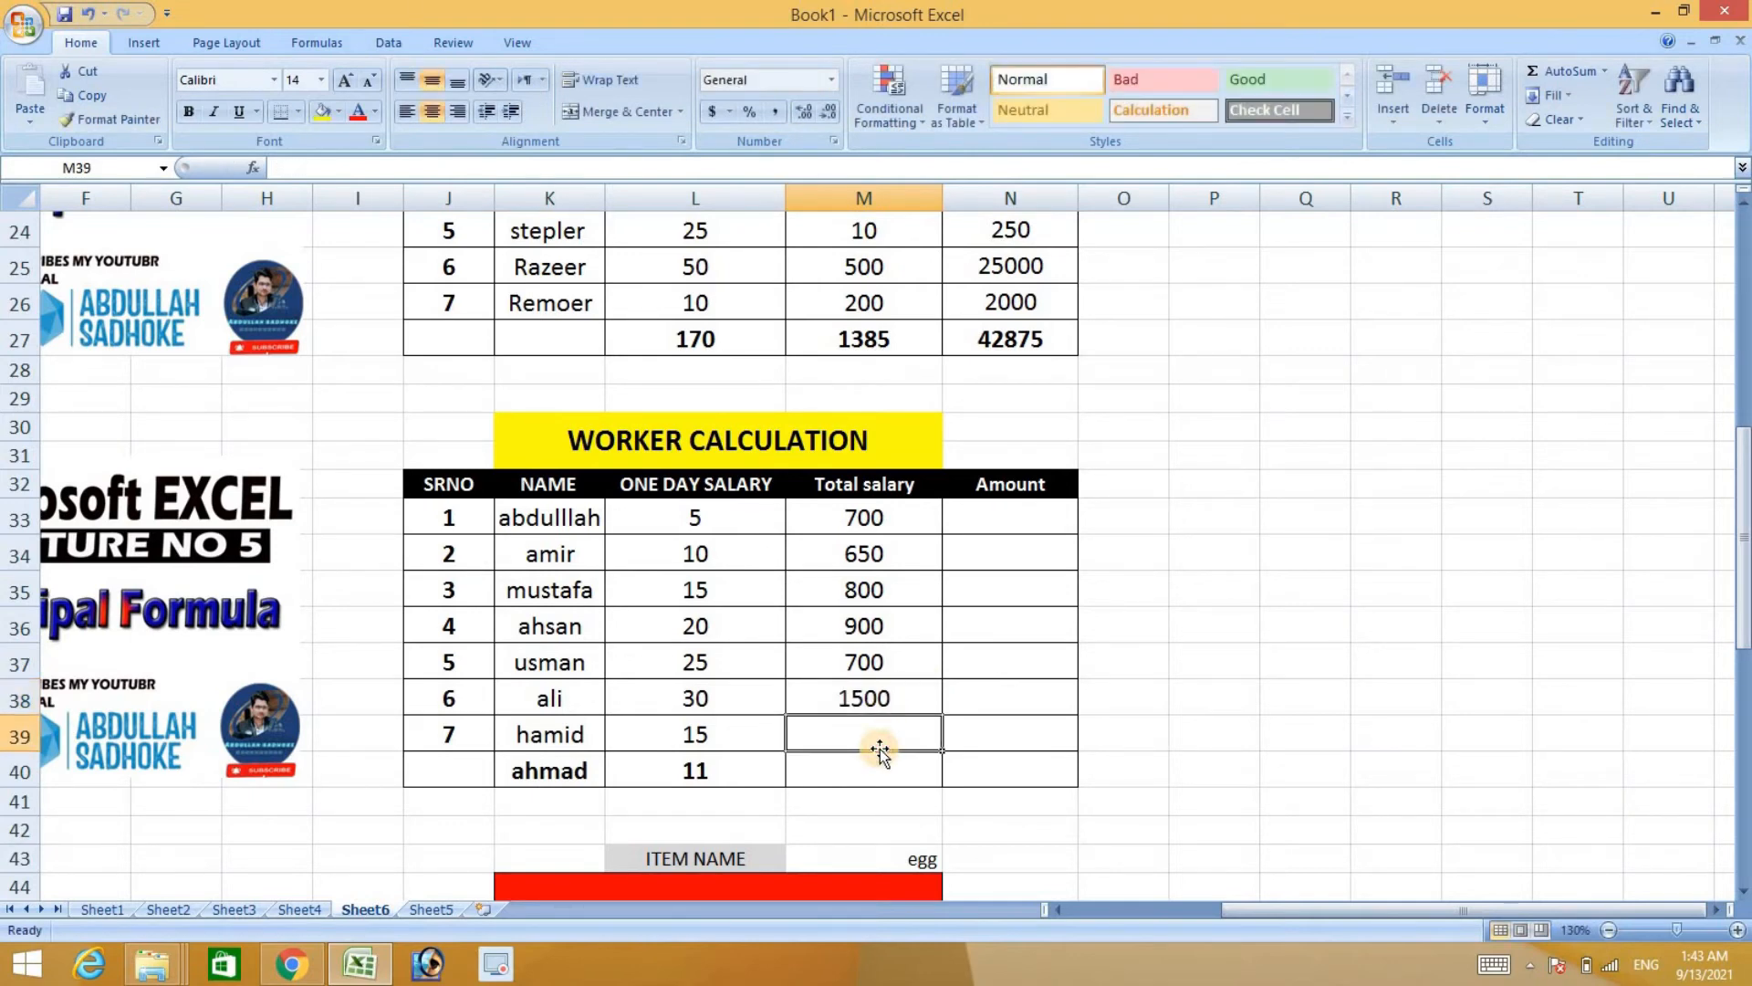
pyautogui.doubleClick(916, 743)
pyautogui.write('2')
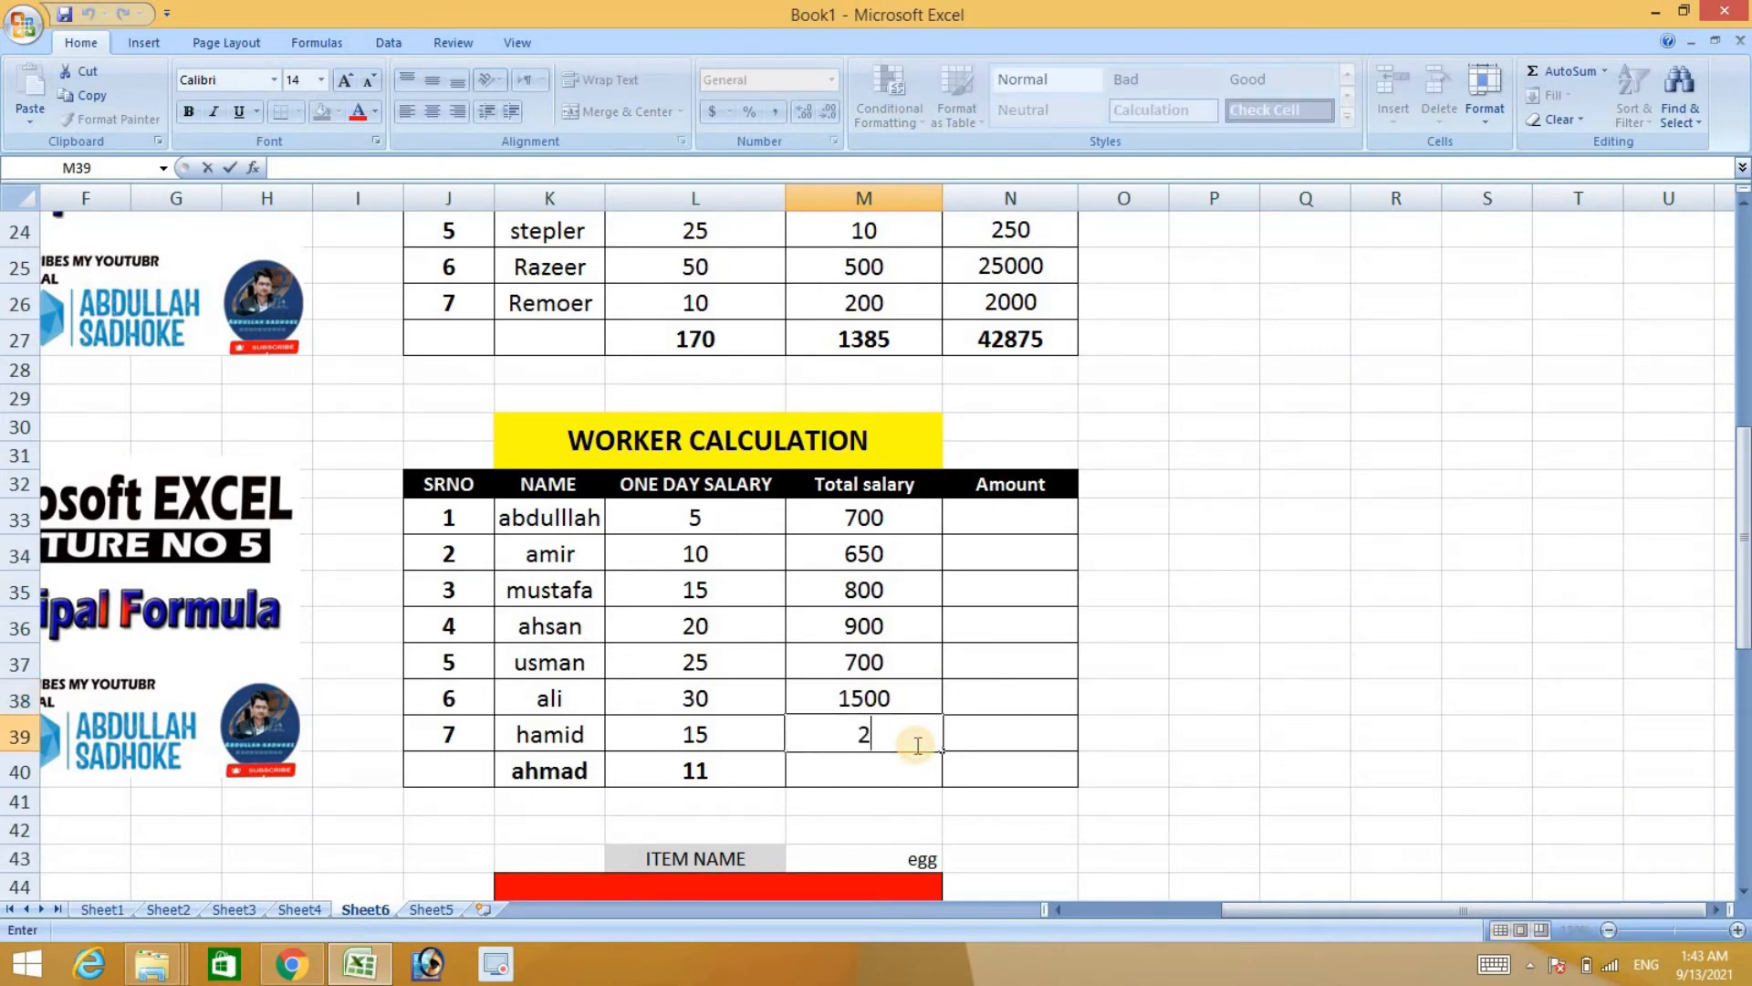
pyautogui.write('100')
# Enter 1000 as the Total salary of the unnumbered last worker in M40.
pyautogui.click(885, 757)
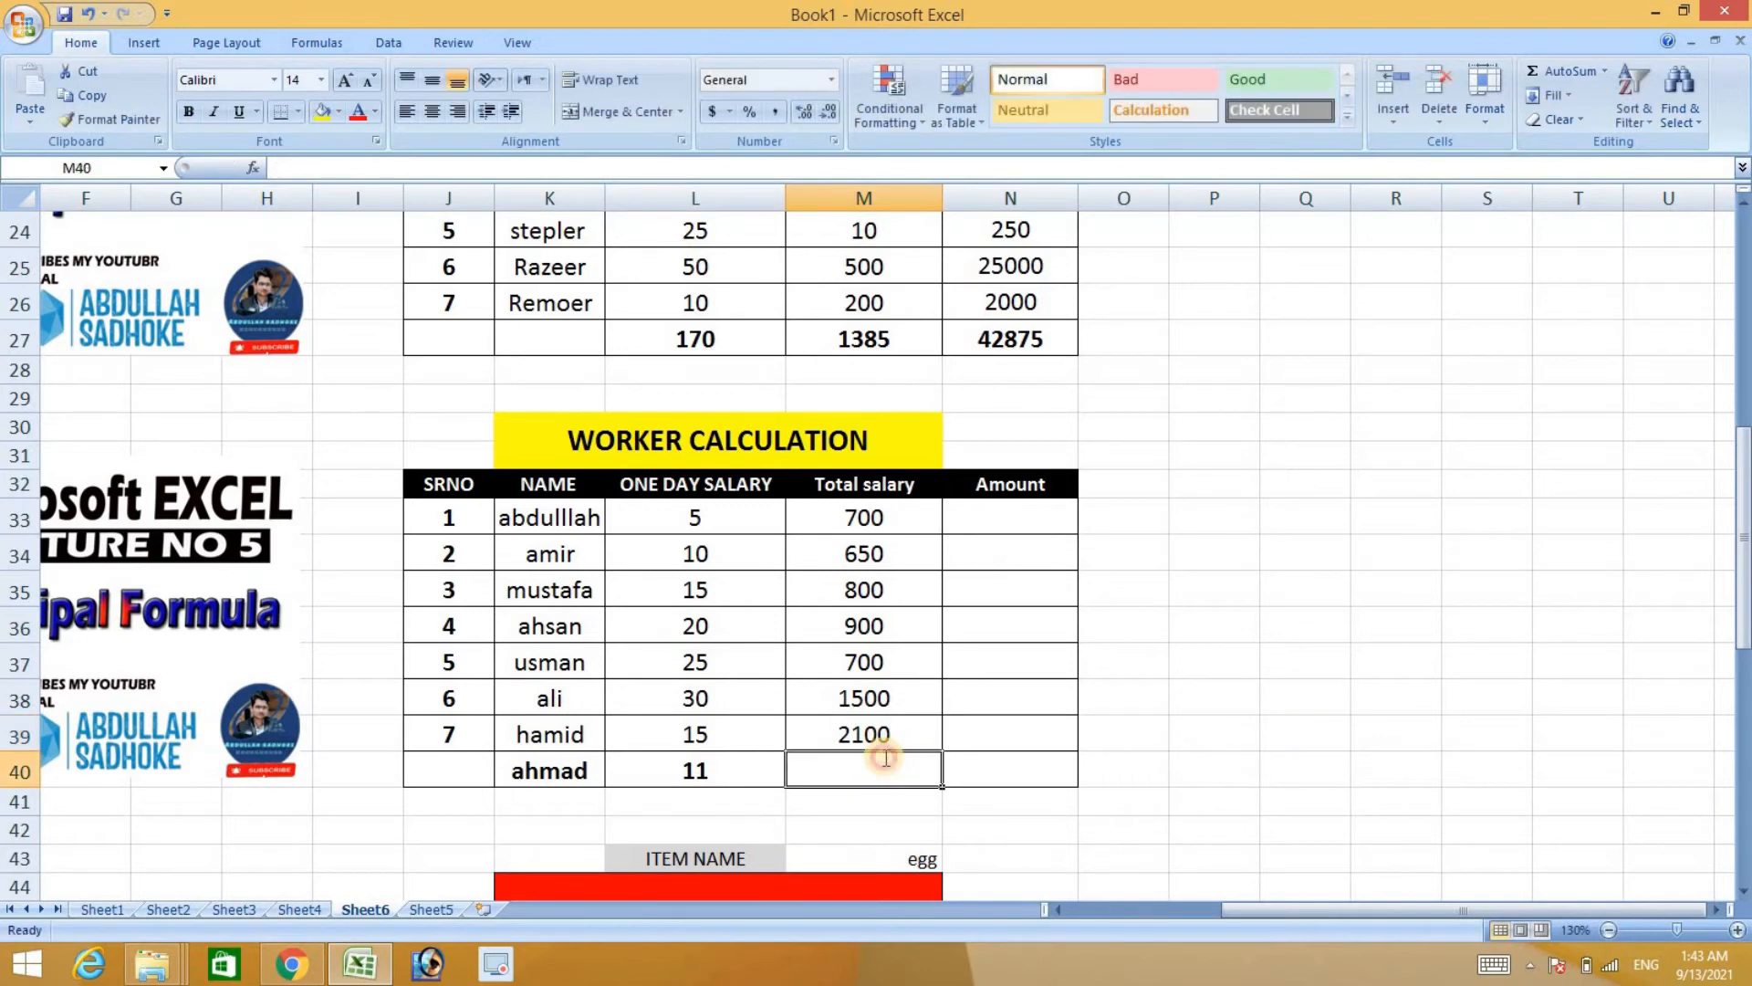
pyautogui.doubleClick(885, 757)
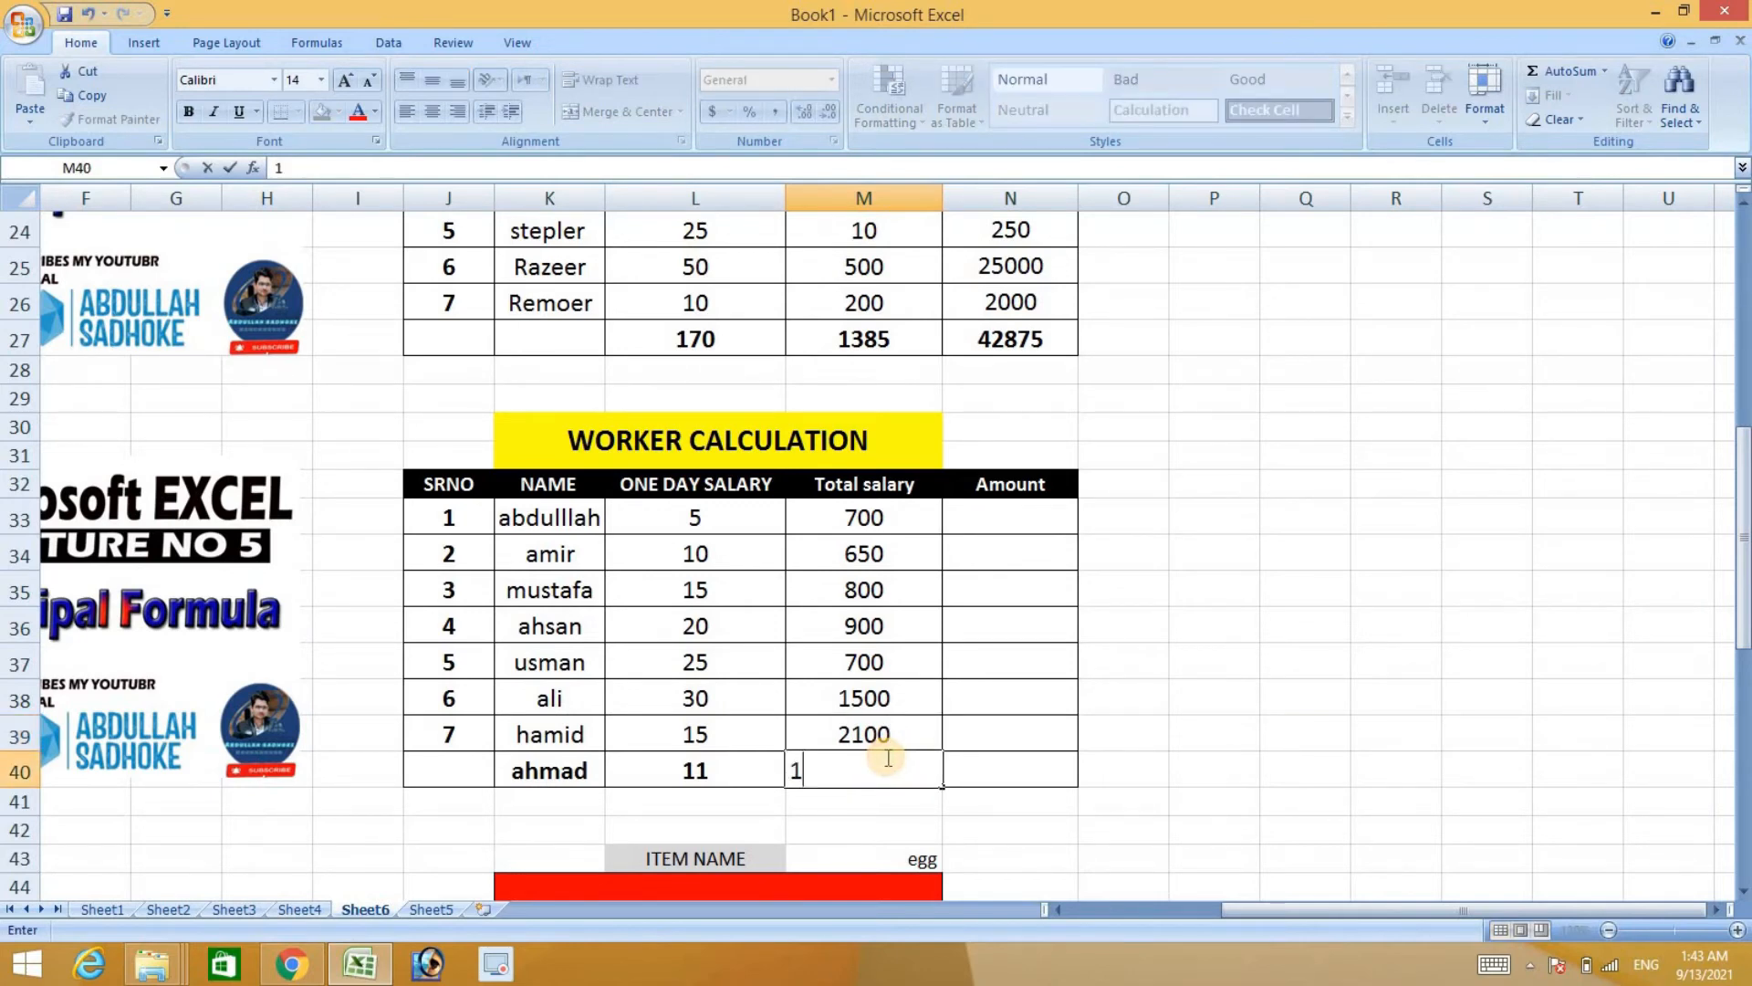
pyautogui.write('1000')
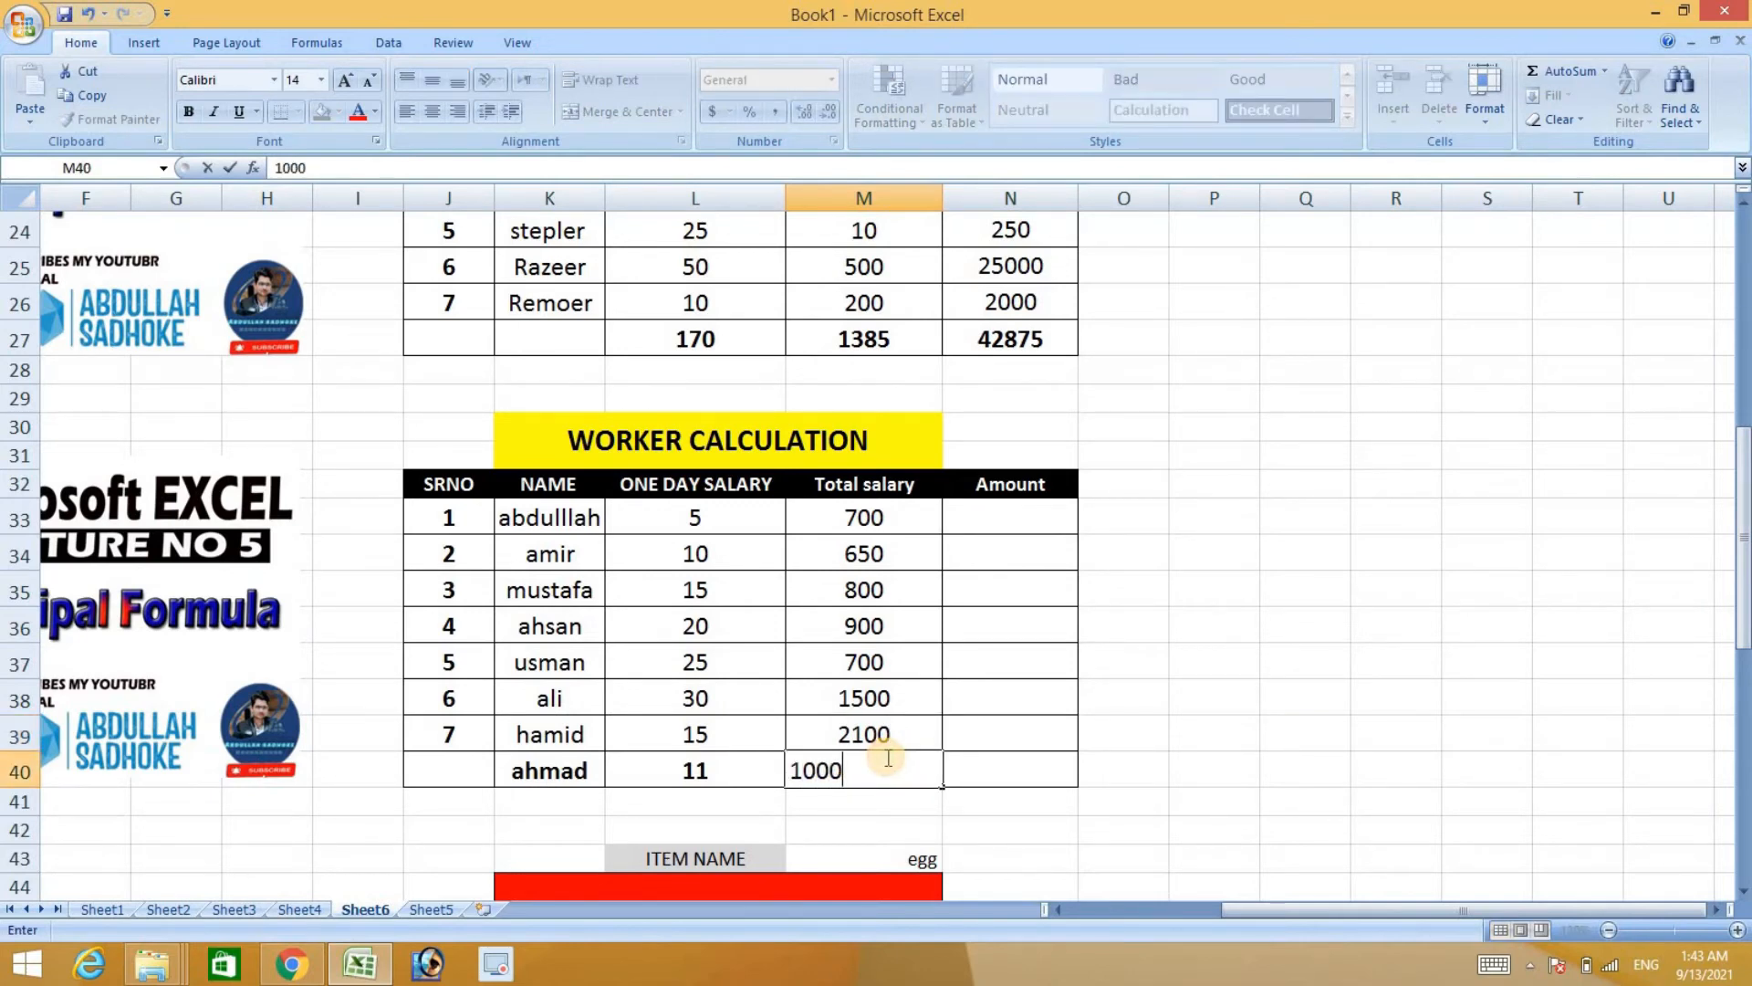
pyautogui.doubleClick(996, 523)
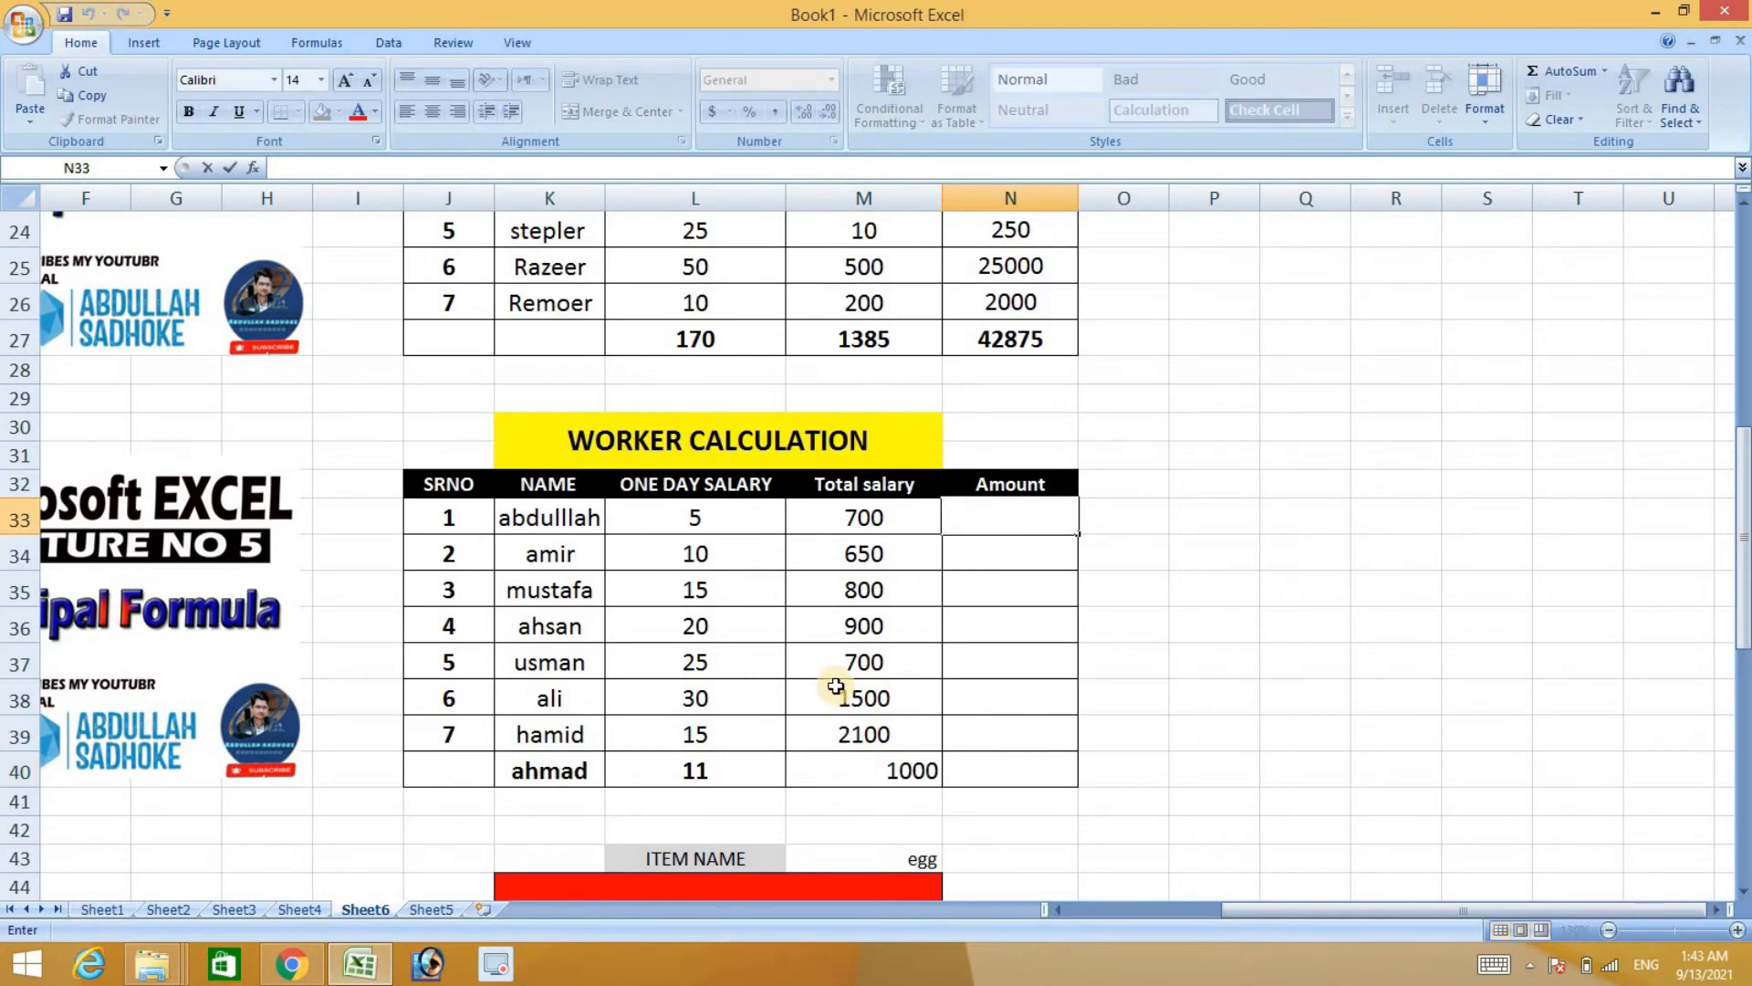
# Align cell M40 to the middle vertically and centre it horizontally.
pyautogui.click(890, 770)
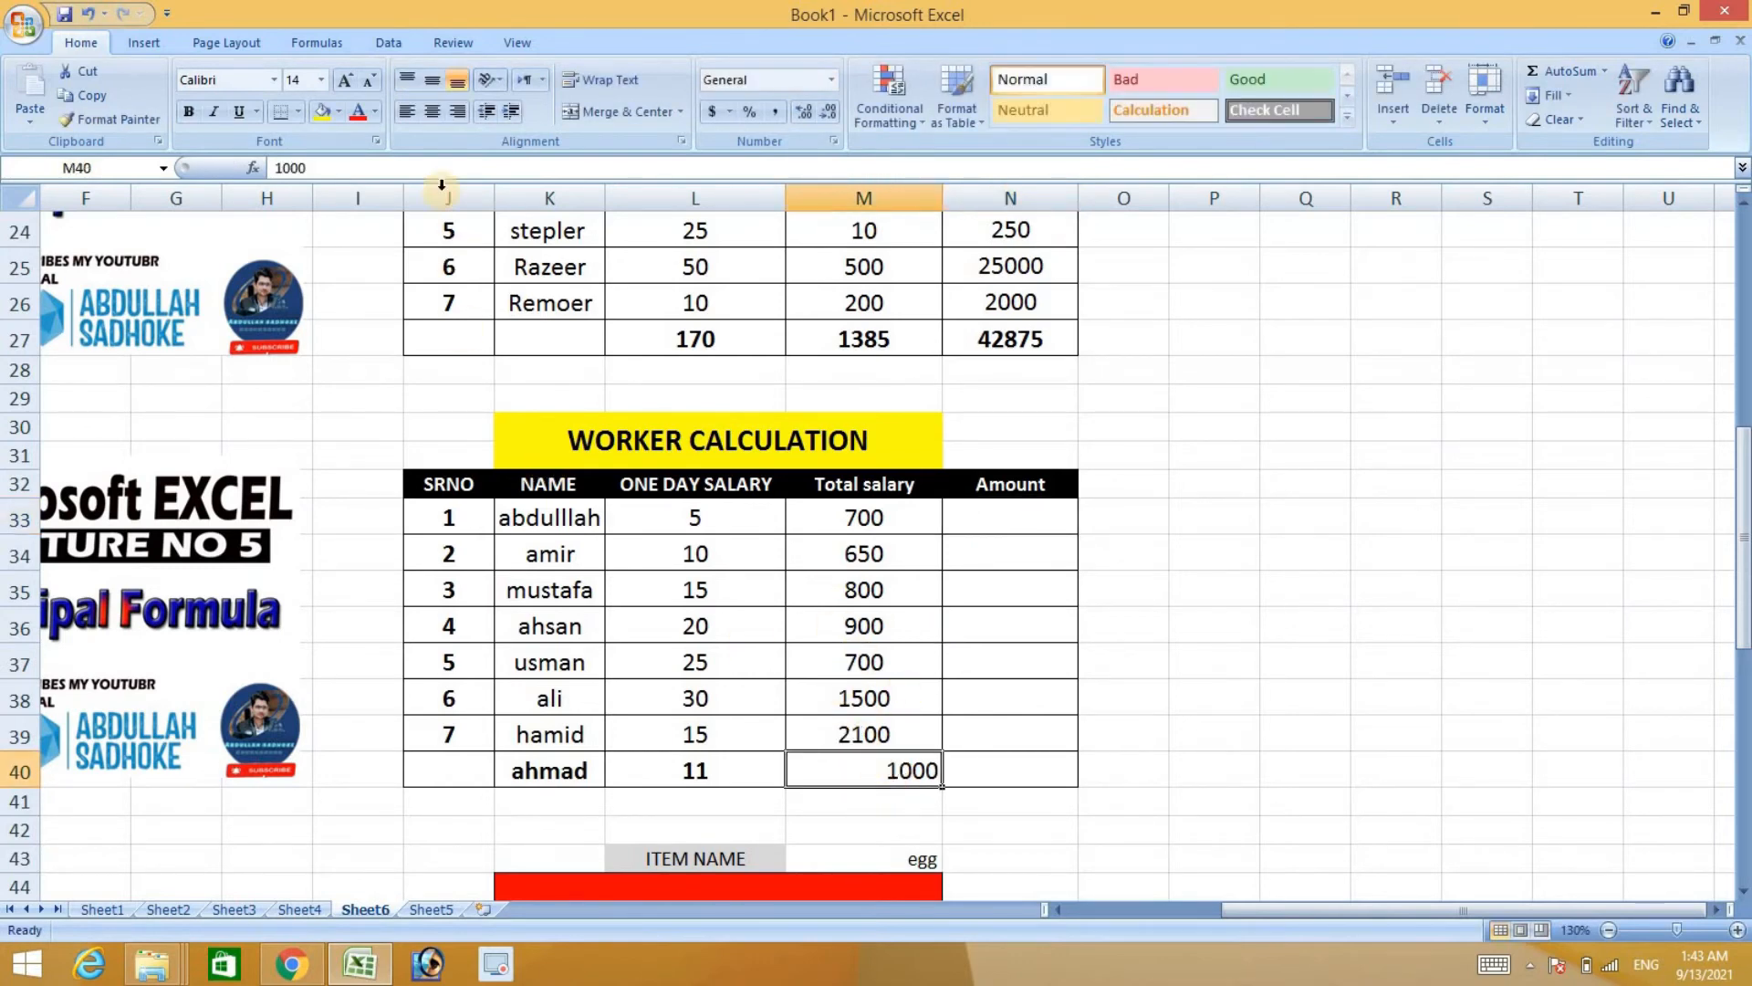
pyautogui.click(431, 84)
pyautogui.click(902, 771)
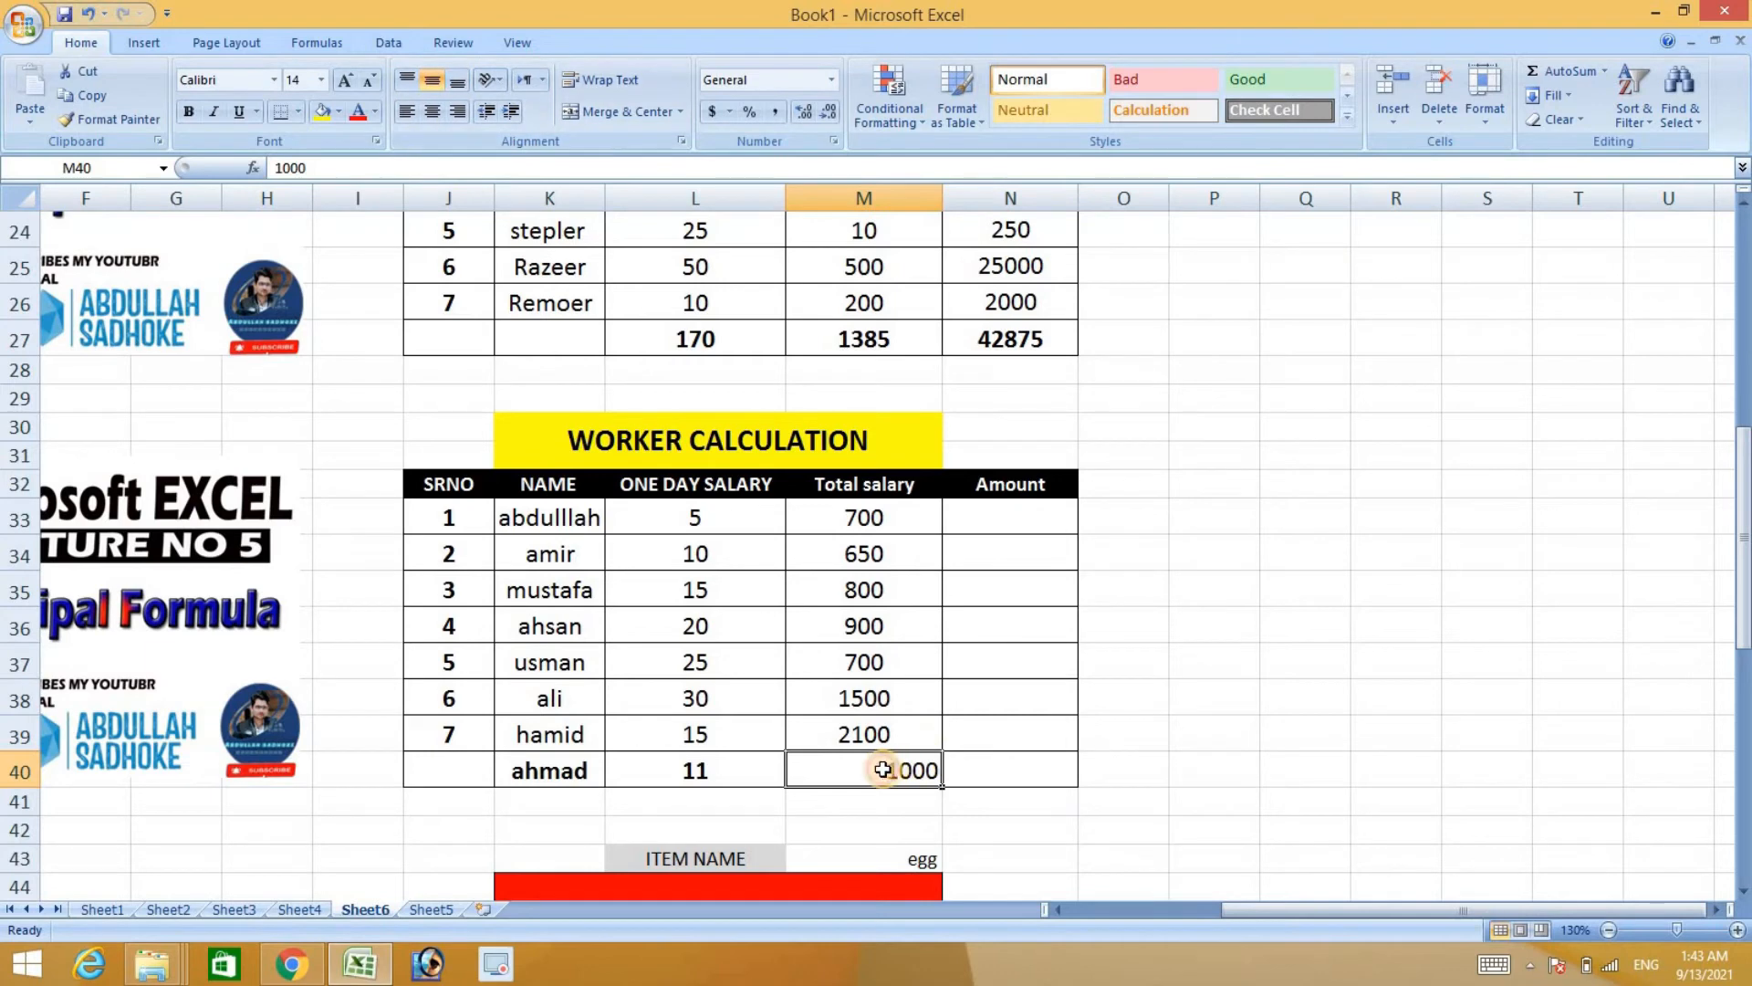
pyautogui.doubleClick(900, 774)
pyautogui.moveTo(900, 773)
pyautogui.mouseDown()
pyautogui.moveTo(875, 776)
pyautogui.moveTo(929, 774)
pyautogui.mouseUp()
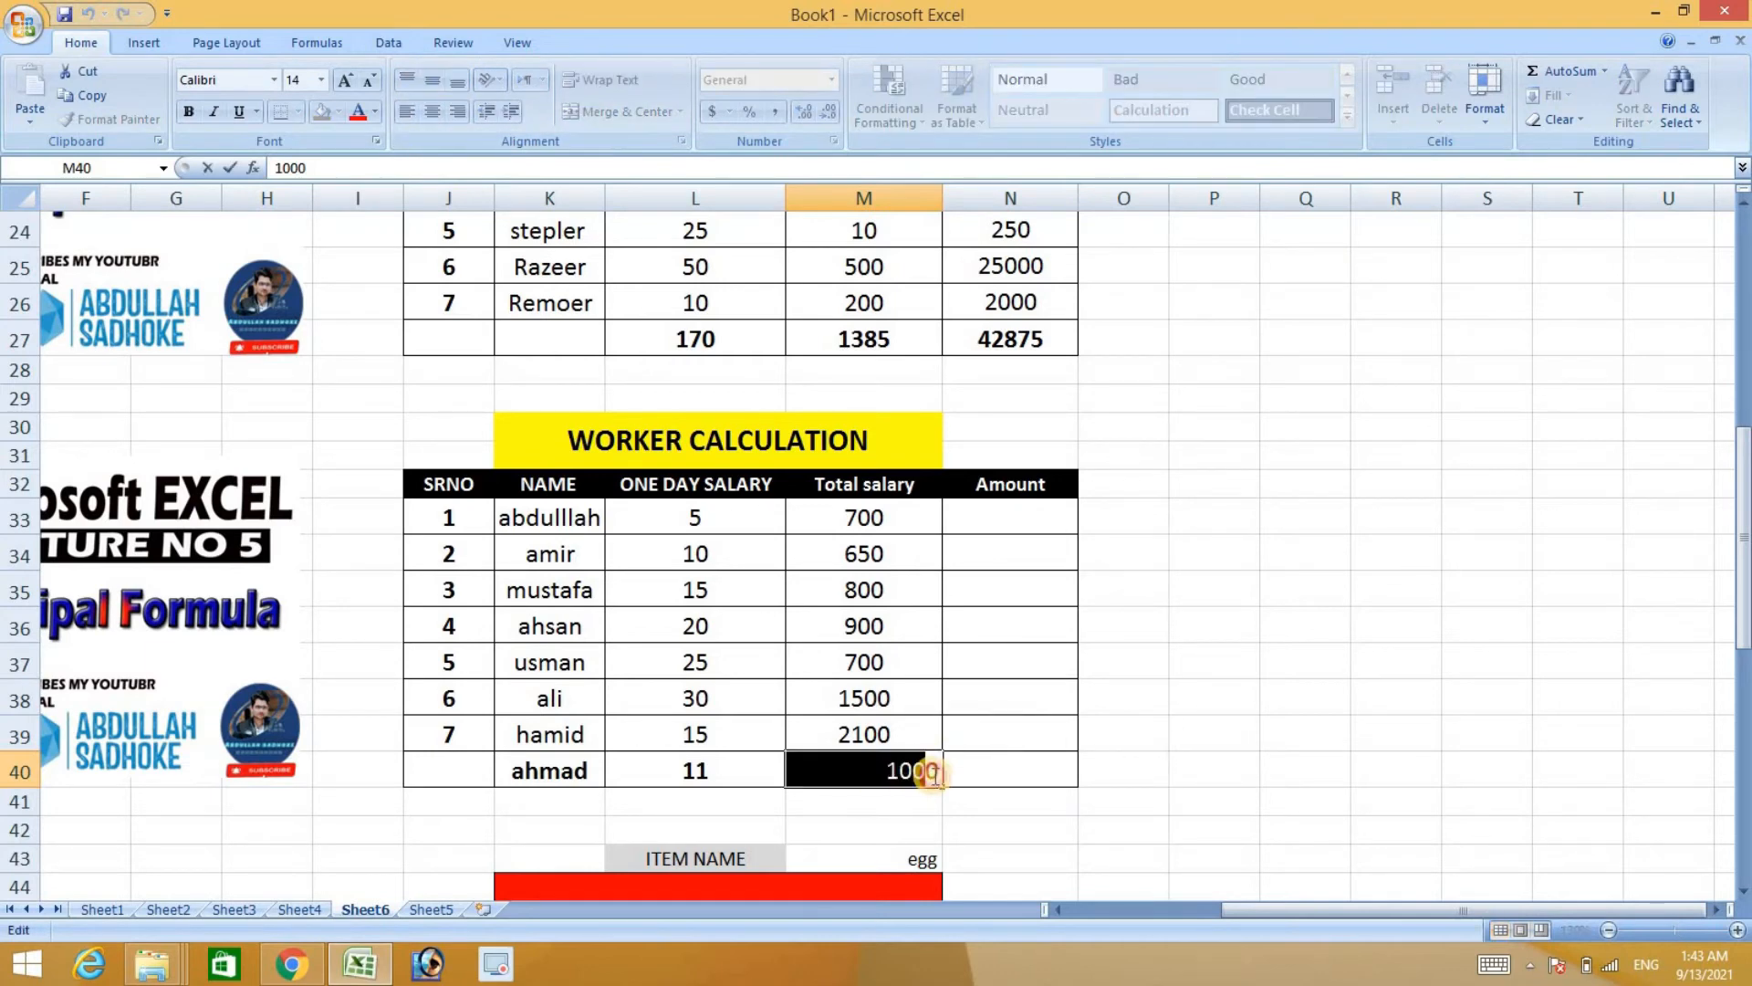
pyautogui.click(872, 777)
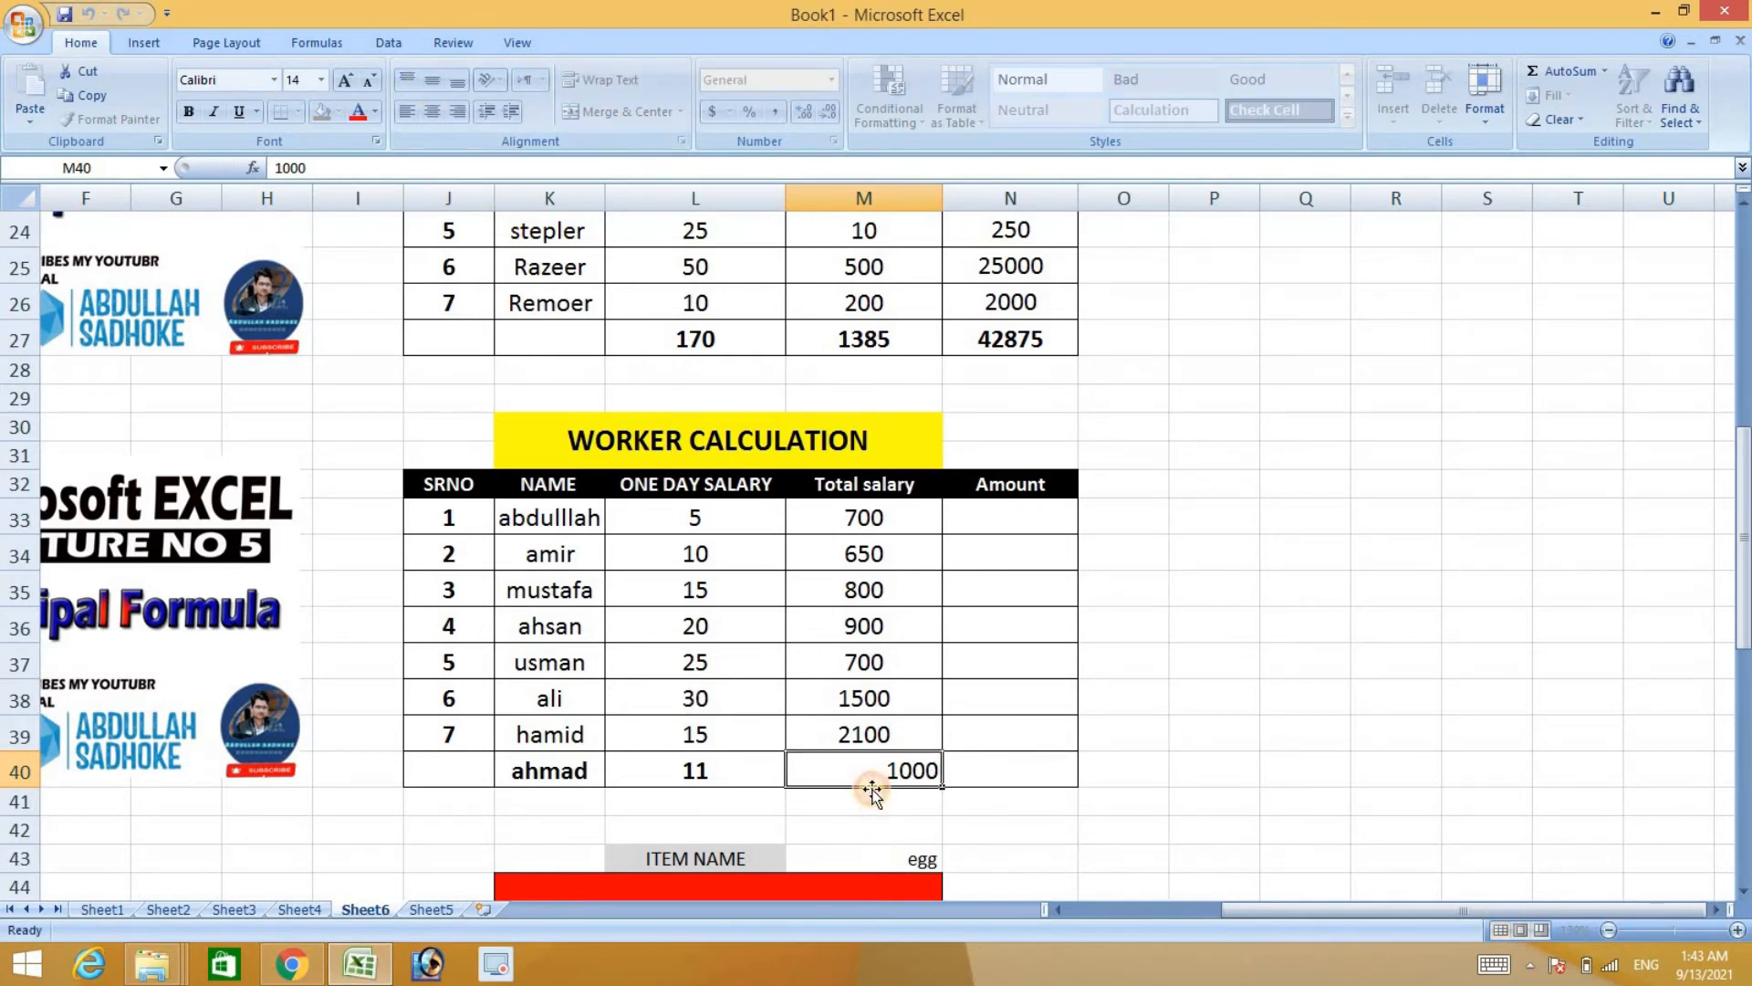
pyautogui.doubleClick(871, 777)
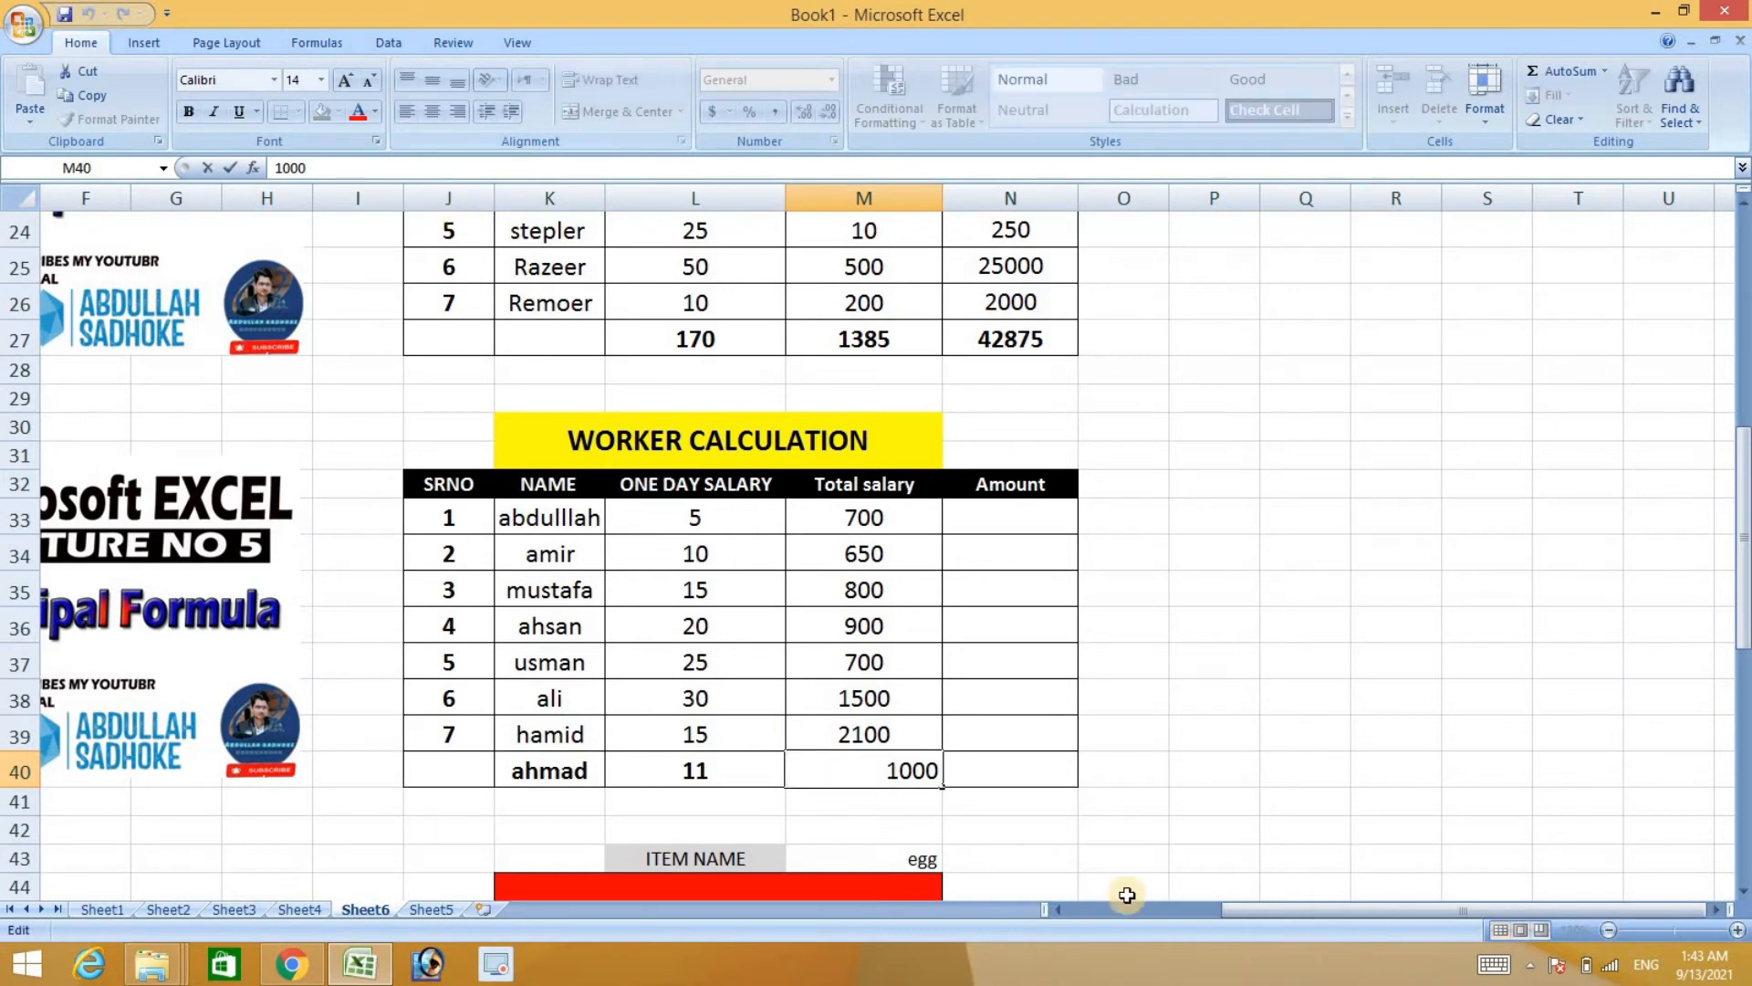
pyautogui.click(1277, 742)
pyautogui.click(867, 778)
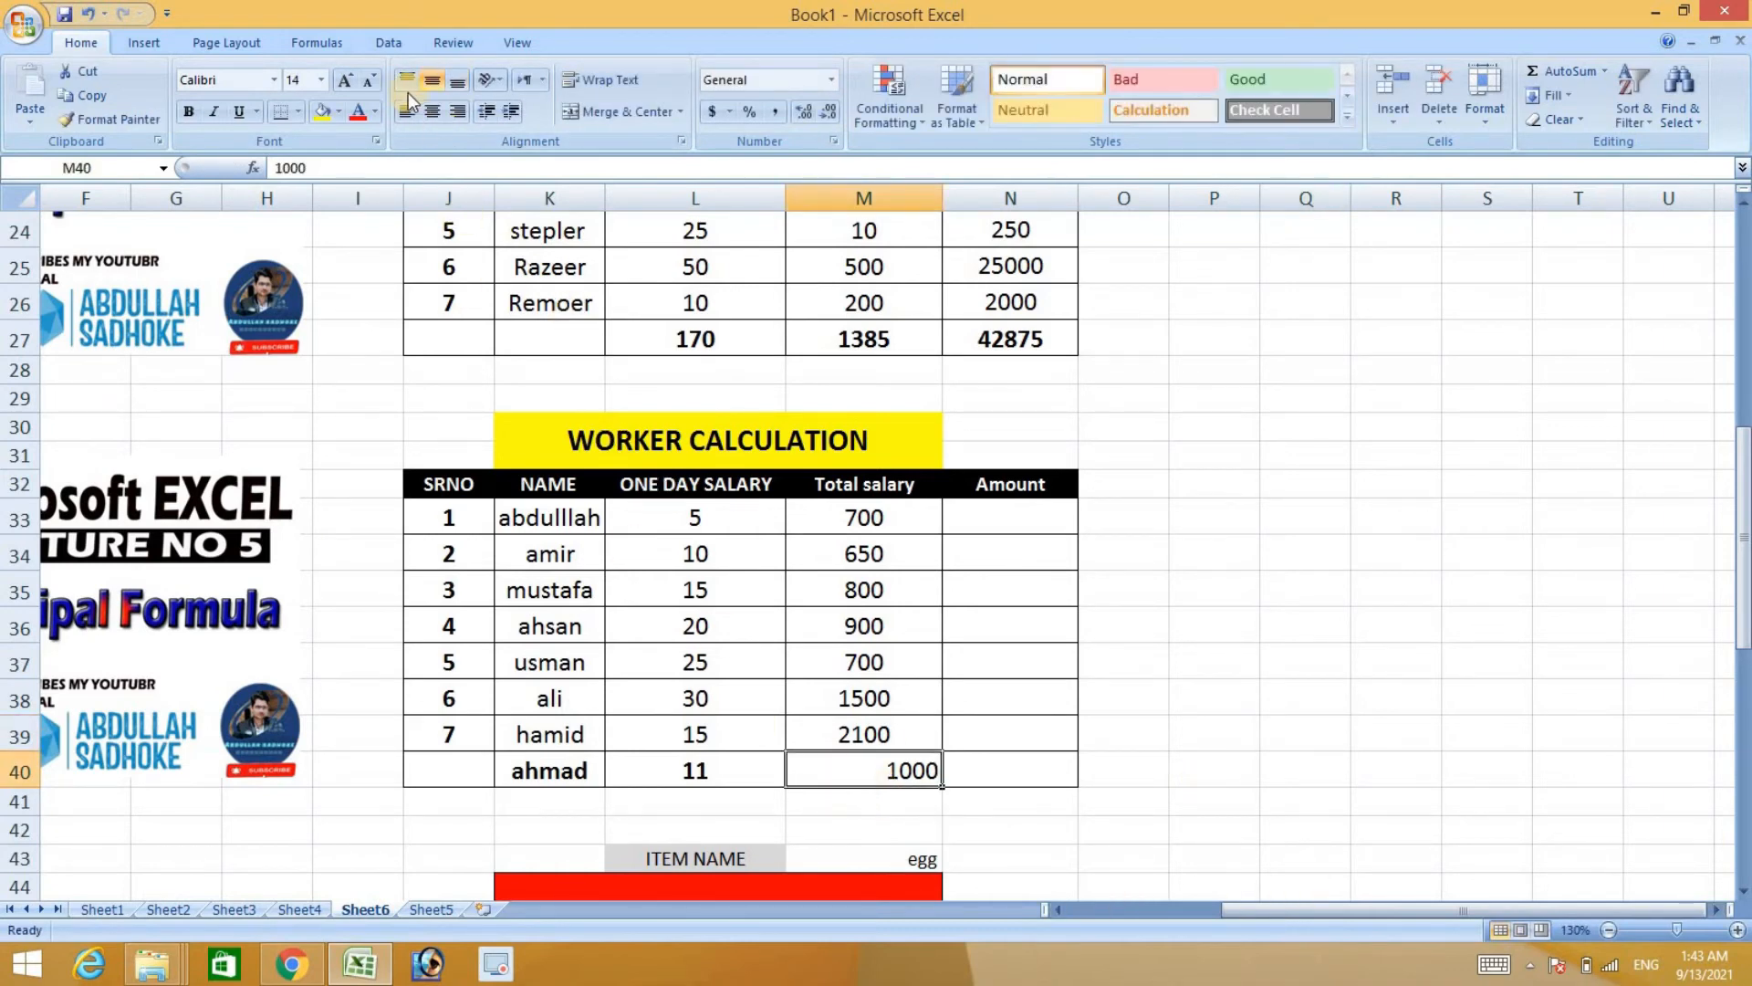
pyautogui.click(435, 112)
# Clear the unnumbered last worker's name and salary figures from K40:M40.
pyautogui.click(1019, 522)
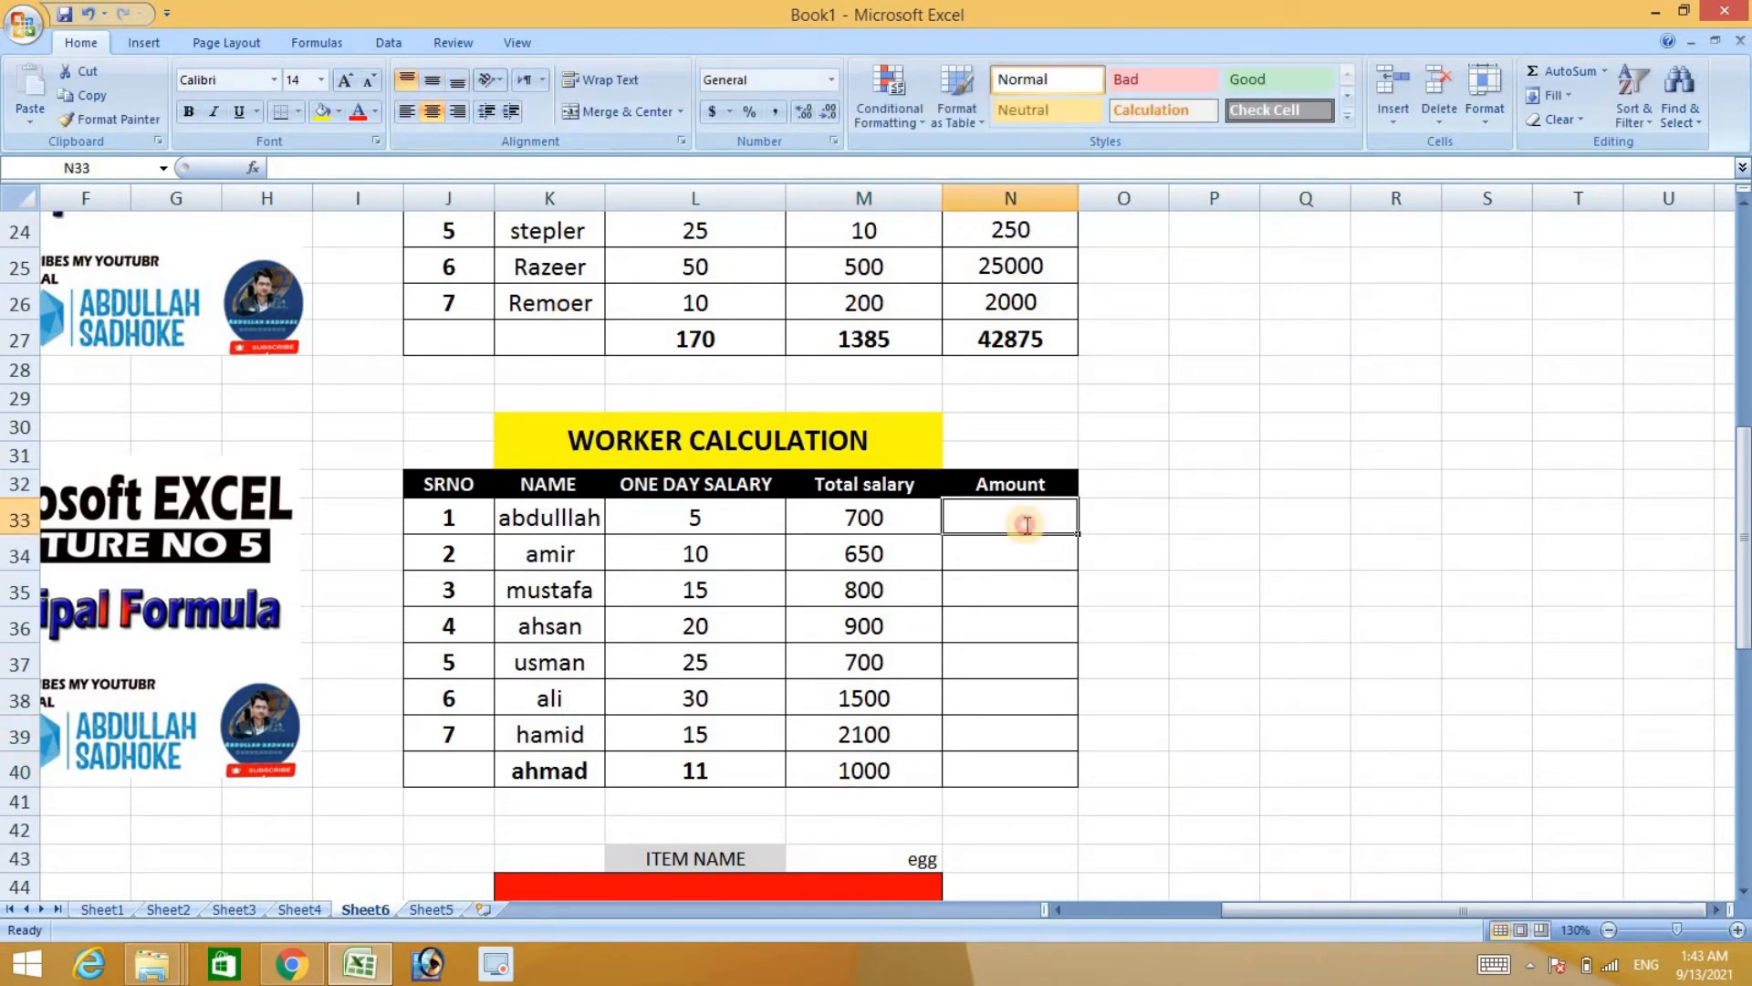
pyautogui.moveTo(923, 783); pyautogui.dragTo(569, 792)
pyautogui.press('Delete')
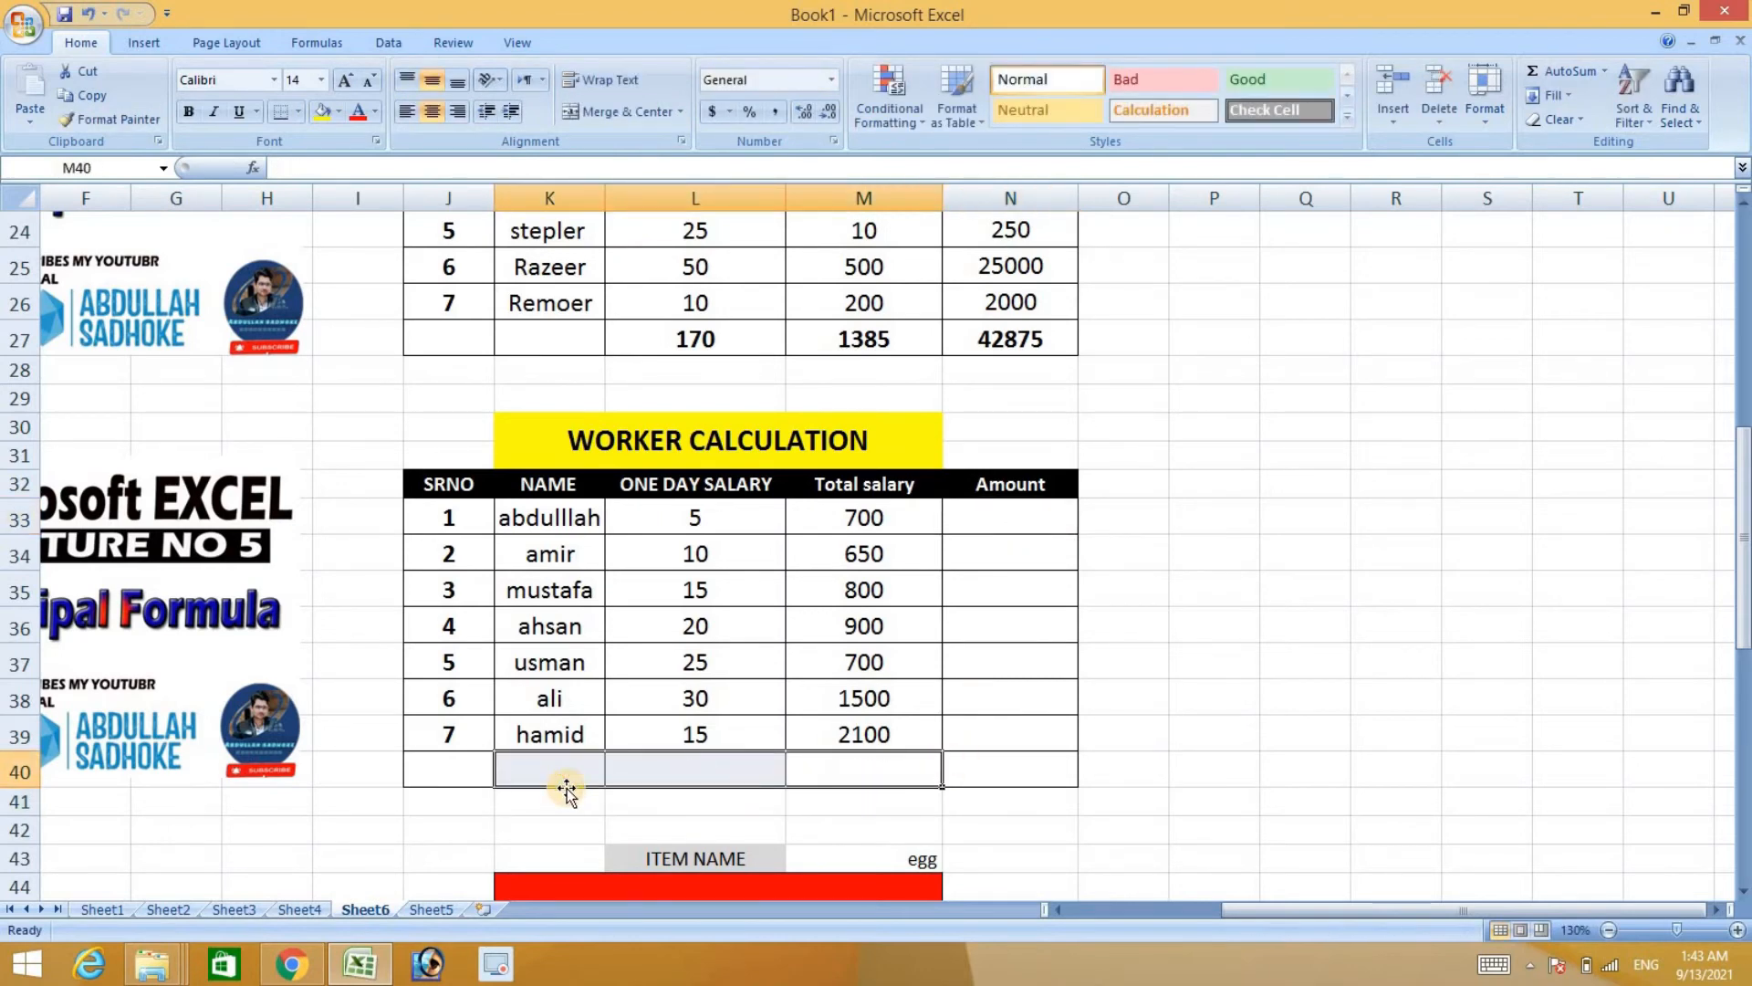
# Calculate the first worker's Amount in N33 by multiplying one day salary by total salary with =L33*M33.
pyautogui.click(1046, 526)
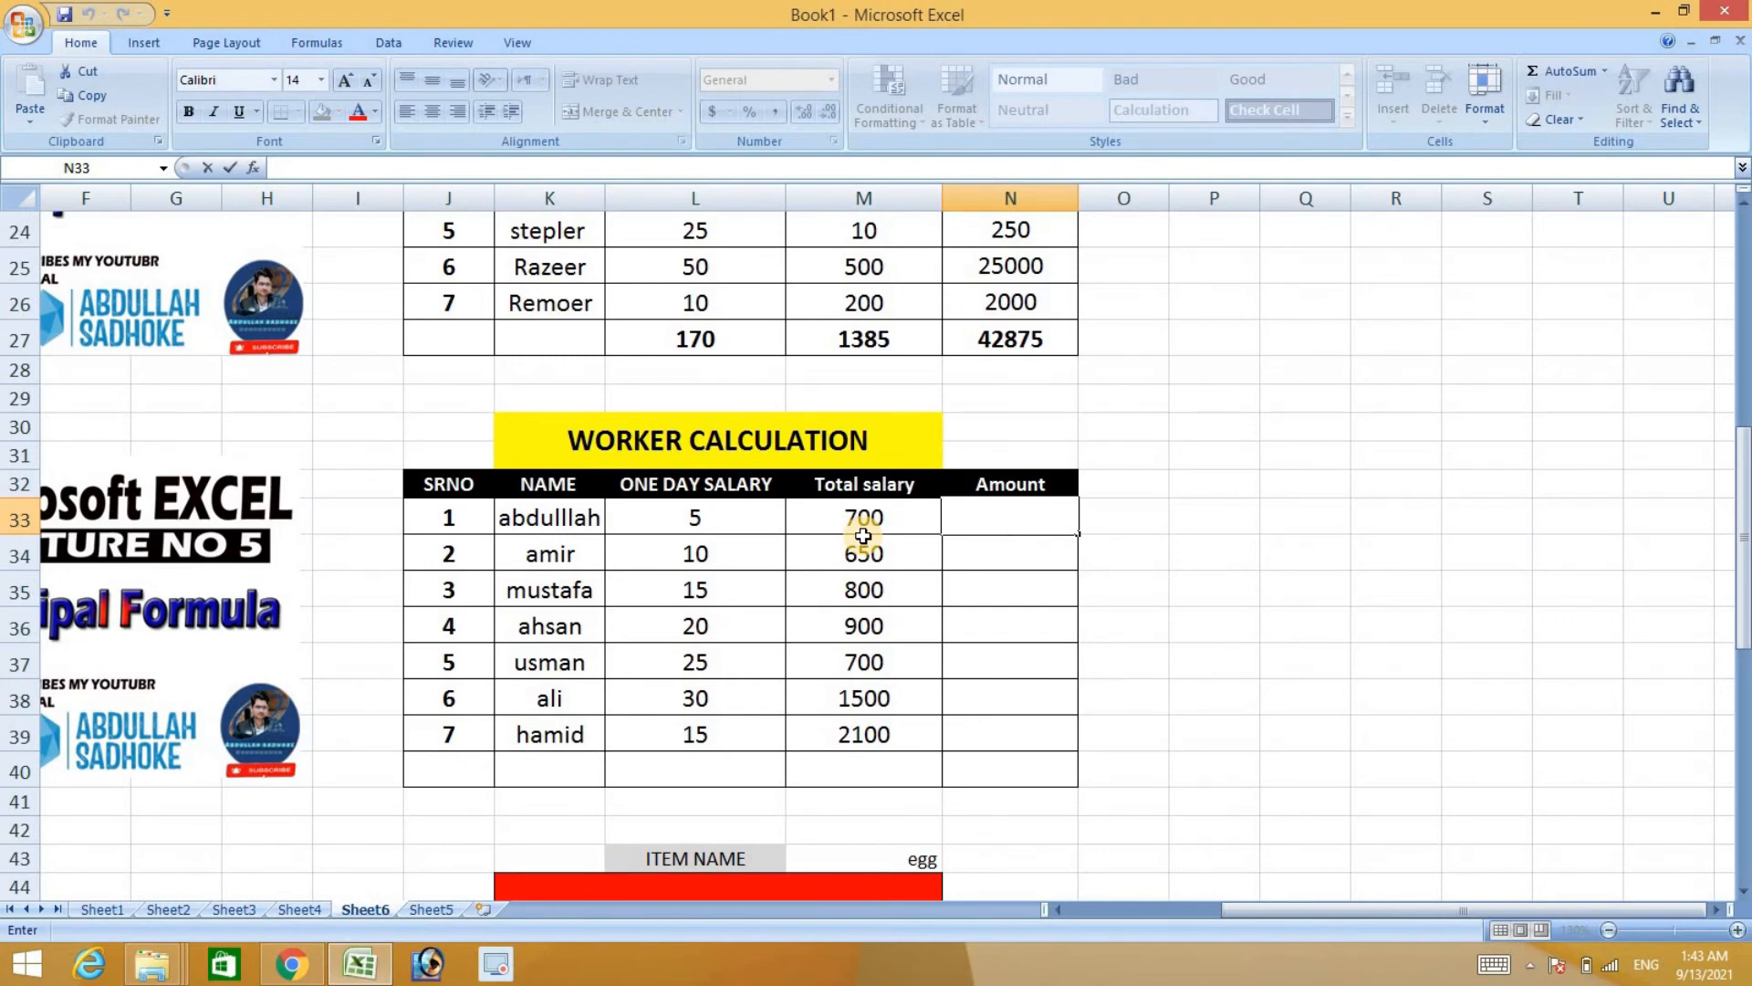
pyautogui.click(1035, 522)
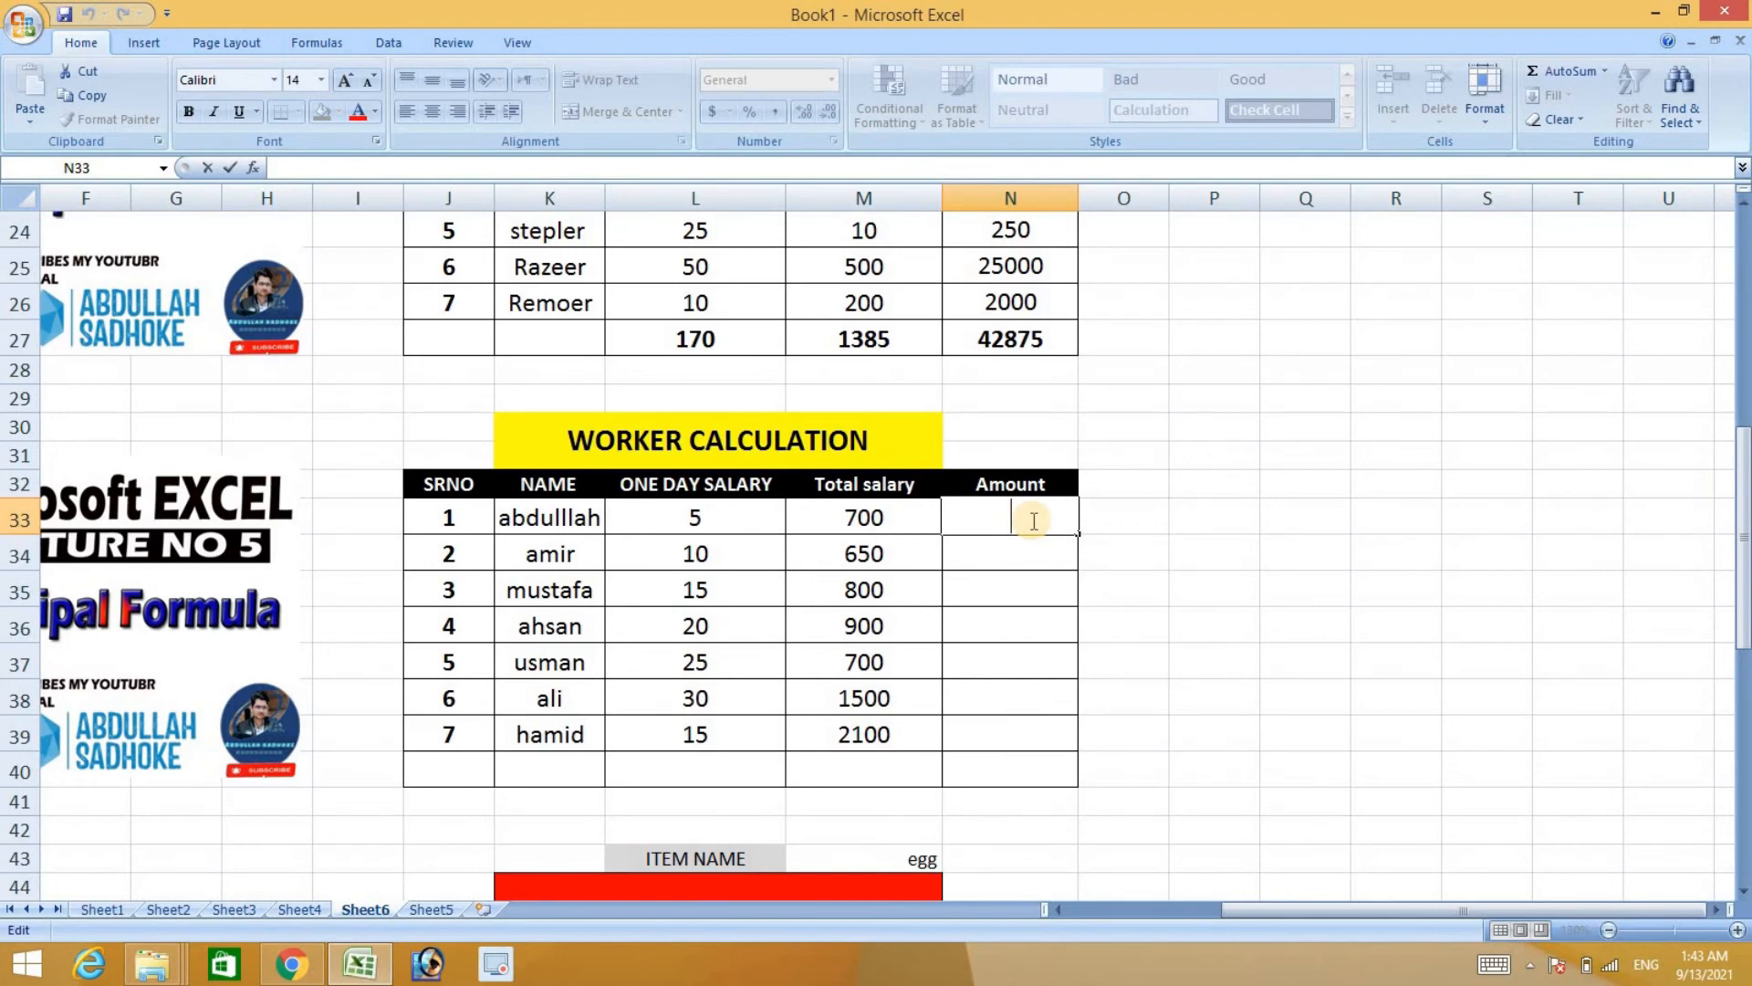
pyautogui.write('=')
pyautogui.click(766, 522)
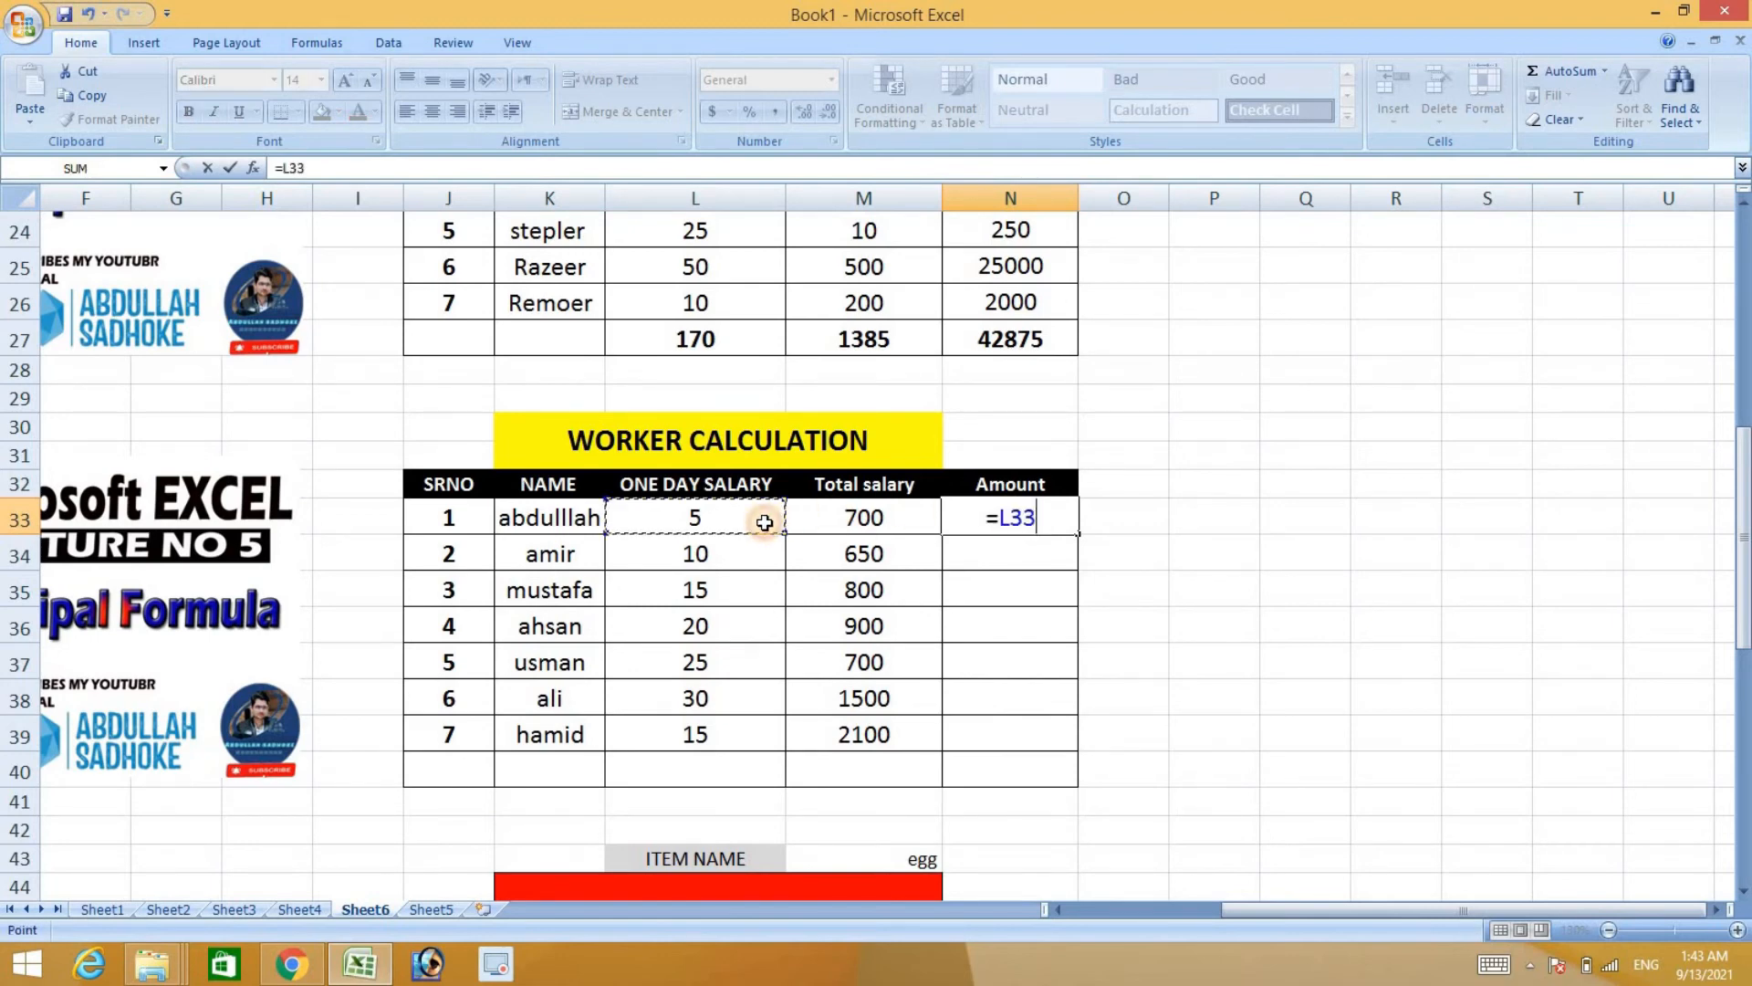
pyautogui.write('*')
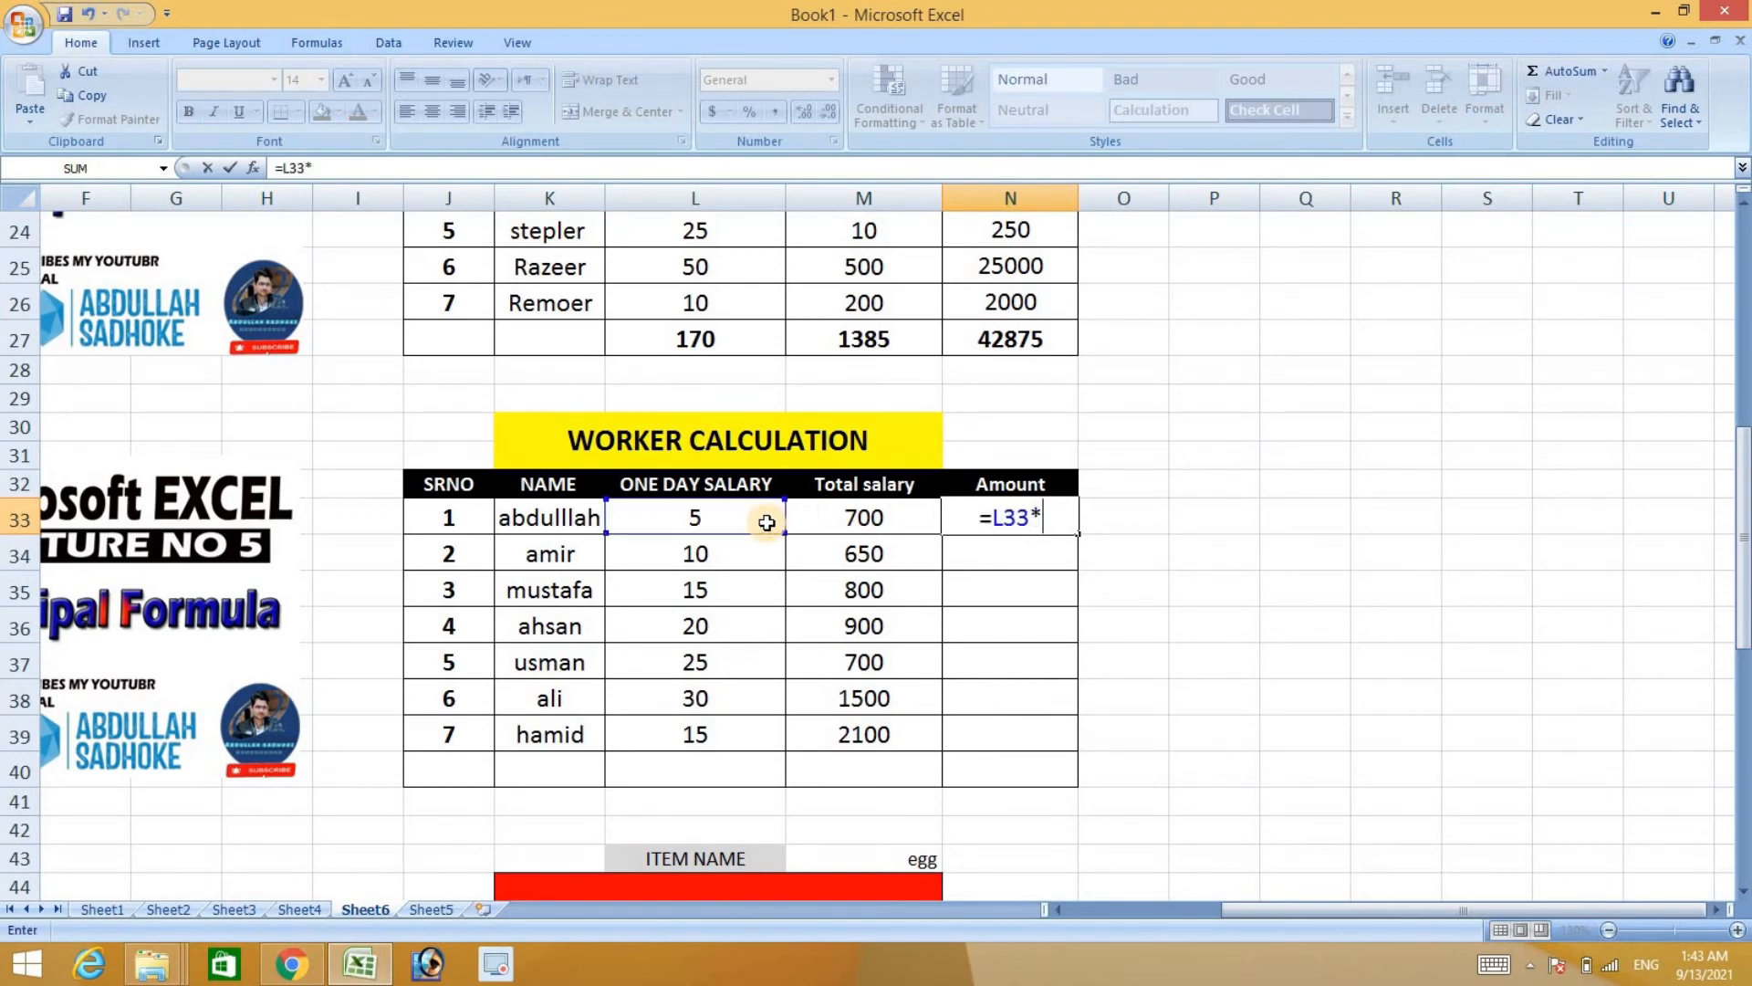
pyautogui.click(865, 530)
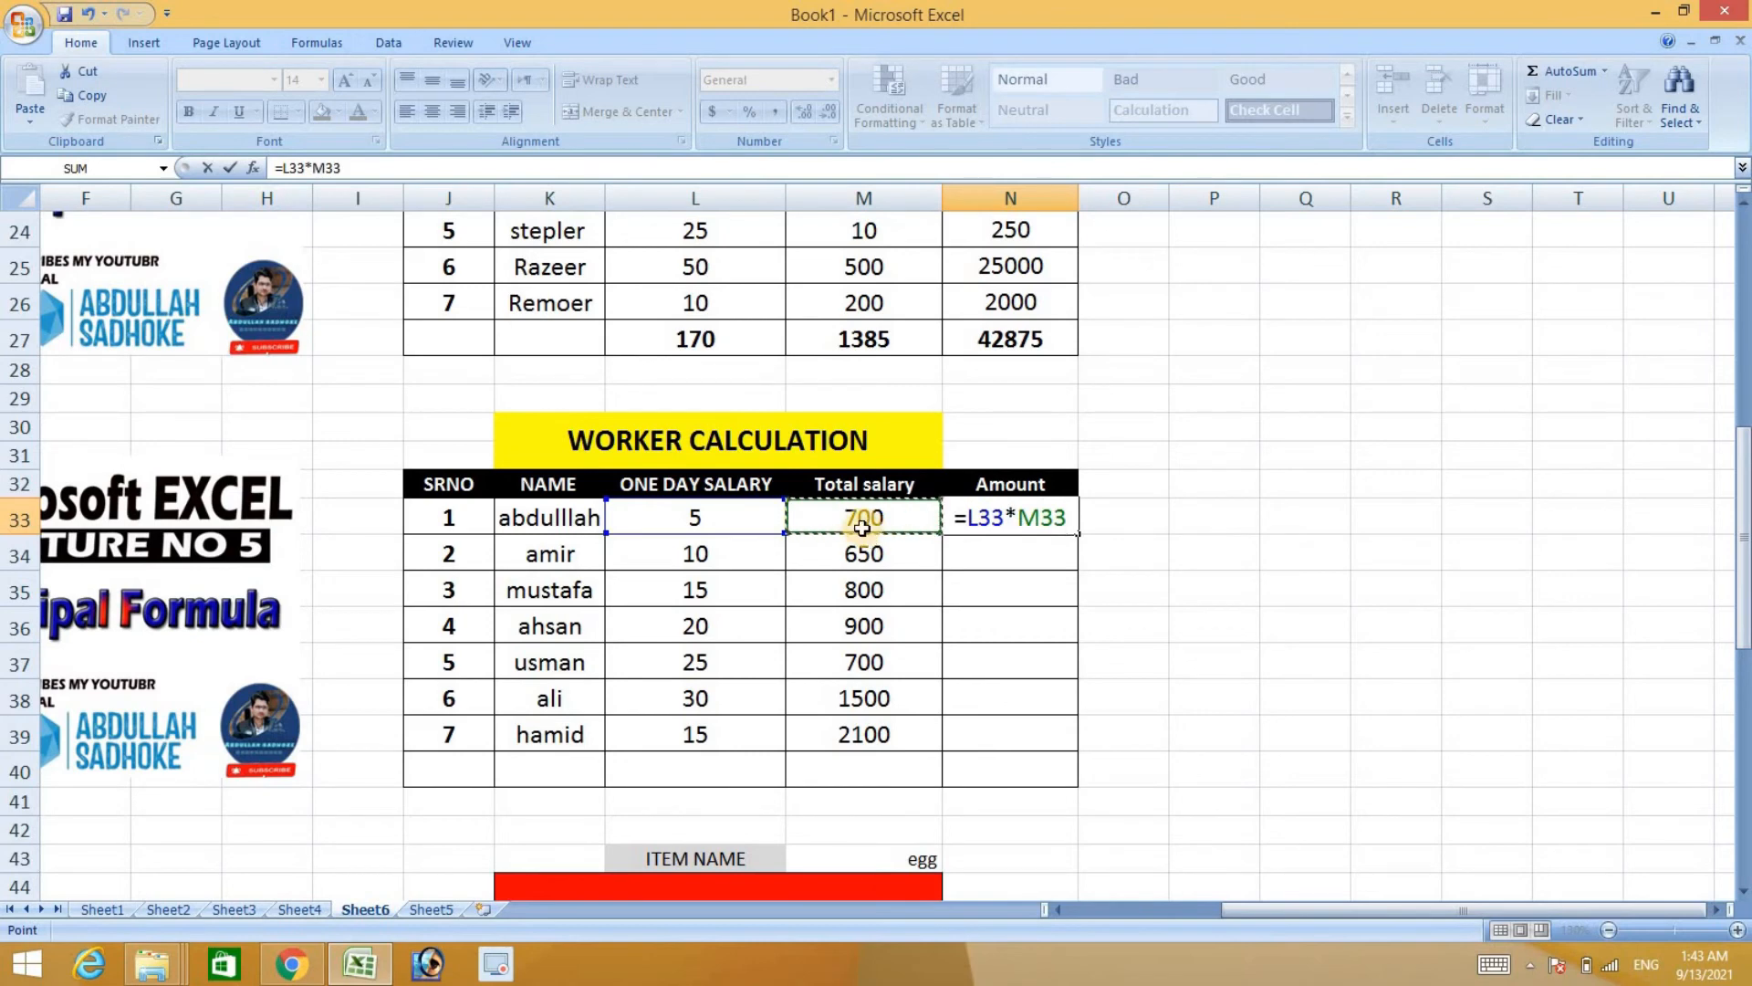
pyautogui.press('Return')
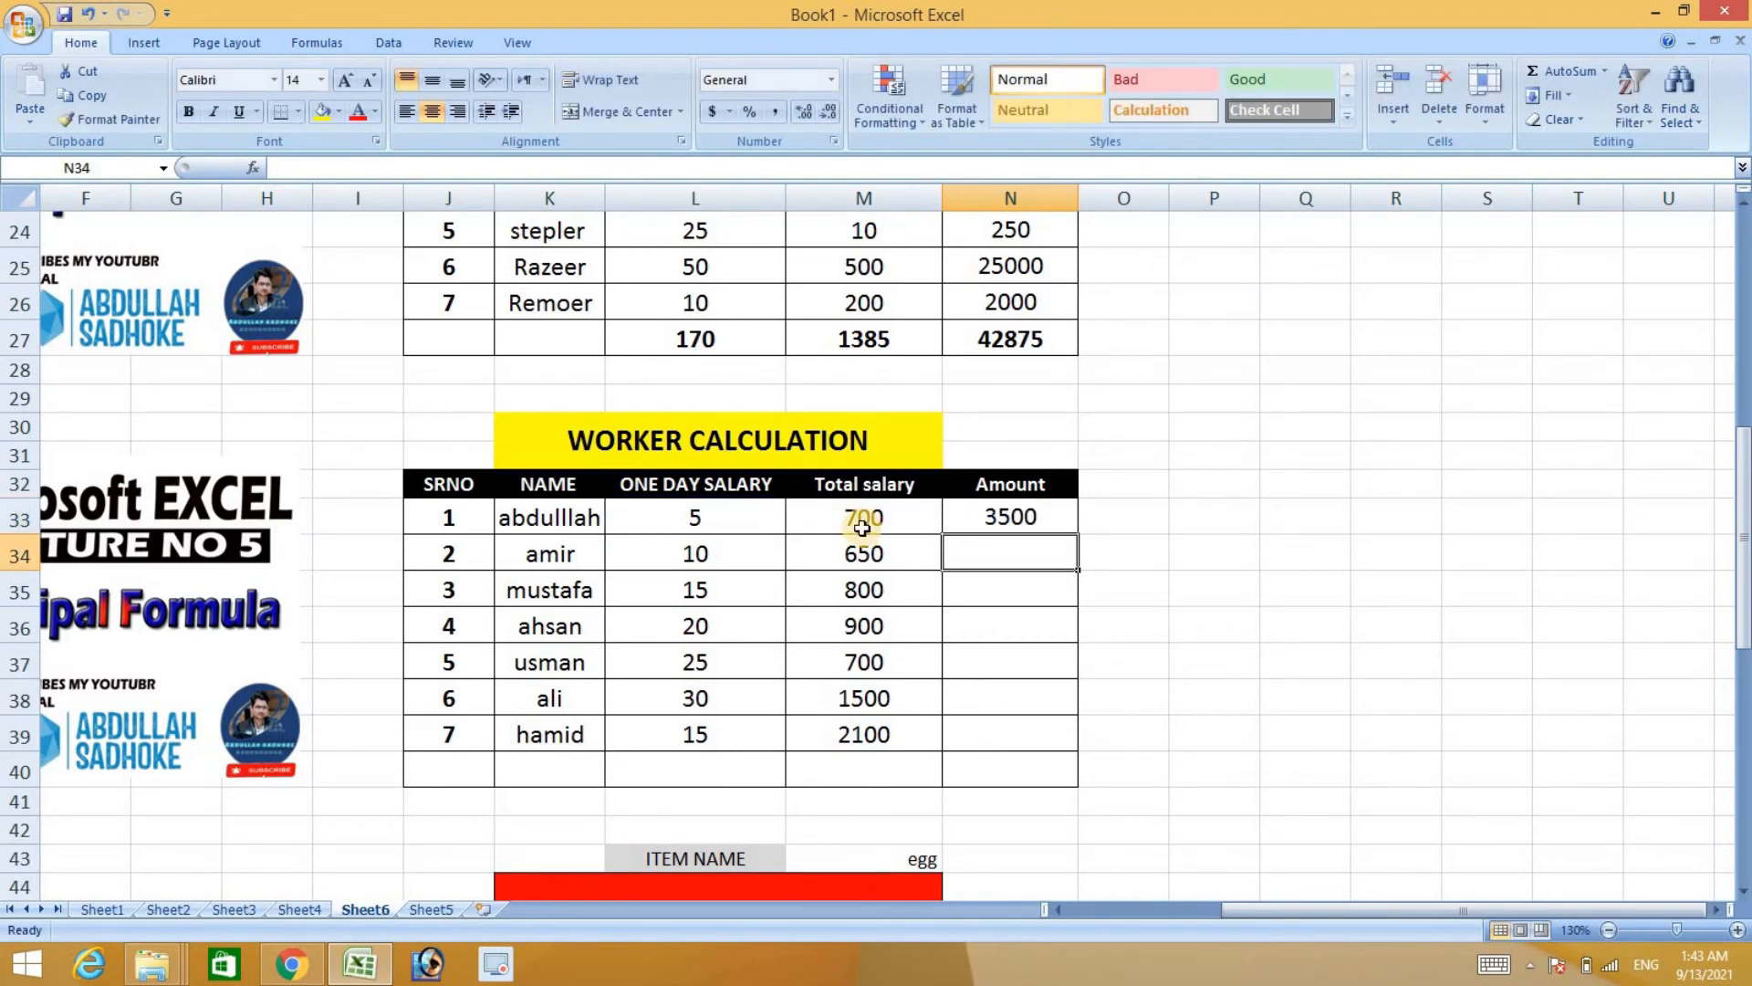
# Try to fill the Amount formula down from N33 through the worker rows, switching the fill to Fill Formatting Only.
pyautogui.click(1004, 515)
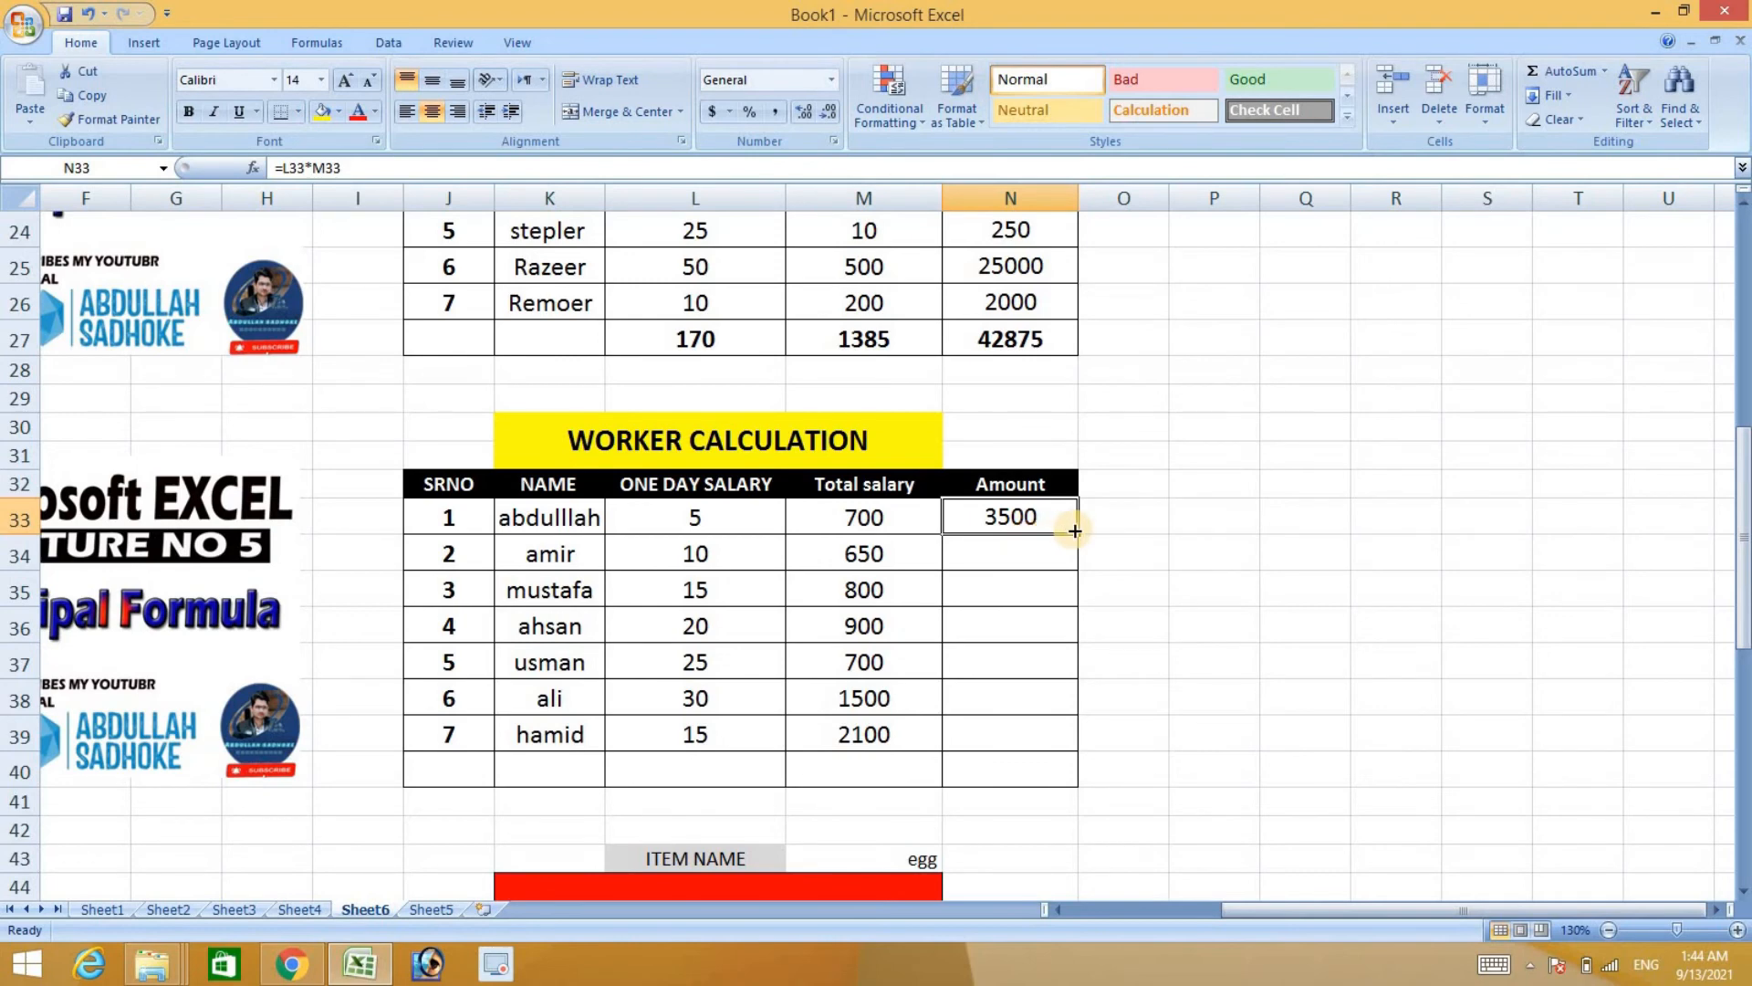
pyautogui.moveTo(1074, 530); pyautogui.dragTo(1070, 598)
pyautogui.moveTo(1069, 597); pyautogui.dragTo(1071, 727)
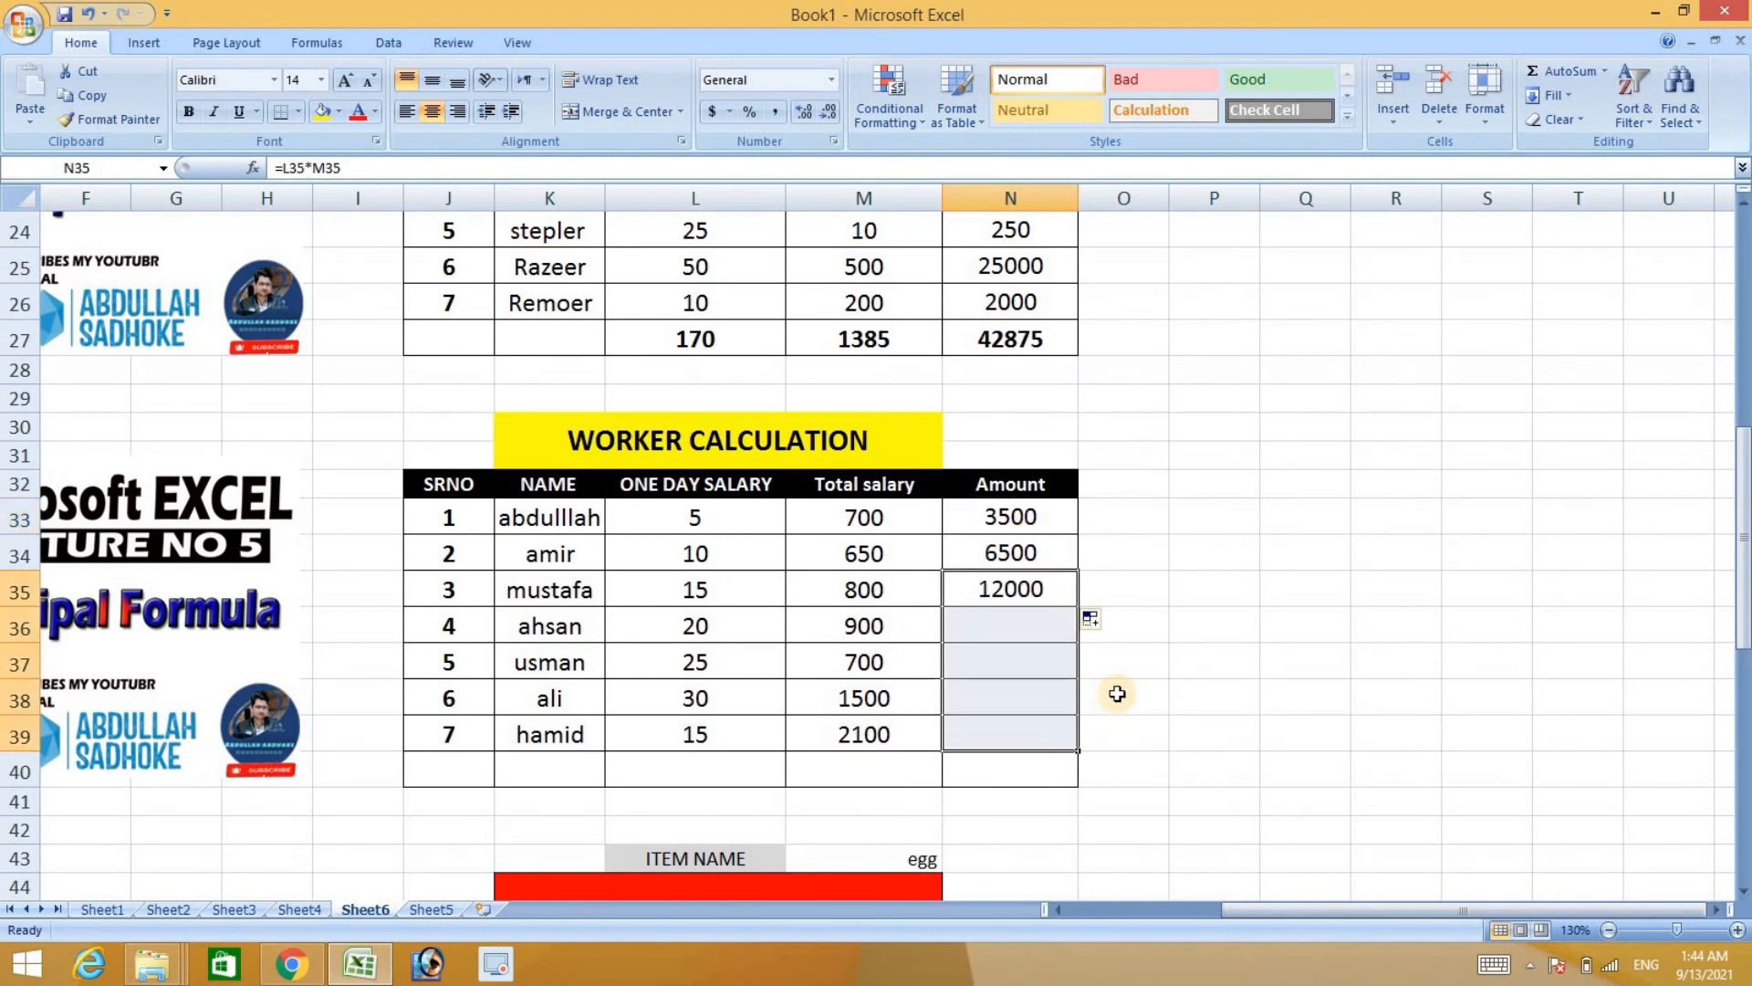
pyautogui.click(1077, 604)
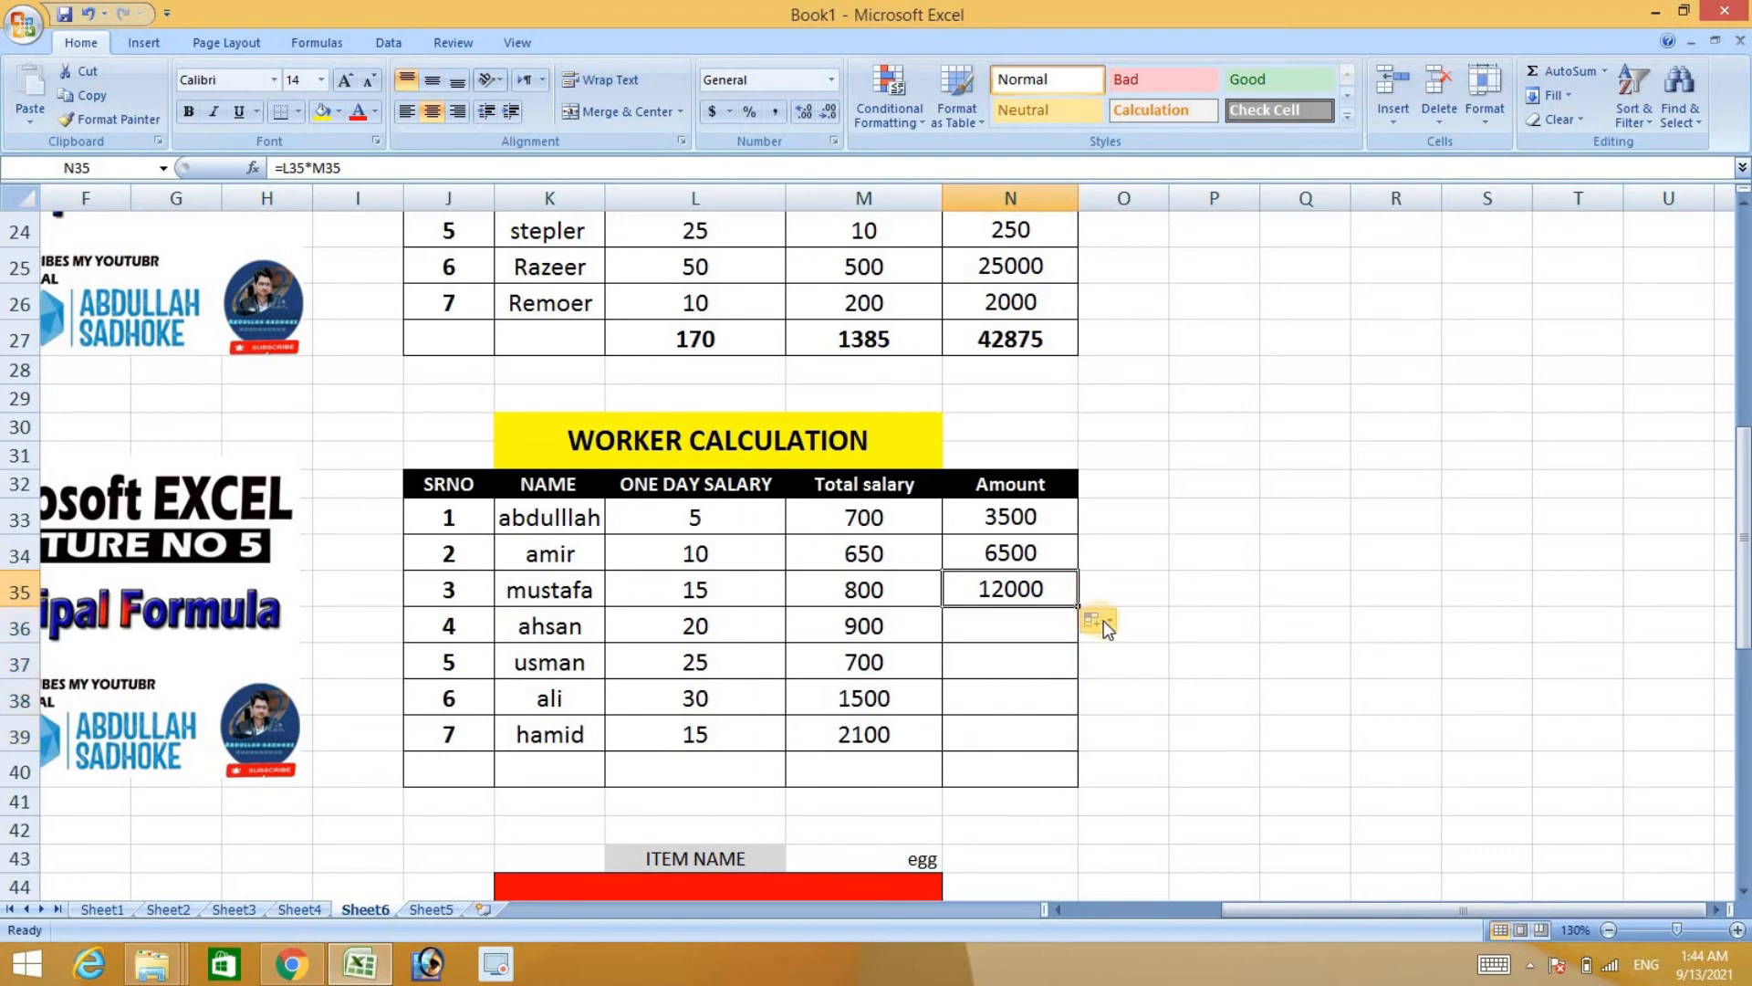
pyautogui.click(1100, 620)
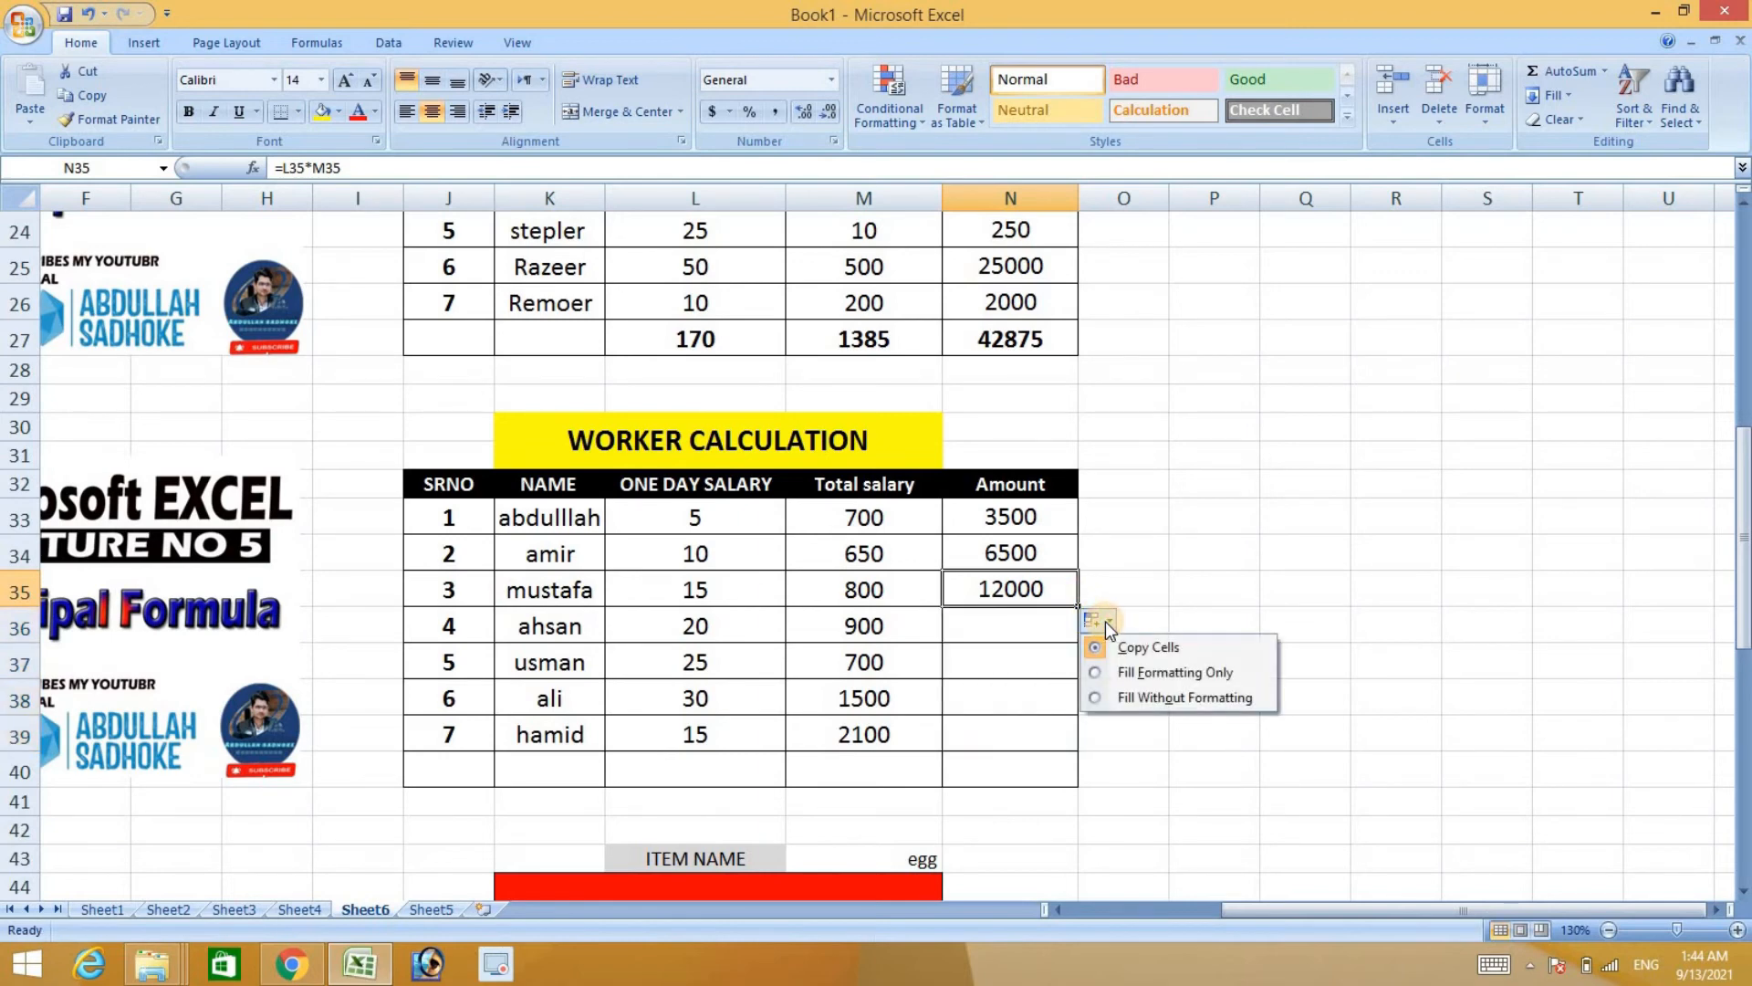
pyautogui.click(1132, 673)
pyautogui.click(1061, 527)
pyautogui.doubleClick(1062, 528)
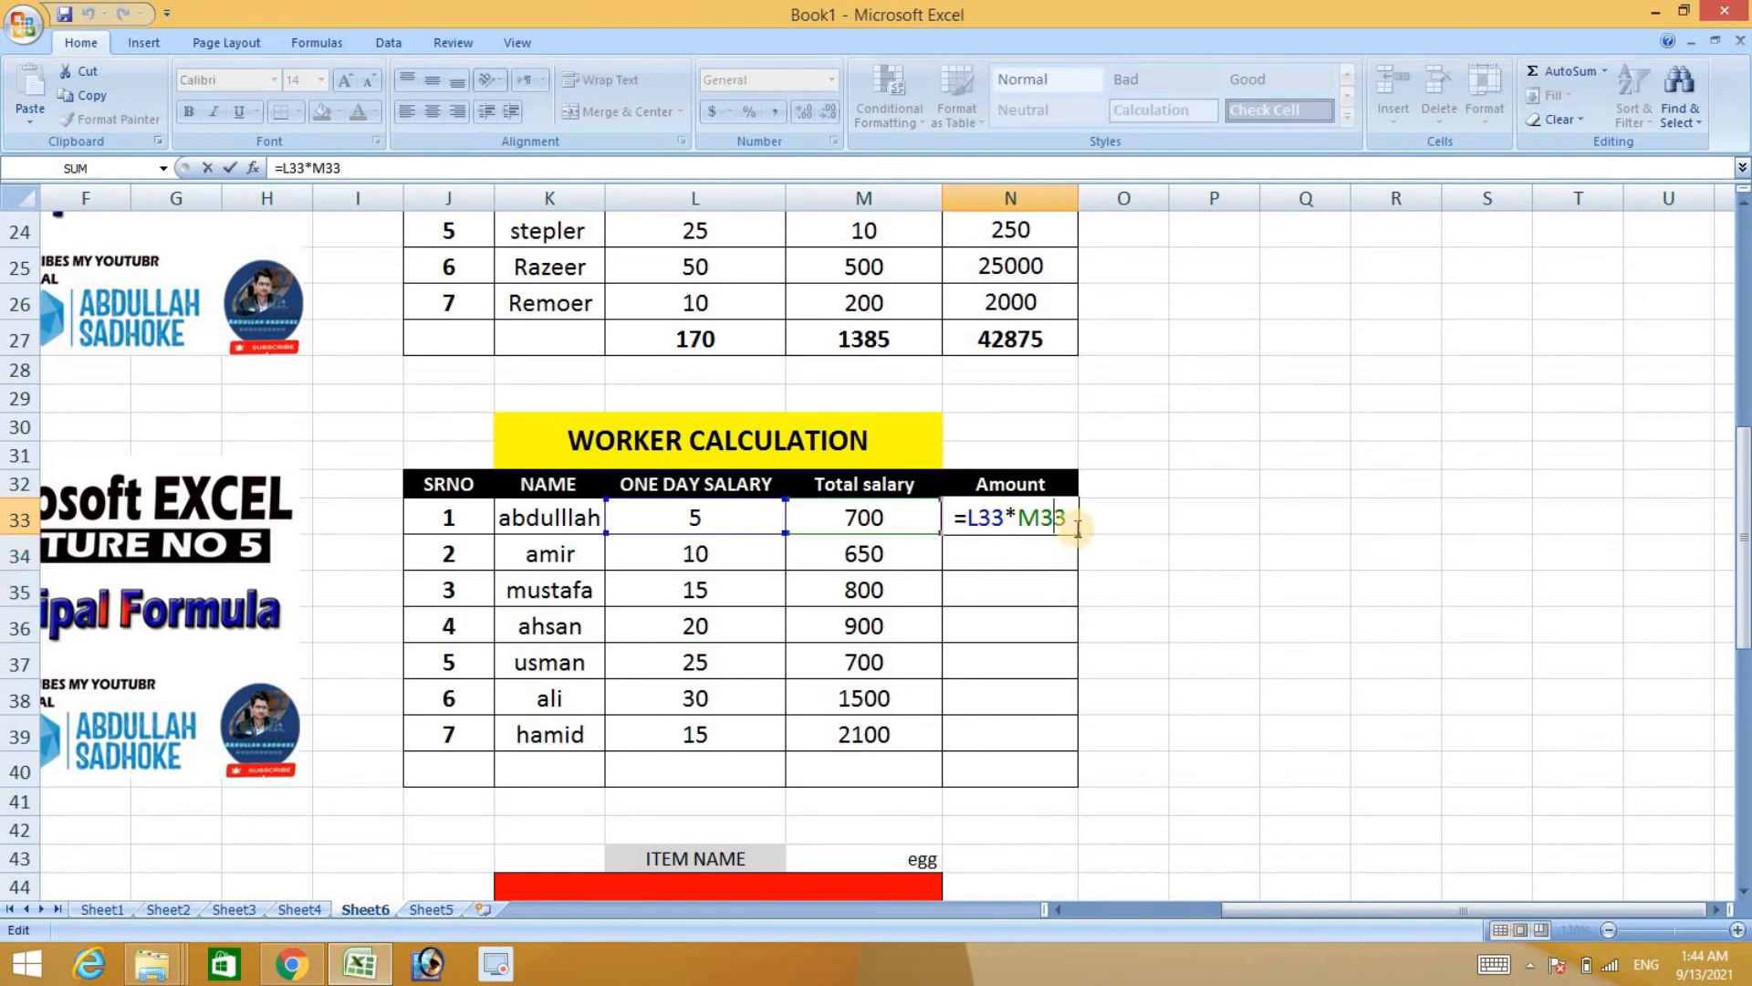
pyautogui.press('Escape')
pyautogui.click(1531, 965)
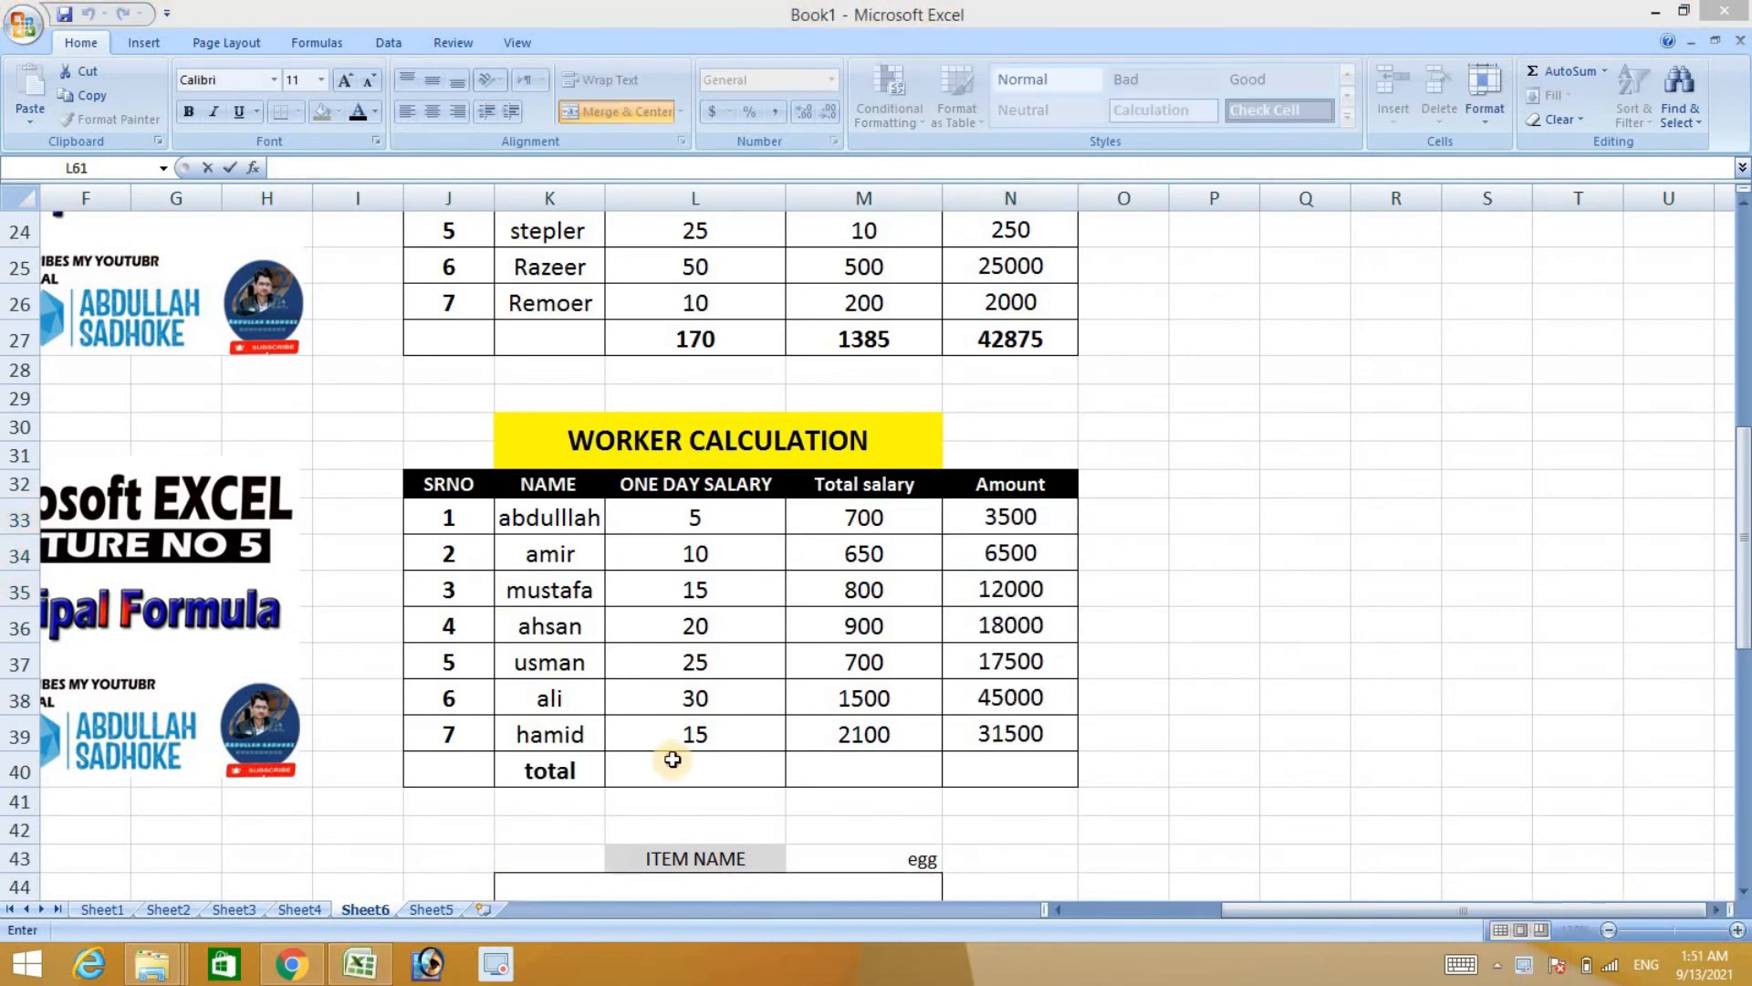
# Total the ONE DAY SALARY column in L40 with =sum(L33:L39) and copy the formula across to N40.
pyautogui.click(673, 759)
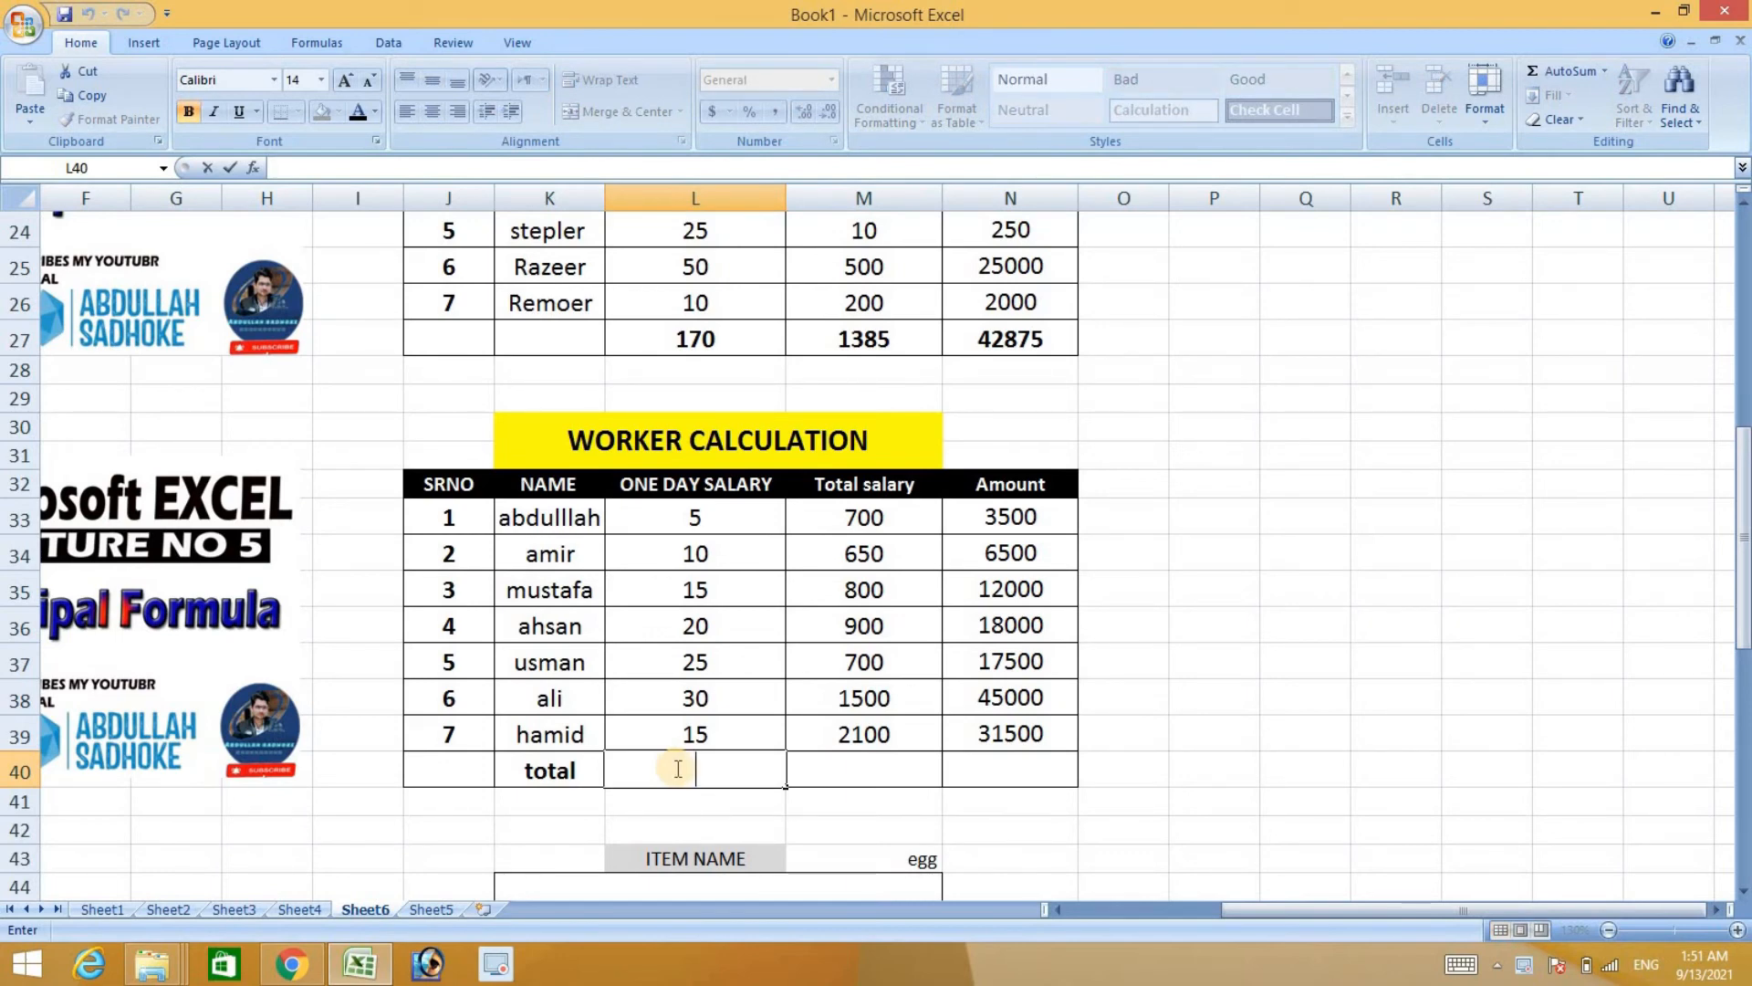
pyautogui.write('=sum')
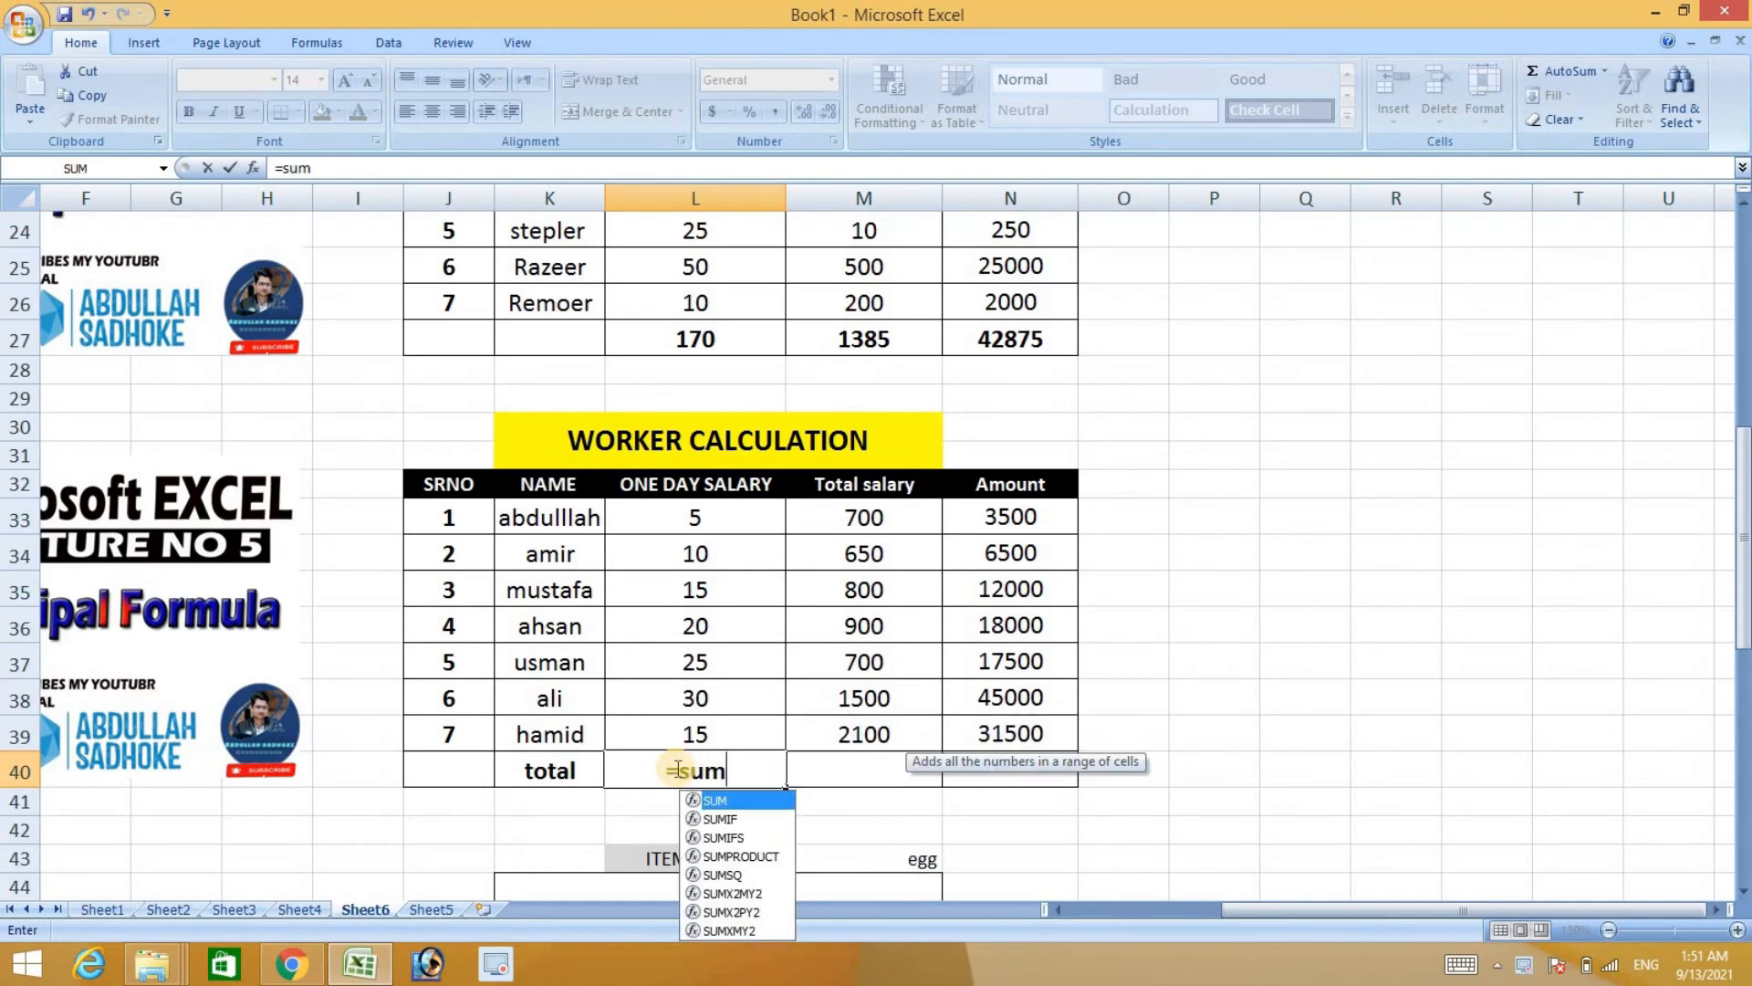
pyautogui.write('(')
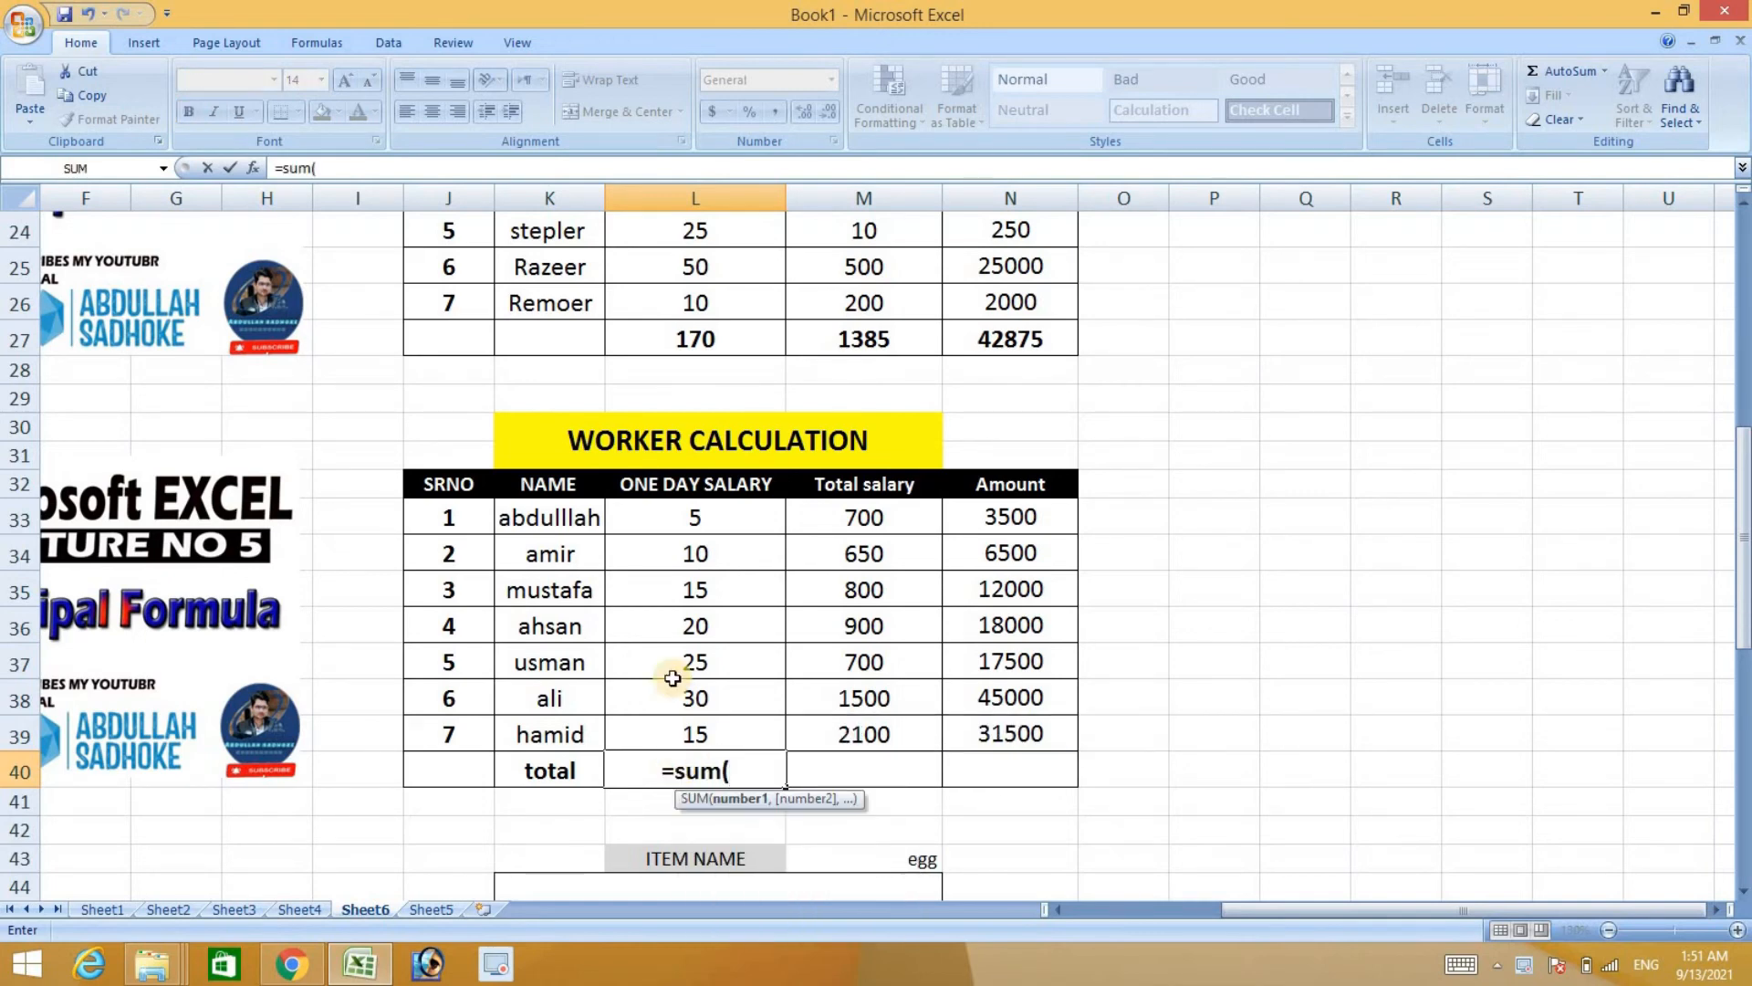
pyautogui.moveTo(663, 515); pyautogui.dragTo(662, 730)
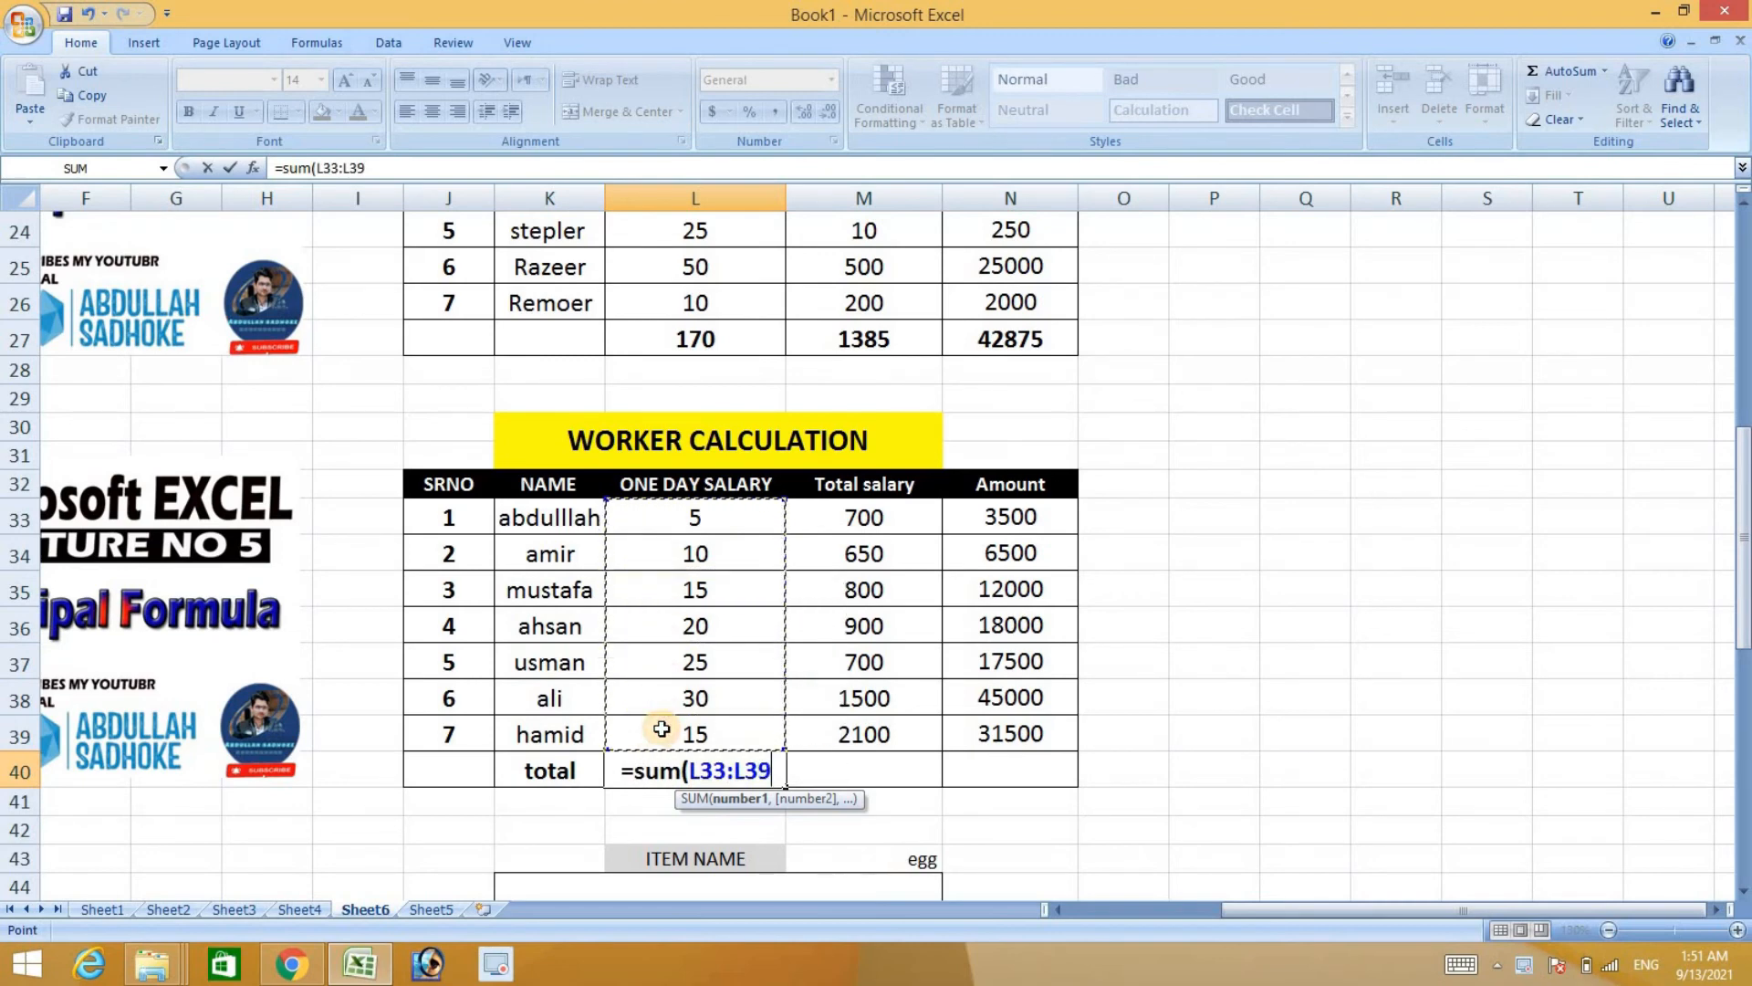
pyautogui.write(')')
pyautogui.hotkey('ctrl', 'Return')
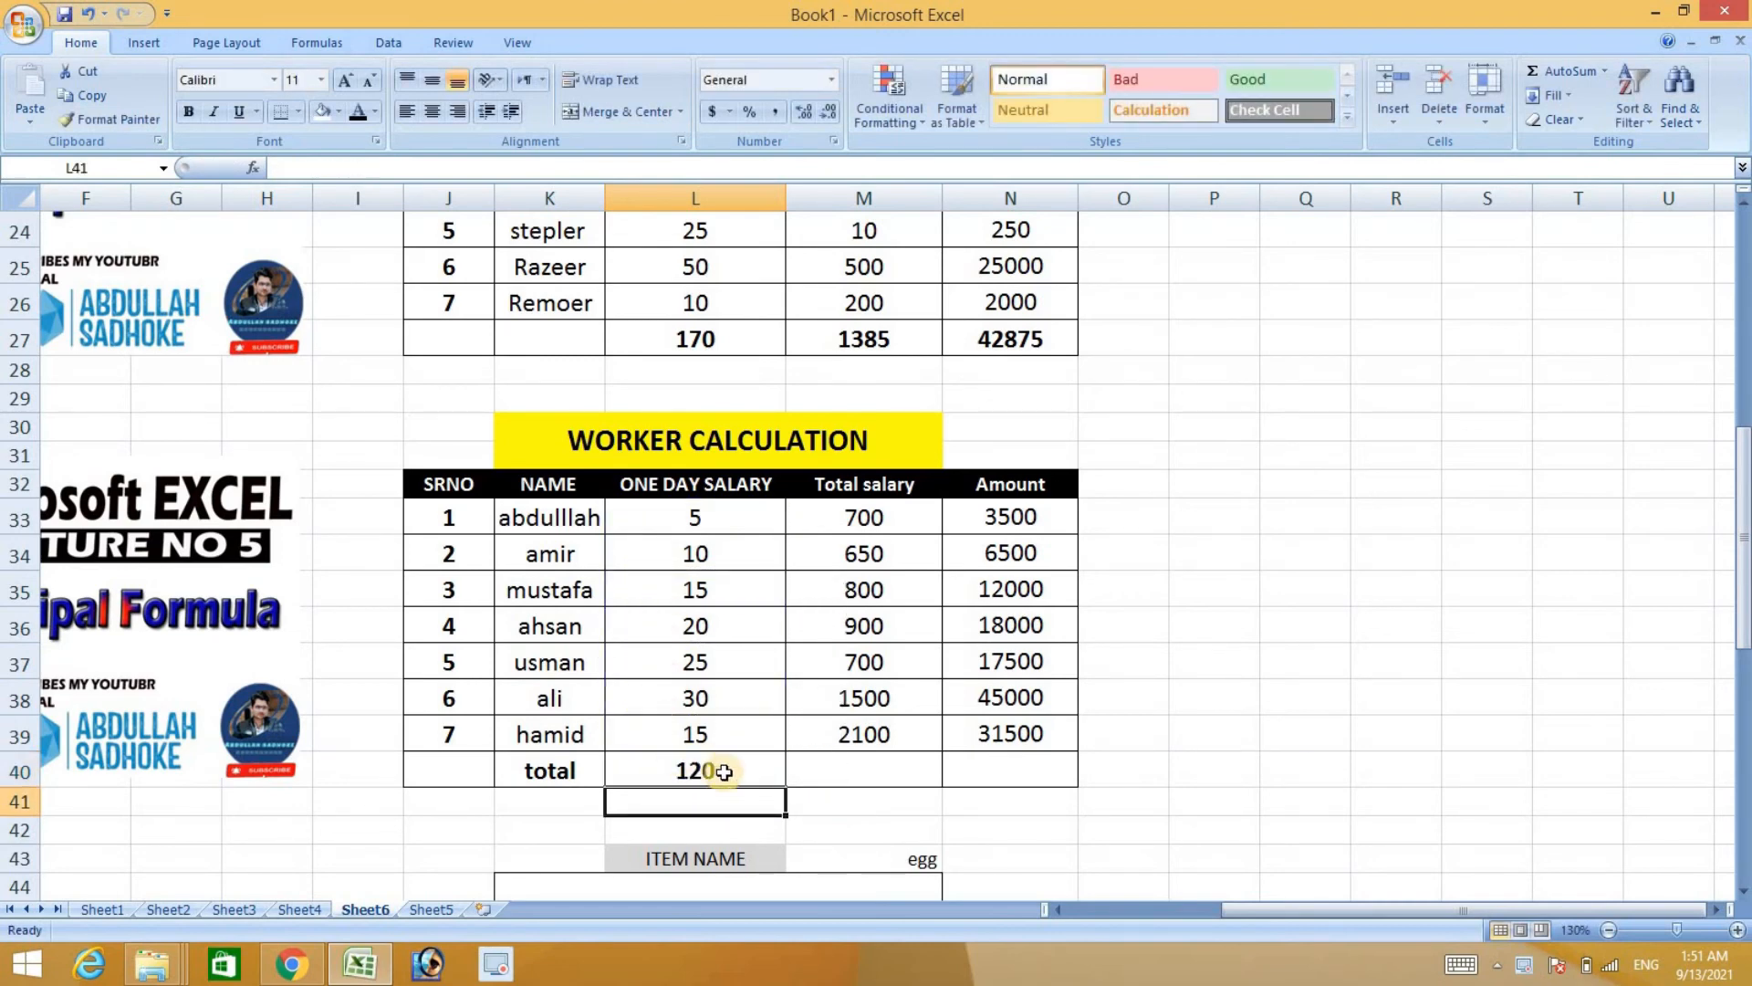
pyautogui.moveTo(783, 783); pyautogui.dragTo(1023, 783)
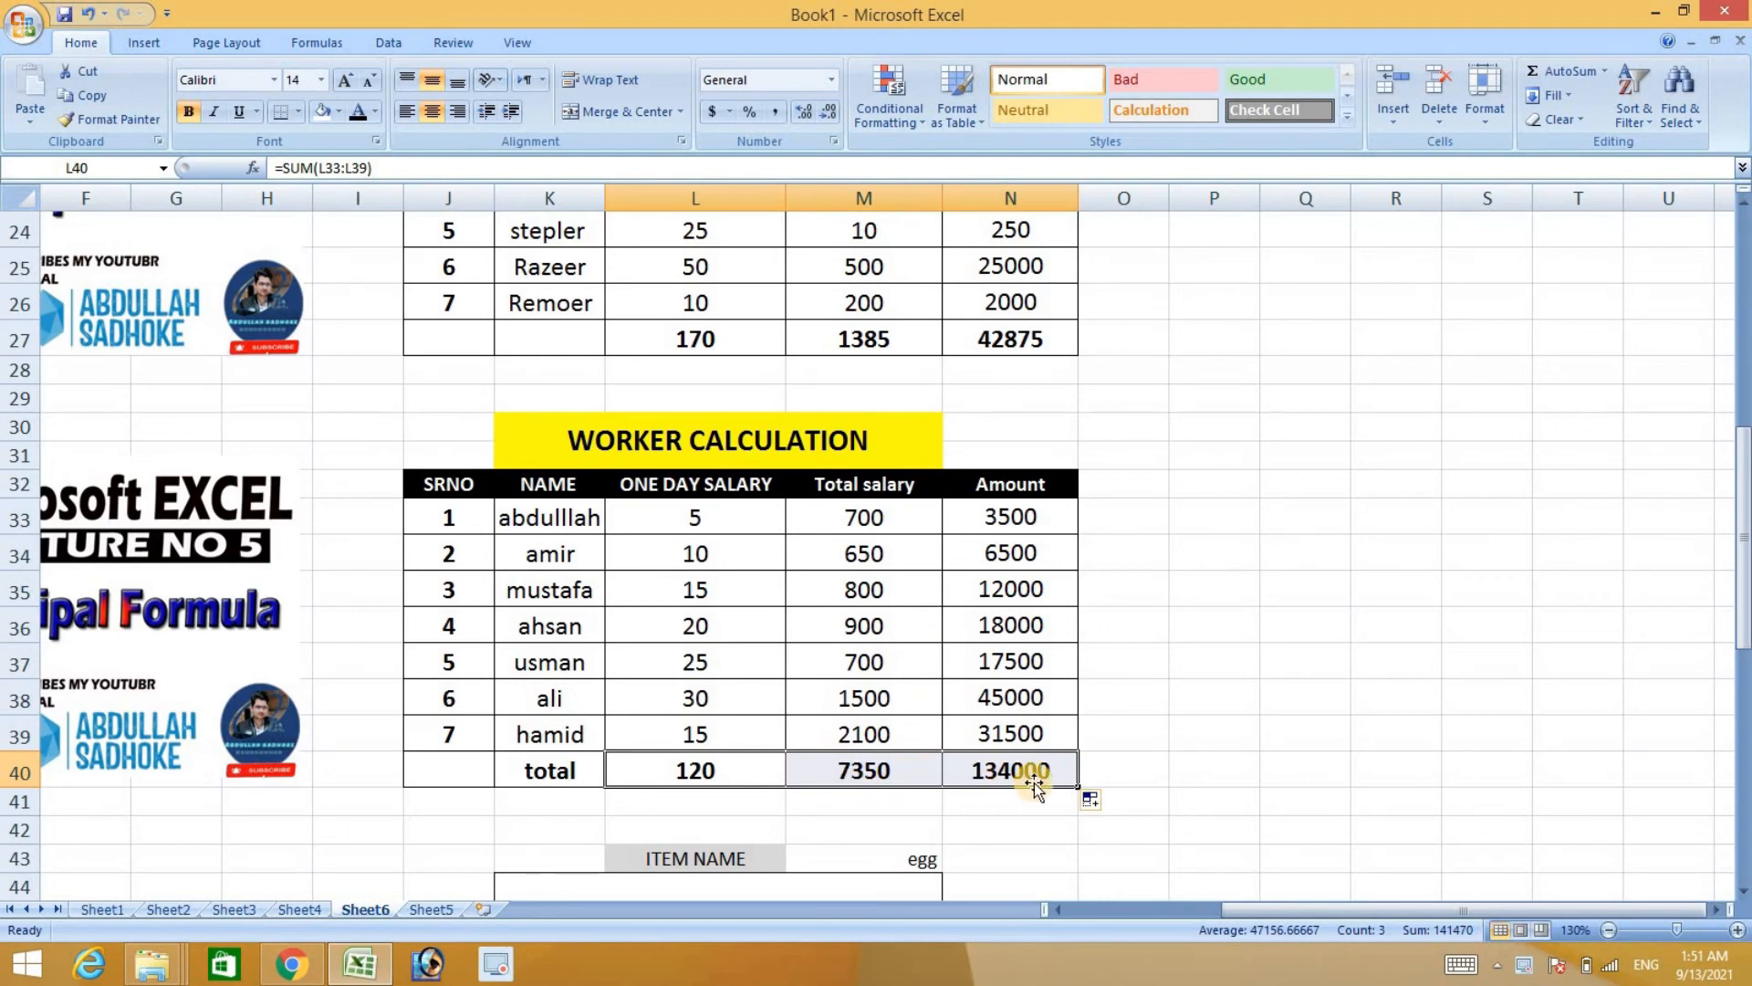
# Examine the formula in the black TOTAL AMOUNT cell below the ITEM NAME and NO OF ITEM boxes.
pyautogui.scroll(-3, 1036, 787)
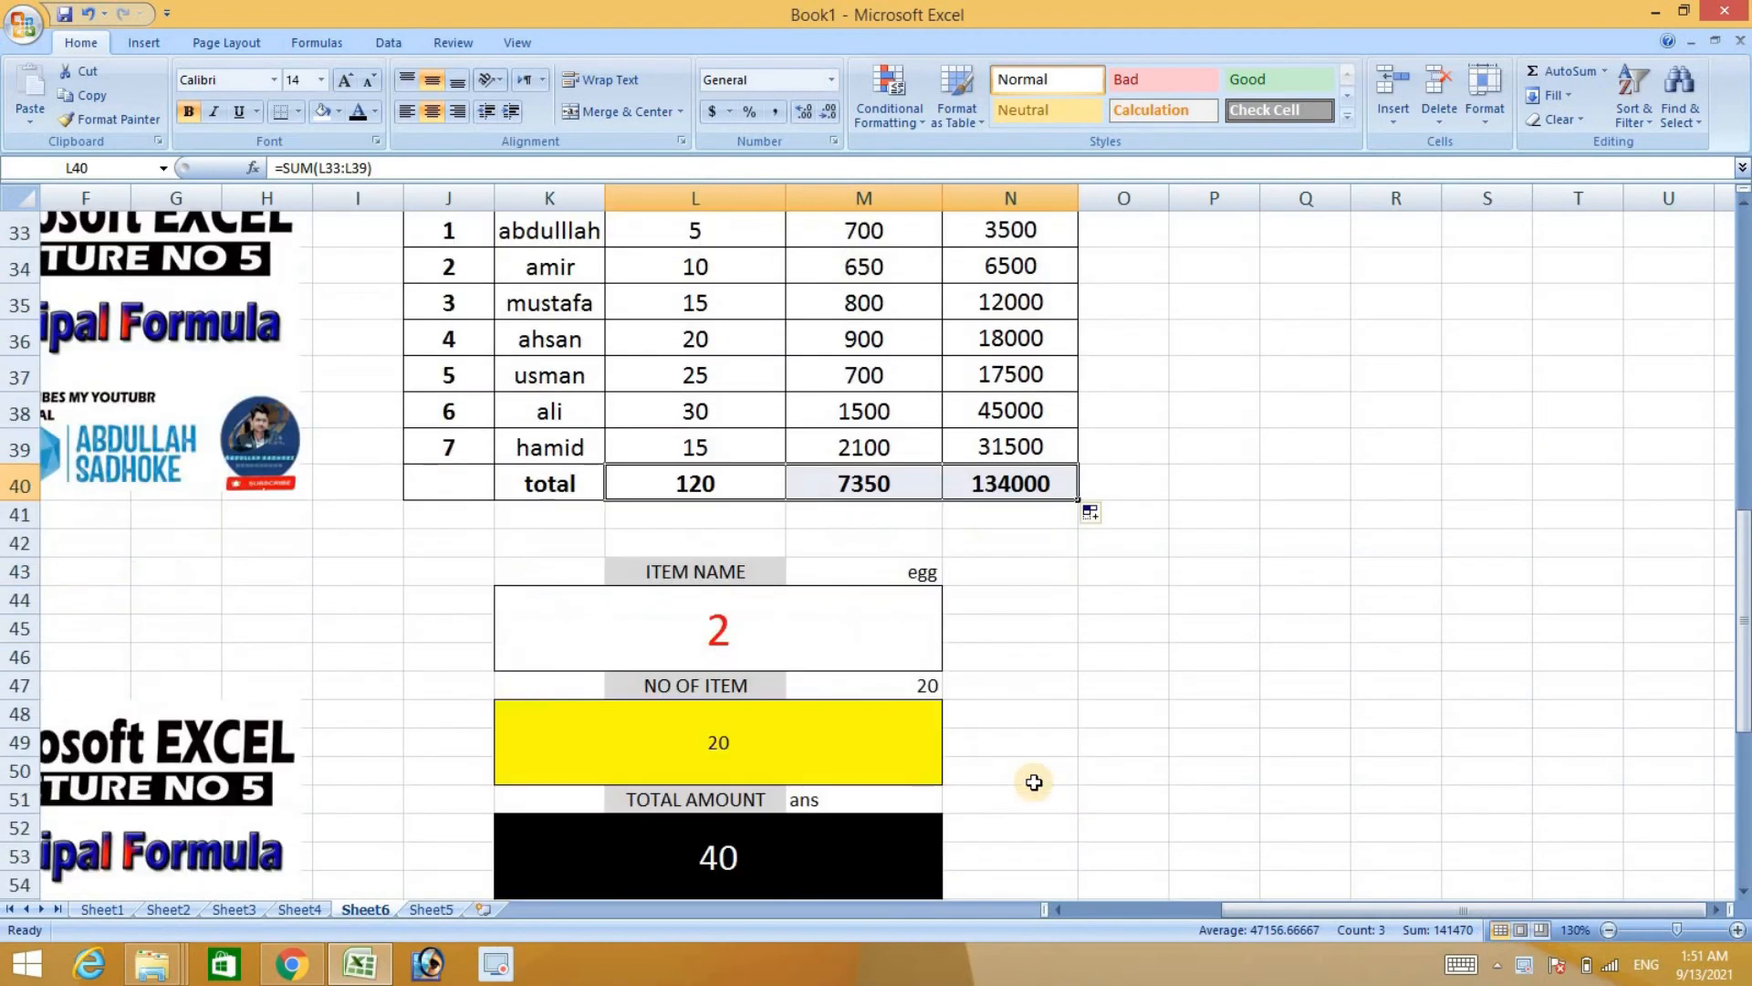
pyautogui.scroll(-2, 1035, 782)
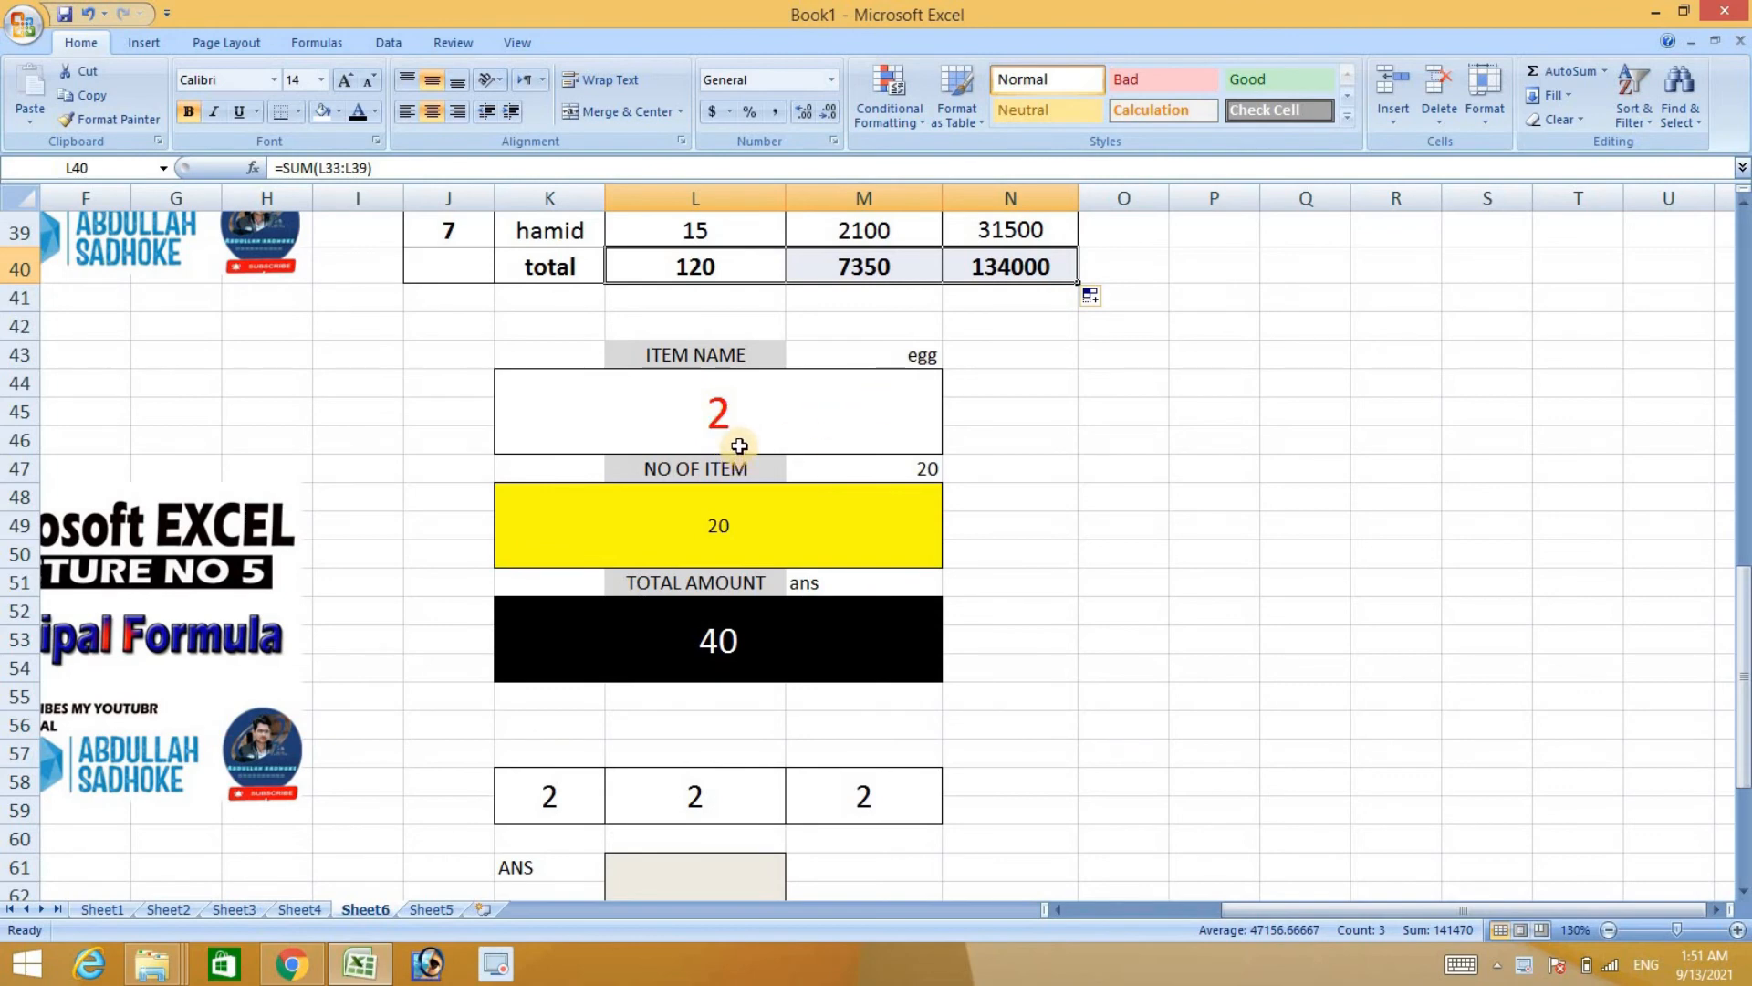
pyautogui.doubleClick(753, 656)
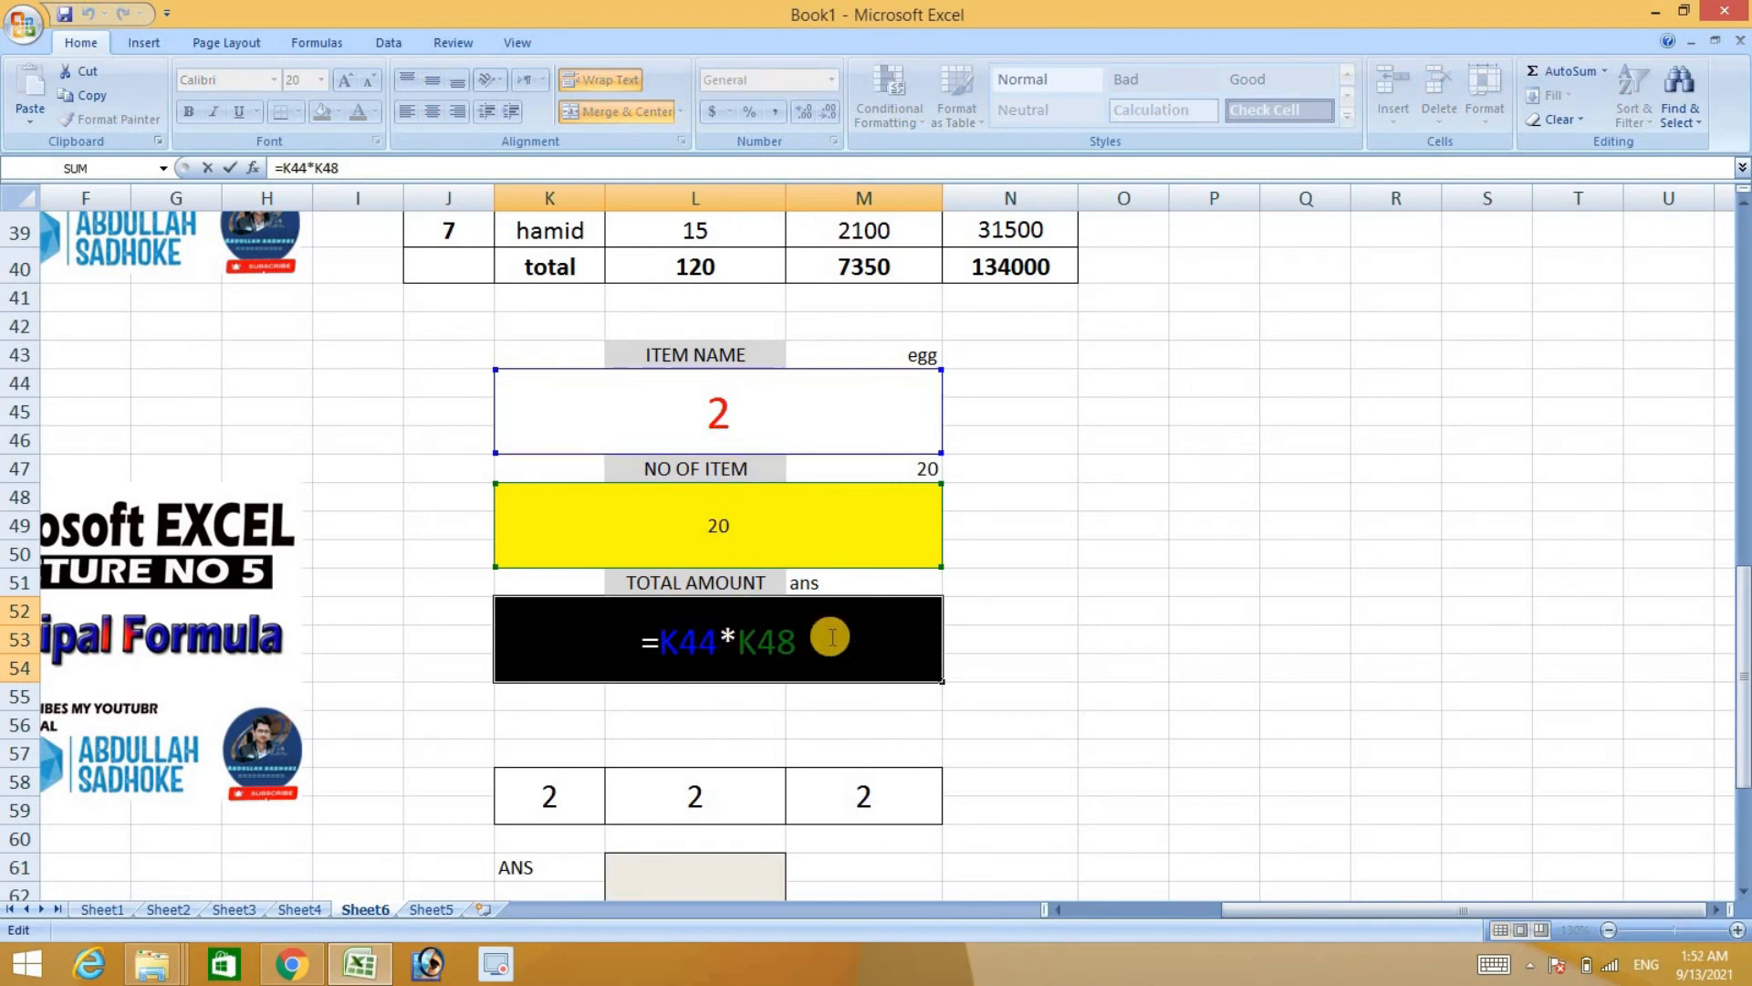
pyautogui.press('Return')
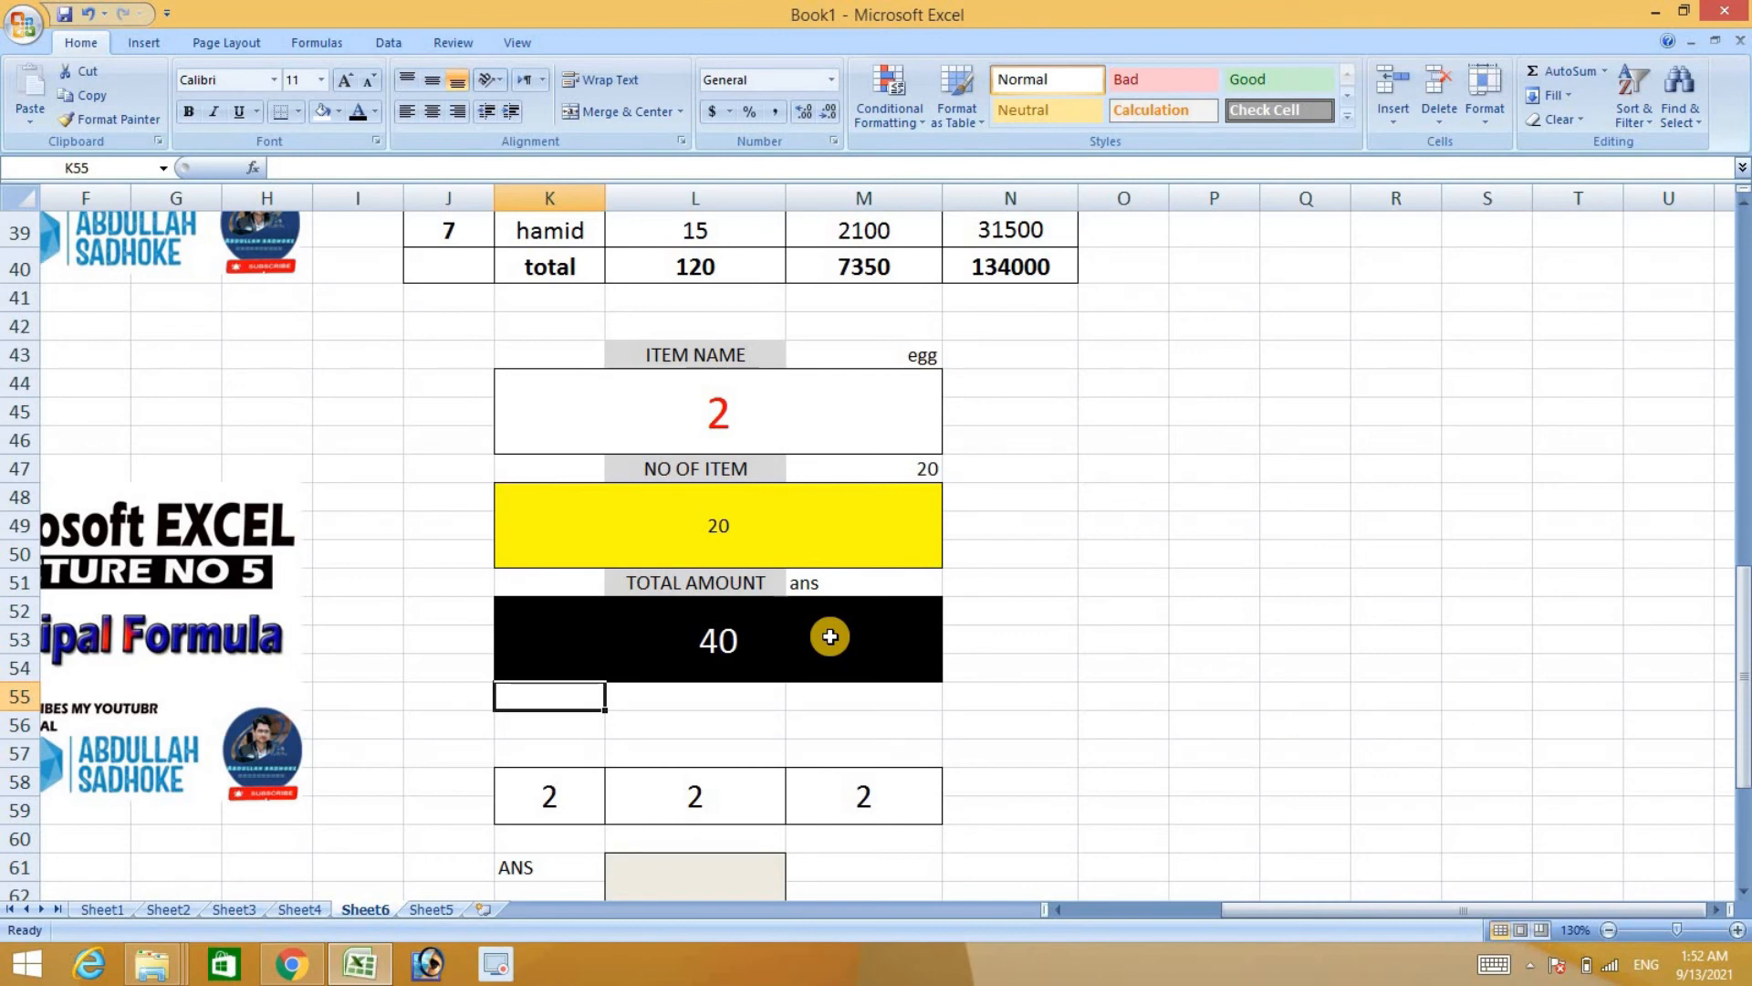
# Multiply the three boxed numbers in row 58 by entering =K58*L58*M58 in the first ANS box, L61.
pyautogui.scroll(-3, 829, 636)
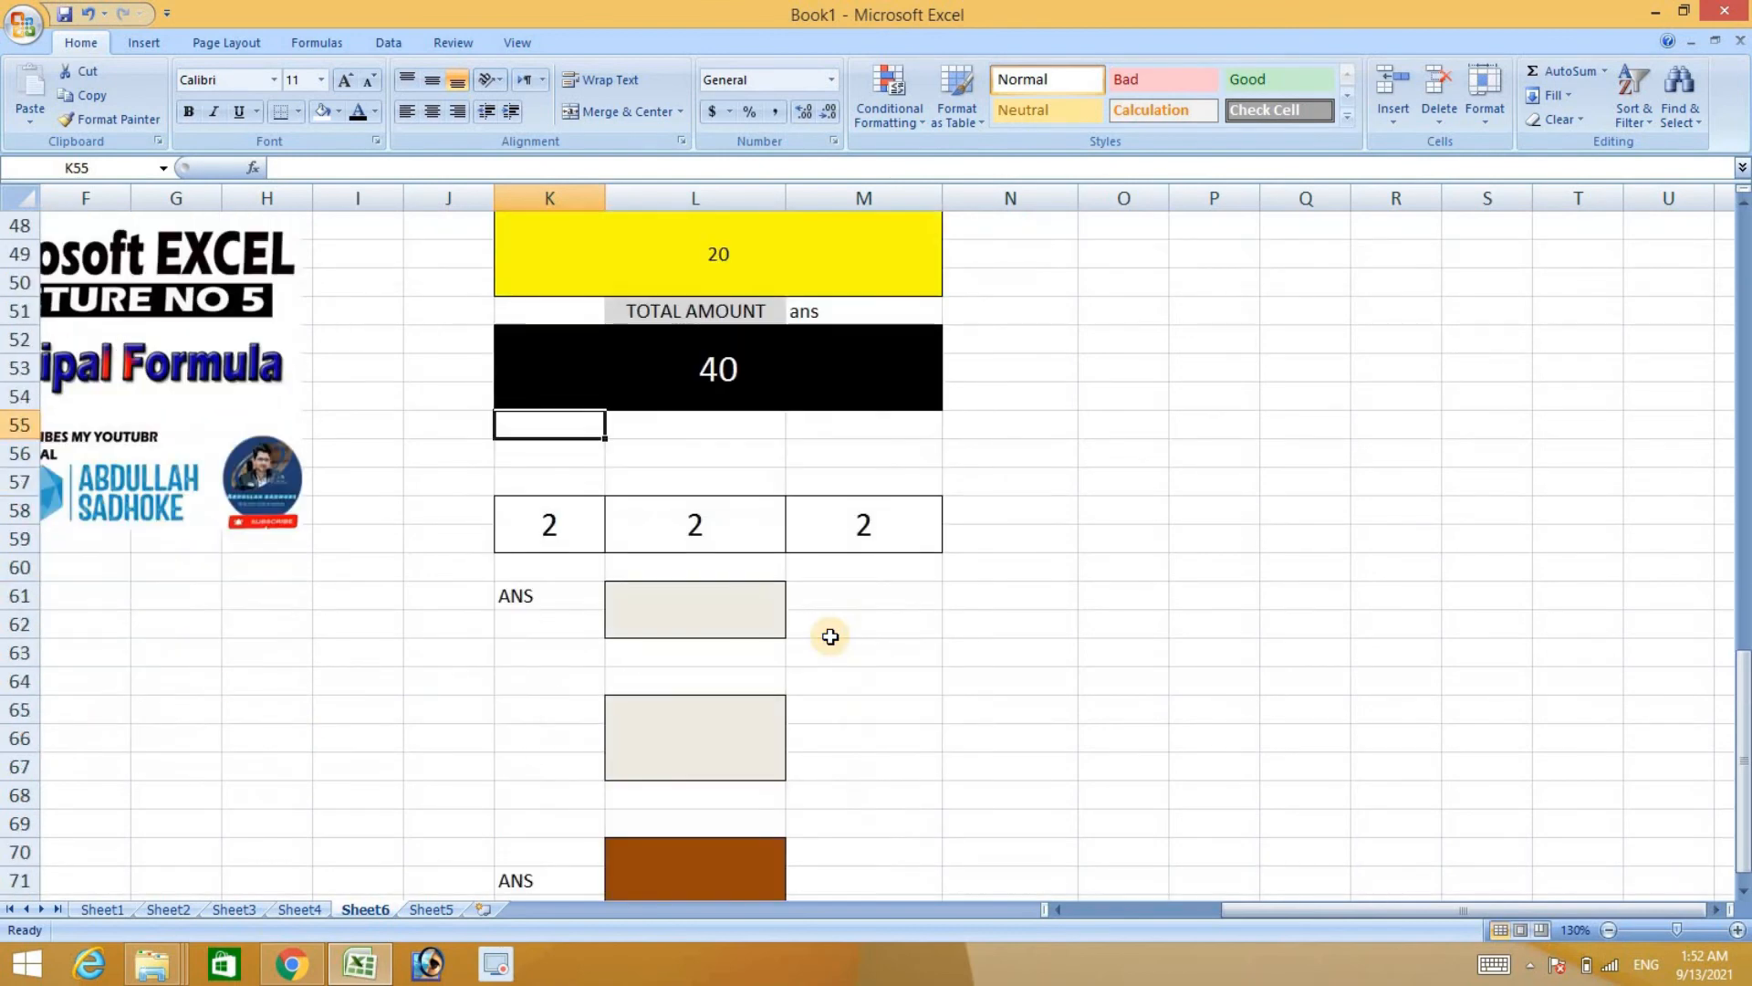
pyautogui.click(557, 542)
pyautogui.click(636, 539)
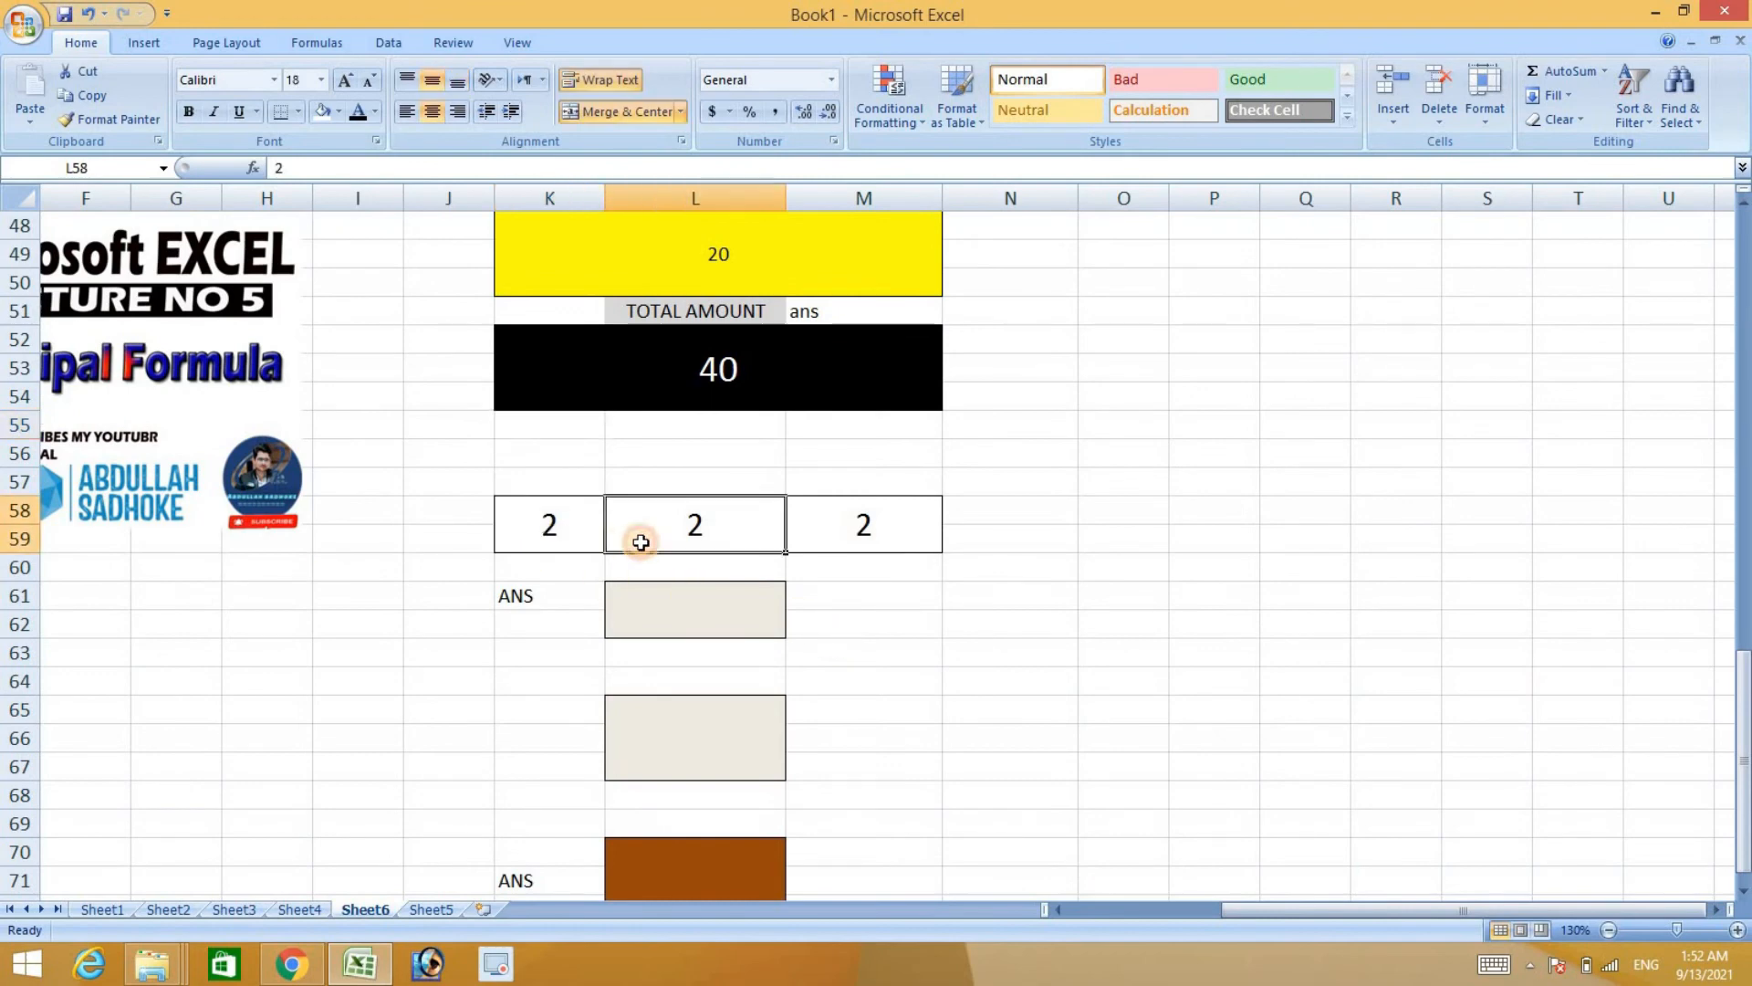
pyautogui.click(796, 538)
pyautogui.doubleClick(732, 593)
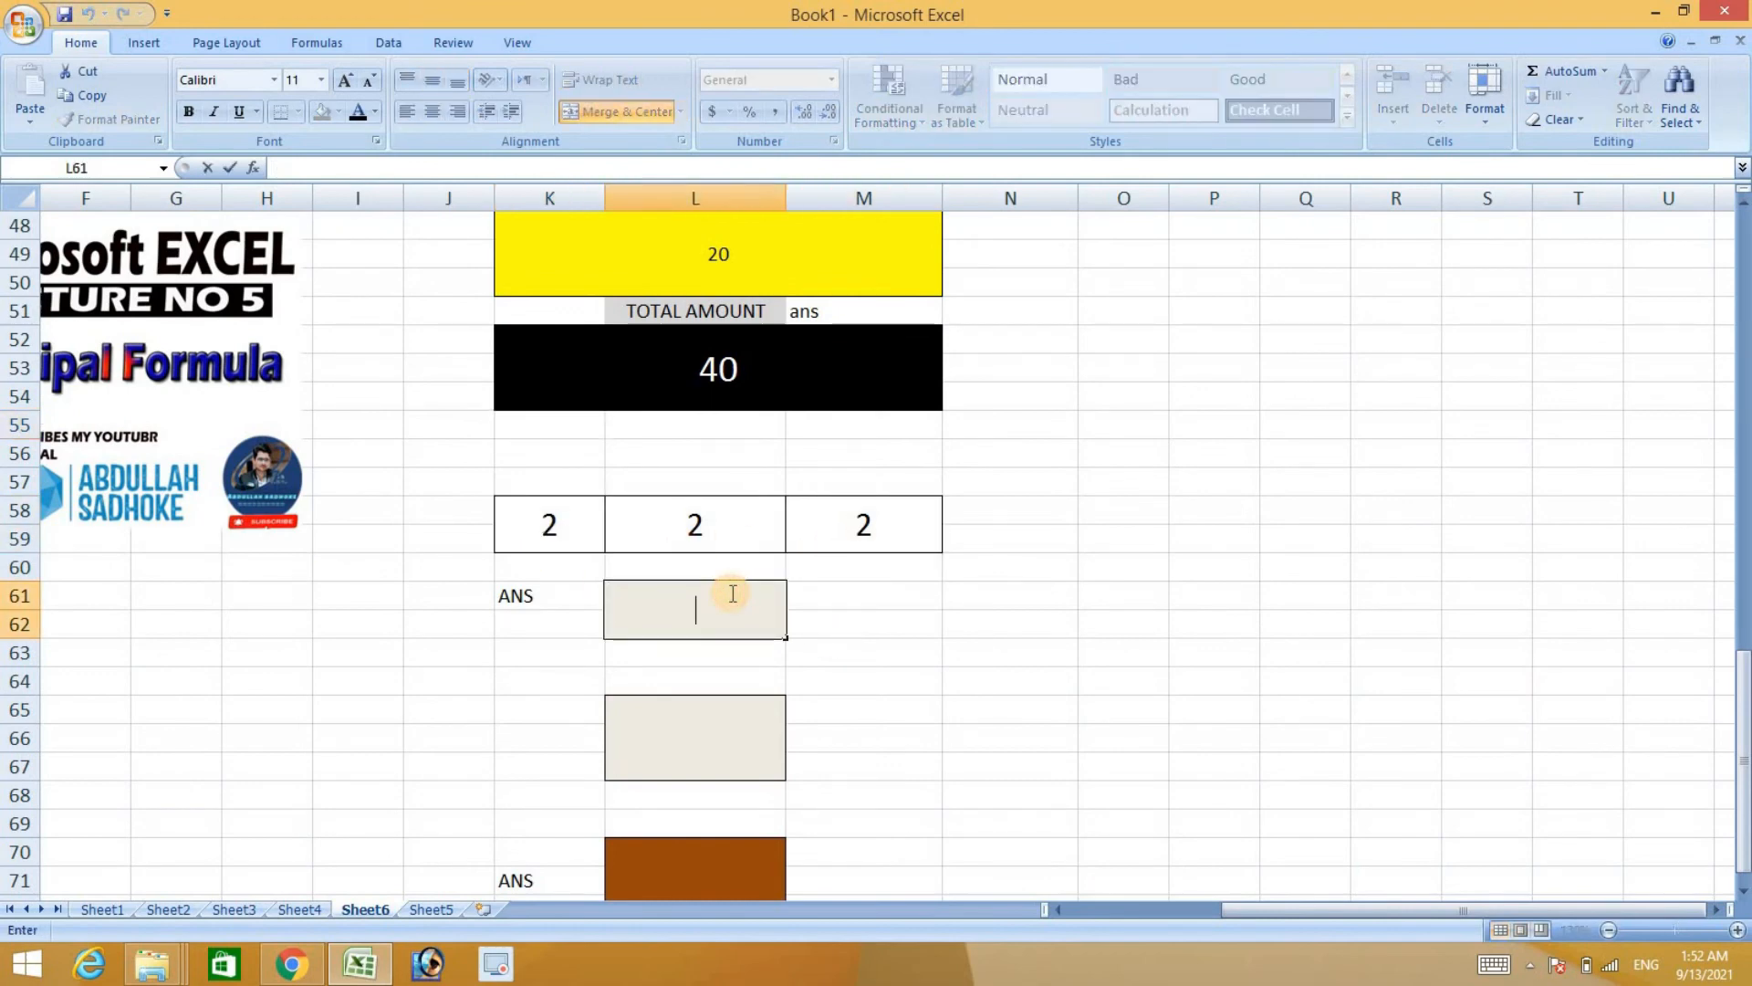
pyautogui.write('=')
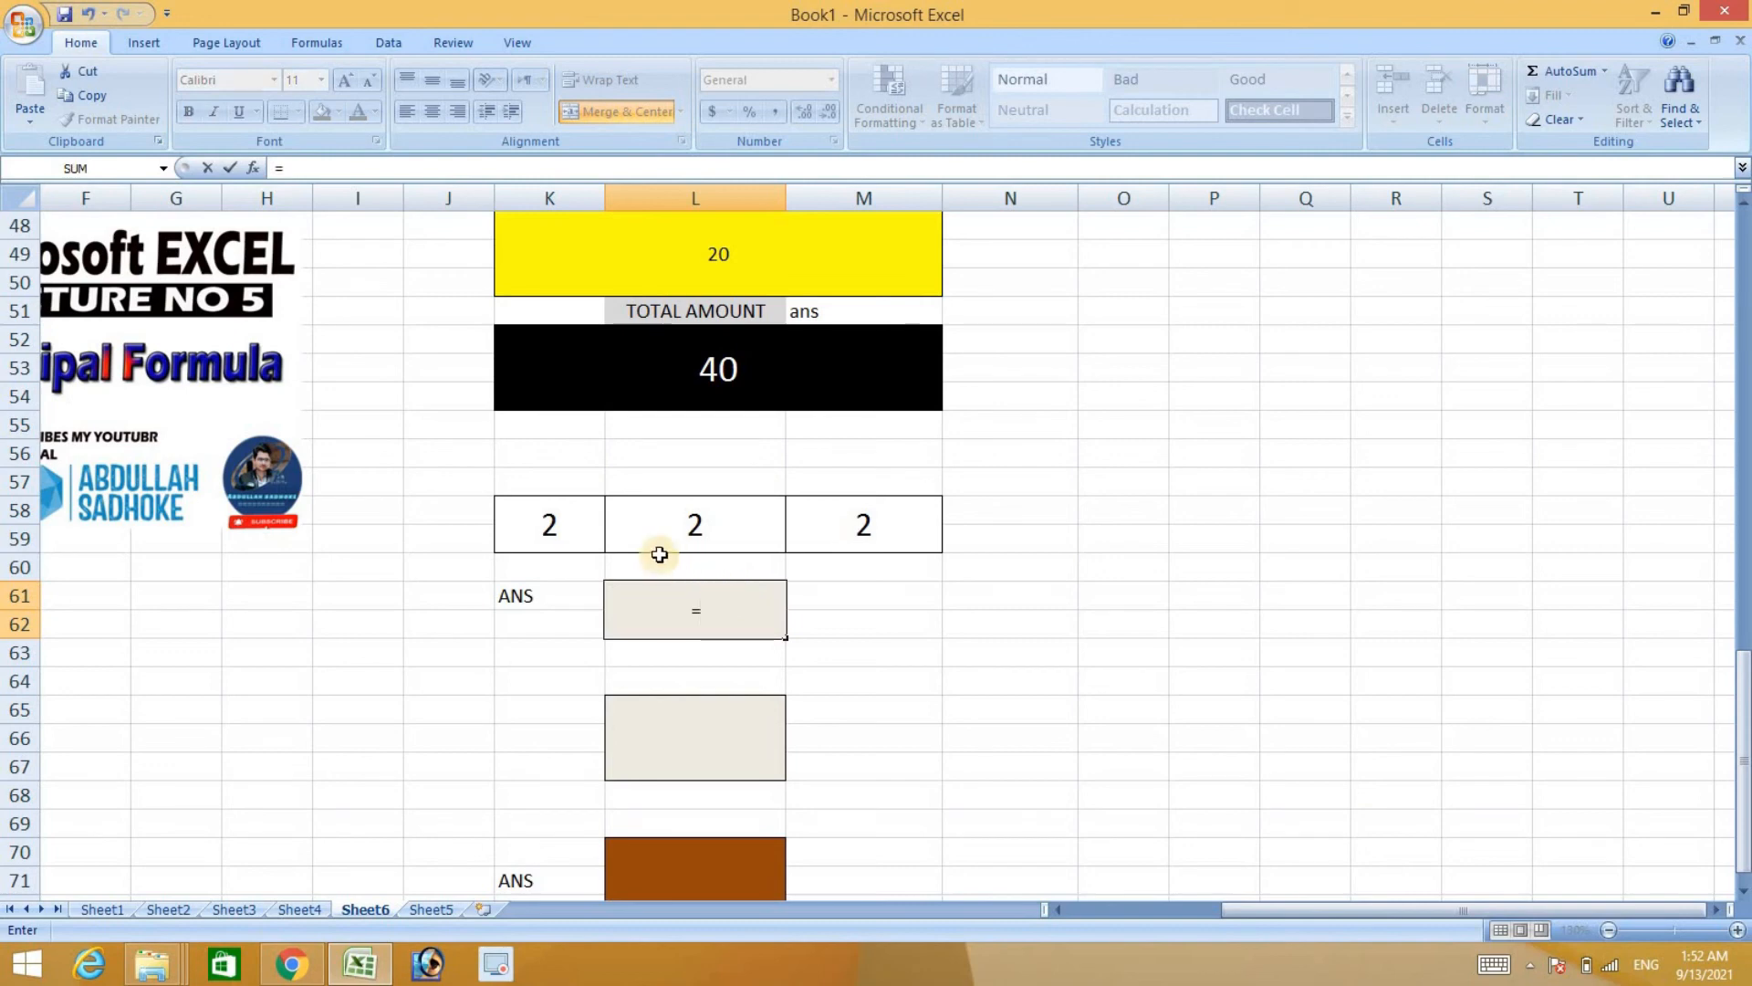
pyautogui.click(587, 540)
pyautogui.write('*')
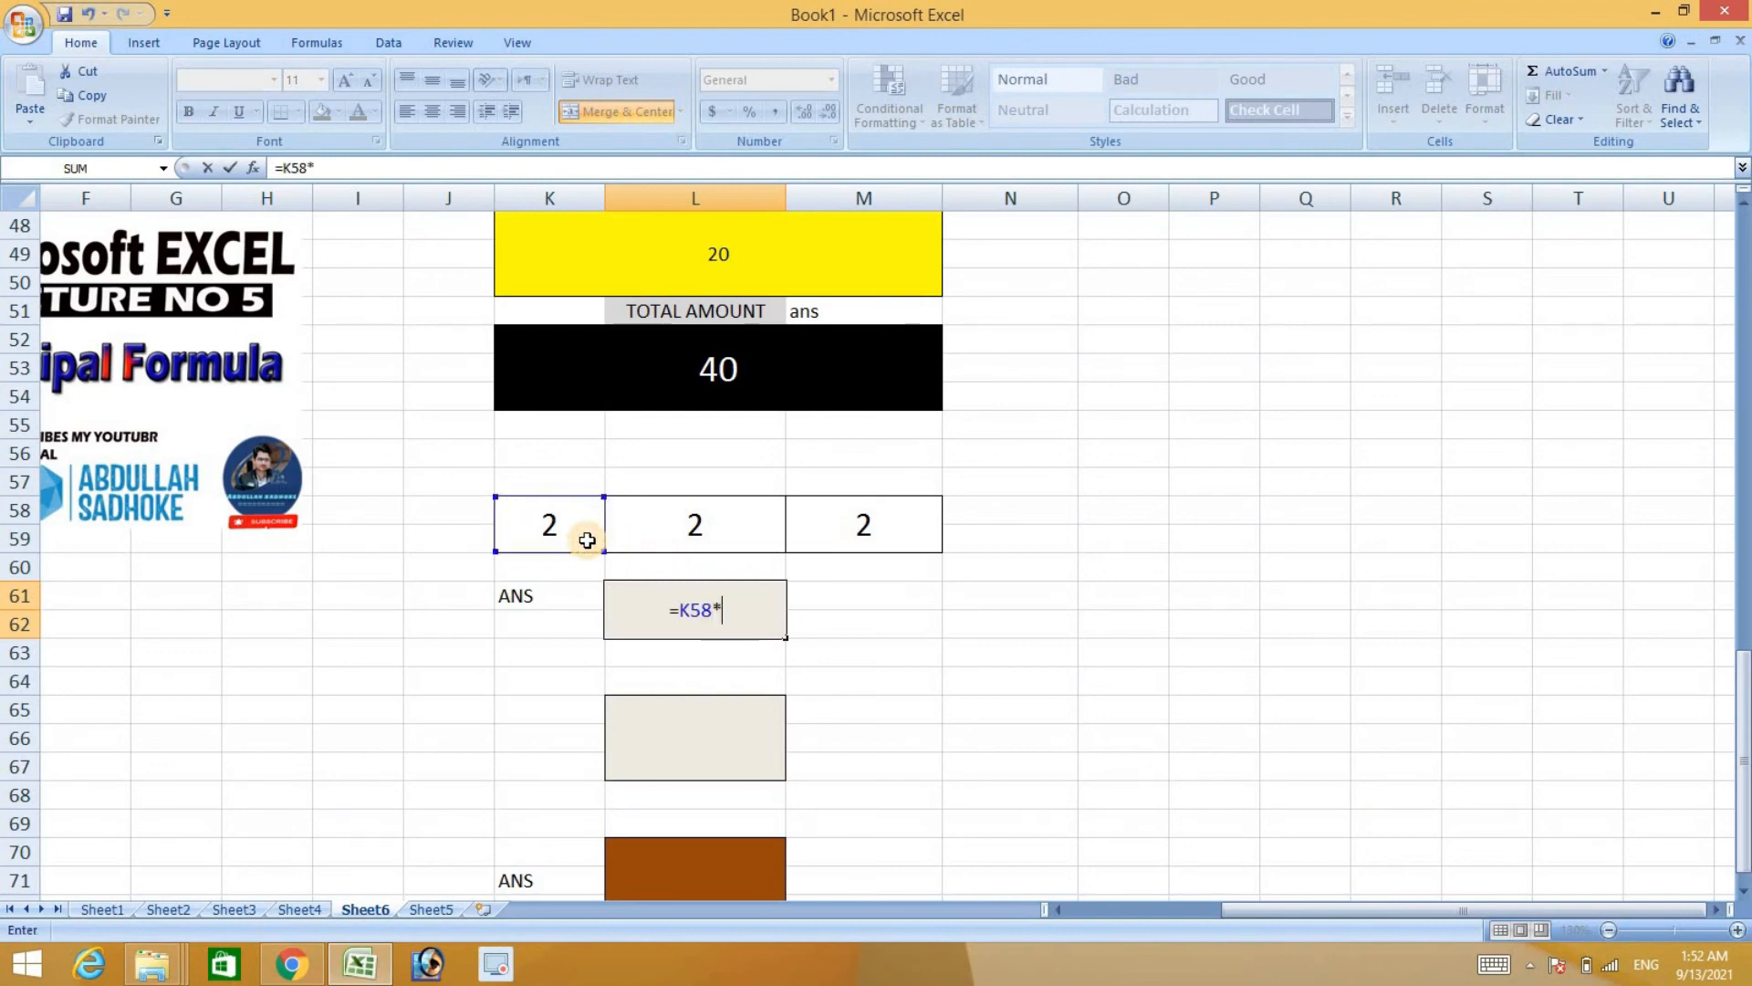
pyautogui.click(656, 537)
pyautogui.write('*')
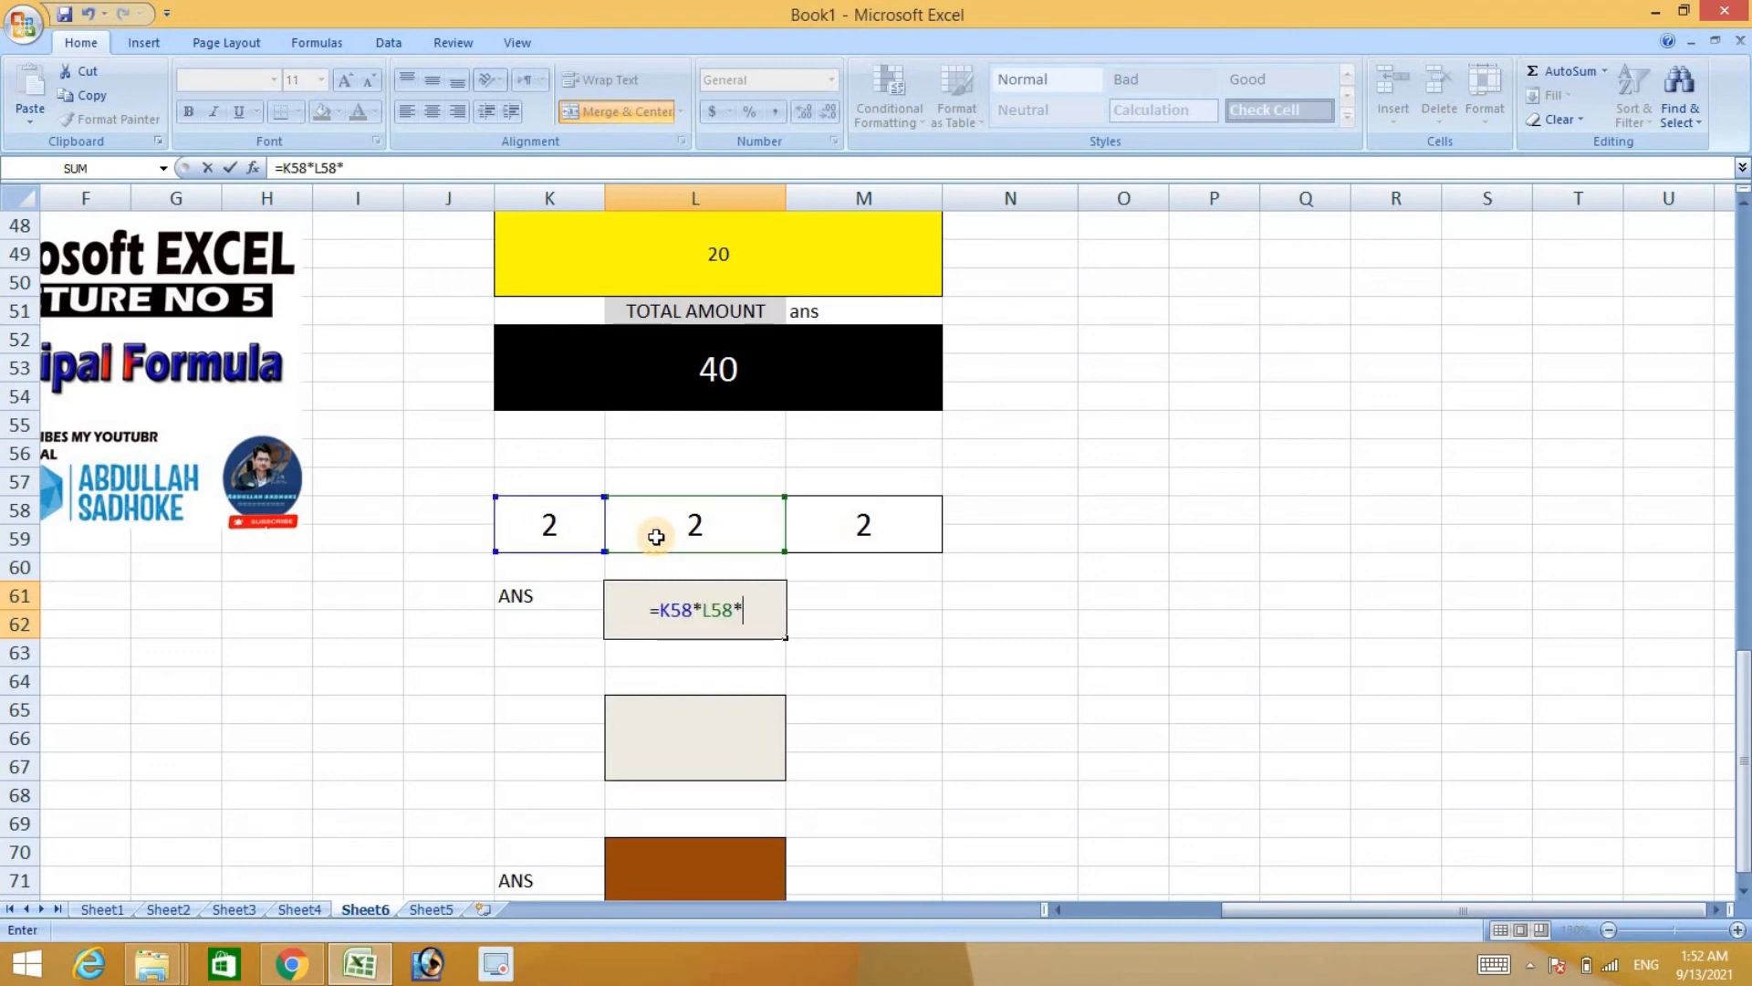
pyautogui.click(839, 531)
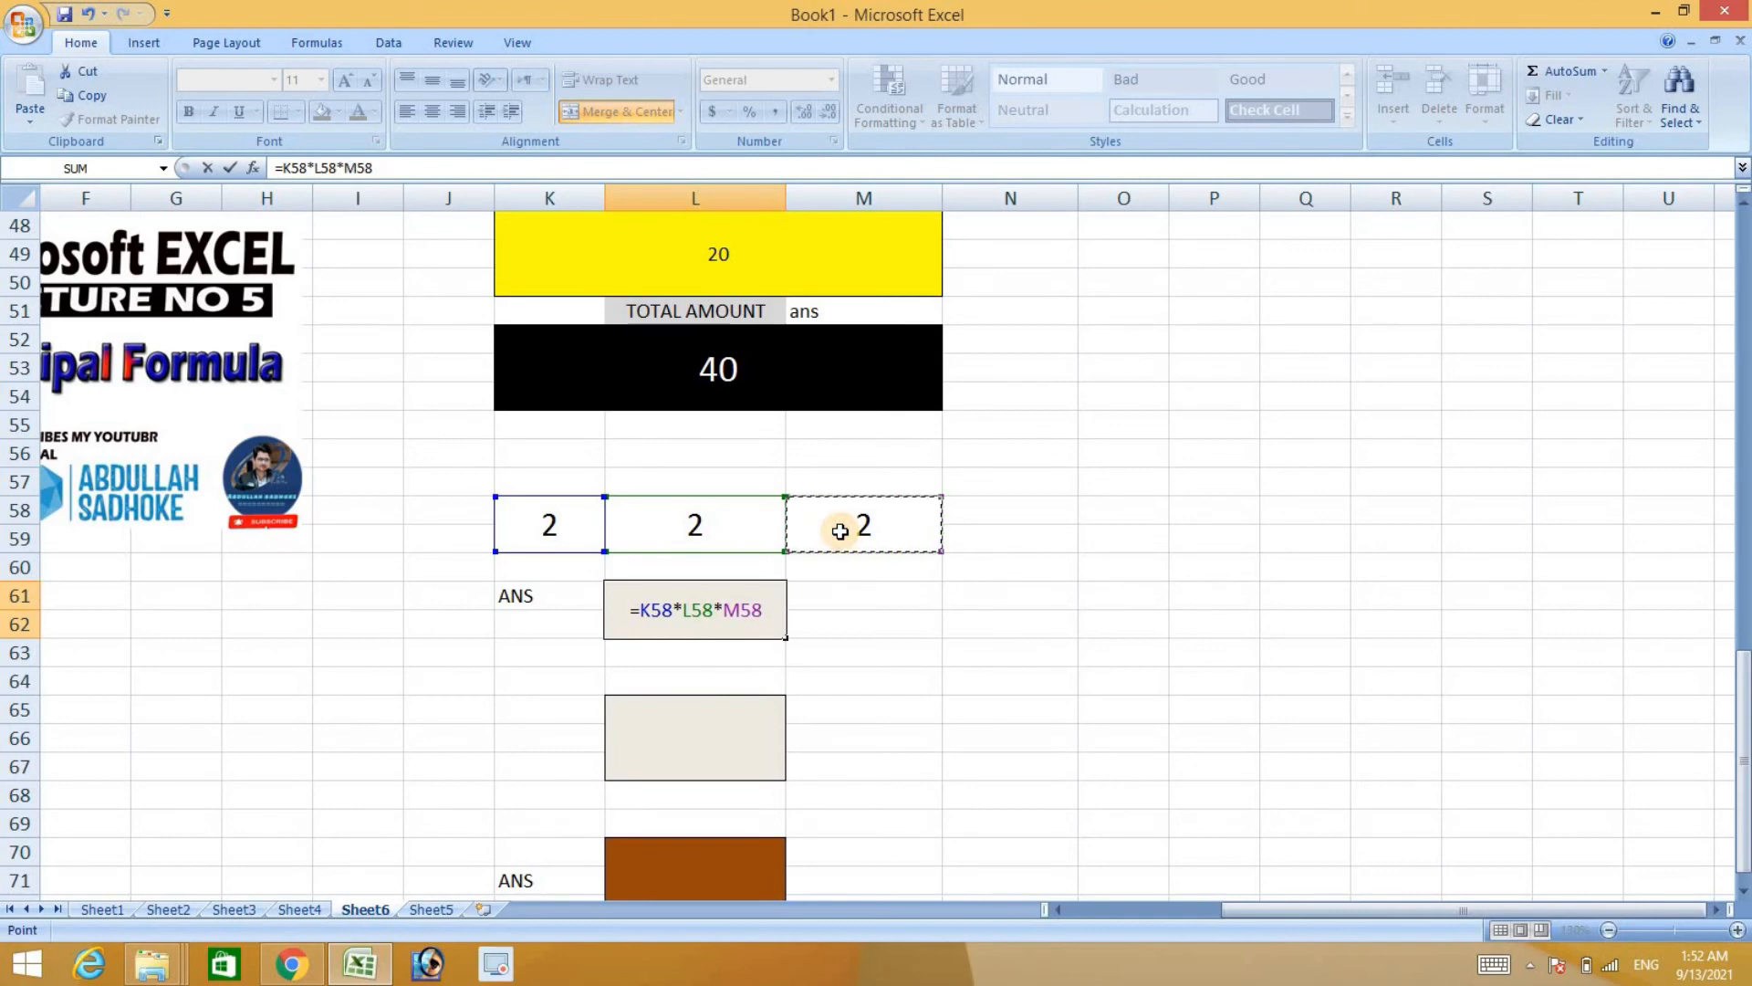
pyautogui.press('Return')
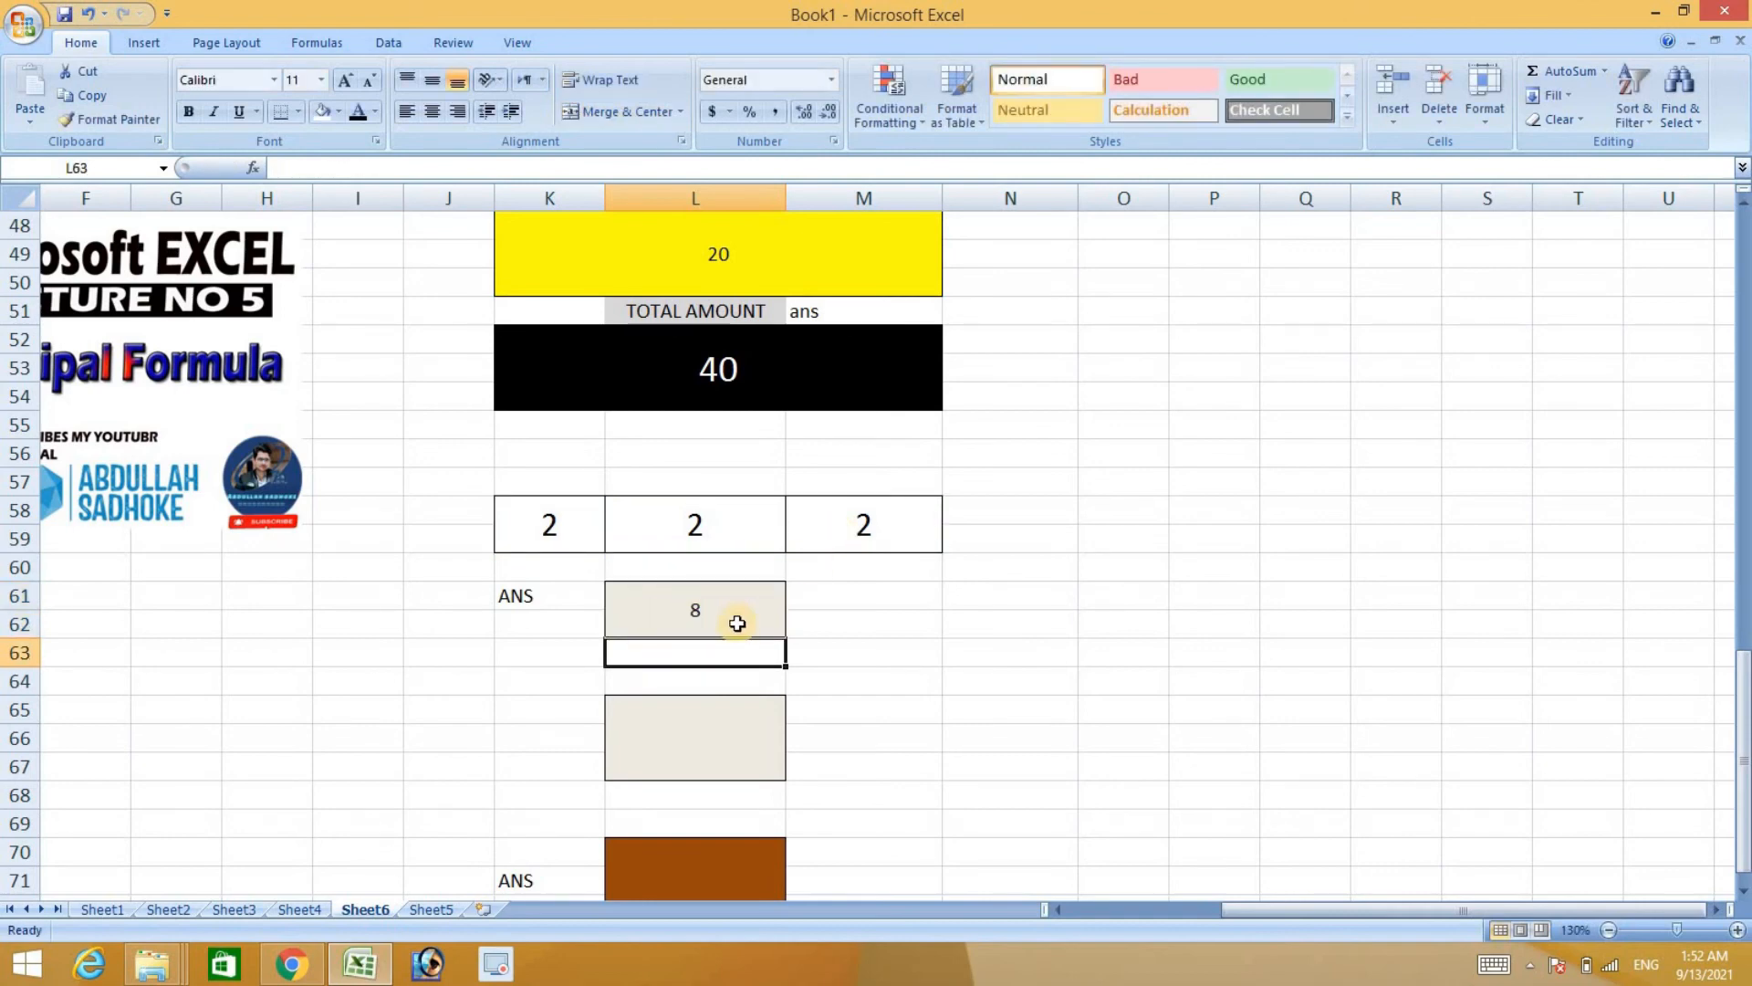
# Enter 5 in the empty grey box at L65.
pyautogui.doubleClick(735, 739)
pyautogui.scroll(-2, 731, 731)
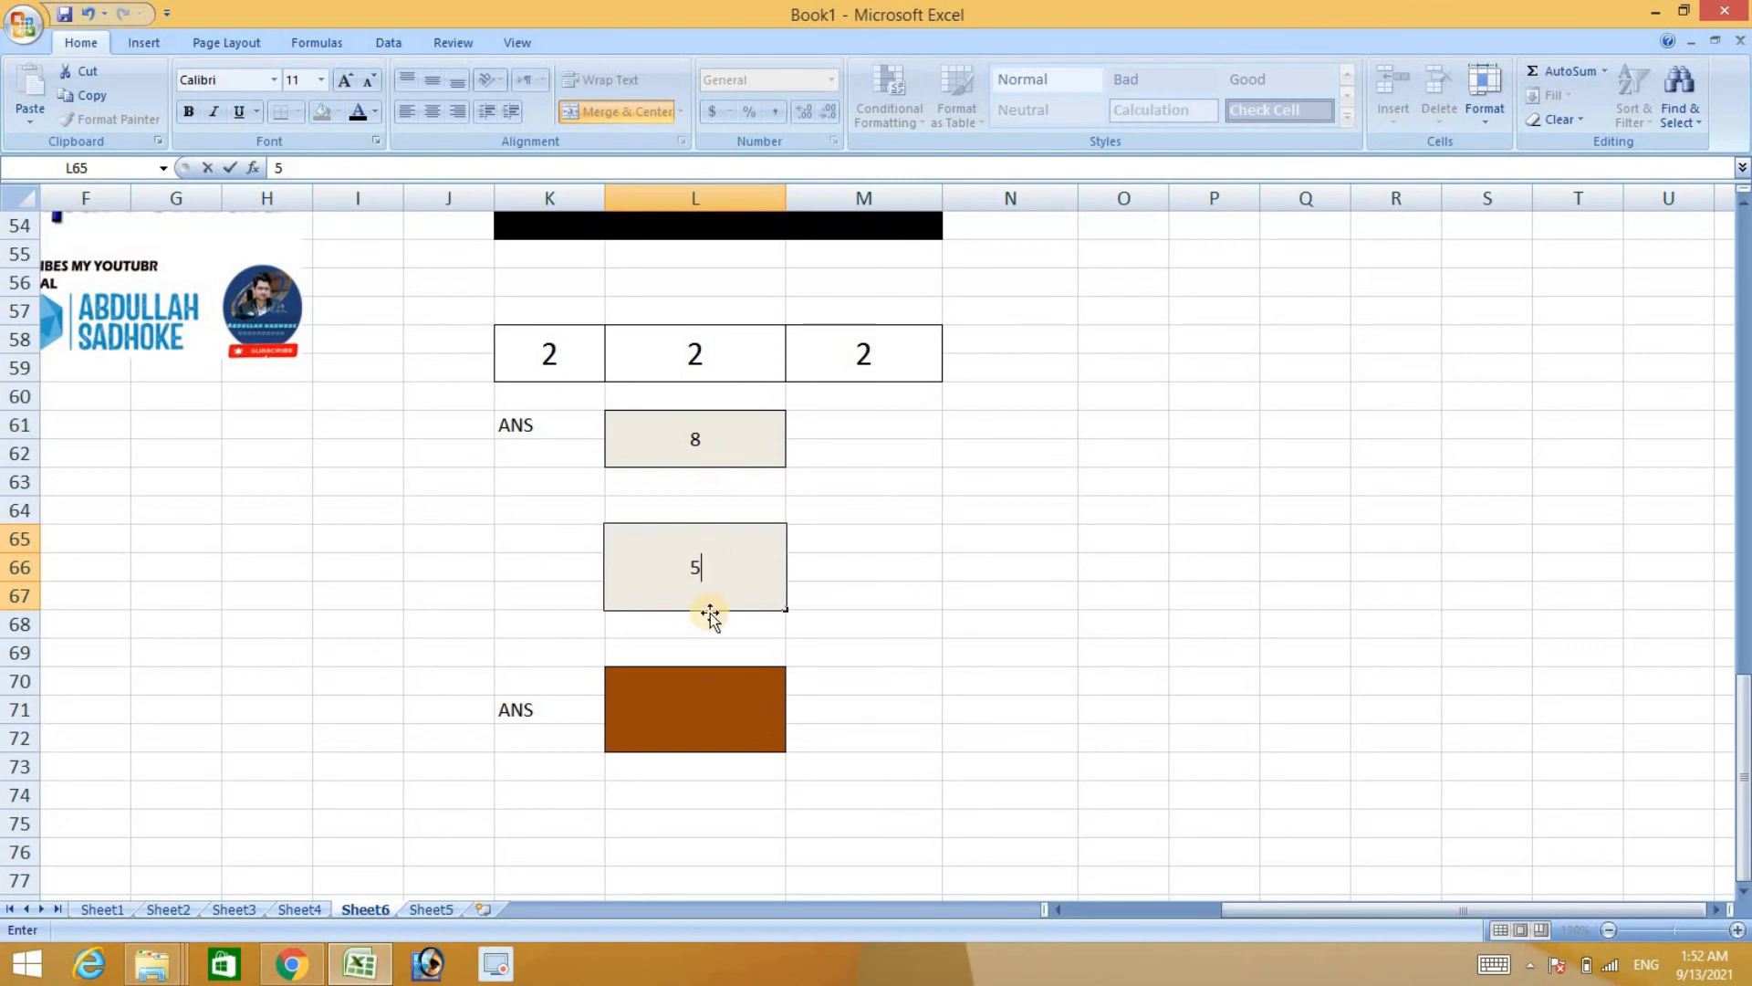
pyautogui.click(703, 697)
pyautogui.doubleClick(703, 698)
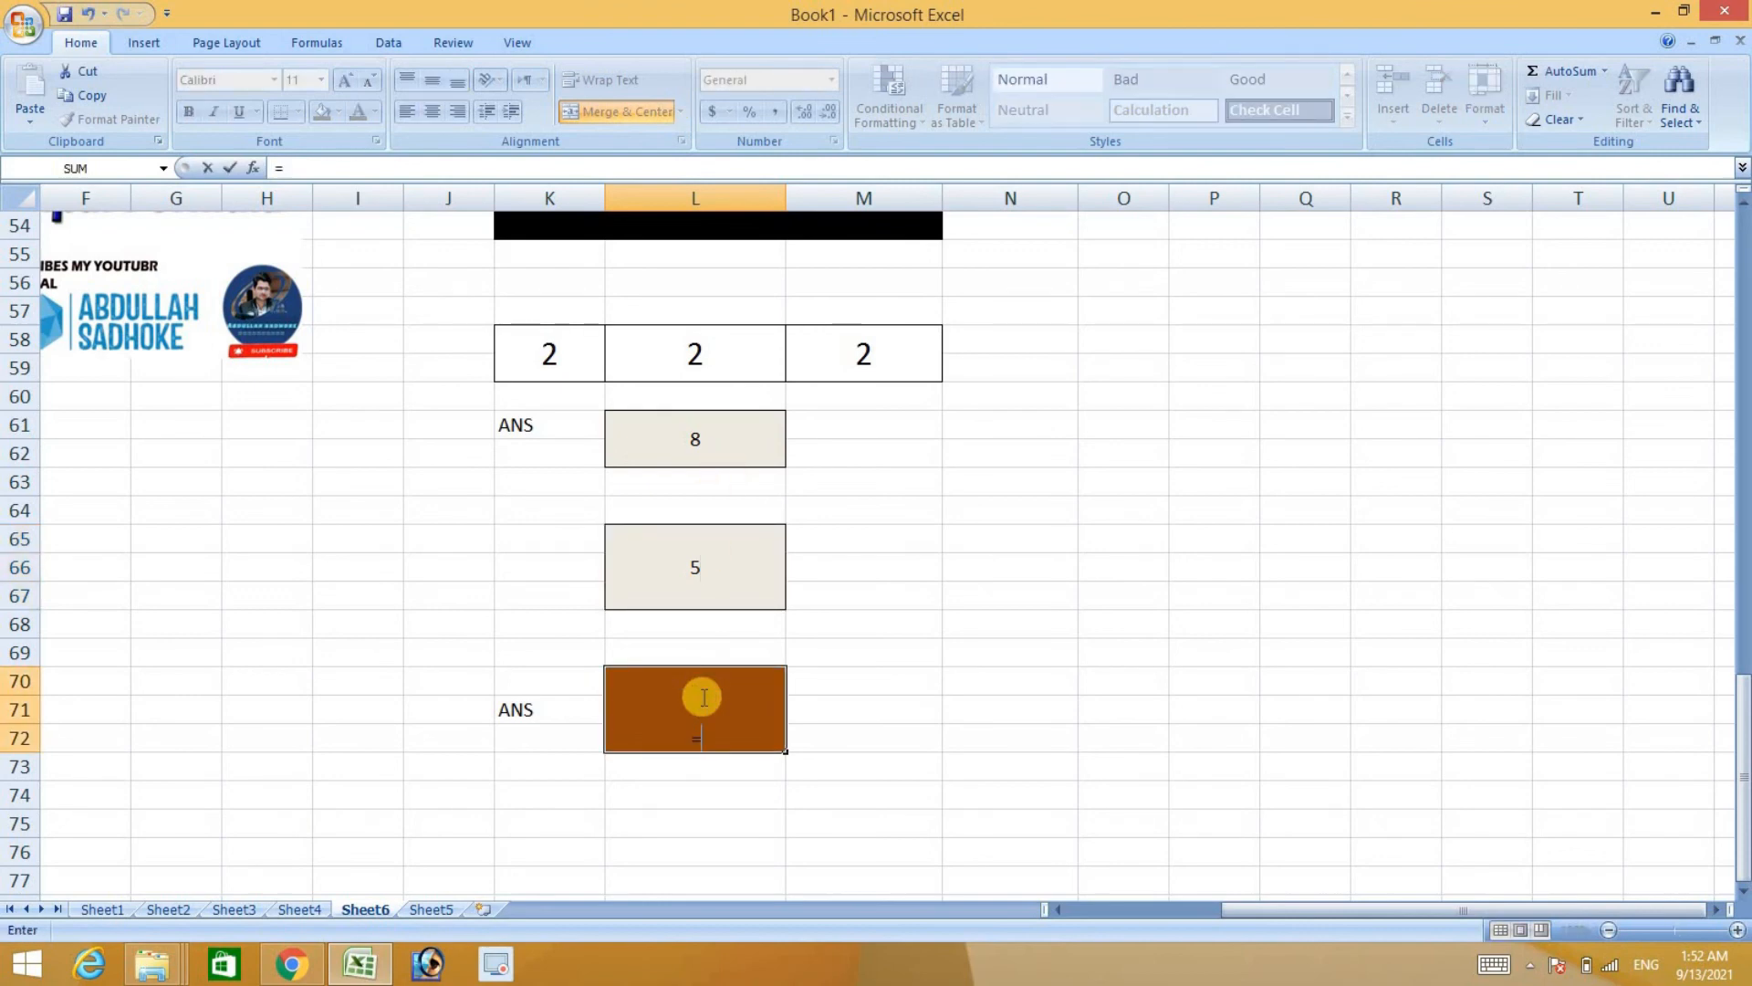
pyautogui.write('=')
pyautogui.click(885, 734)
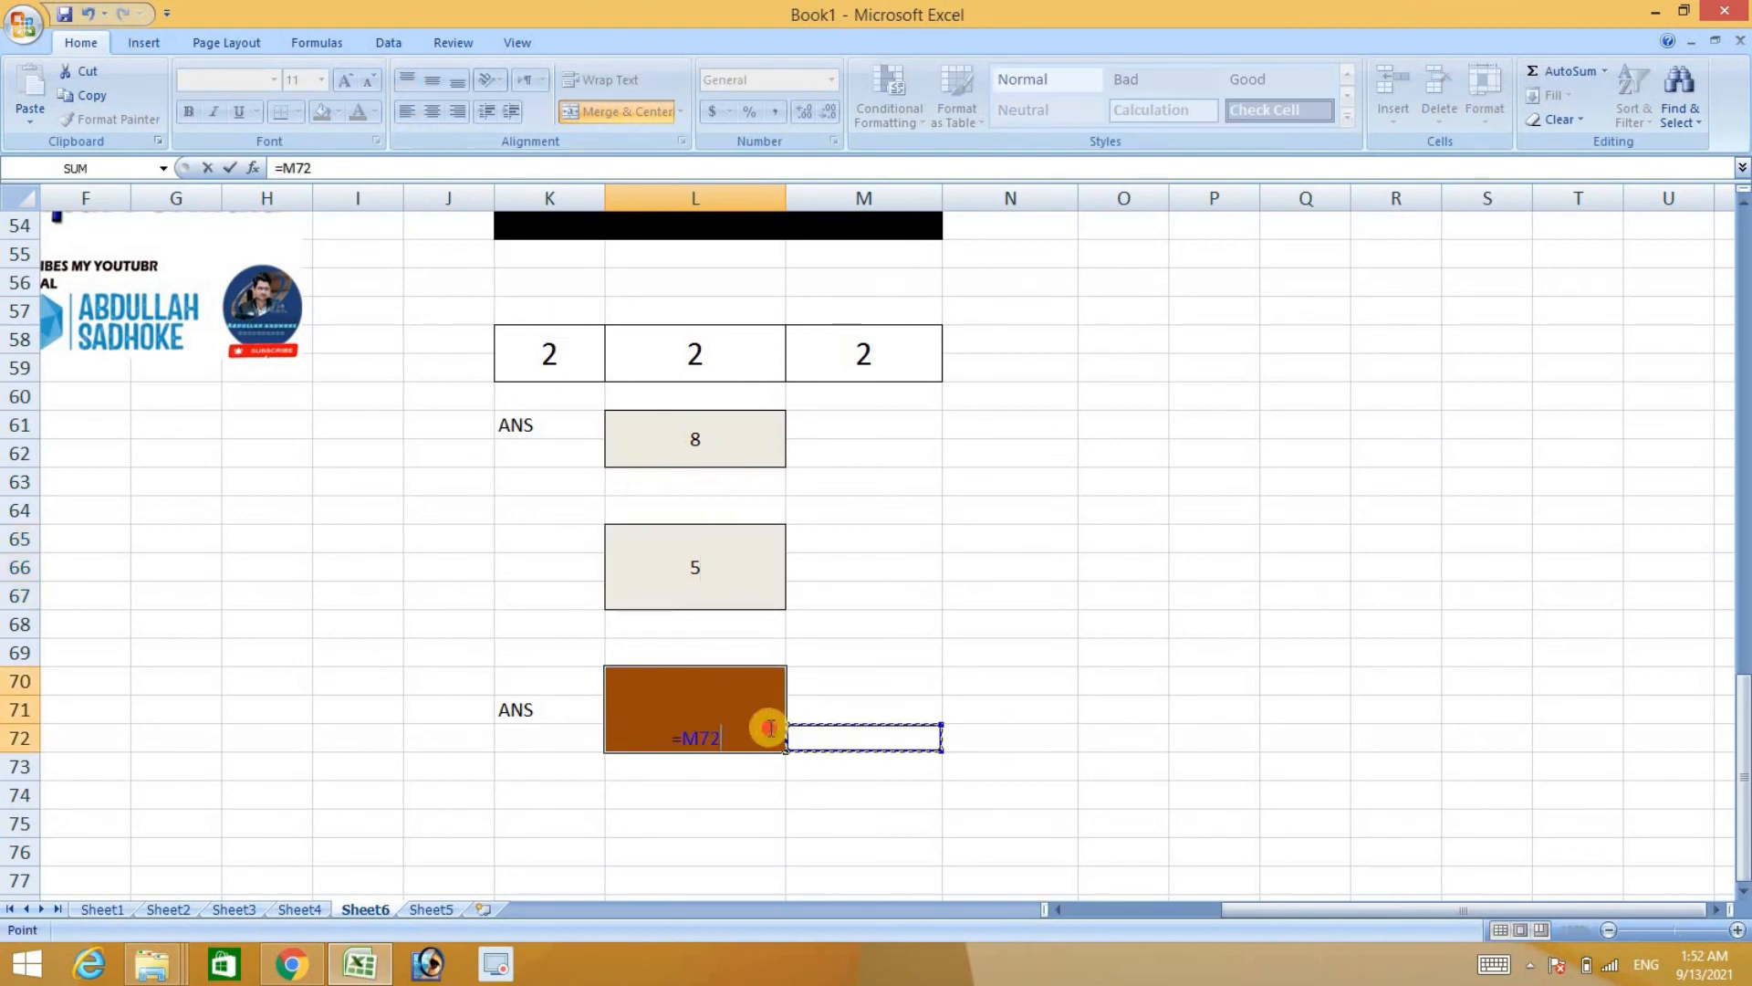
pyautogui.click(741, 796)
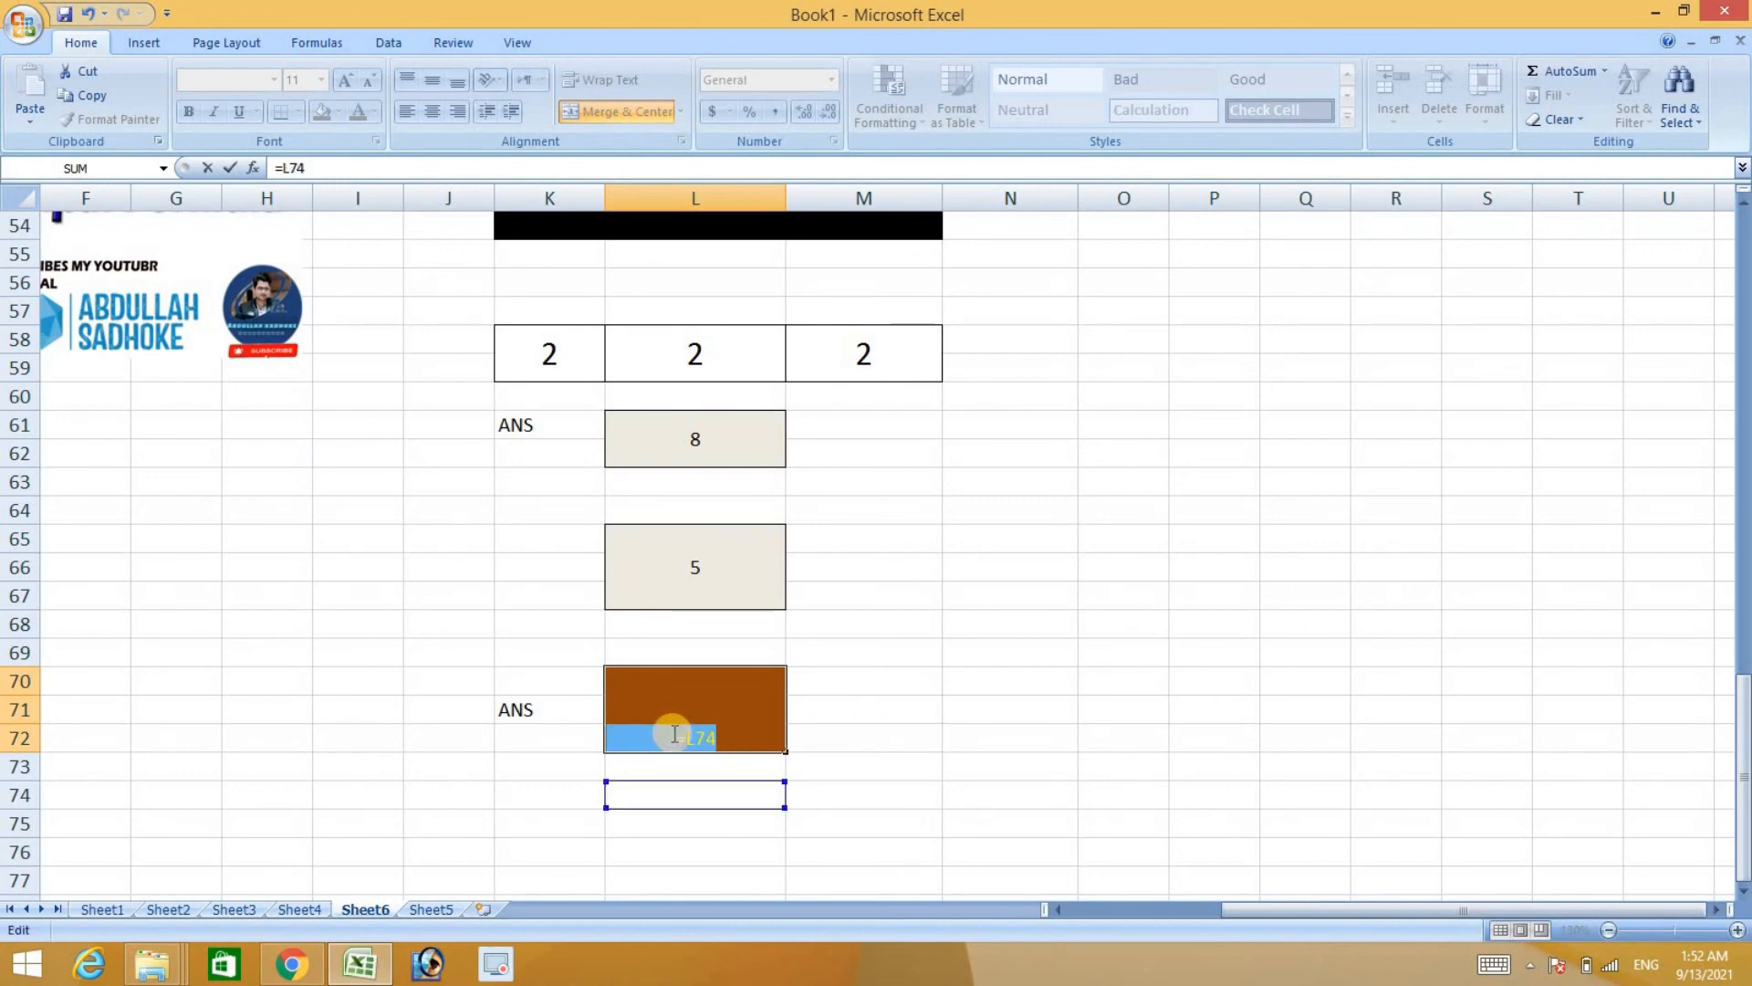
pyautogui.press('BackSpace')
pyautogui.press('BackSpace')
pyautogui.press('BackSpace')
pyautogui.press('BackSpace')
pyautogui.click(894, 701)
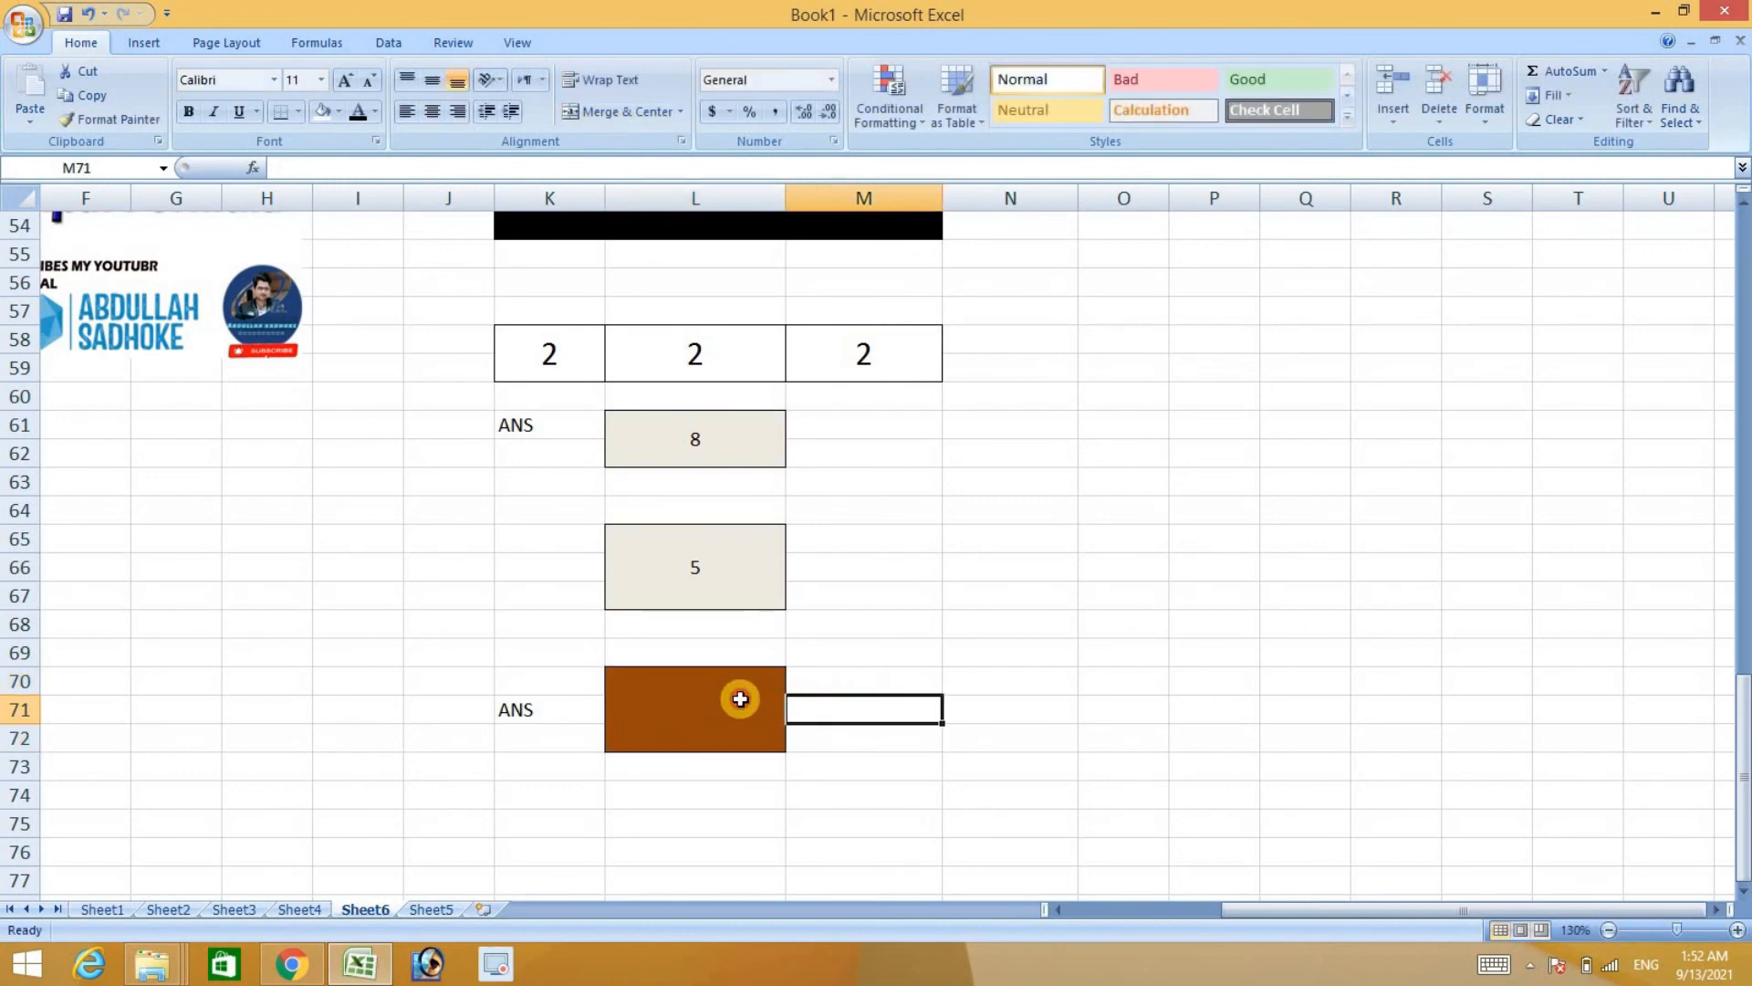
# Clear the brown fill from the lower ANS box, L70, set its font to white and align its contents vertically to the middle.
pyautogui.click(739, 697)
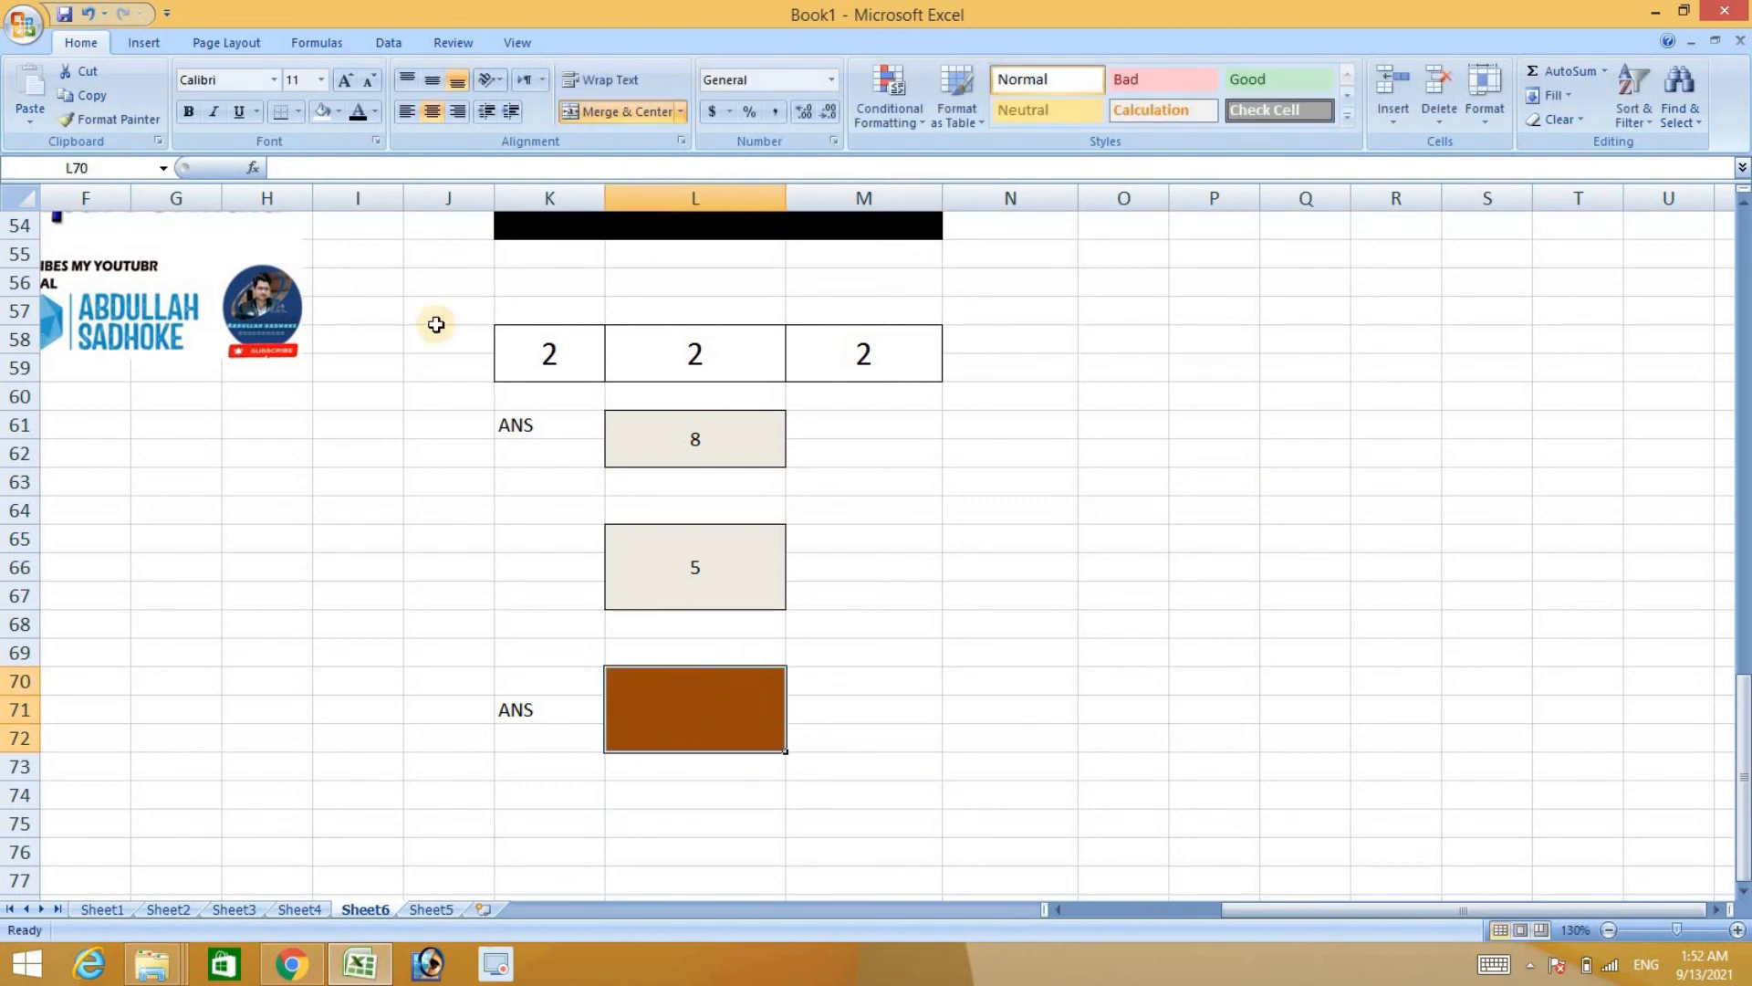
pyautogui.click(375, 115)
pyautogui.click(358, 183)
pyautogui.click(324, 113)
pyautogui.doubleClick(702, 705)
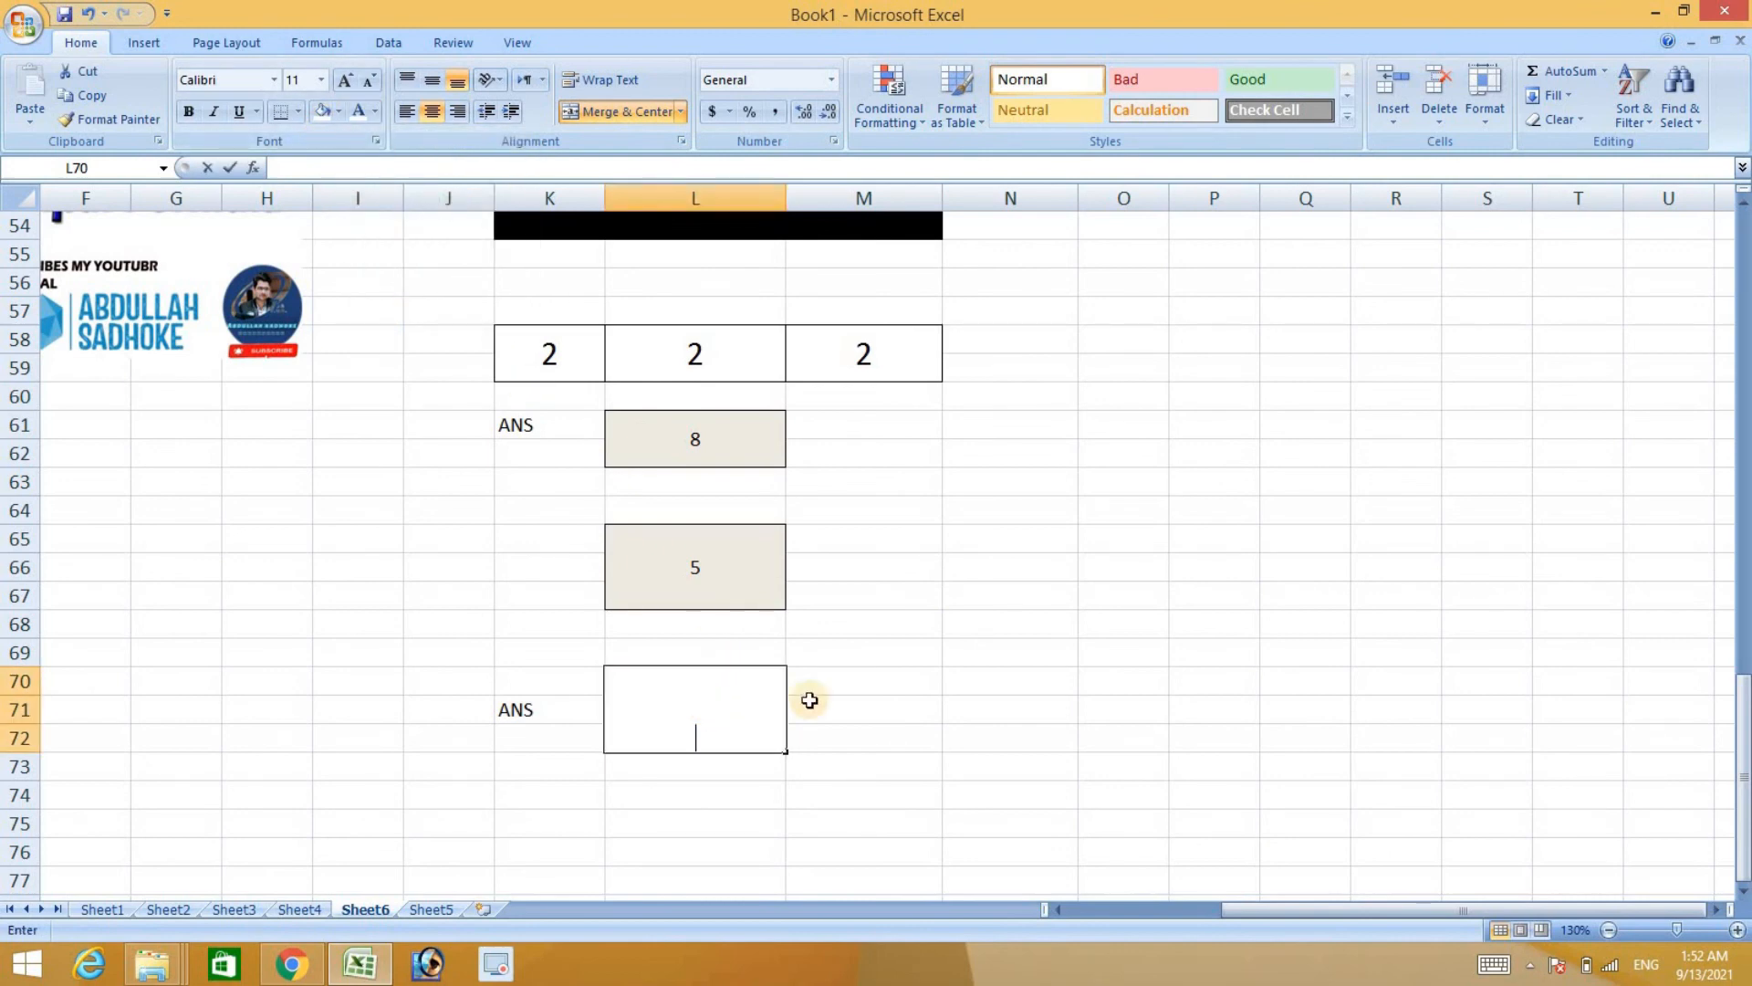
pyautogui.press('Escape')
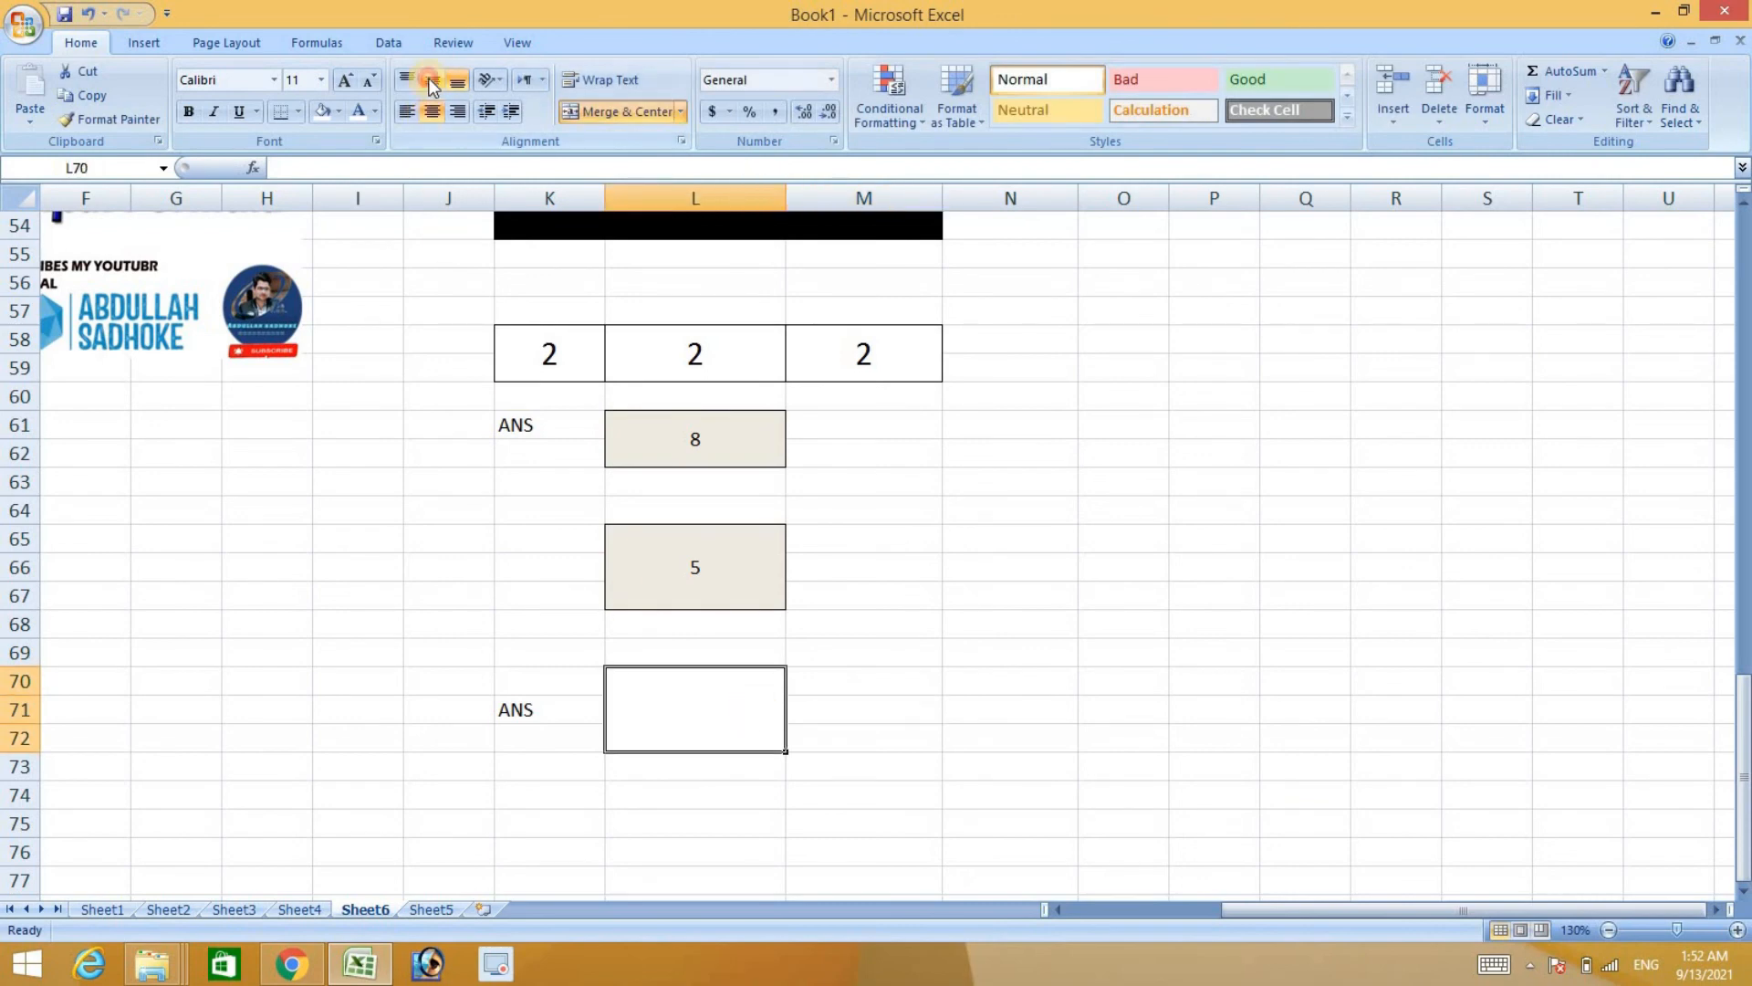
pyautogui.click(432, 81)
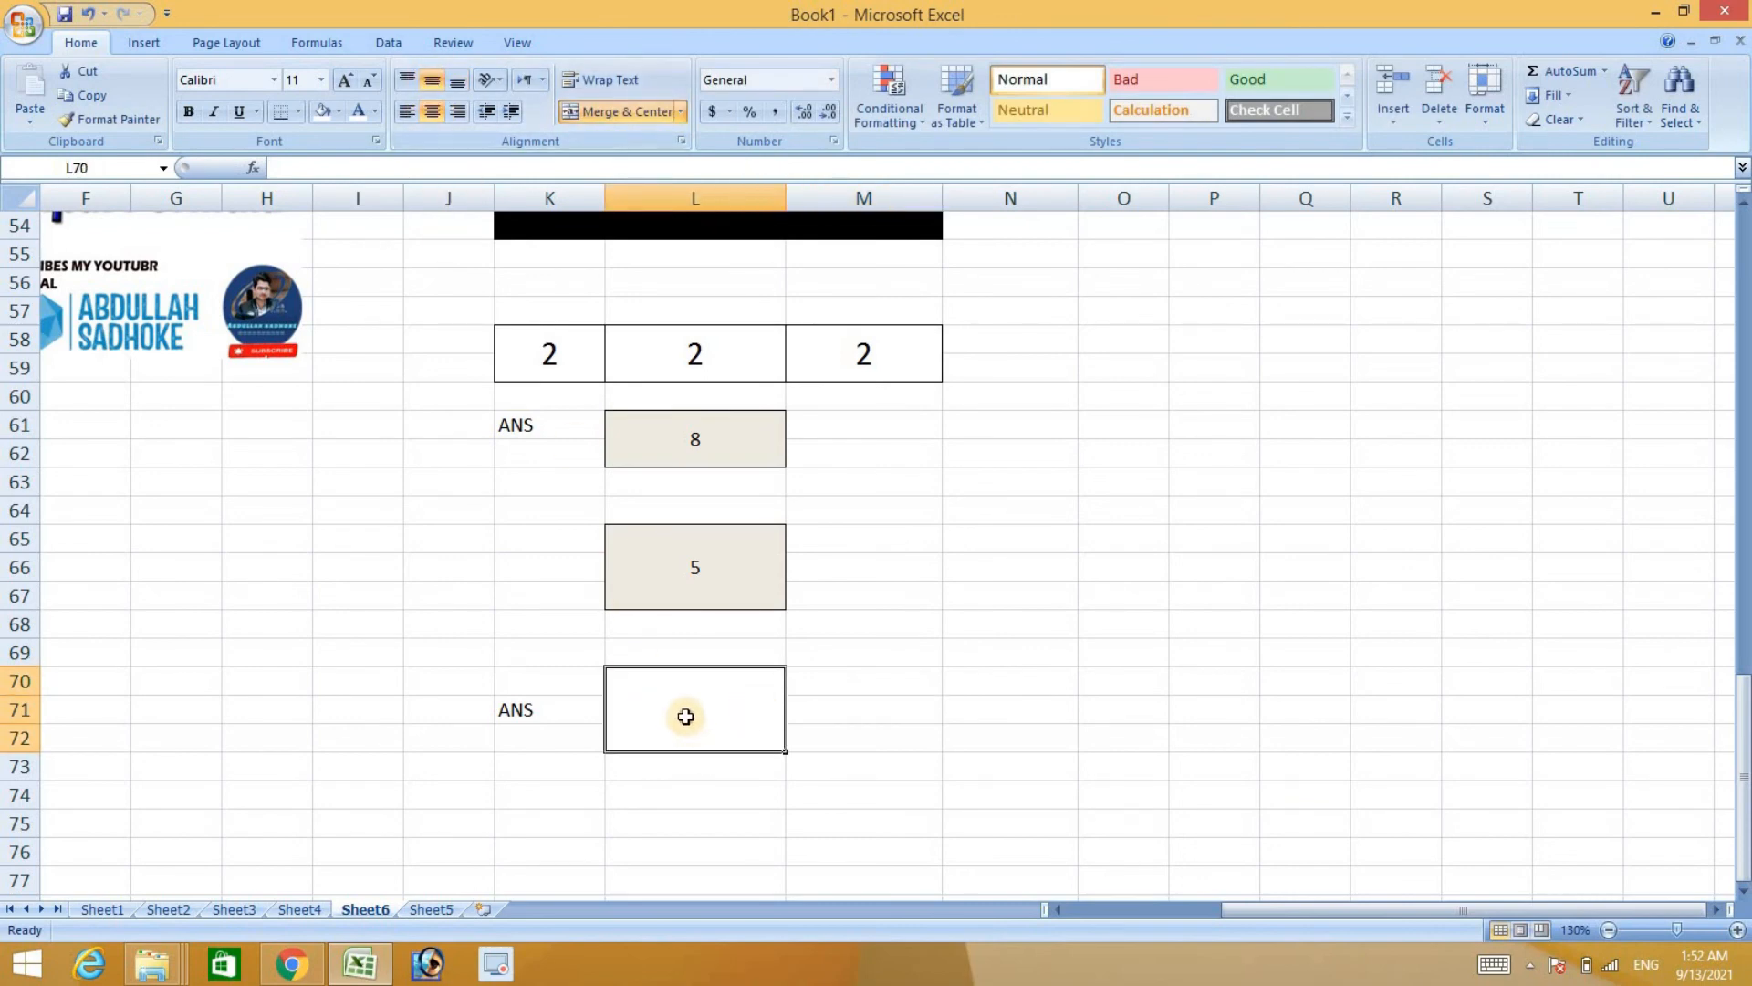
pyautogui.write('=')
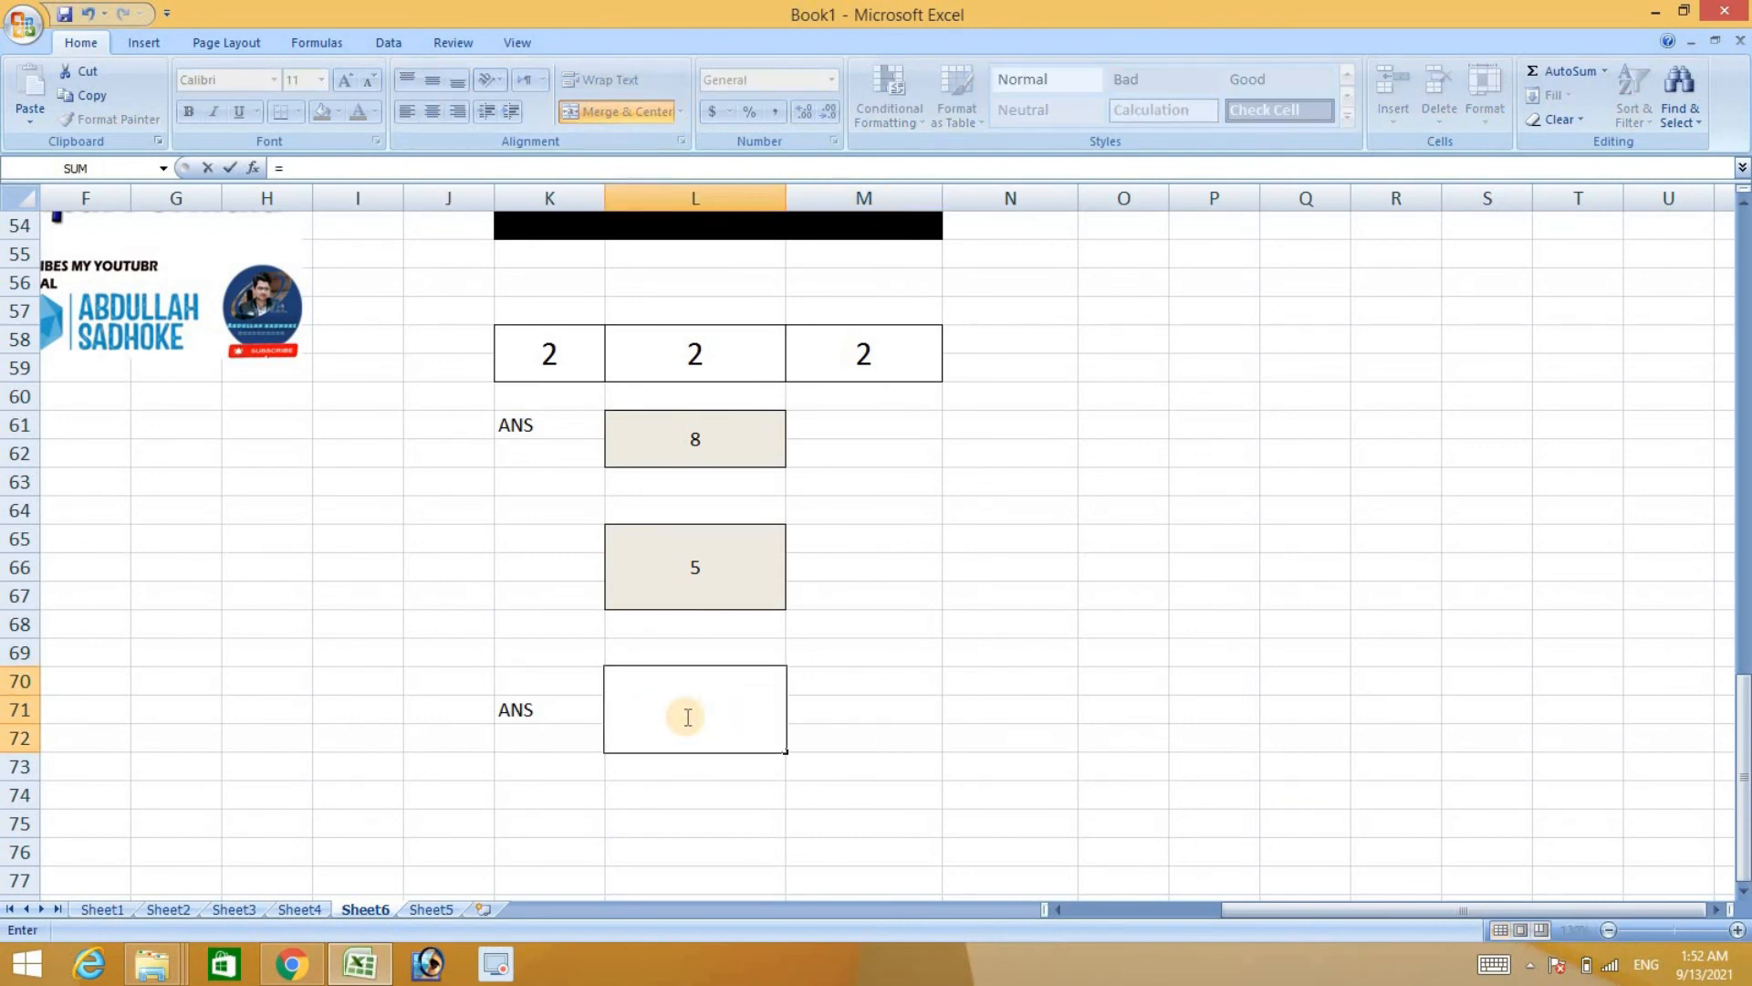
pyautogui.click(1013, 644)
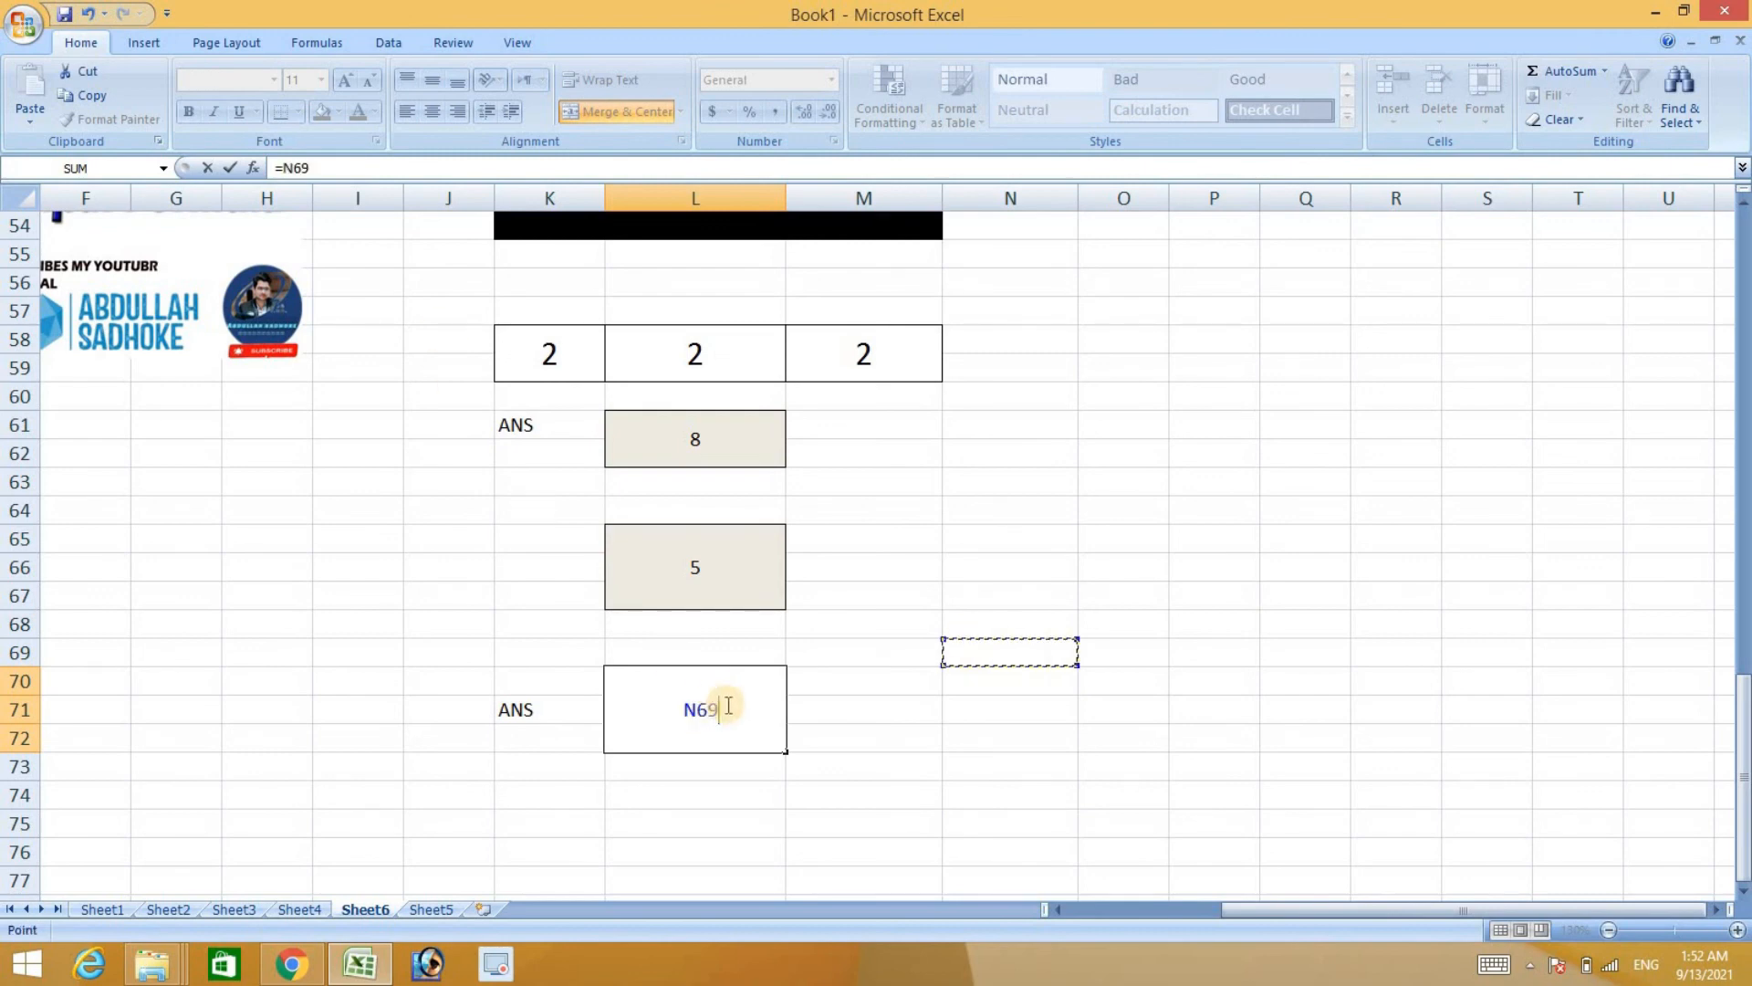
pyautogui.click(677, 727)
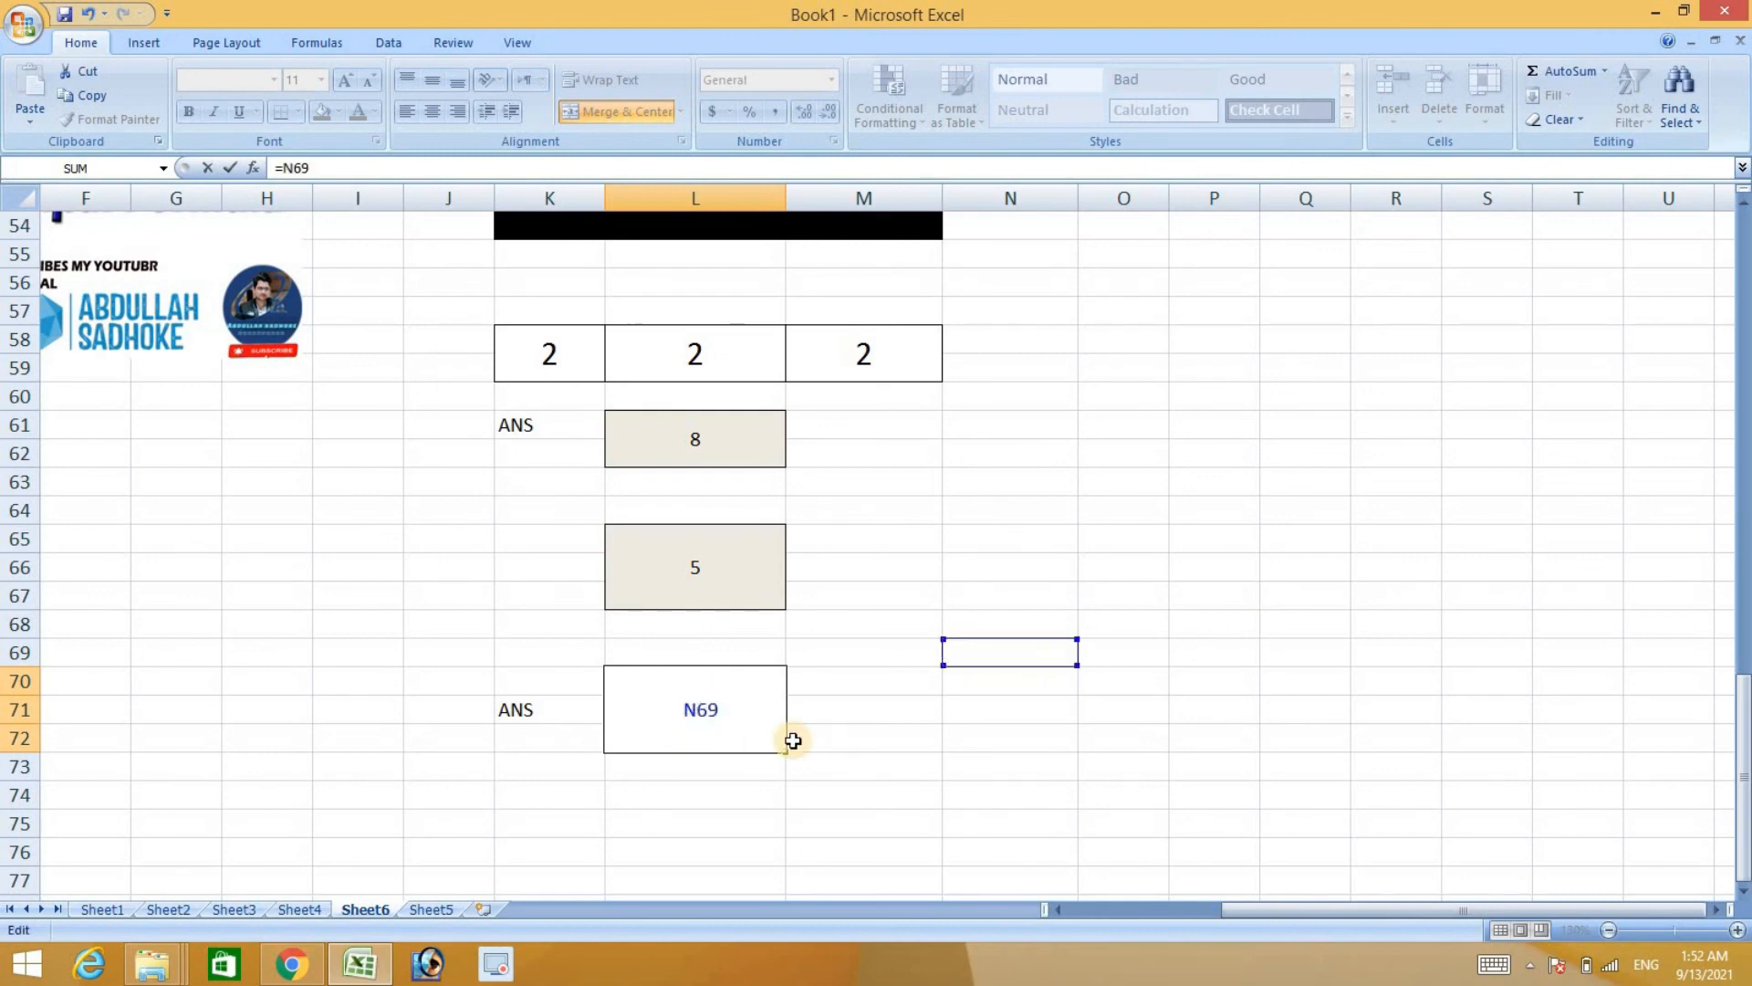
pyautogui.click(860, 835)
# Set the font colour of the lower ANS box, L70, to Automatic.
pyautogui.click(725, 730)
pyautogui.click(375, 112)
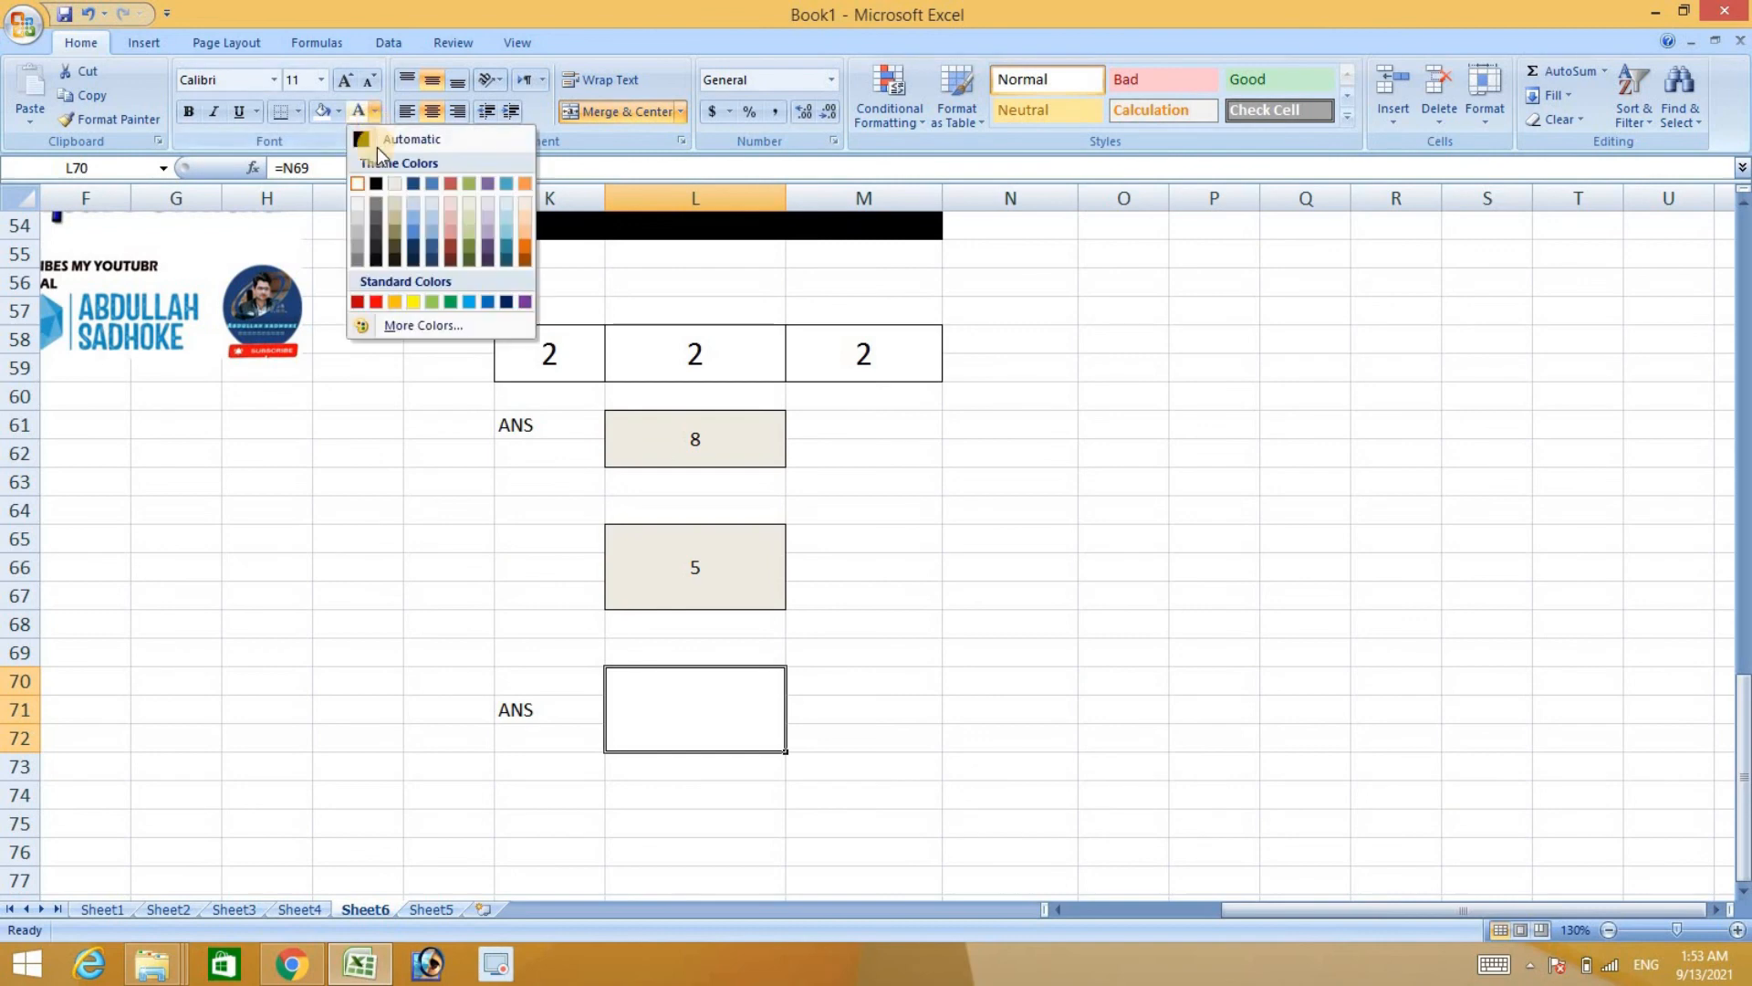
pyautogui.click(378, 144)
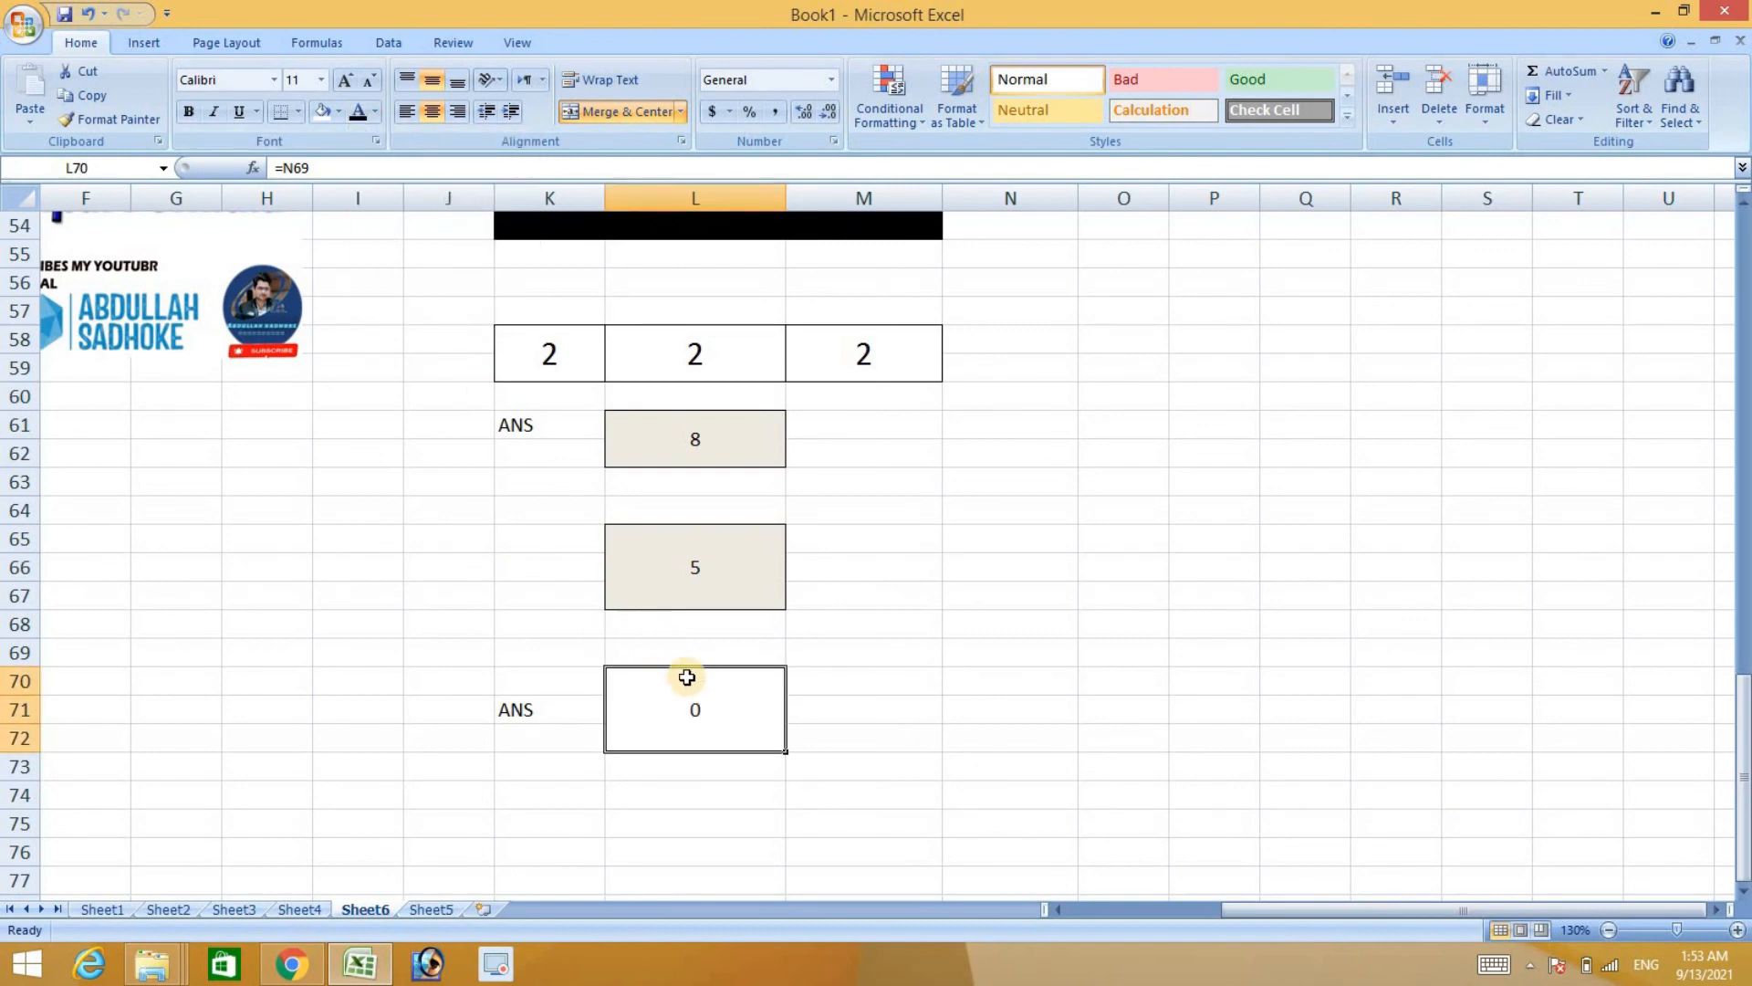
# Multiply the first ANS box by the grey box below it by entering =L61*L65 in the lower ANS box, L70.
pyautogui.press('BackSpace')
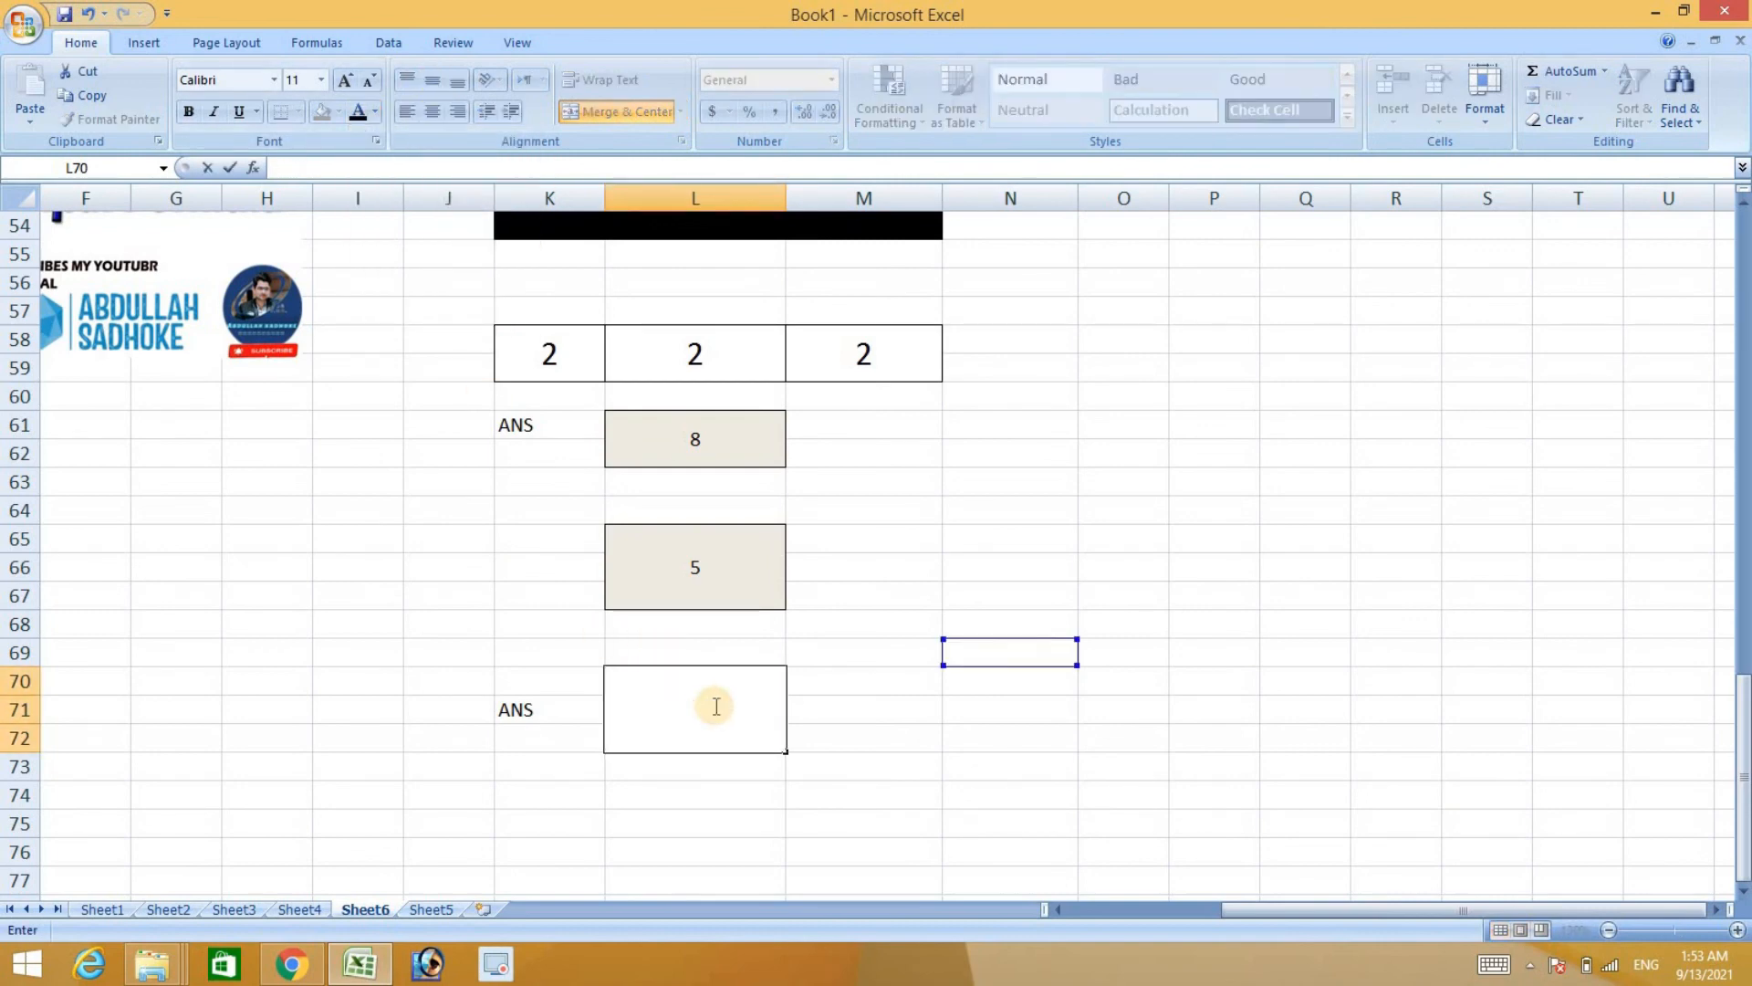
pyautogui.write('=')
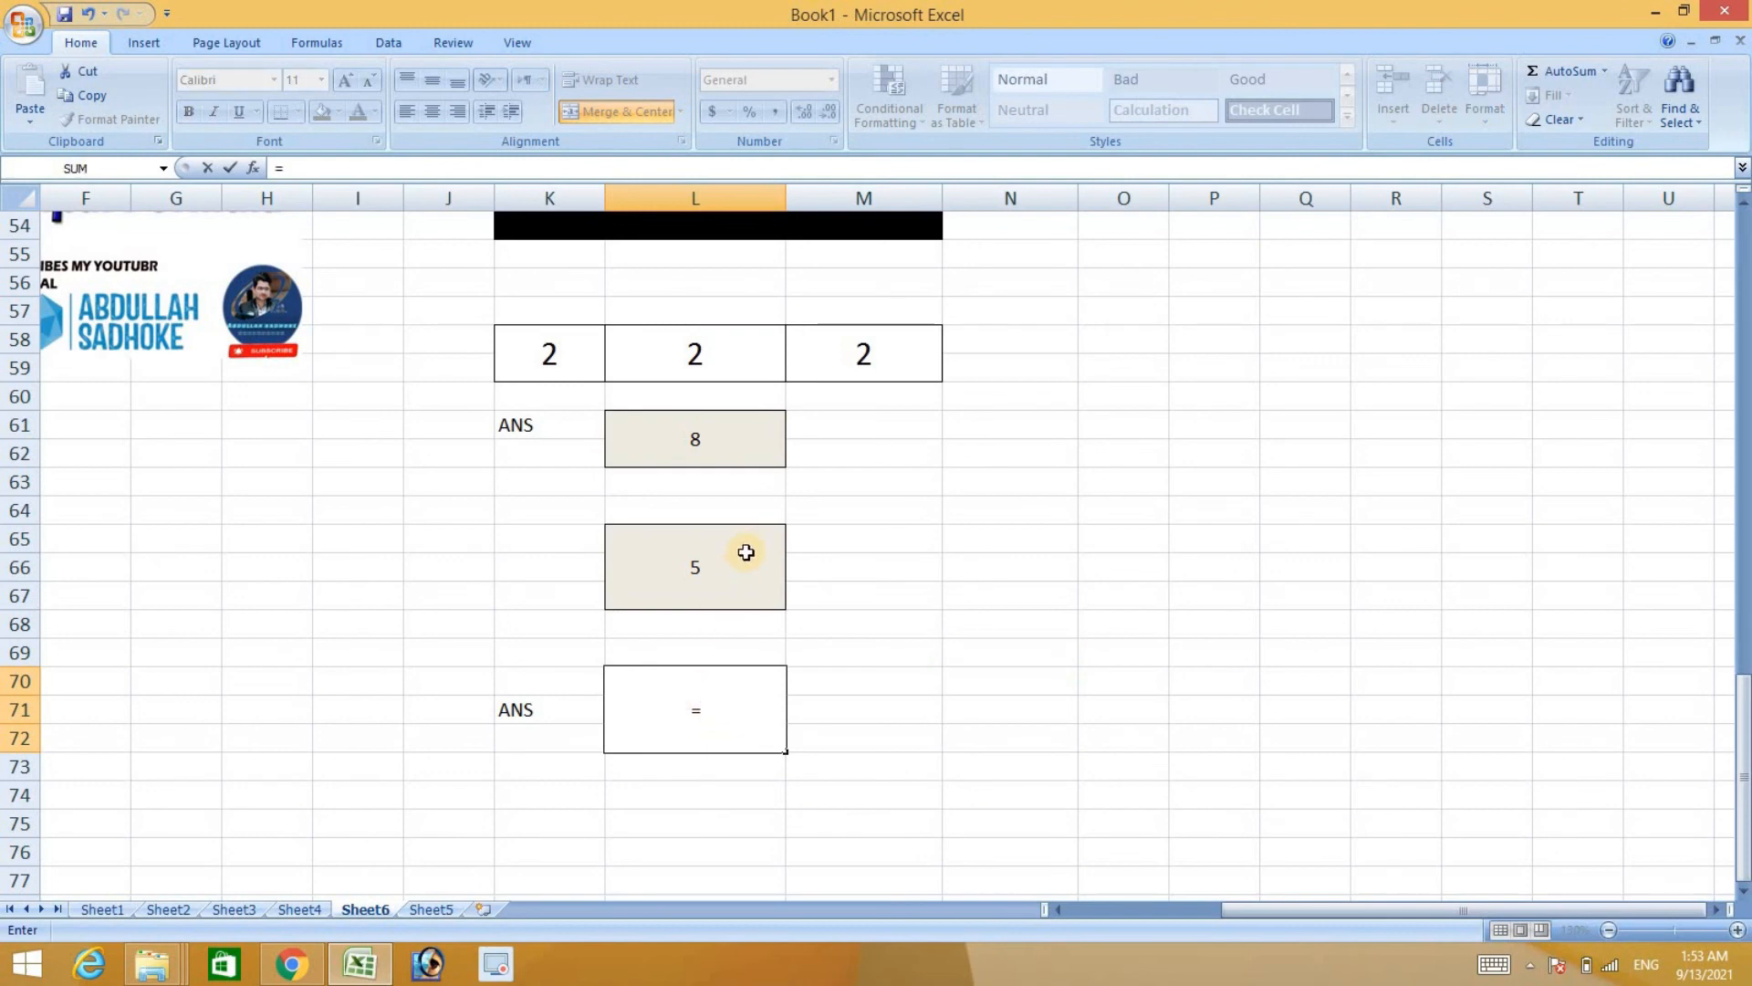
pyautogui.click(740, 456)
pyautogui.write('*')
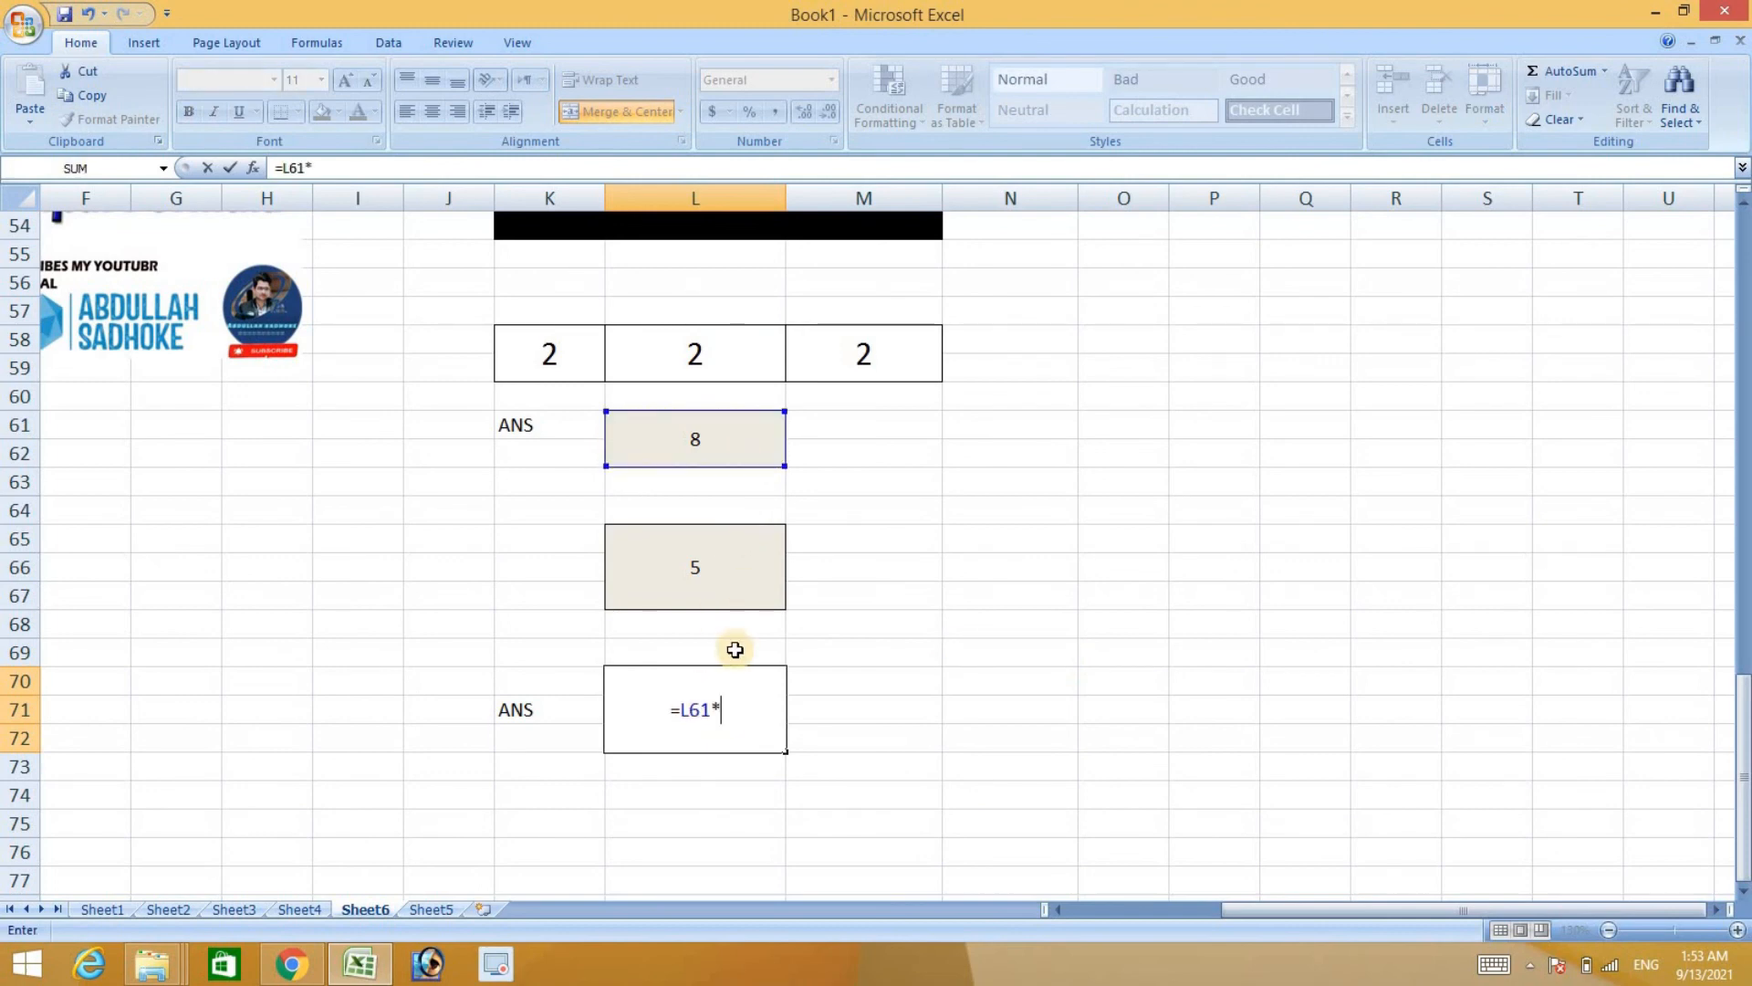
pyautogui.click(735, 593)
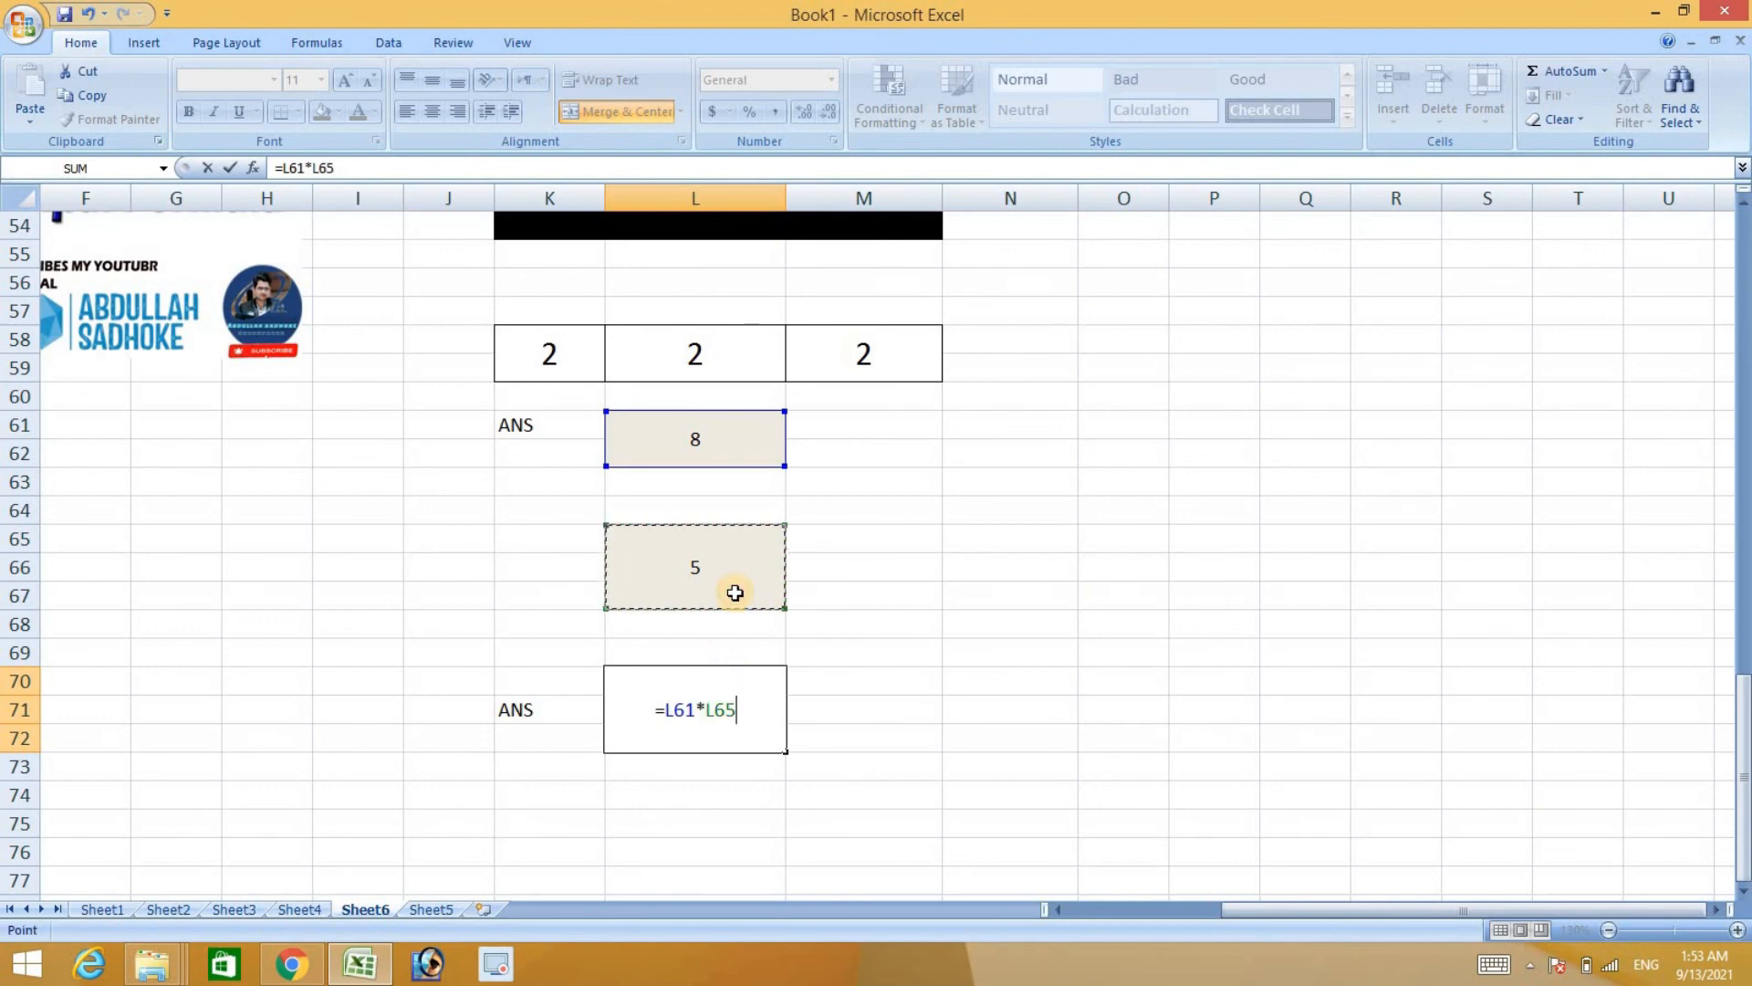
pyautogui.press('Return')
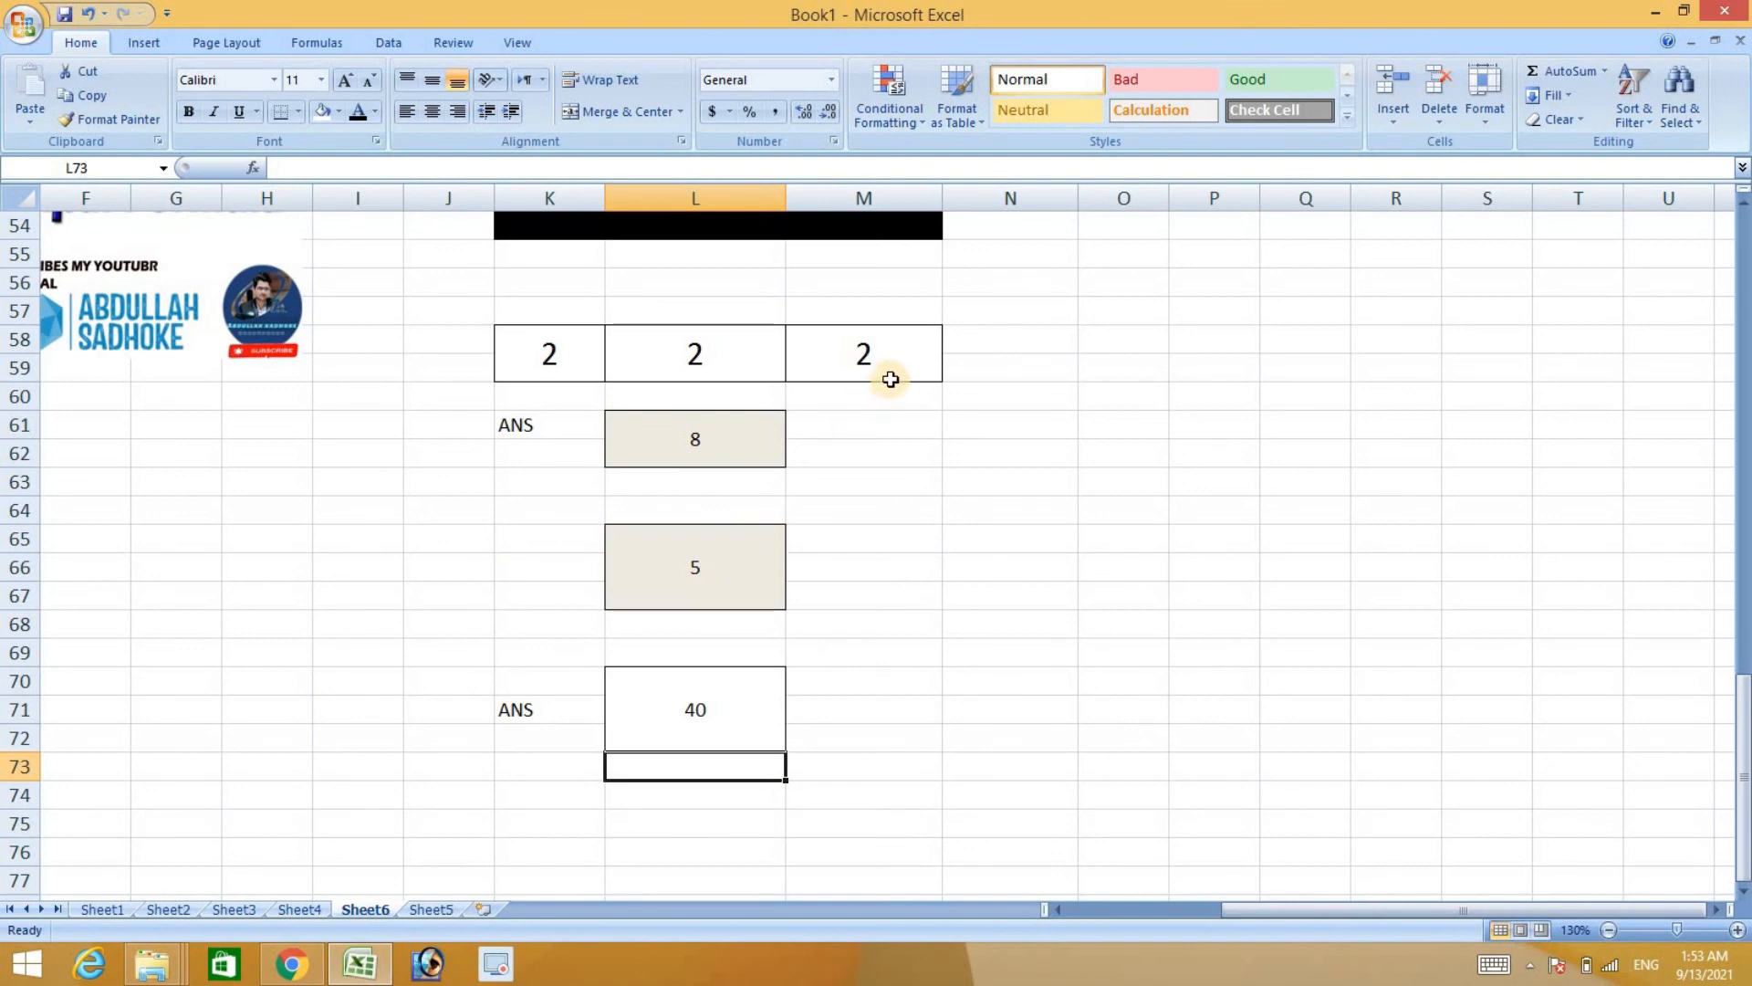
# Change the third boxed number in row 58, M58, to 6.
pyautogui.click(883, 367)
pyautogui.press('BackSpace')
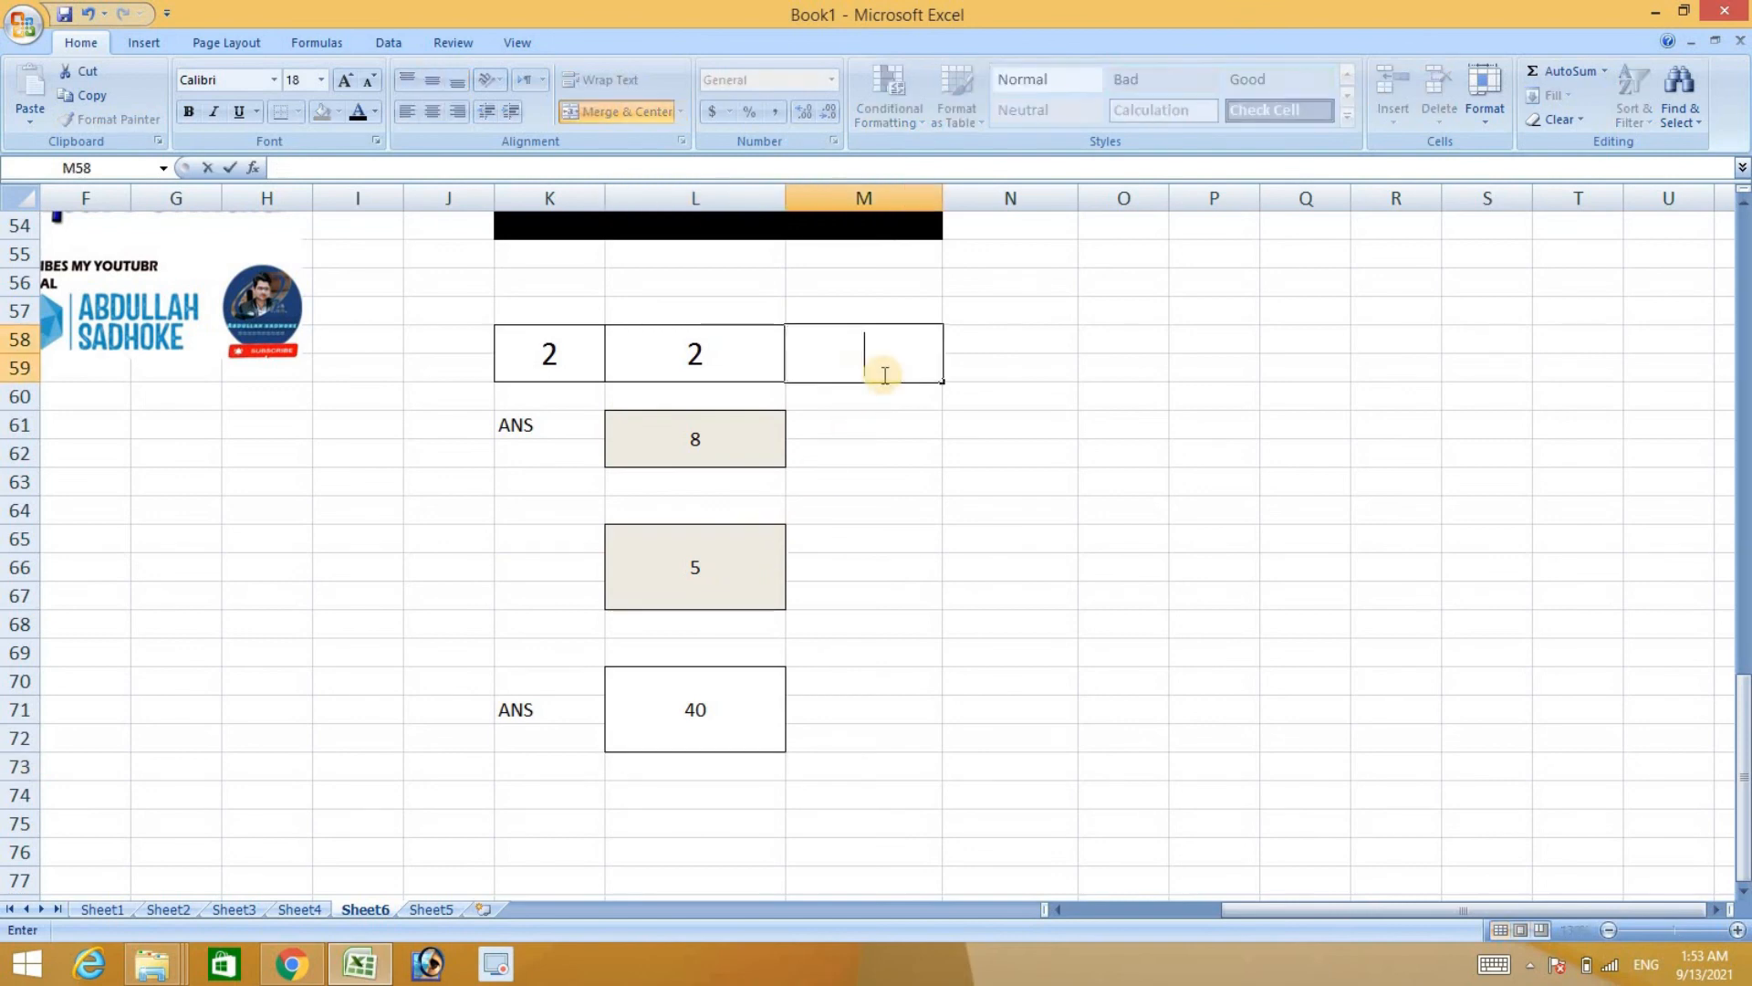
pyautogui.write('6')
pyautogui.press('Return')
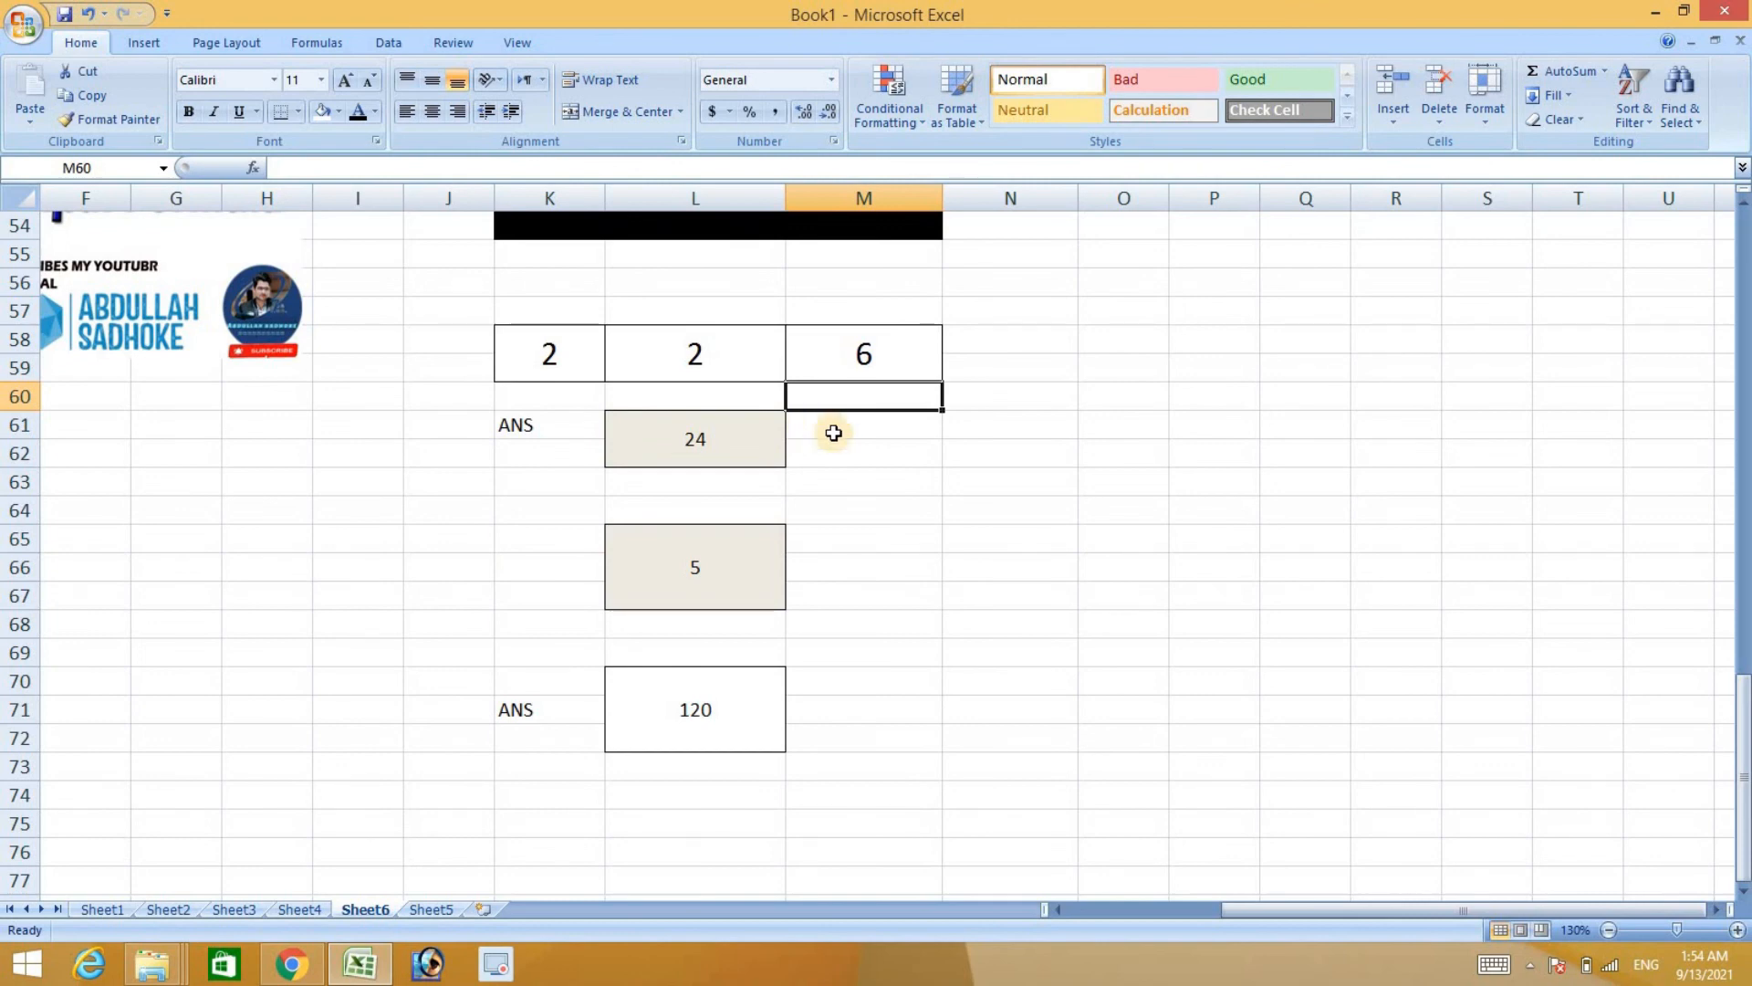
pyautogui.click(497, 975)
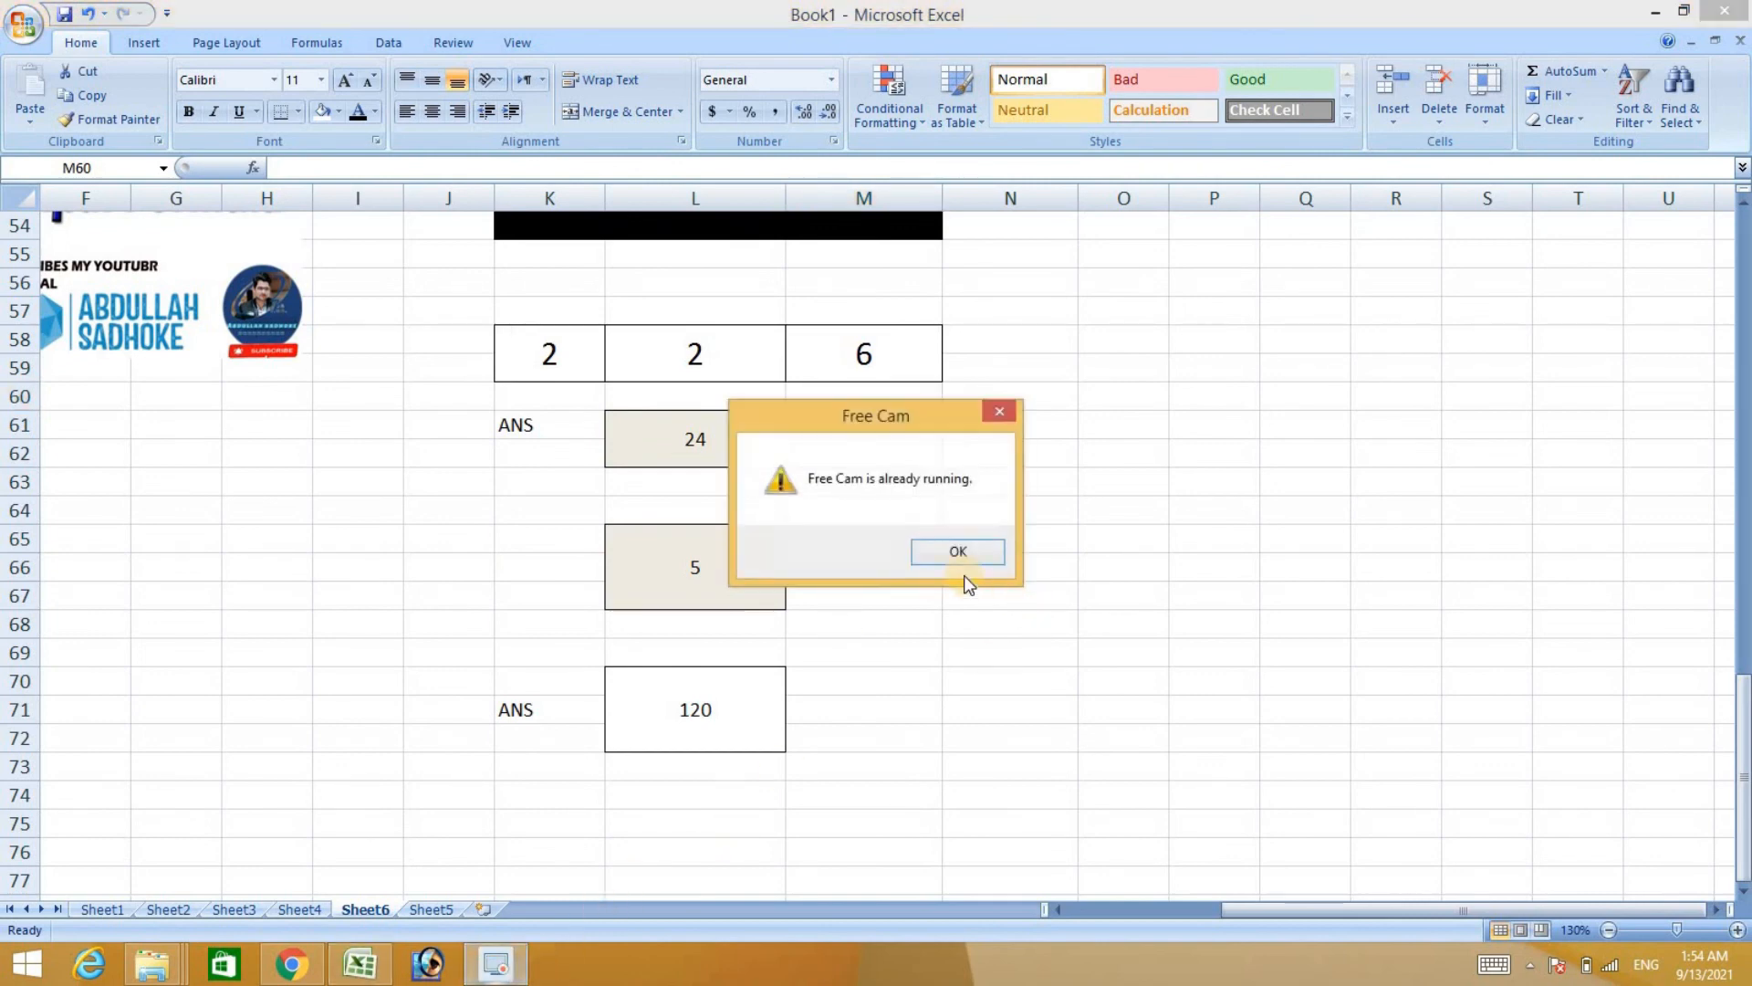